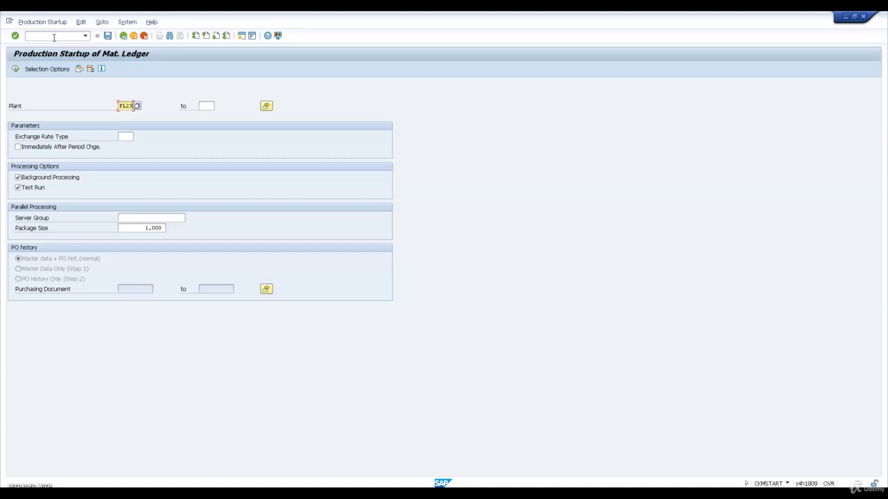
# - Switch off the test run and schedule the material ledger production startup for plant PL23 as a background job with output device LP01
pyautogui.click(38, 188)
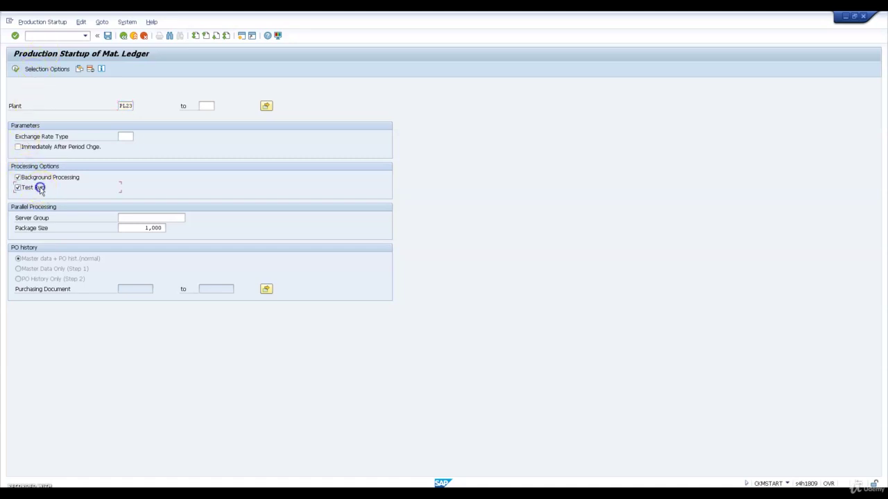
pyautogui.click(16, 69)
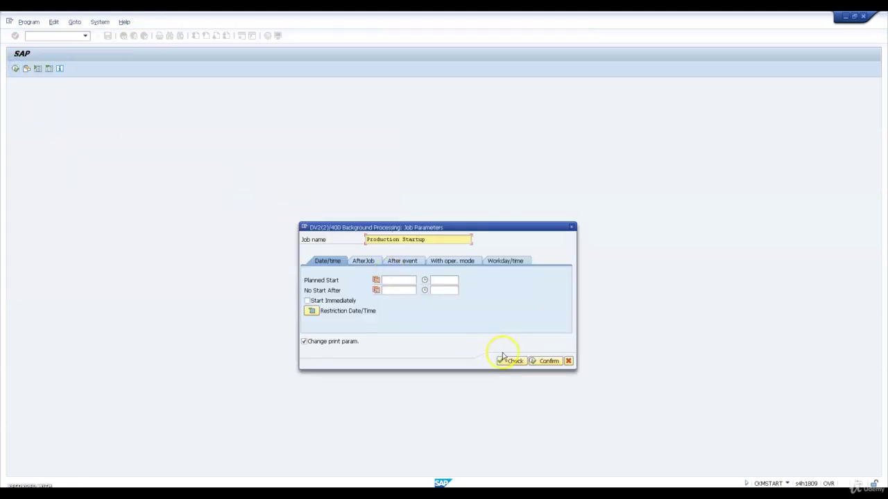
pyautogui.click(543, 364)
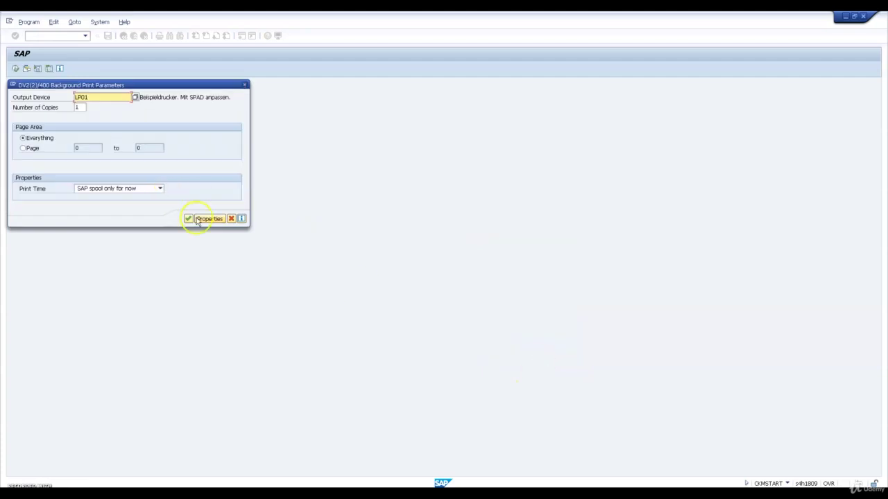
pyautogui.click(188, 219)
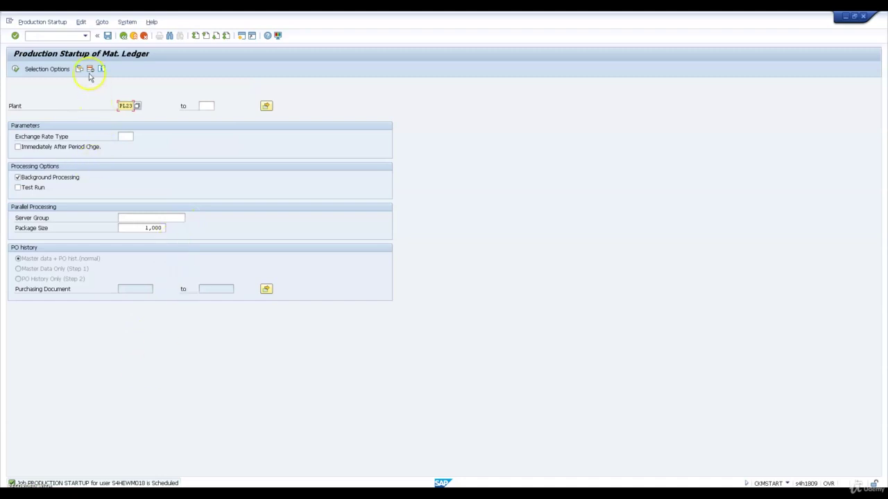
# - Open transaction MM01 and enter EWMS4-01 as the material to create, continuing to the view selection
pyautogui.click(53, 32)
pyautogui.write('/NMM01')
pyautogui.press('Return')
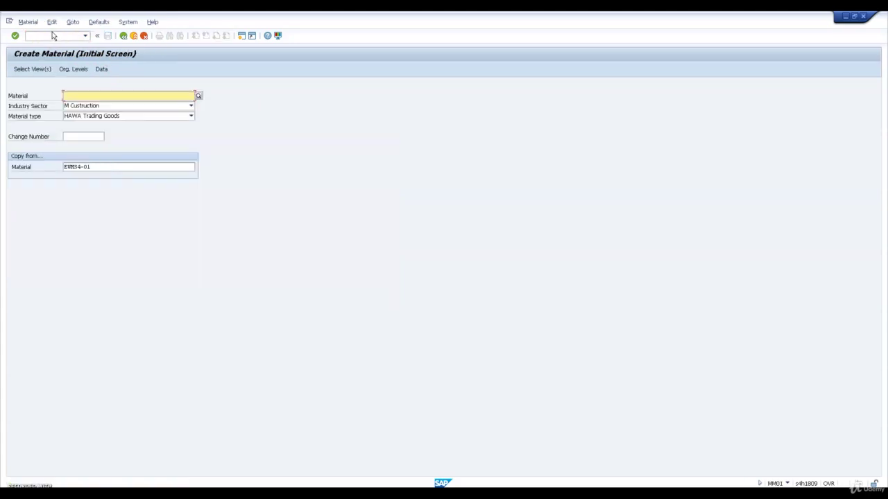
pyautogui.write('EWMS')
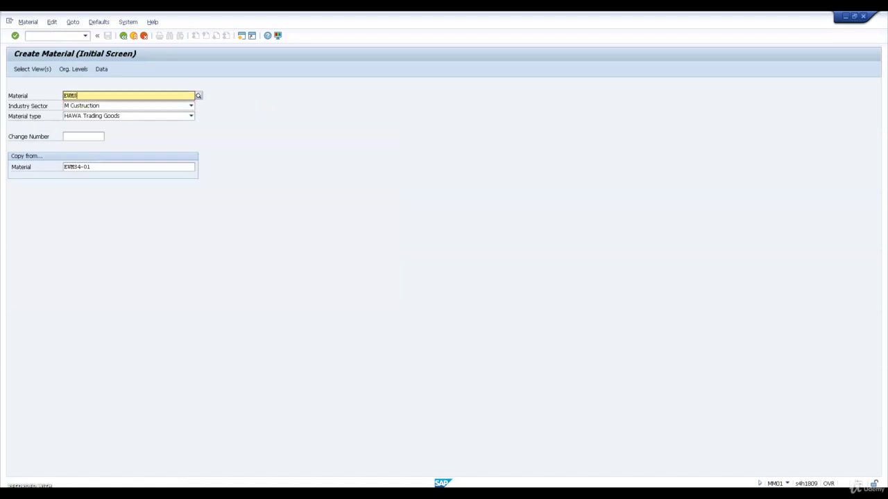
pyautogui.write('4-01')
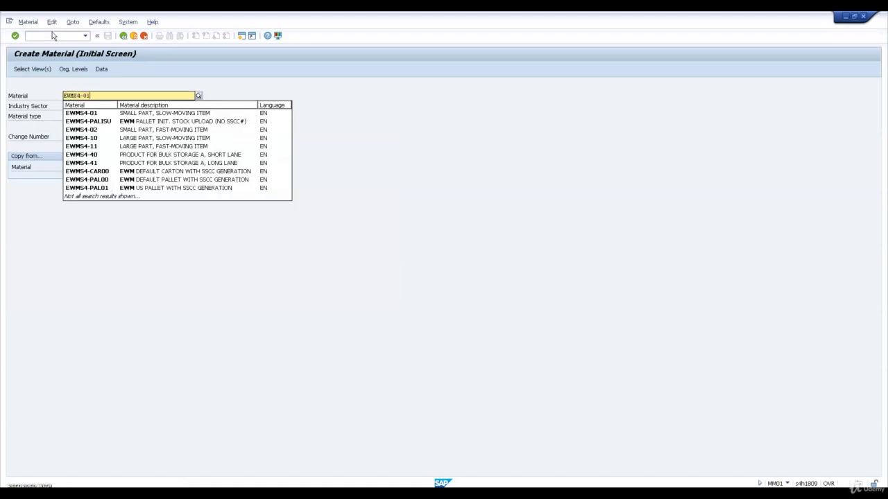
pyautogui.press('Return')
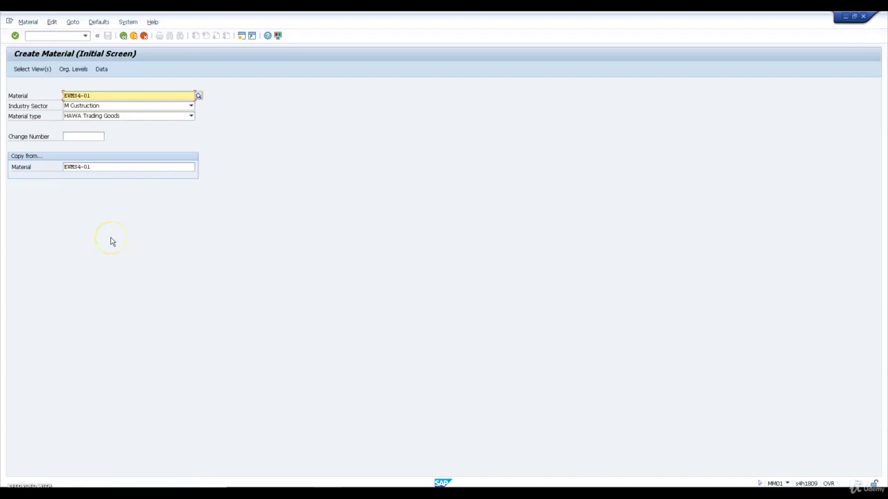
pyautogui.click(118, 243)
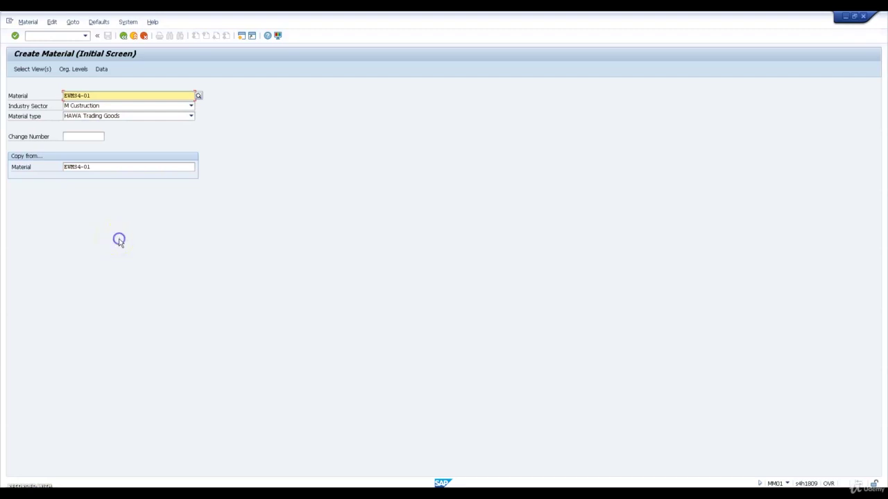
pyautogui.press('Return')
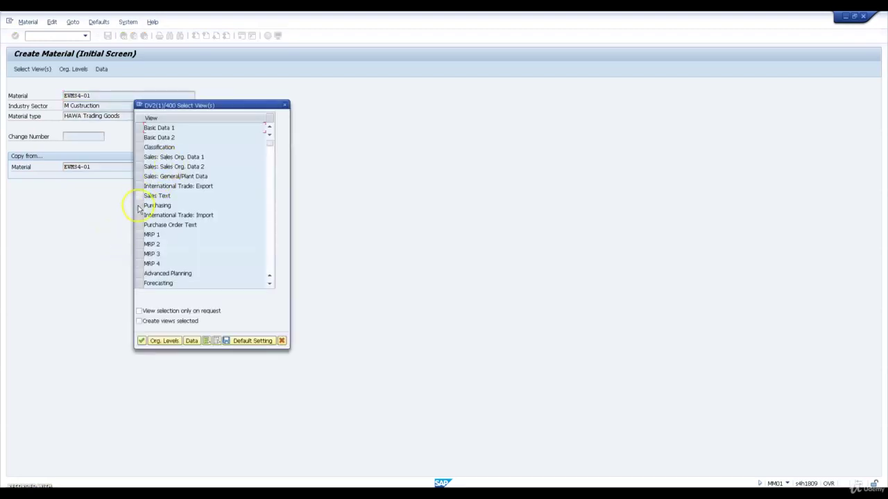
# - Select the Purchasing, MRP 1, MRP 2, MRP 3 and MRP 4 views for the material
pyautogui.click(141, 206)
pyautogui.click(141, 234)
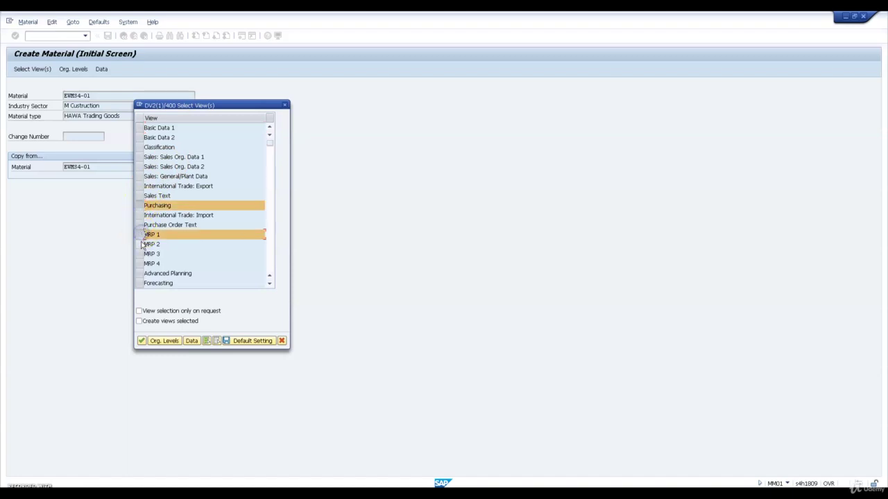
pyautogui.click(141, 244)
pyautogui.click(142, 254)
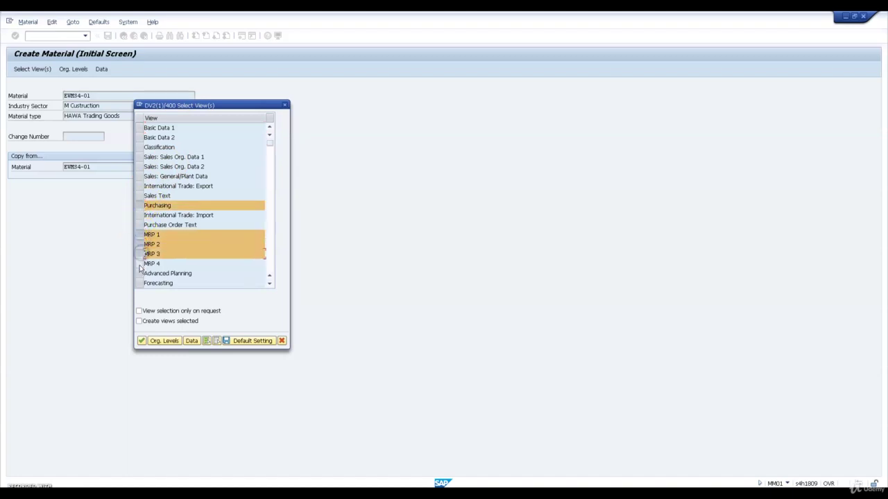
pyautogui.click(141, 263)
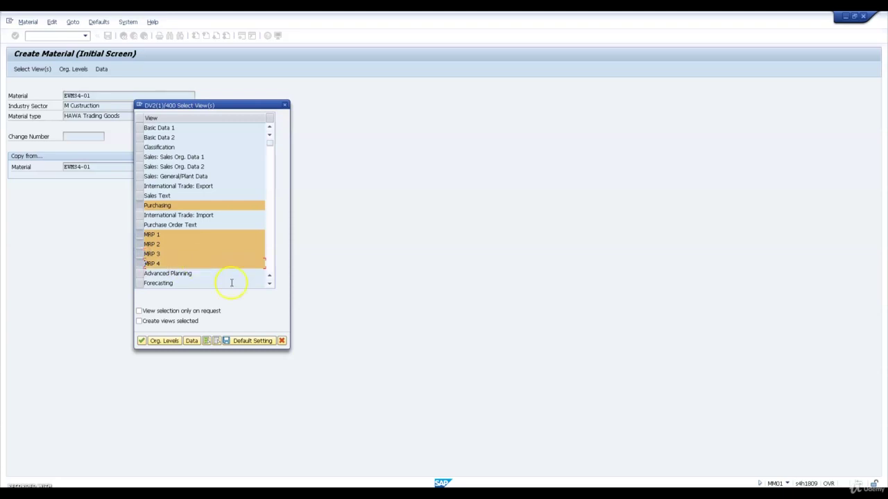
# - Add the General Plant Data / Storage 1, General Plant Data / Storage 2 and Accounting 1 views and confirm the view selection
pyautogui.click(269, 285)
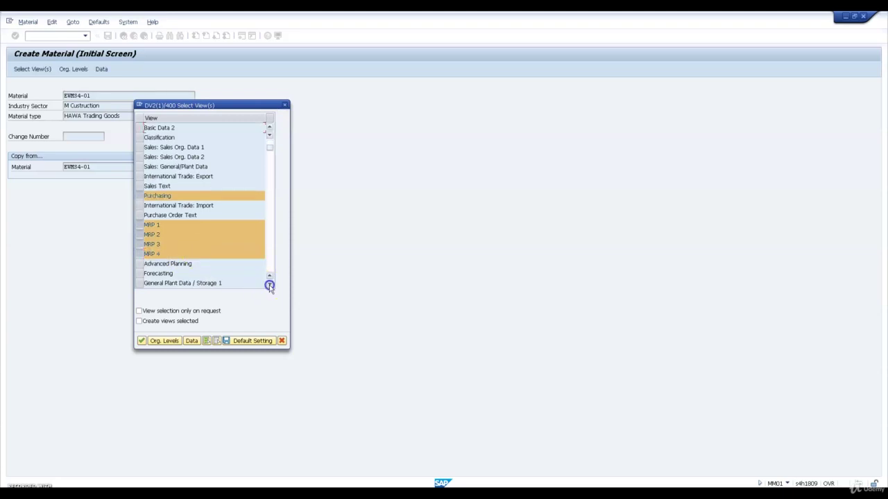
pyautogui.click(269, 285)
pyautogui.click(269, 285)
pyautogui.click(270, 285)
pyautogui.click(269, 286)
pyautogui.click(269, 285)
pyautogui.click(269, 285)
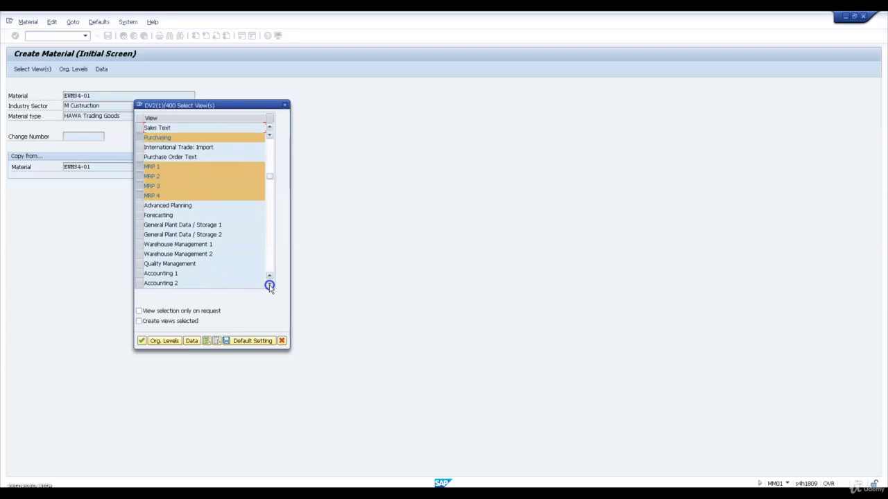
pyautogui.click(139, 224)
pyautogui.click(140, 234)
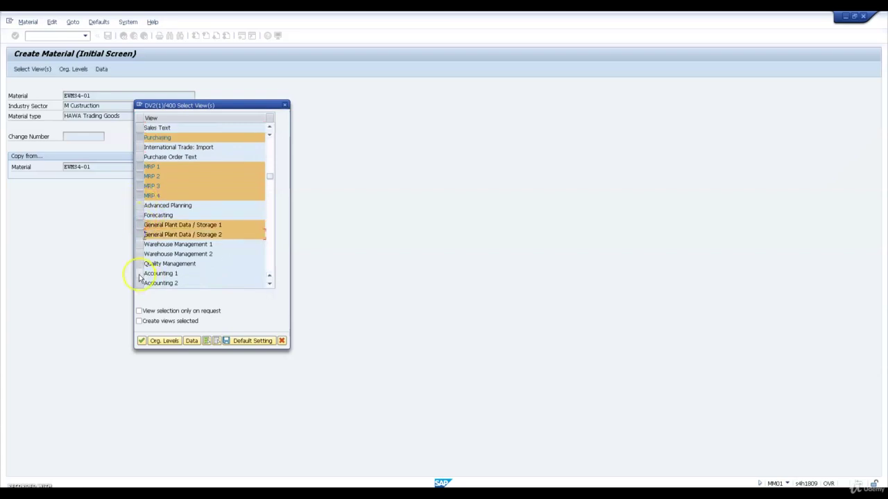
pyautogui.click(139, 274)
pyautogui.press('Return')
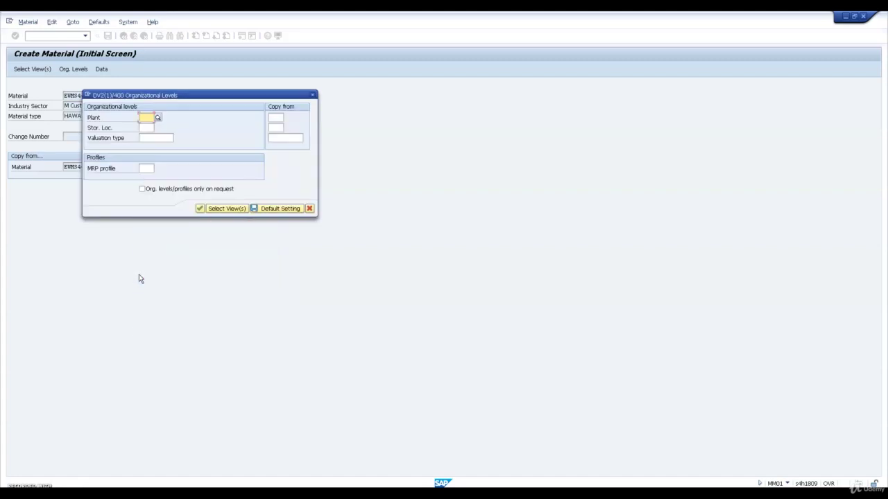
# - Set the organizational levels to plant PL23 and storage location W23S, copying from plant 1710 and storage location 171S
pyautogui.write('PL23')
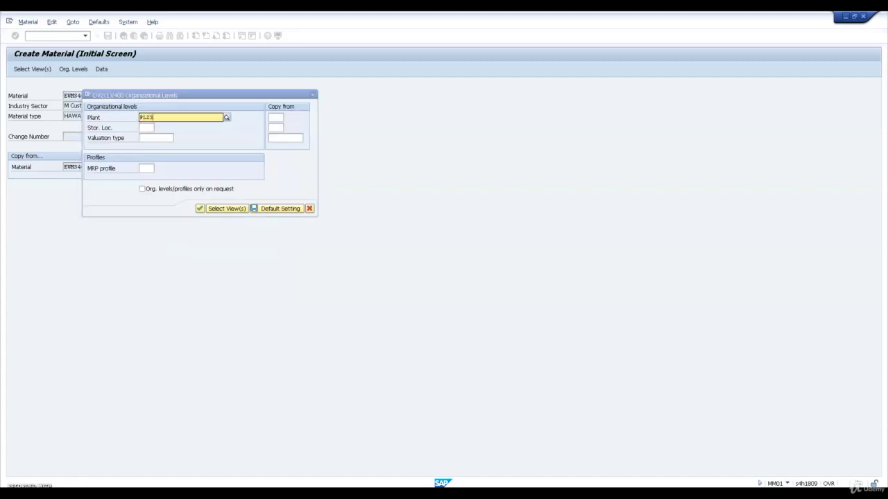
pyautogui.press('Tab')
pyautogui.write('W238')
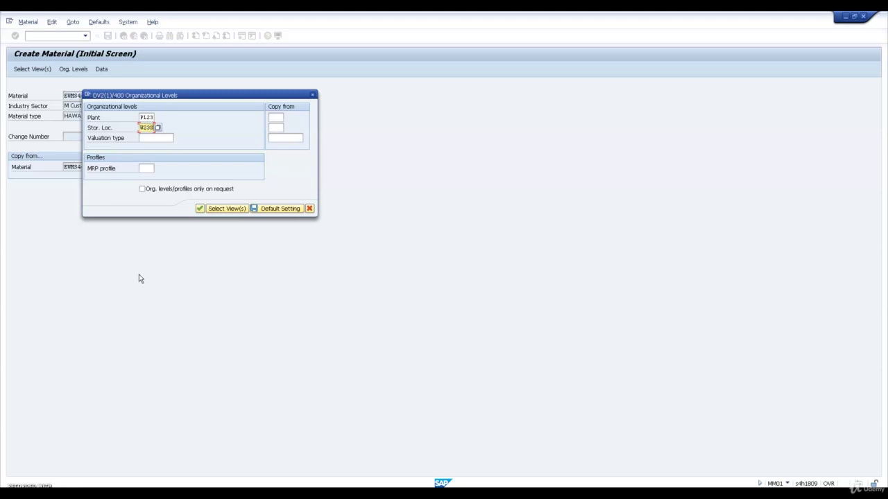
pyautogui.press('Tab')
pyautogui.press('Tab')
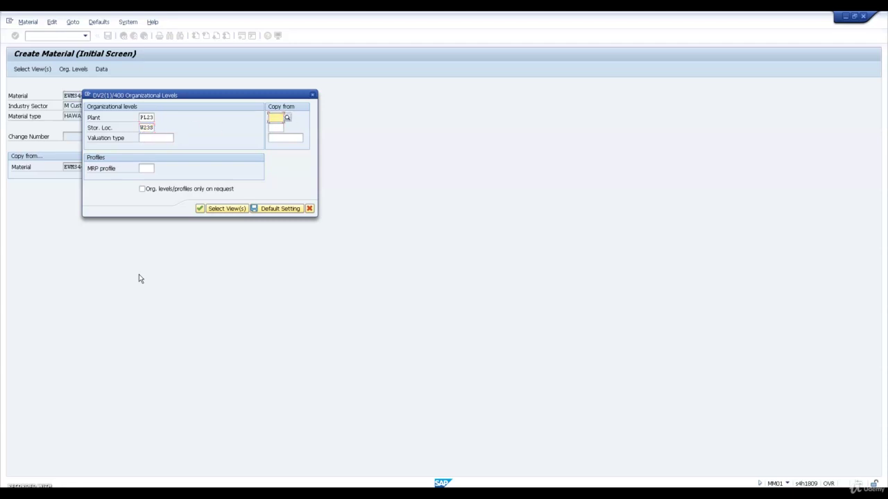
pyautogui.write('1710')
pyautogui.press('Tab')
pyautogui.write('1713')
pyautogui.press('Return')
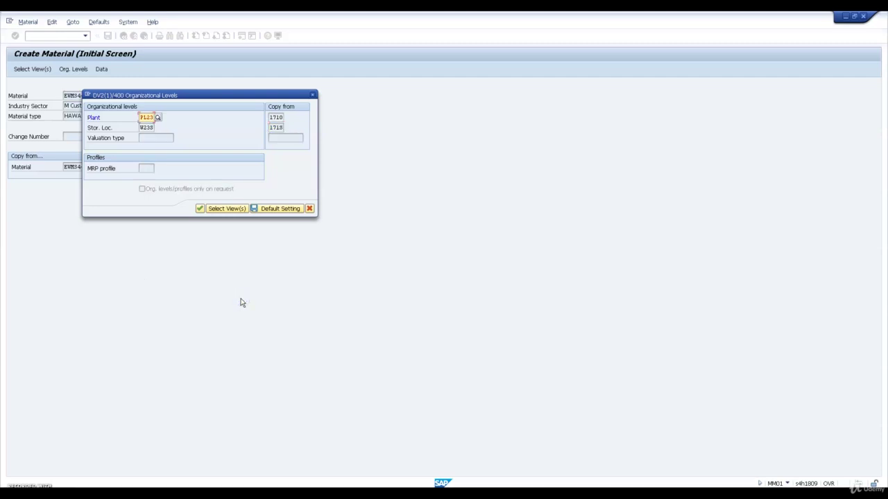
pyautogui.press('Return')
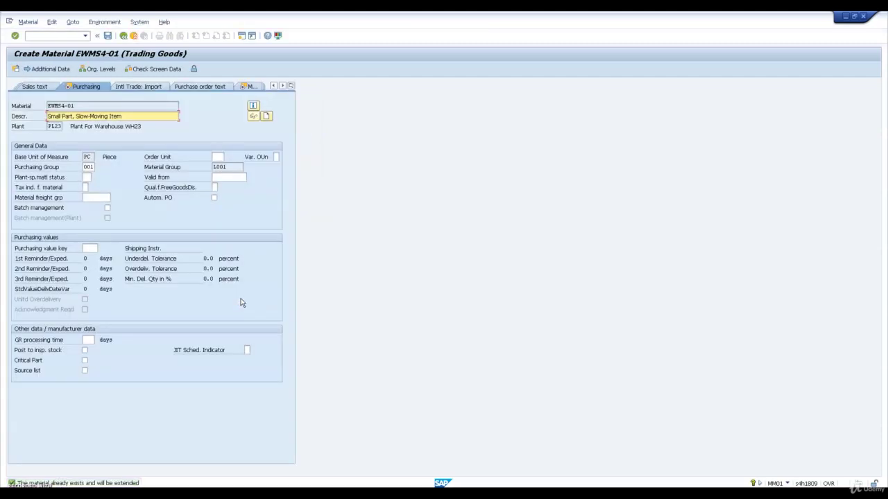
# - Accept the Purchasing and MRP 1 data and set the MRP 2 storage location for external procurement to W23S
pyautogui.press('Return')
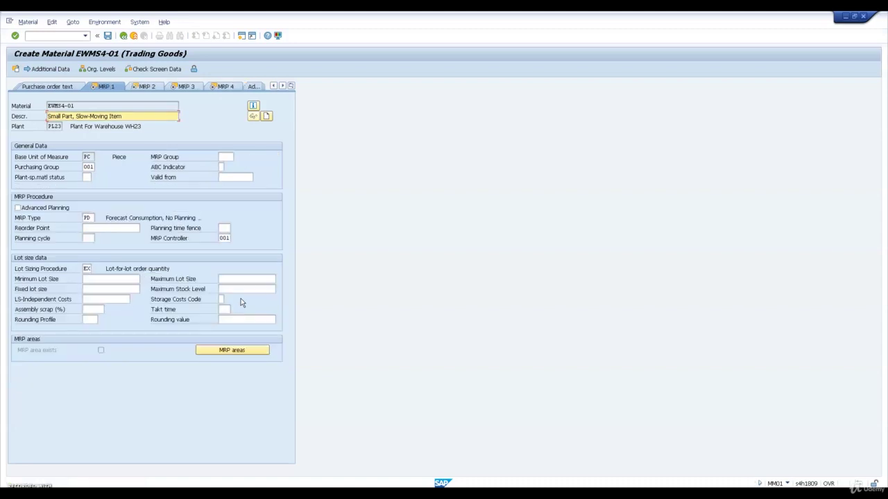
pyautogui.press('Return')
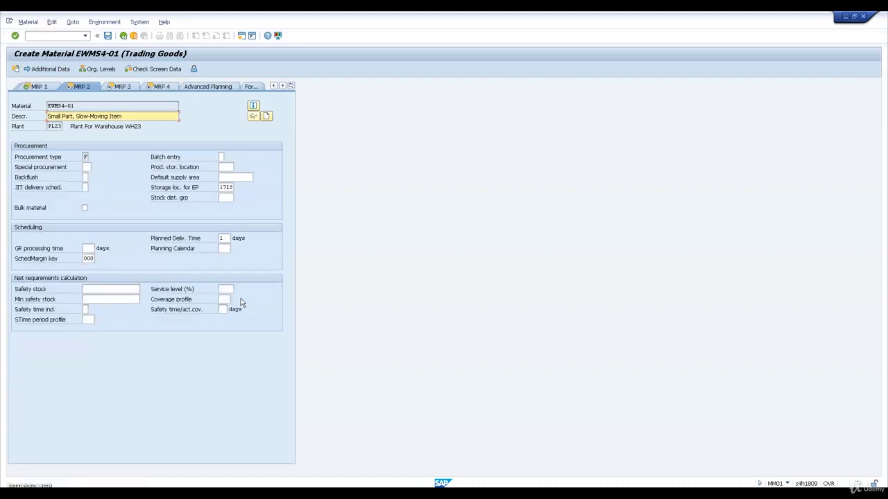
pyautogui.click(219, 187)
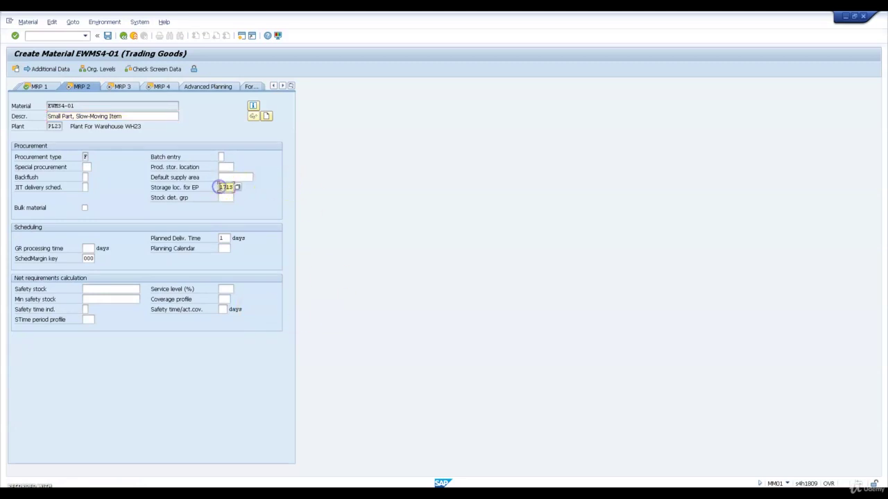
pyautogui.press('Delete')
pyautogui.press('Delete')
pyautogui.press('Delete')
pyautogui.write('W233')
pyautogui.press('Return')
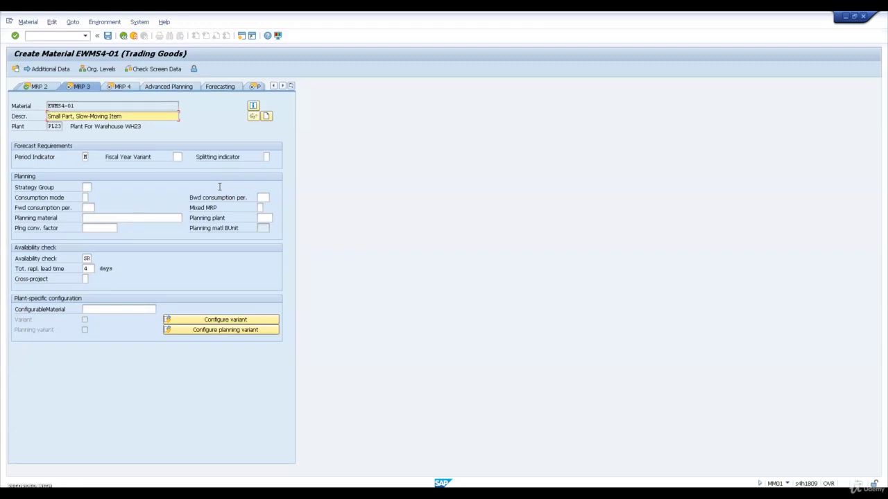
# - Accept the copied data in the MRP 3, MRP 4, plant data / storage and Accounting 1 views and save the material
pyautogui.press('Return')
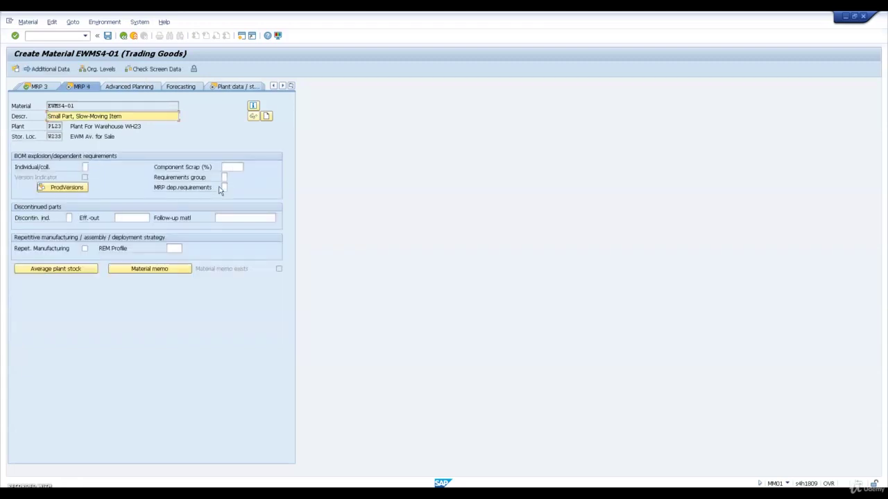
pyautogui.press('Return')
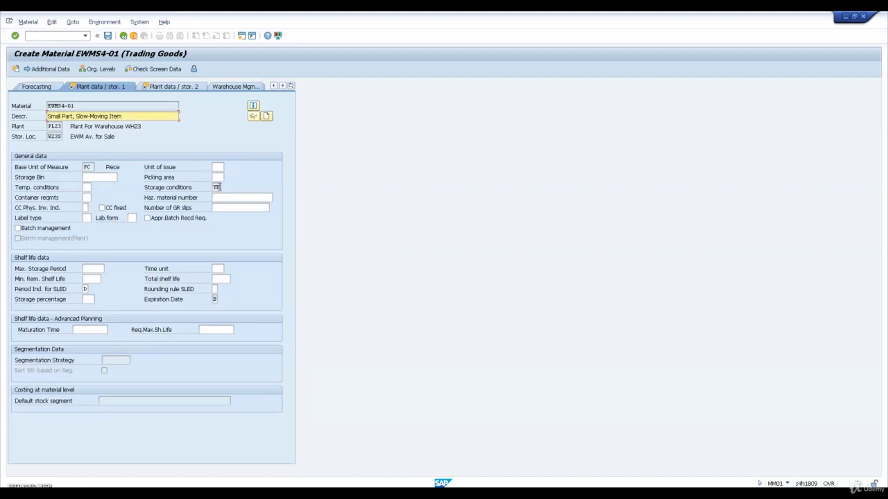
pyautogui.press('Return')
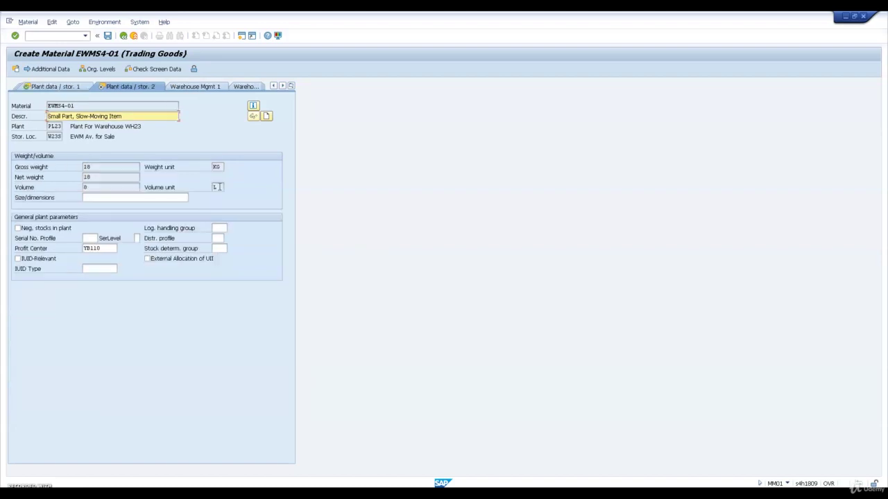
pyautogui.press('Return')
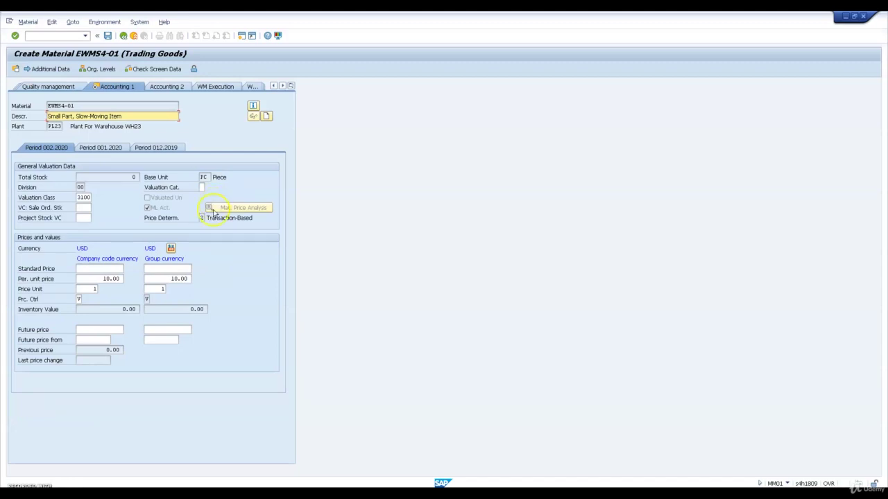
pyautogui.click(154, 280)
pyautogui.press('Return')
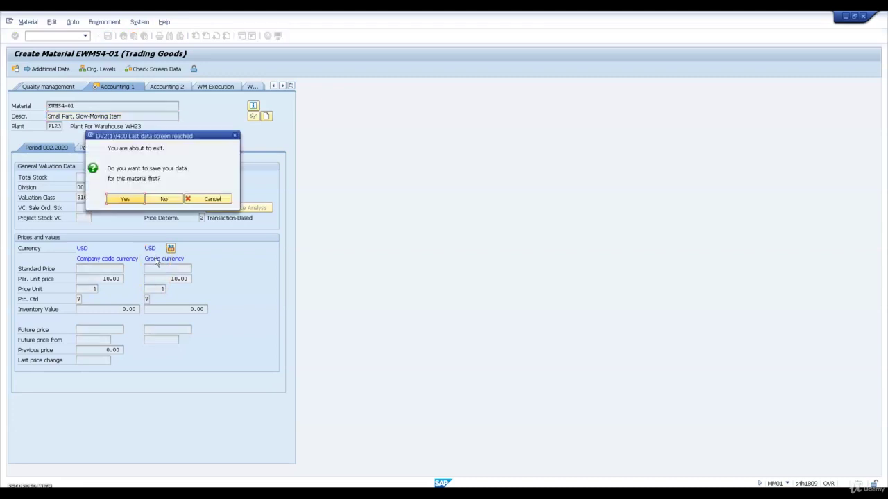
pyautogui.click(125, 200)
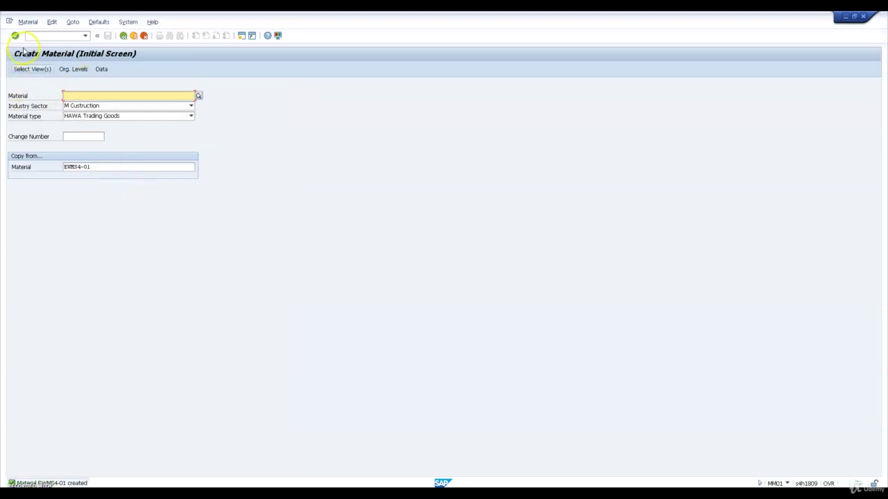
# - Open the warehouse product maintenance transaction /SCWM/MAT1
pyautogui.click(40, 34)
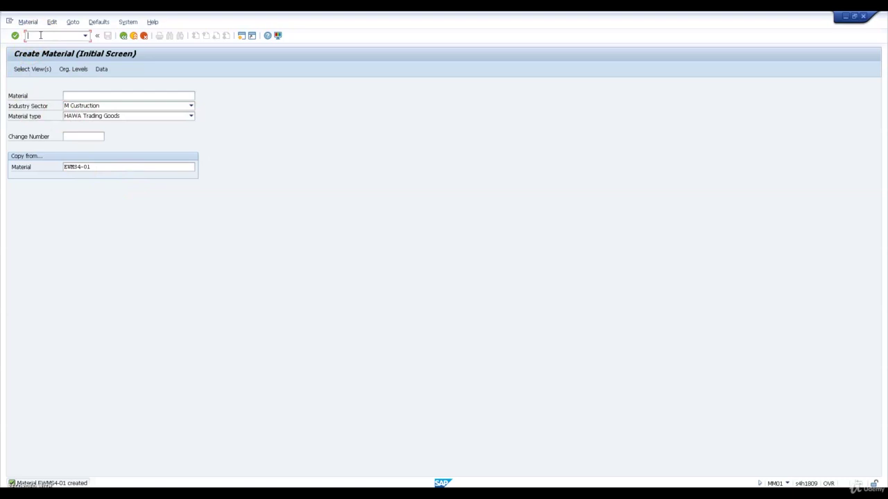
pyautogui.write('/NM')
pyautogui.press('BackSpace')
pyautogui.write('/SCWM/MAT1')
pyautogui.press('Return')
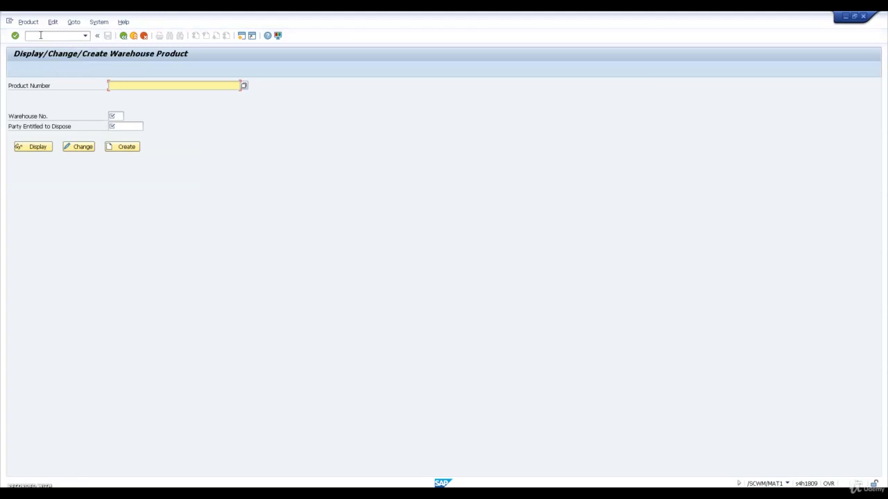
# - Create the warehouse product for EWMS4-01 in warehouse WH23 with party entitled to dispose BPWH23
pyautogui.write('E')
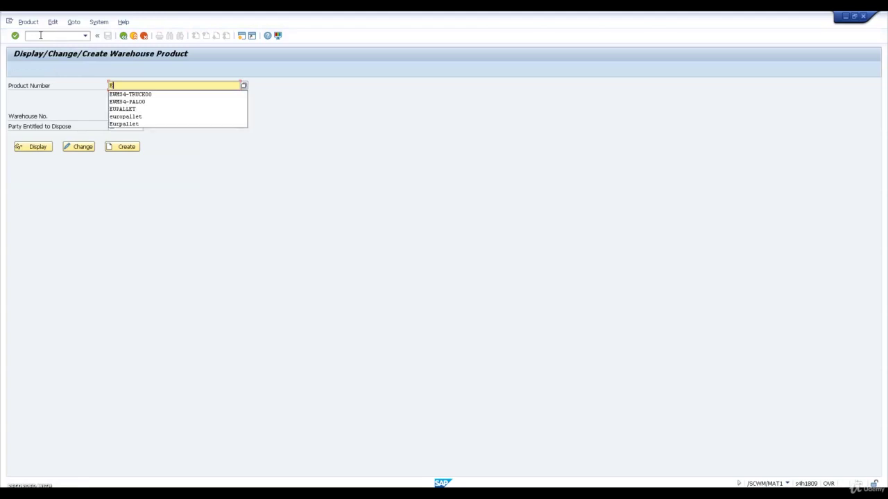
pyautogui.write('WMS4-01')
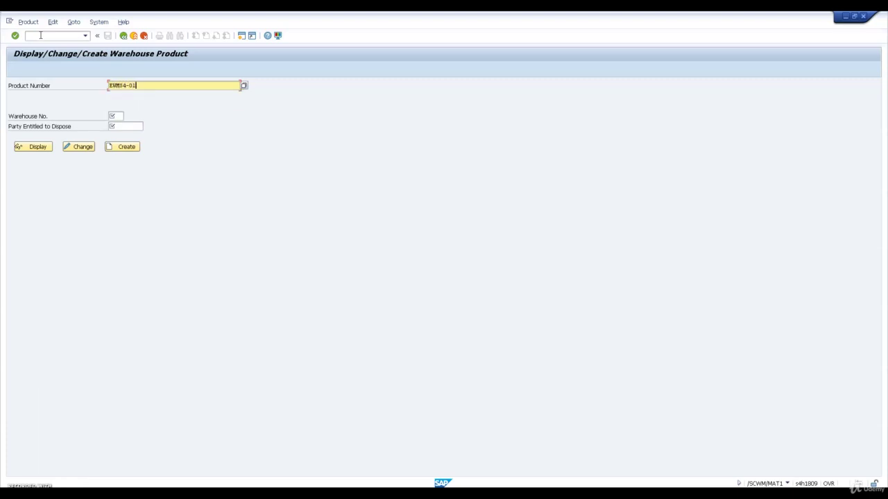
pyautogui.press('Tab')
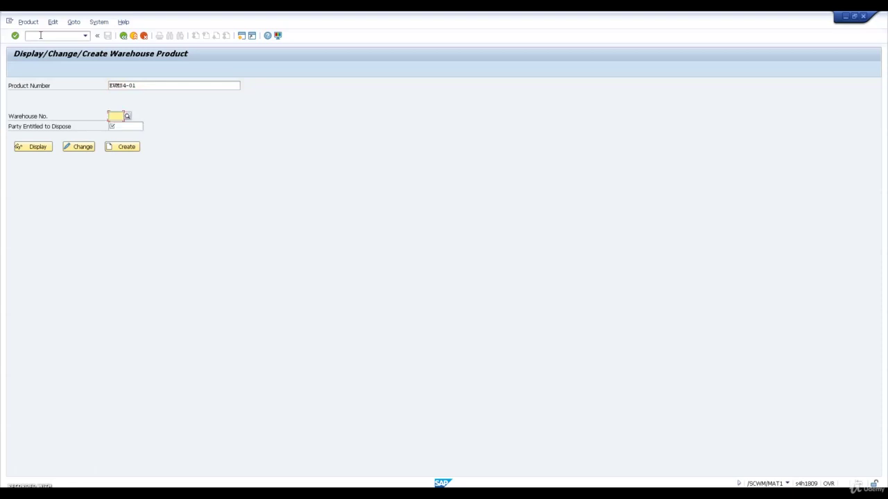
pyautogui.write('W')
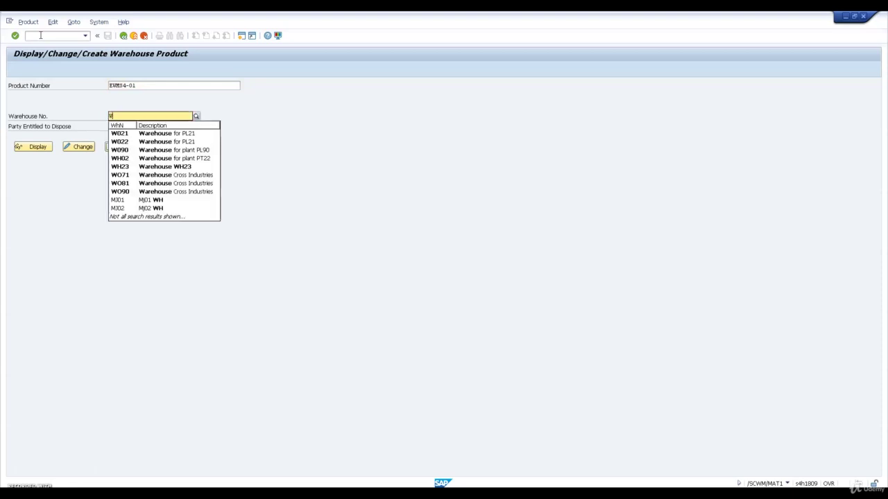
pyautogui.write('H23')
pyautogui.press('Tab')
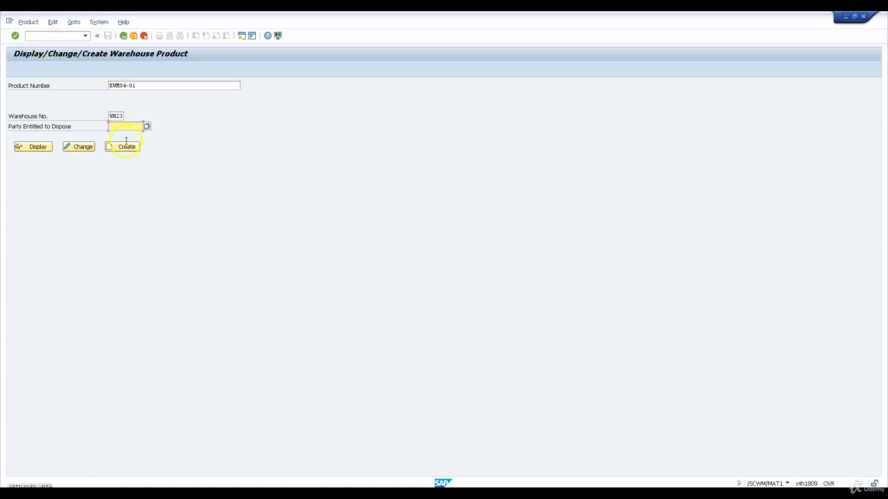
pyautogui.click(125, 148)
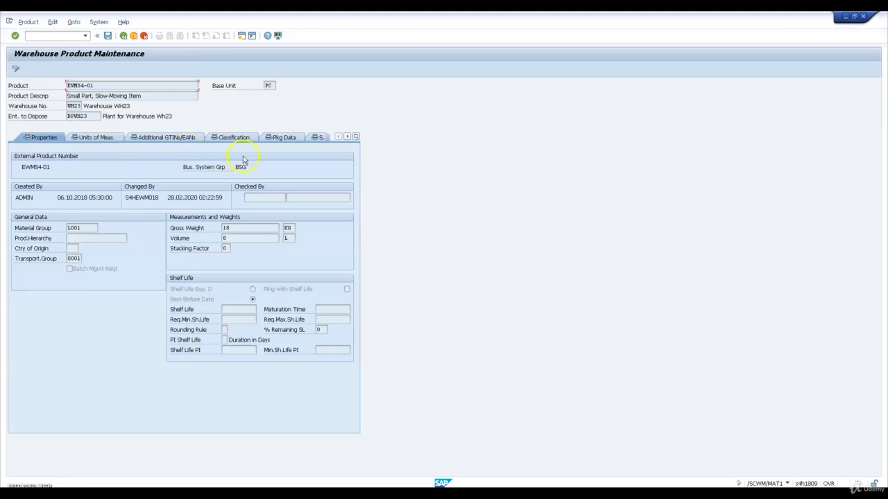
# - Review the product's units of measure, classification, packaging and storage data
pyautogui.click(114, 136)
pyautogui.click(138, 137)
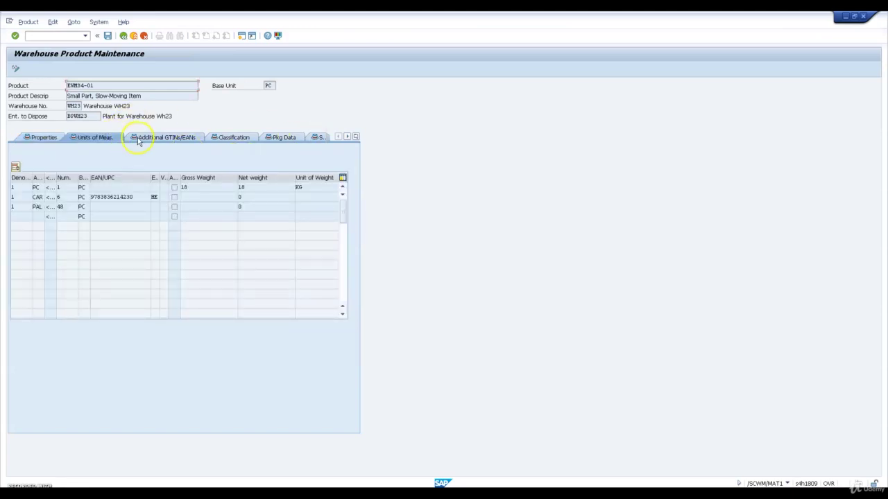
pyautogui.click(222, 137)
pyautogui.click(255, 143)
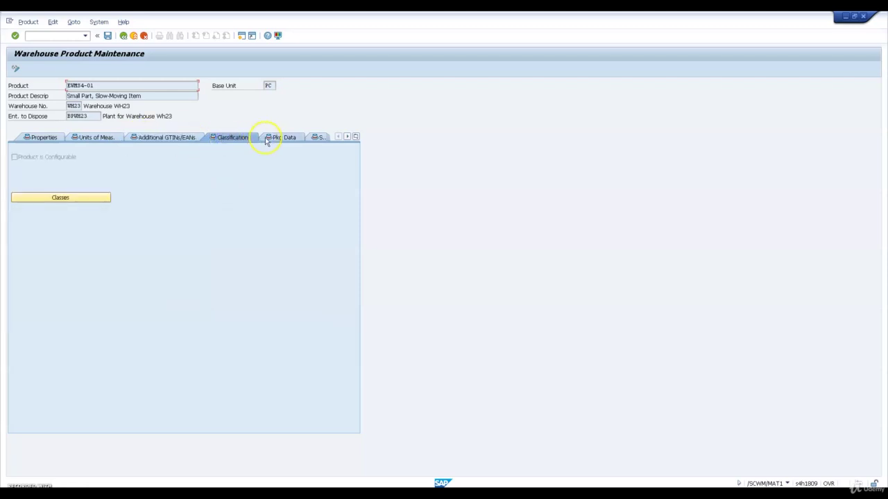
pyautogui.click(270, 138)
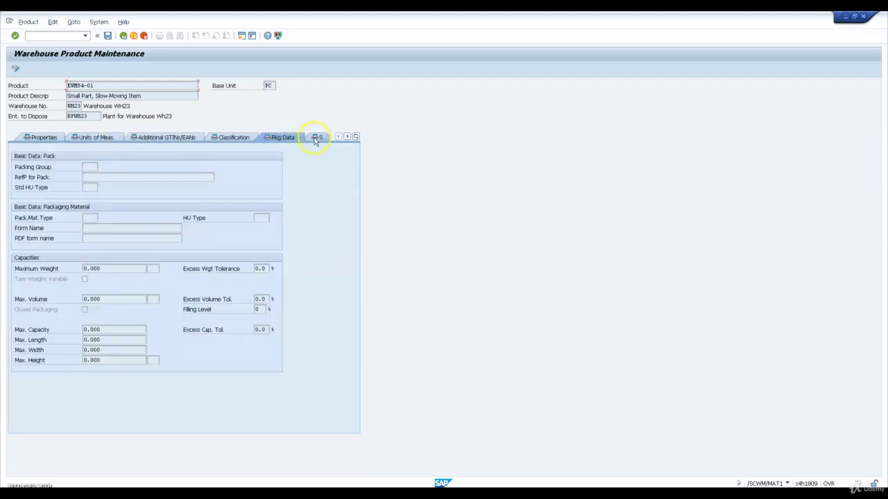
pyautogui.click(317, 137)
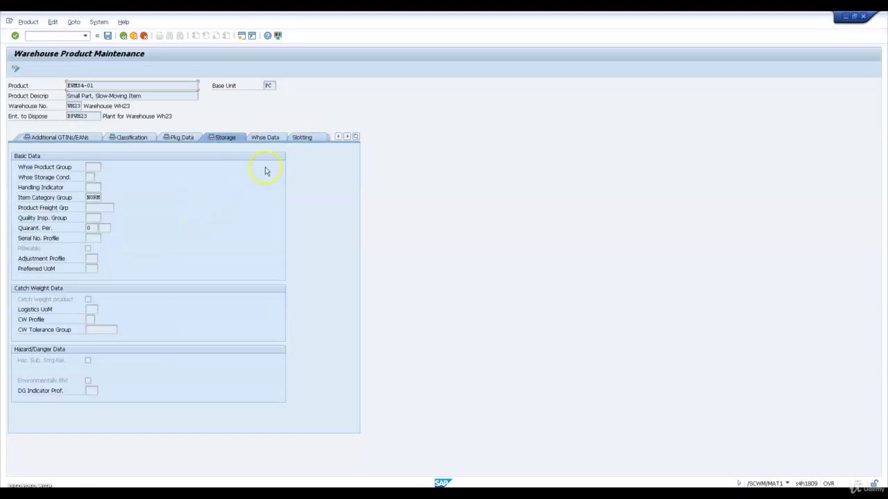
# - In the warehouse data, set preferred UoM CAR, putaway control indicator YQ01 and storage section indicator YS01
pyautogui.click(266, 138)
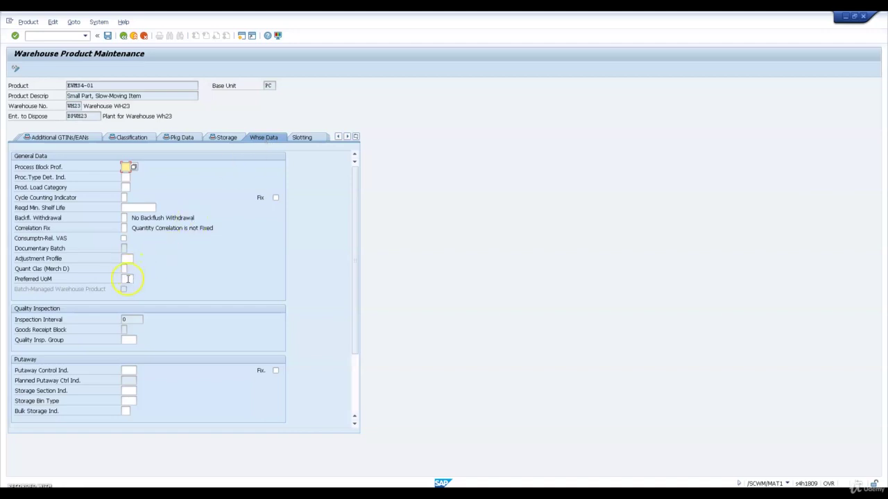
pyautogui.click(128, 278)
pyautogui.write('CAR')
pyautogui.click(131, 371)
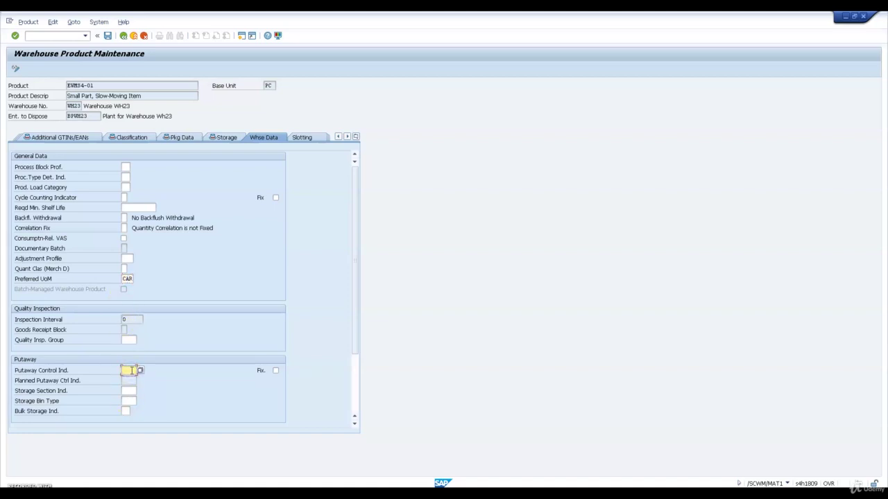
pyautogui.write('Y001')
pyautogui.click(129, 392)
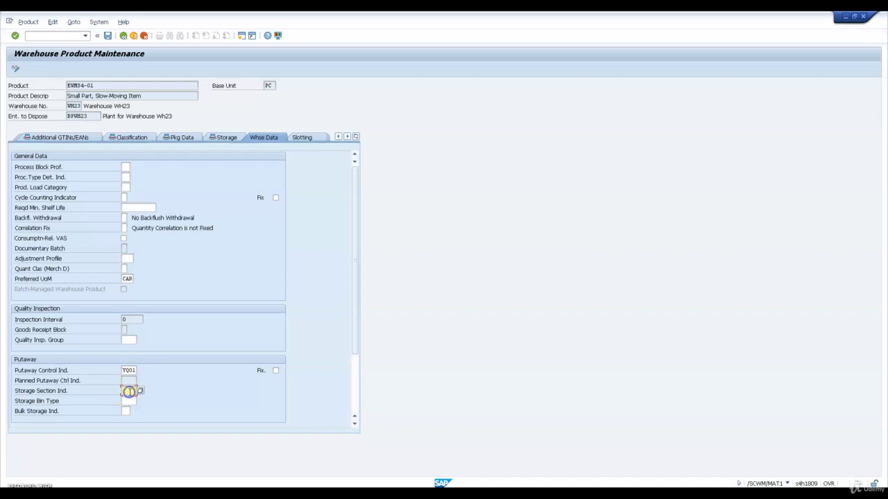
pyautogui.write('YS01')
pyautogui.press('Return')
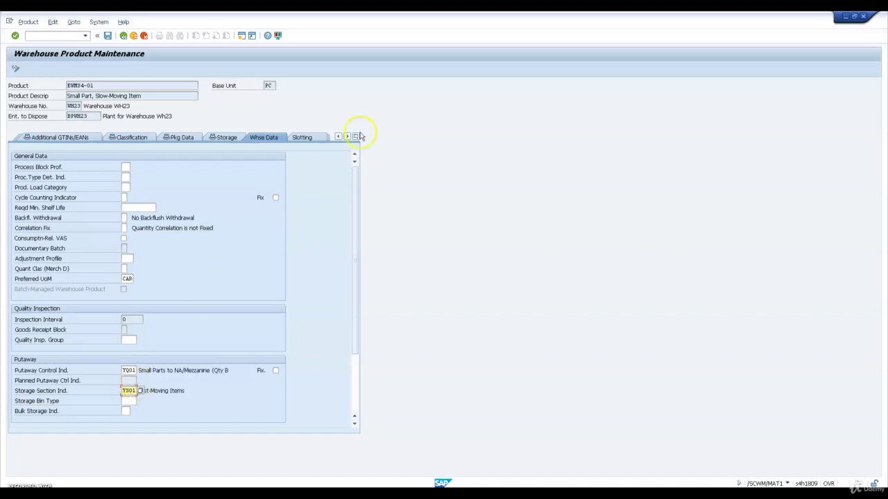
# - Enter storage type Y021 in the product's storage type data
pyautogui.click(355, 137)
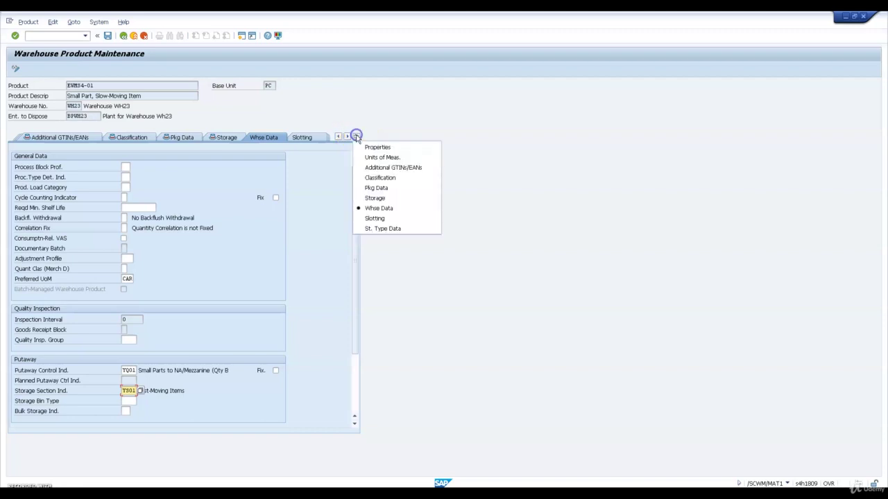
pyautogui.click(377, 228)
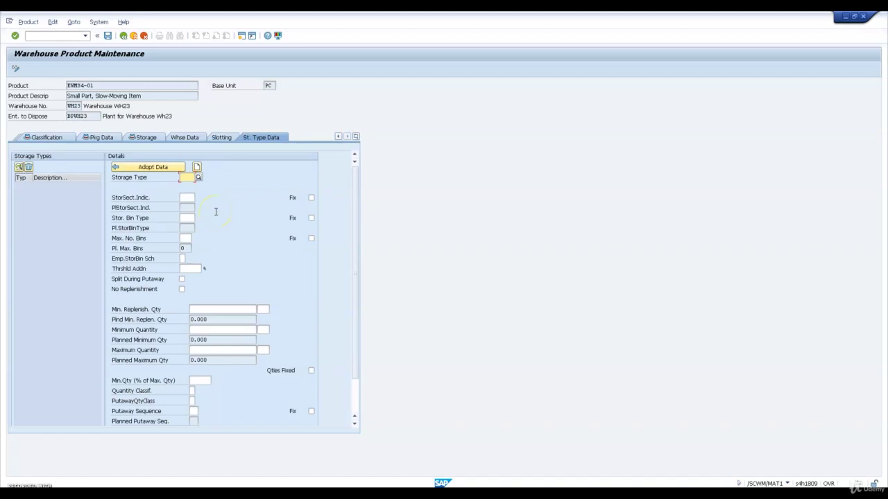
pyautogui.write('Y021')
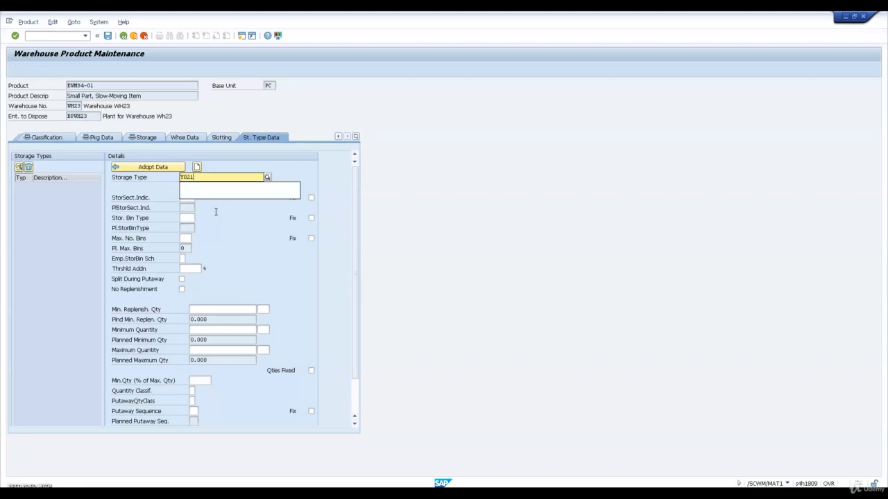
pyautogui.press('Return')
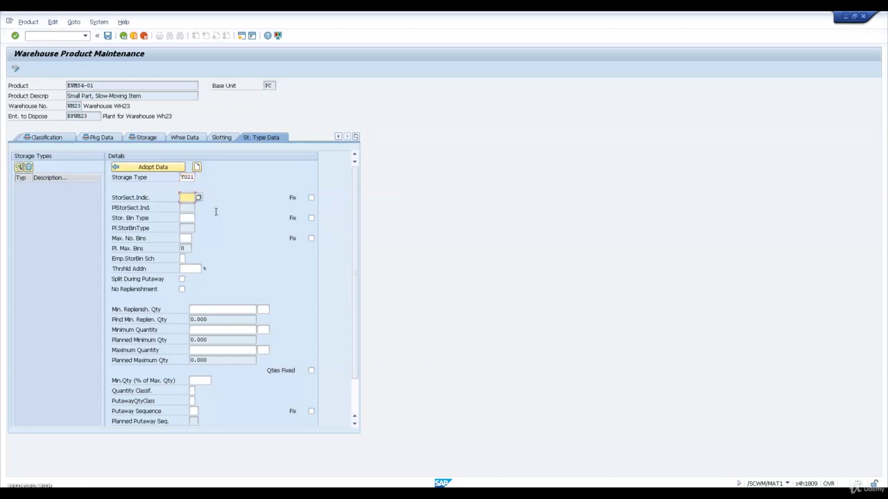
# - Set the minimum replenishment quantity for storage type Y021 to 2 CAR
pyautogui.press('Tab')
pyautogui.press('Tab')
pyautogui.press('Tab')
pyautogui.press('Tab')
pyautogui.press('Tab')
pyautogui.press('Tab')
pyautogui.press('Tab')
pyautogui.press('Tab')
pyautogui.press('Tab')
pyautogui.press('Tab')
pyautogui.press('Tab')
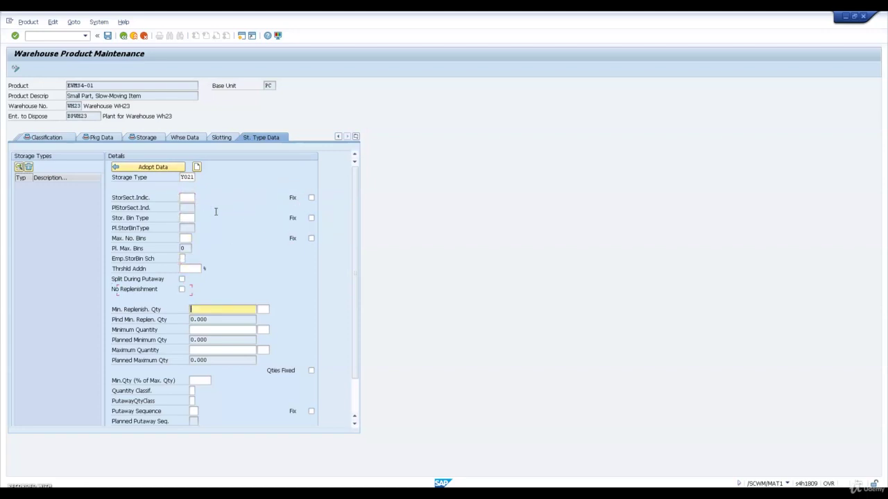
pyautogui.hotkey('shift', 'Tab')
pyautogui.write('2')
pyautogui.press('Tab')
pyautogui.write('CAT')
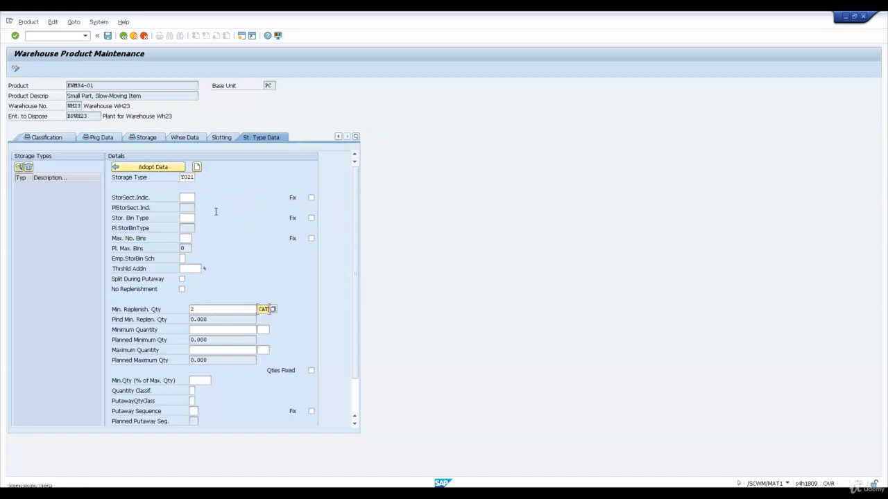
pyautogui.press('Tab')
pyautogui.hotkey('shift', 'Tab')
pyautogui.press('Tab')
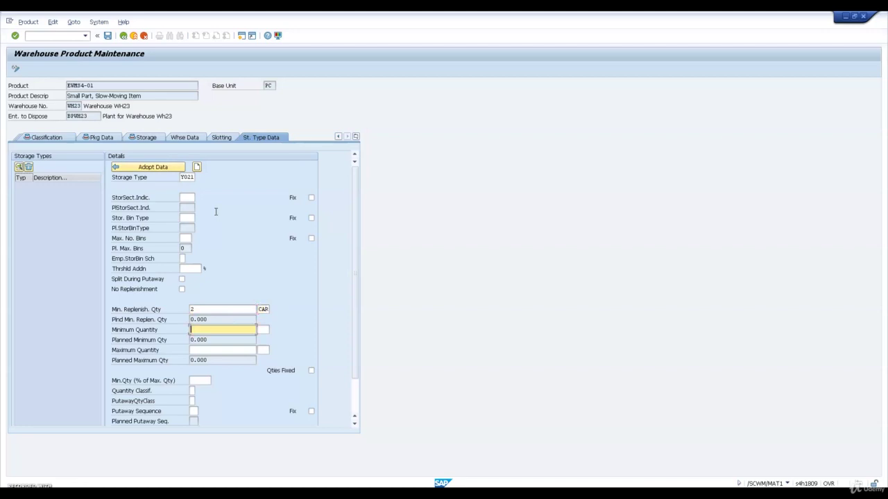
# - Set the minimum quantity to 4 CAR and the maximum quantity to 6 CAR for the storage type
pyautogui.write('4')
pyautogui.press('Tab')
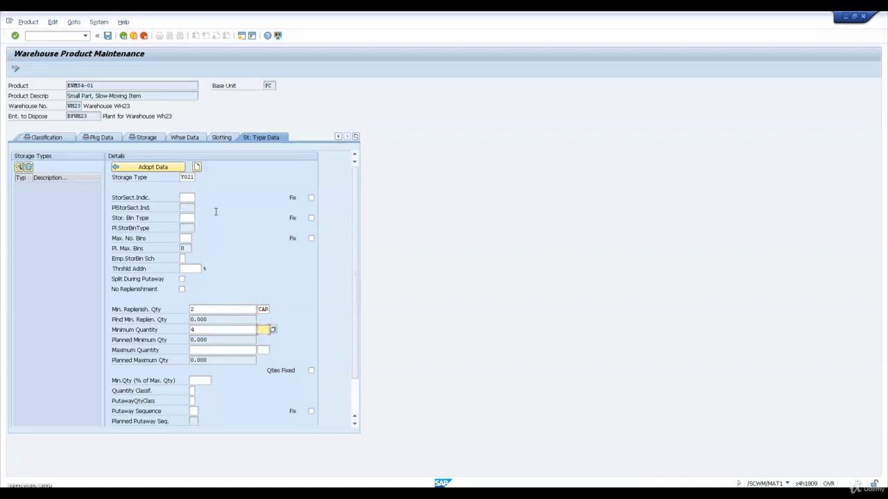
pyautogui.write('CAR')
pyautogui.press('Tab')
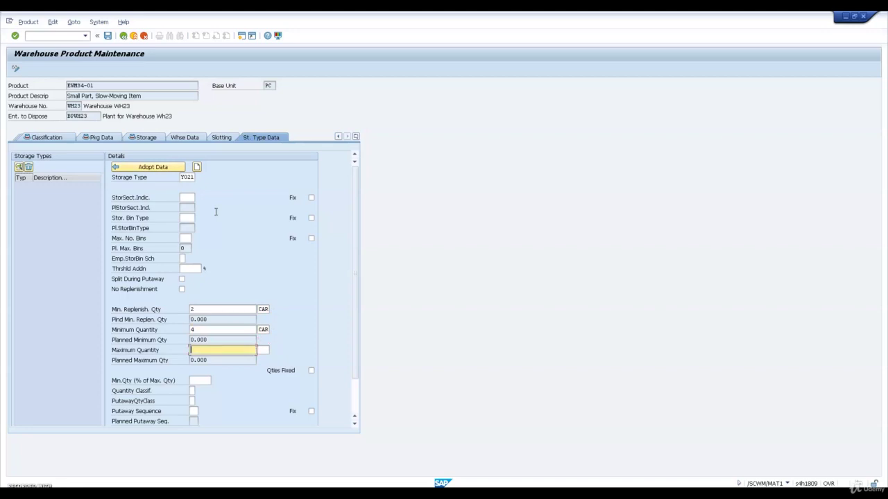
pyautogui.write('6')
pyautogui.press('Tab')
pyautogui.write('CA')
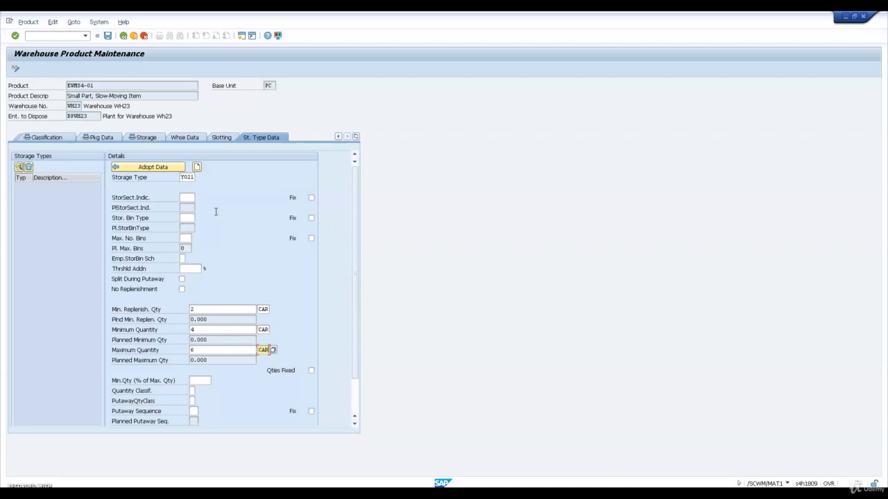
# - Adopt the Y021 storage type data into the product's storage type list and save the warehouse product
pyautogui.press('Return')
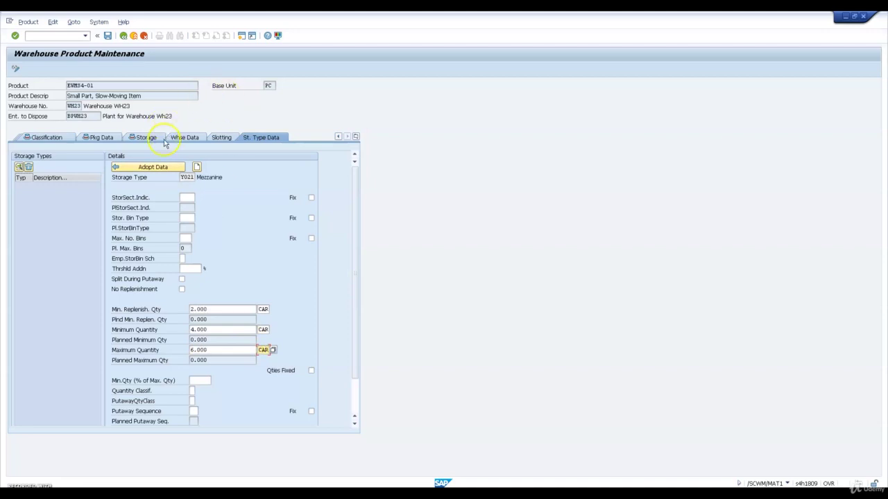
pyautogui.click(161, 167)
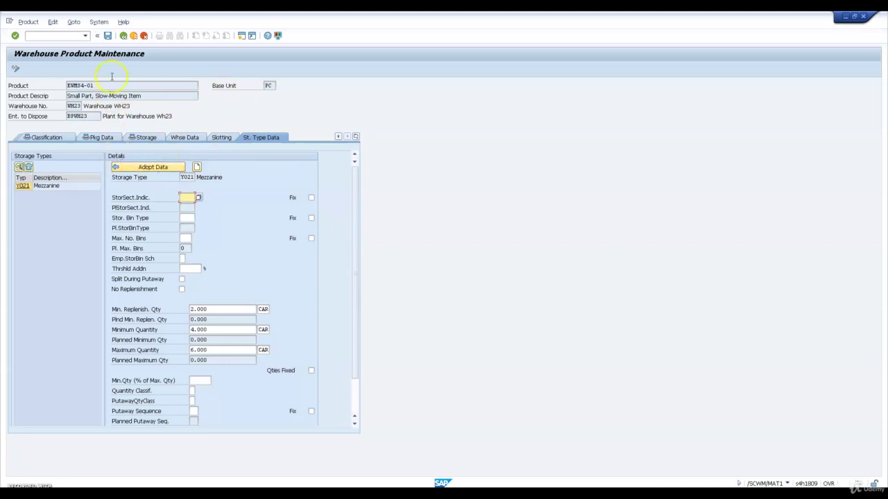
pyautogui.click(107, 36)
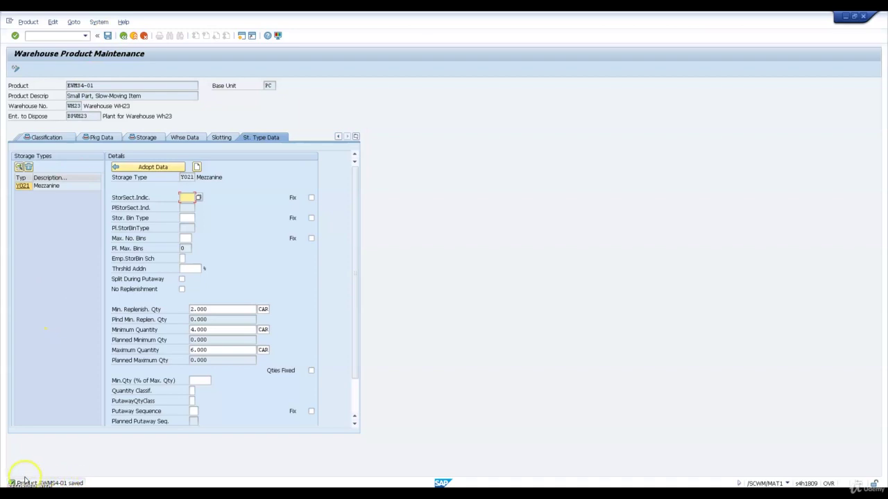
# - Leave the warehouse product, open the Create Material transaction MM01 and enter EWMS4-PAL00 as the material
pyautogui.press('F3')
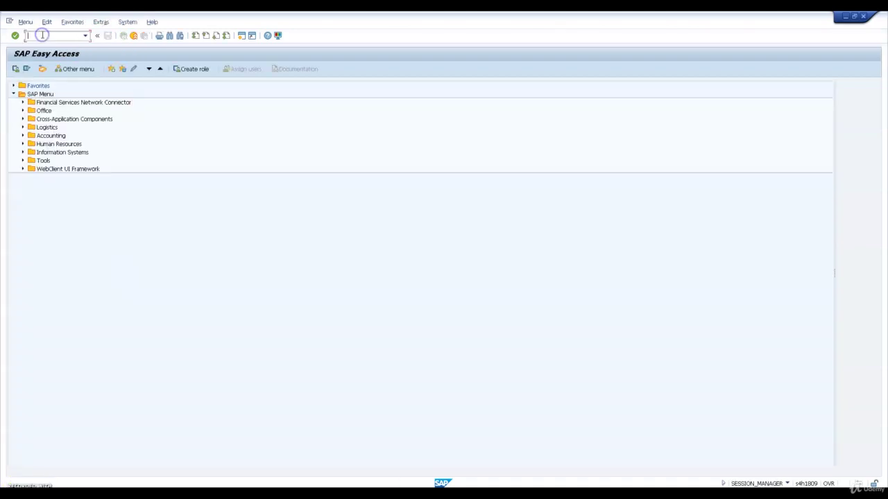
pyautogui.write('MM01')
pyautogui.press('Return')
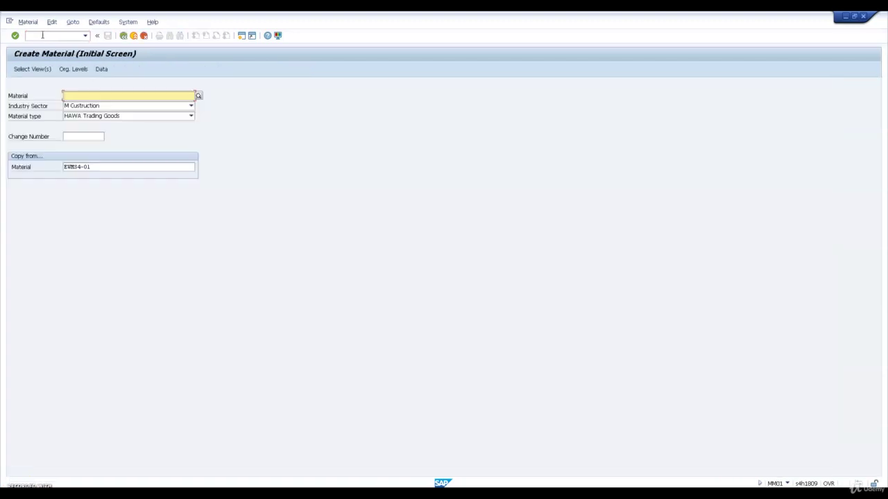
pyautogui.write('EWM')
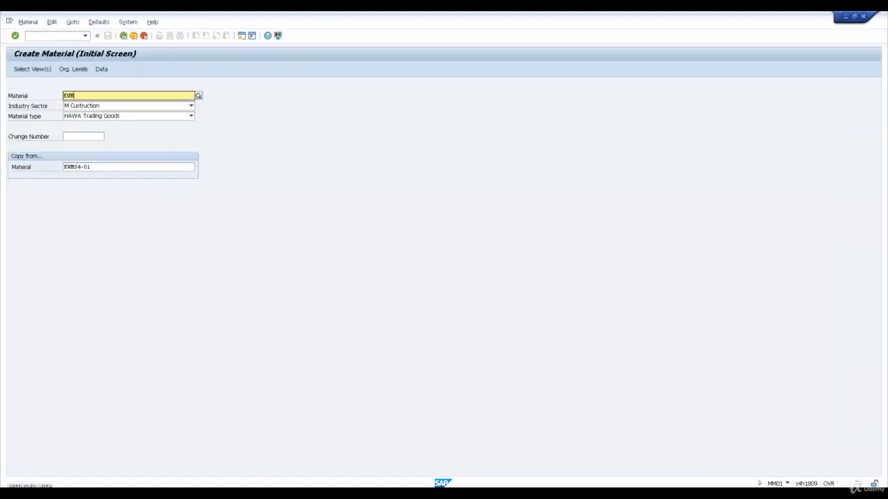
pyautogui.write('S4')
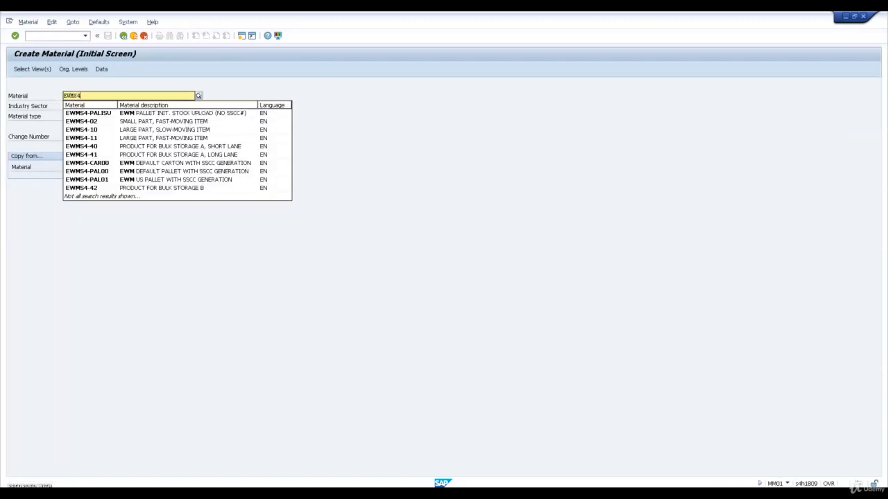
pyautogui.write('-PAL')
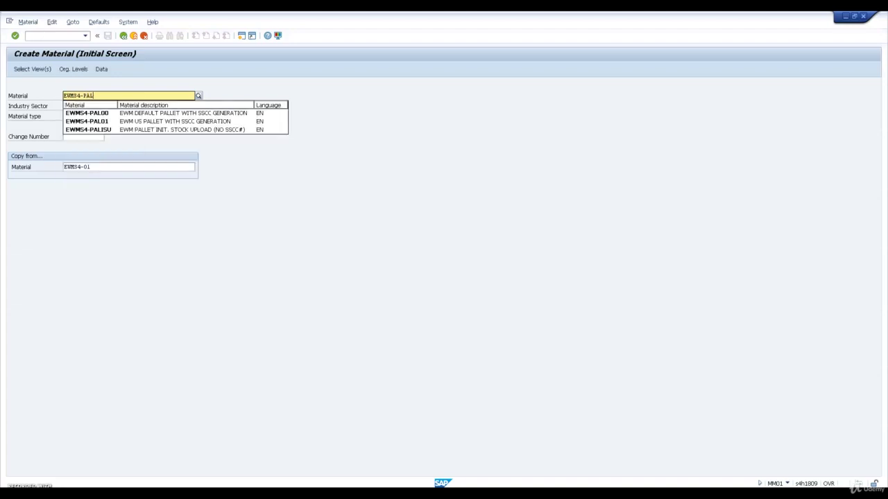
pyautogui.write('00')
pyautogui.press('Tab')
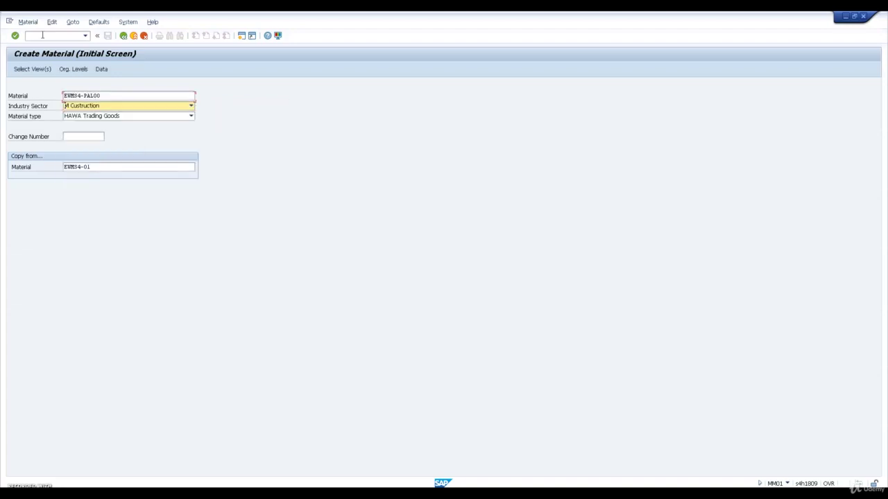
# - Set the copy-from material to EWMS4-PAL00 and continue to the view selection
pyautogui.press('Tab')
pyautogui.press('Tab')
pyautogui.press('Tab')
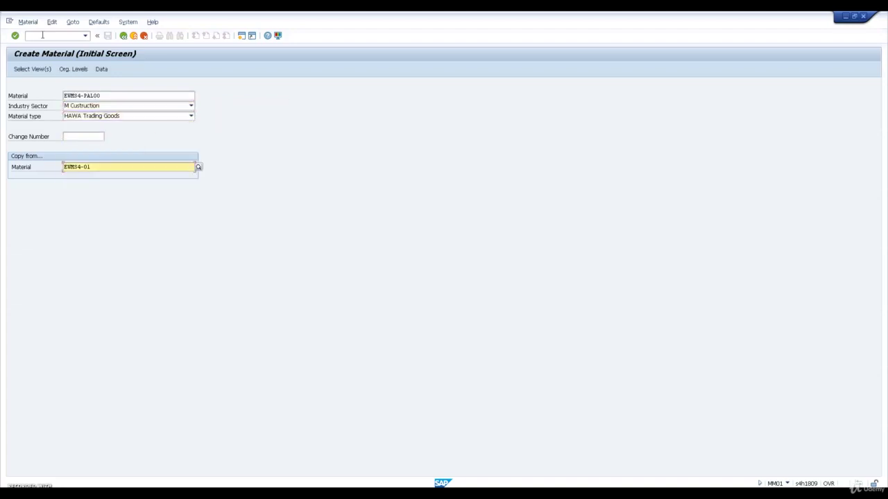
pyautogui.press('Return')
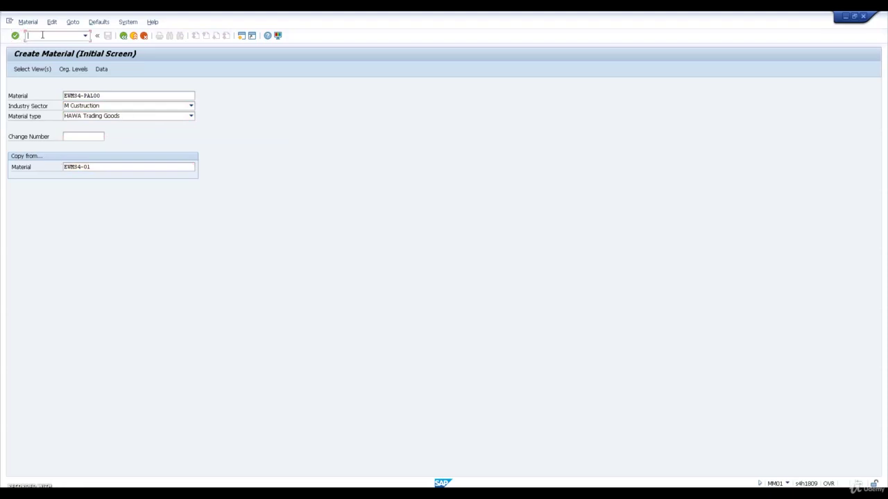
pyautogui.click(104, 168)
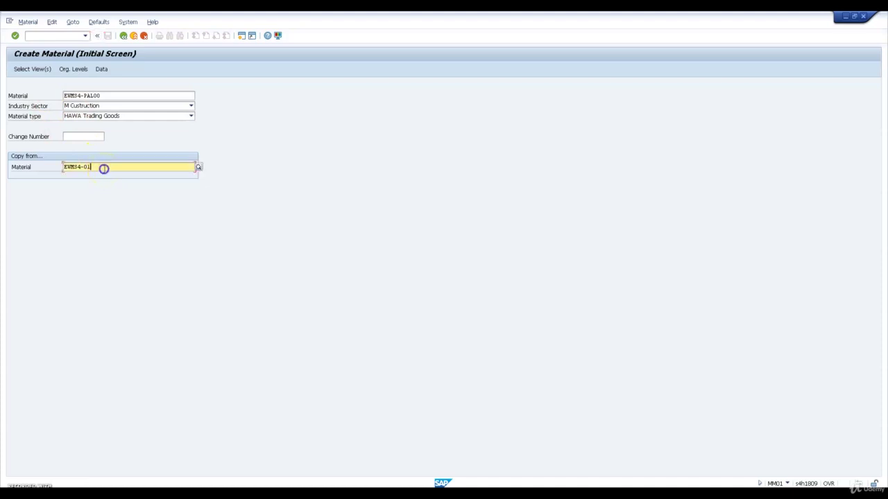
pyautogui.press('BackSpace')
pyautogui.press('BackSpace')
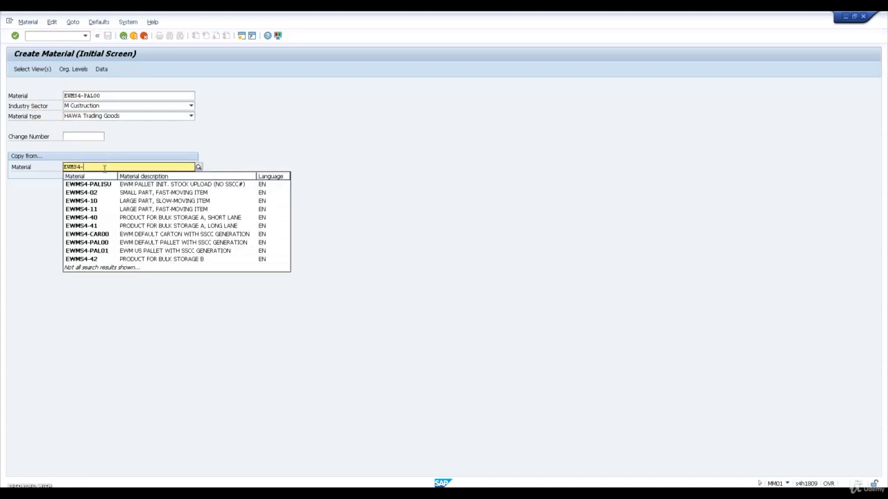
pyautogui.write('PAL00')
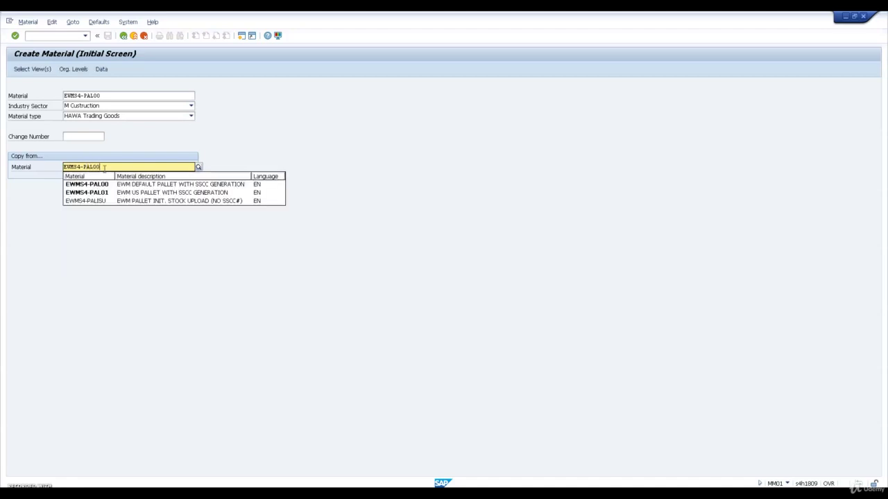
pyautogui.press('Return')
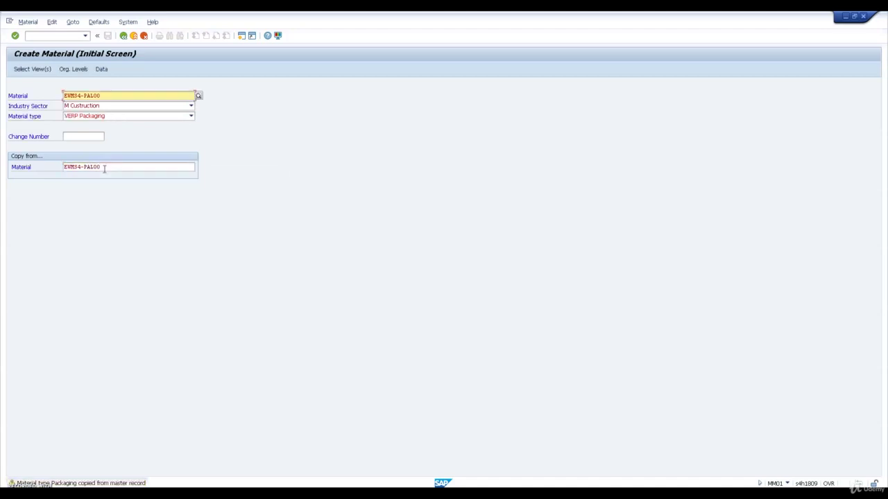
pyautogui.press('Return')
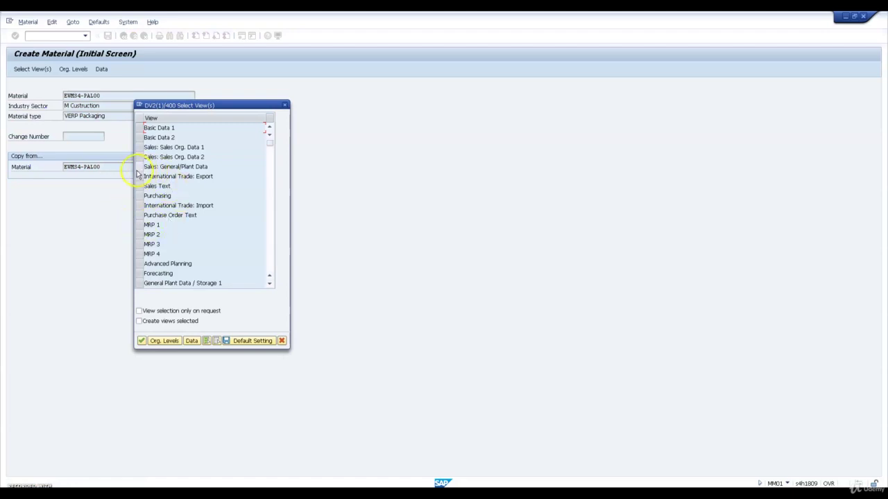
# - Extend the material with the Sales: General/Plant Data view for plant PL23, copying from plant 1710, and save it
pyautogui.click(139, 166)
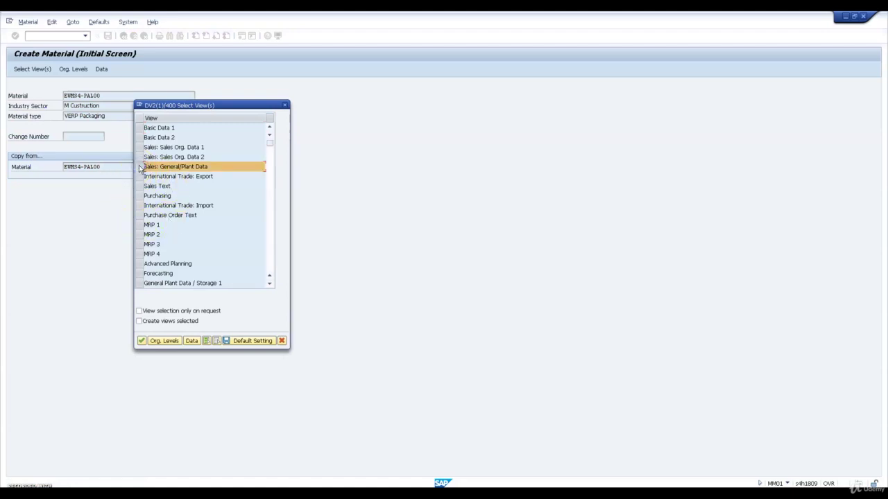
pyautogui.press('Return')
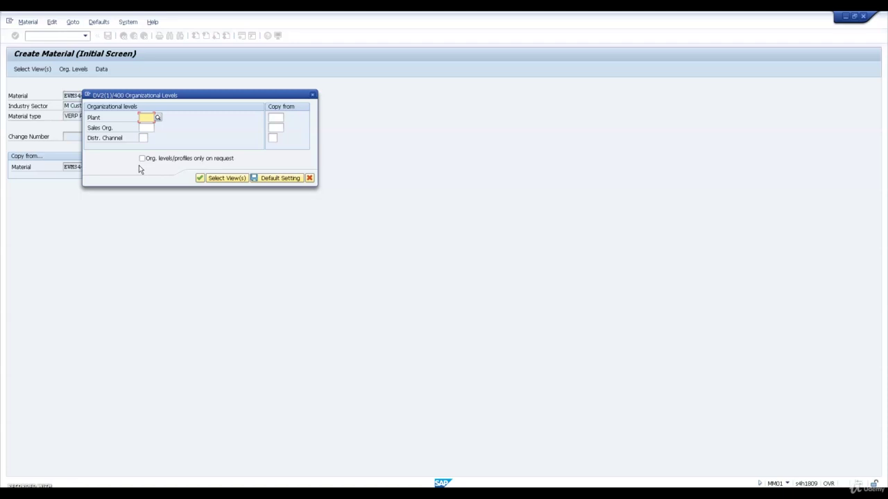
pyautogui.write('PL23')
pyautogui.press('Tab')
pyautogui.press('Tab')
pyautogui.press('Tab')
pyautogui.write('1710')
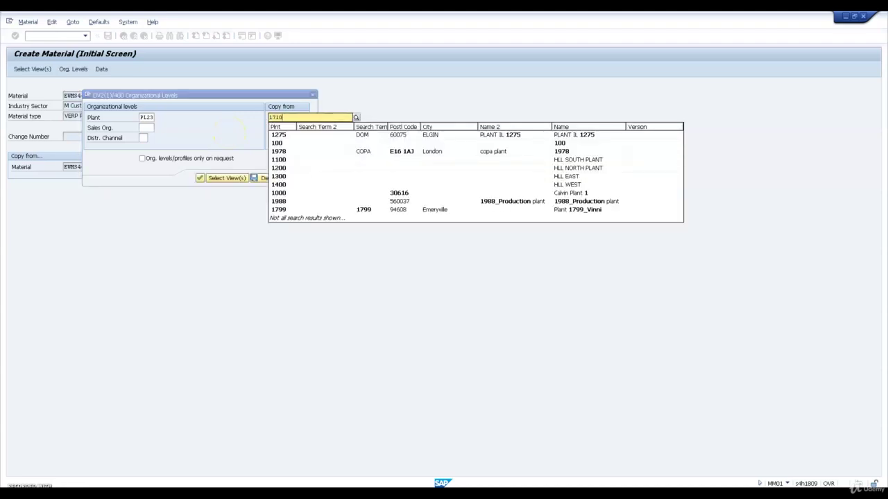
pyautogui.press('Return')
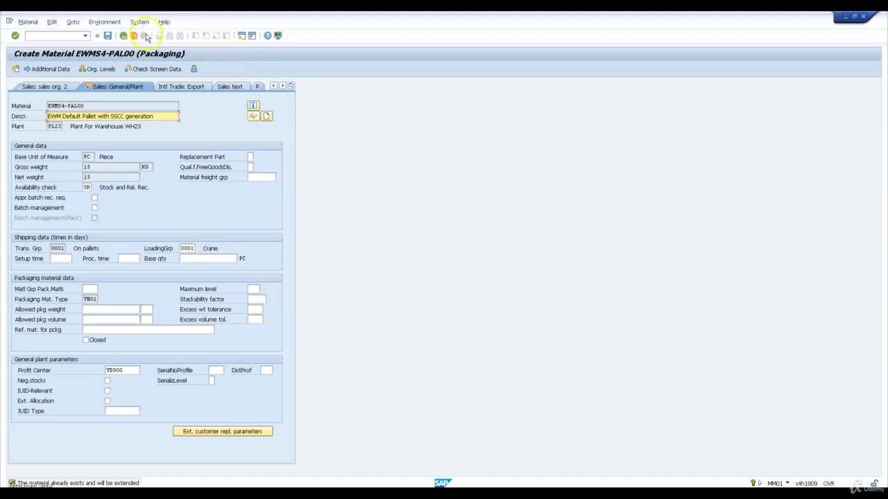
pyautogui.click(107, 35)
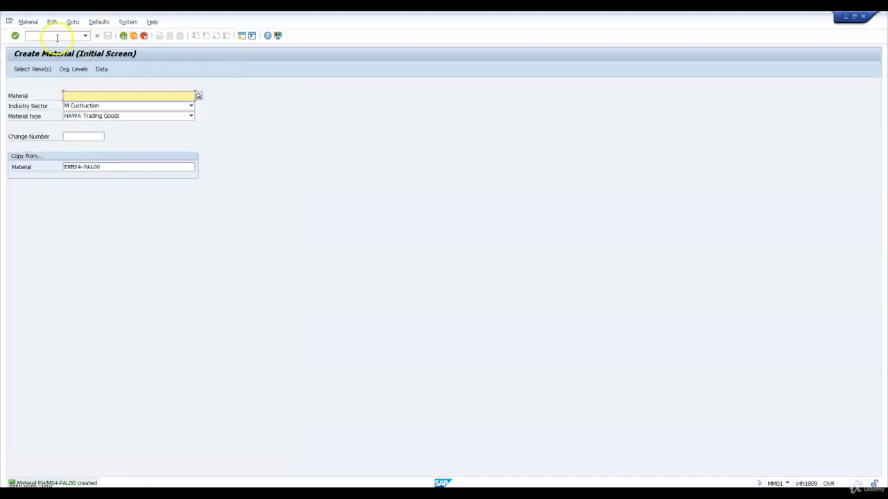
# - Open EWMS4-PAL00 in transaction MM02 with the WM Packaging view, check its handling unit type and save
pyautogui.click(57, 37)
pyautogui.write('/NM')
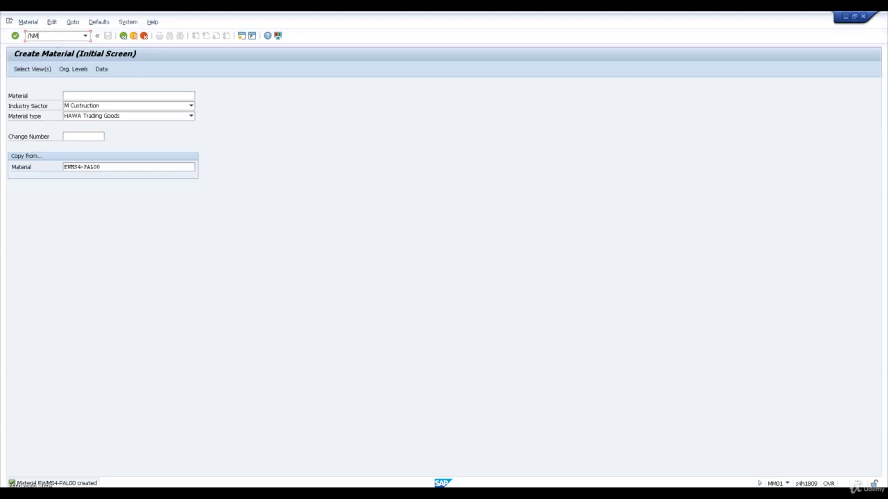
pyautogui.write('M02')
pyautogui.press('Return')
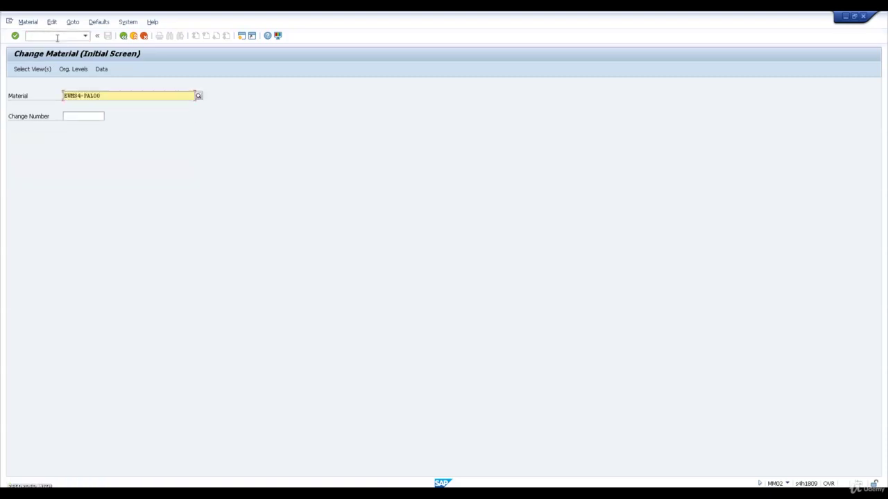
pyautogui.press('Return')
pyautogui.click(144, 201)
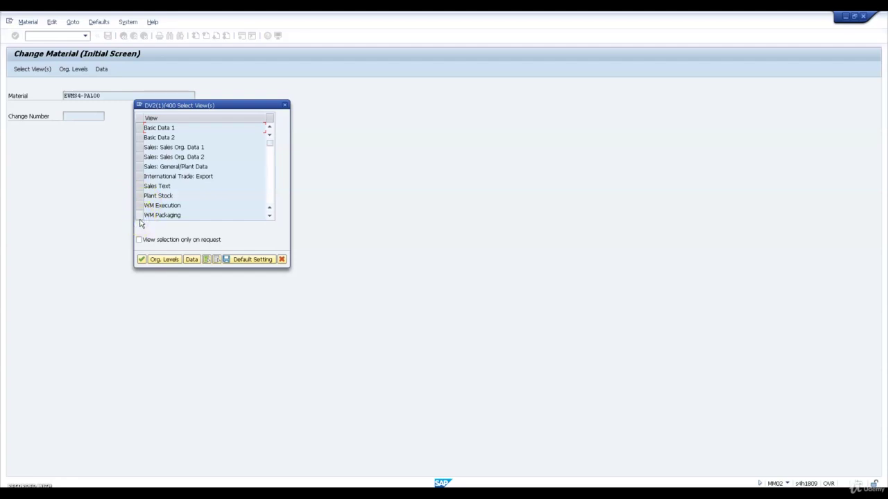
pyautogui.click(139, 216)
pyautogui.press('Return')
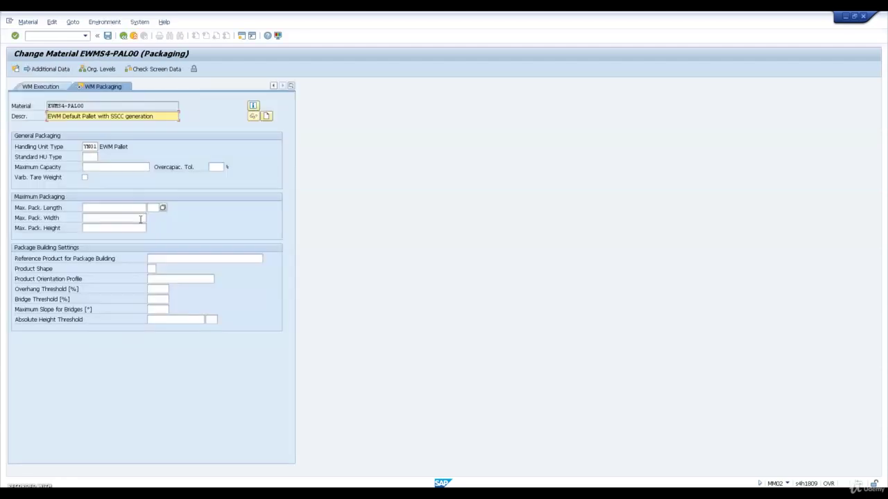
pyautogui.click(92, 147)
pyautogui.click(107, 35)
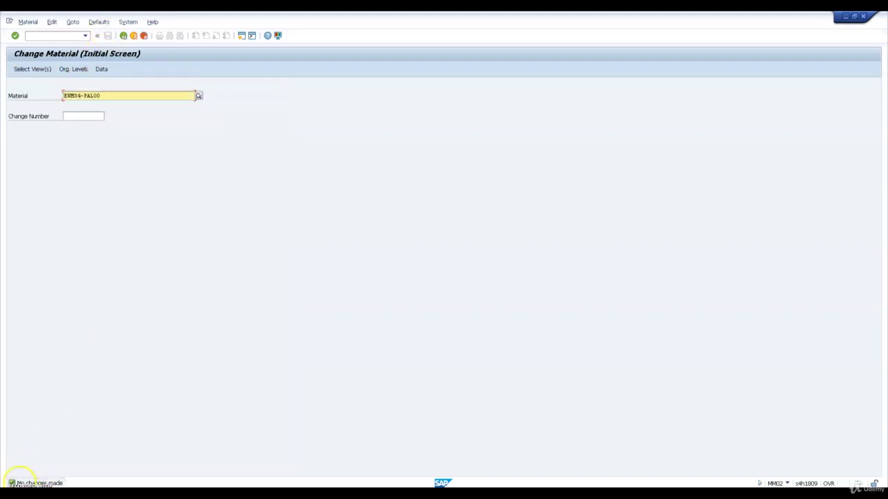
# - Leave the material and open the Maintain Business Partner transaction BP
pyautogui.press('F3')
pyautogui.click(49, 36)
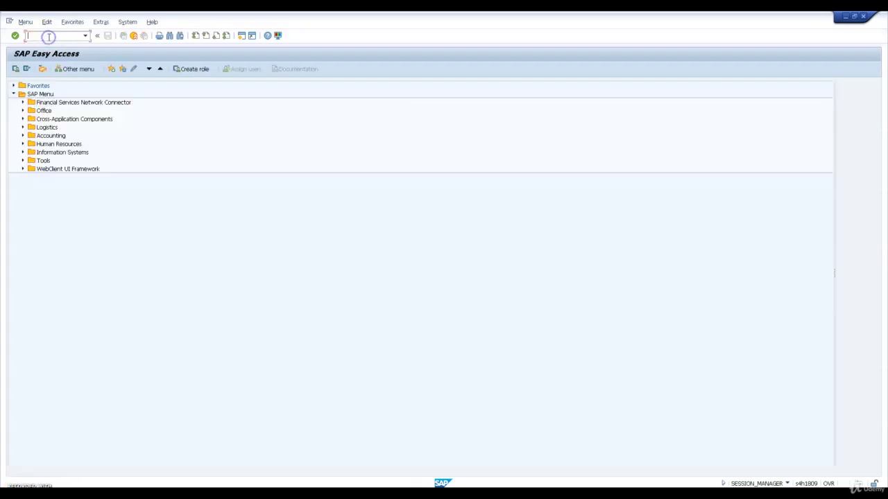
pyautogui.write('BP')
pyautogui.press('Return')
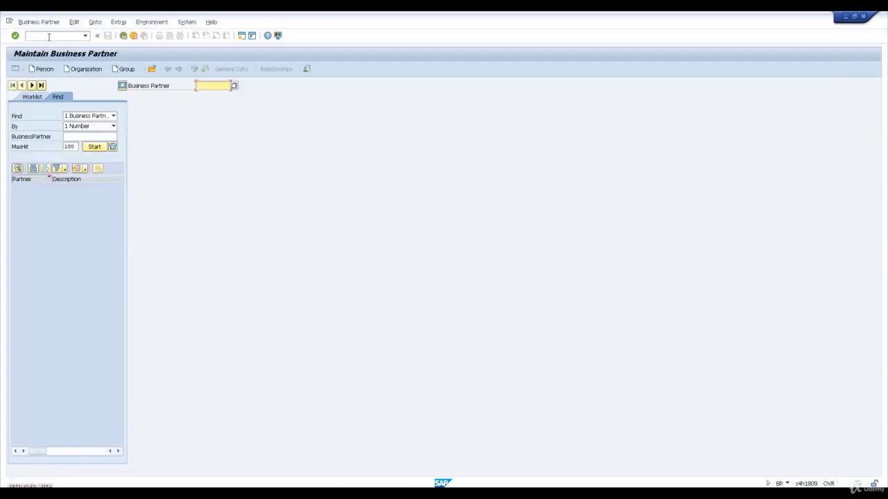
# - Search for business partner number EWM17-SU01 and open its record
pyautogui.click(94, 136)
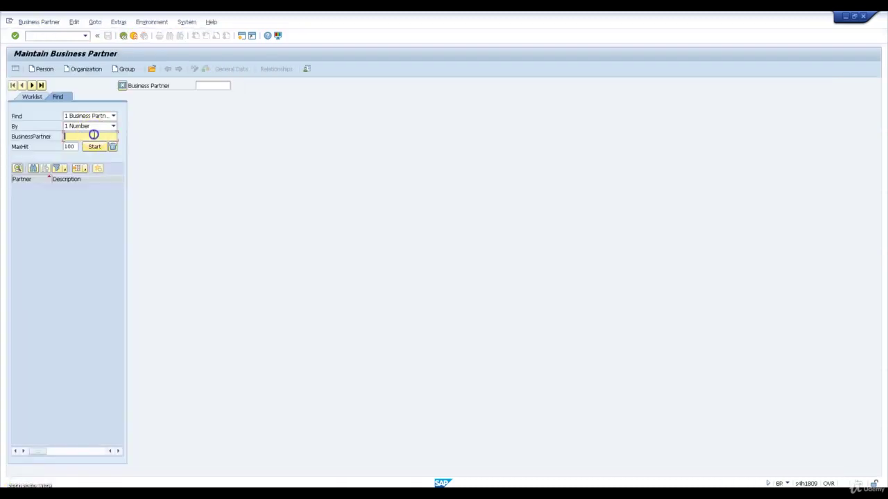
pyautogui.write('EW')
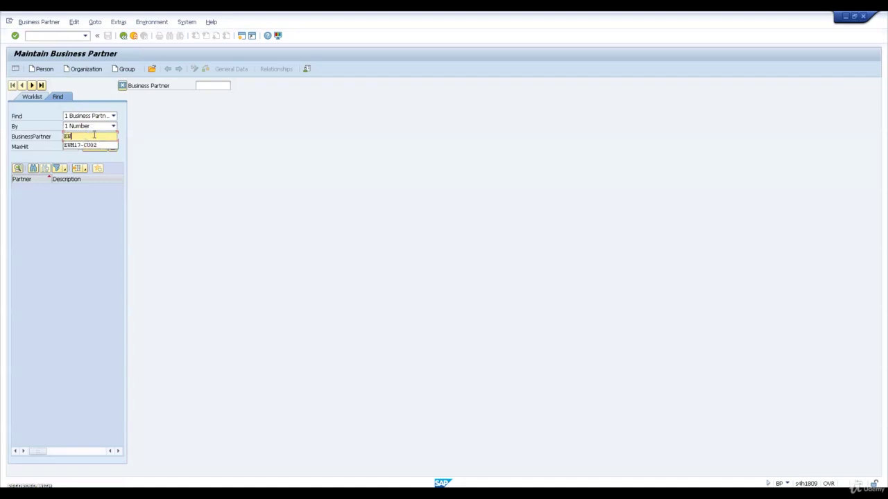
pyautogui.write('M17-SU01')
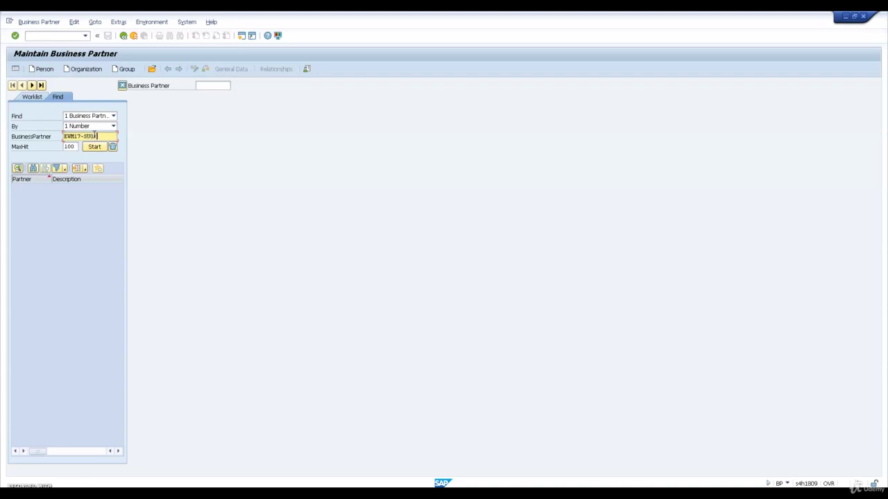
pyautogui.press('Return')
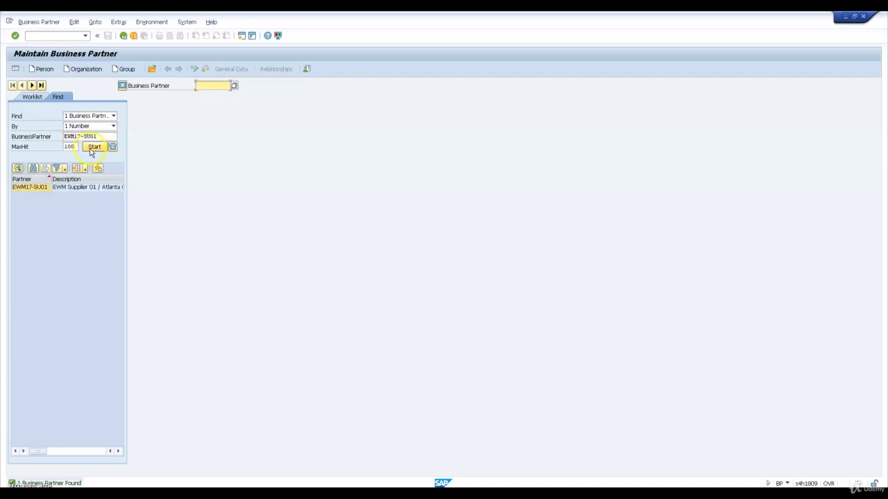
pyautogui.doubleClick(88, 188)
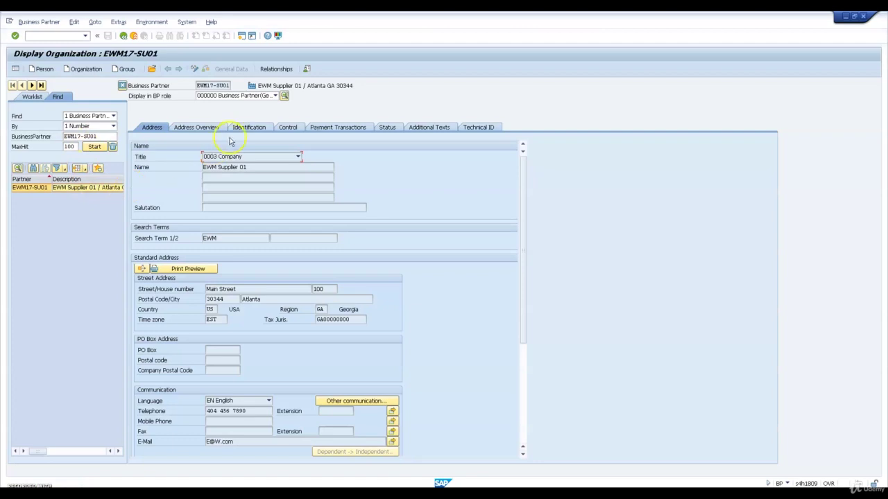
# - Display the supplier in the BP role FLVN01 MM-Supplier and open its purchasing data
pyautogui.click(275, 95)
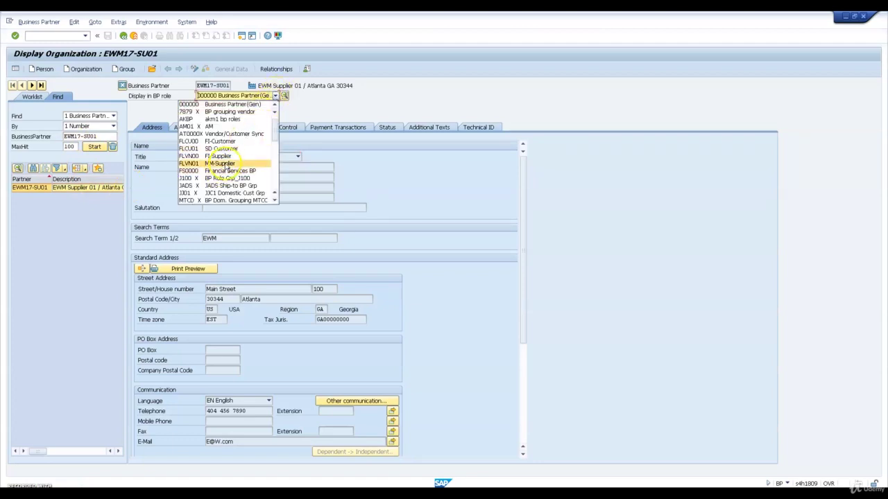
pyautogui.click(227, 165)
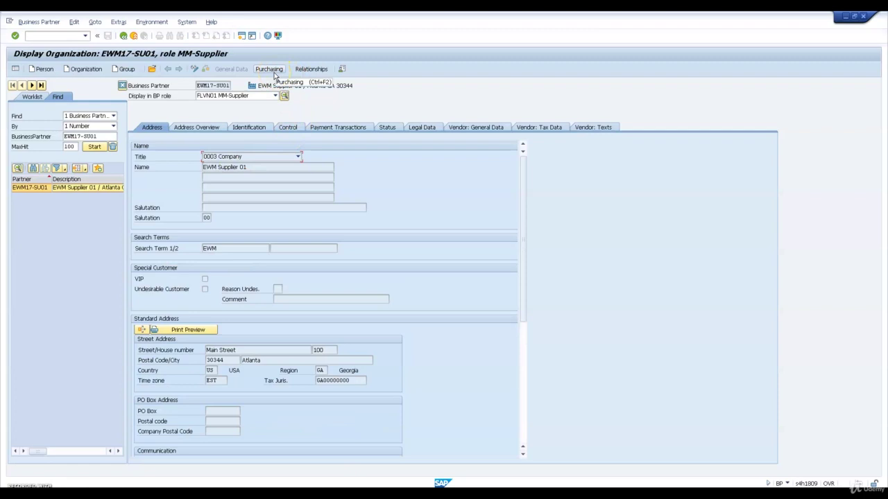
pyautogui.click(196, 70)
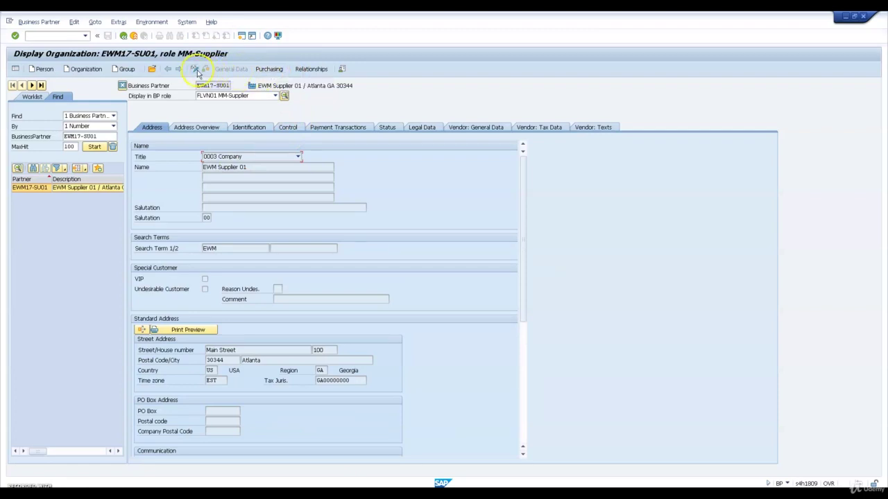
pyautogui.click(267, 71)
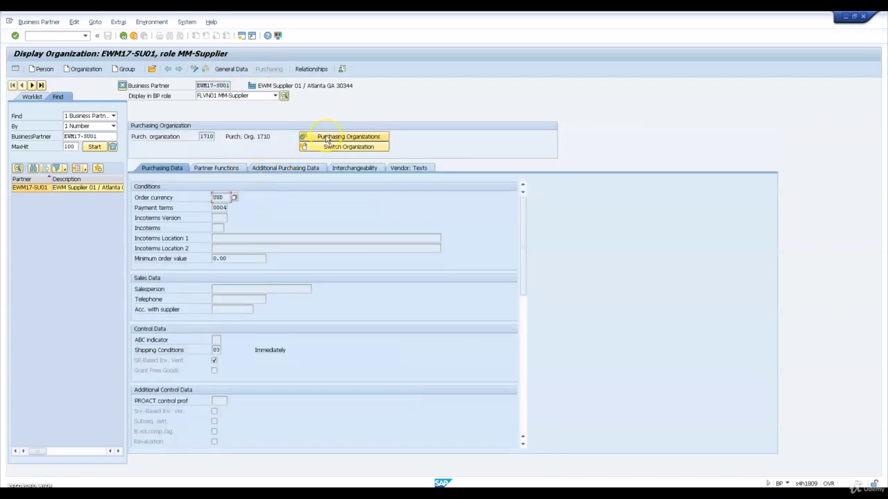
# - Review the supplier's additional purchasing data, partner functions and assigned purchasing organizations, then return to the purchasing data
pyautogui.click(294, 168)
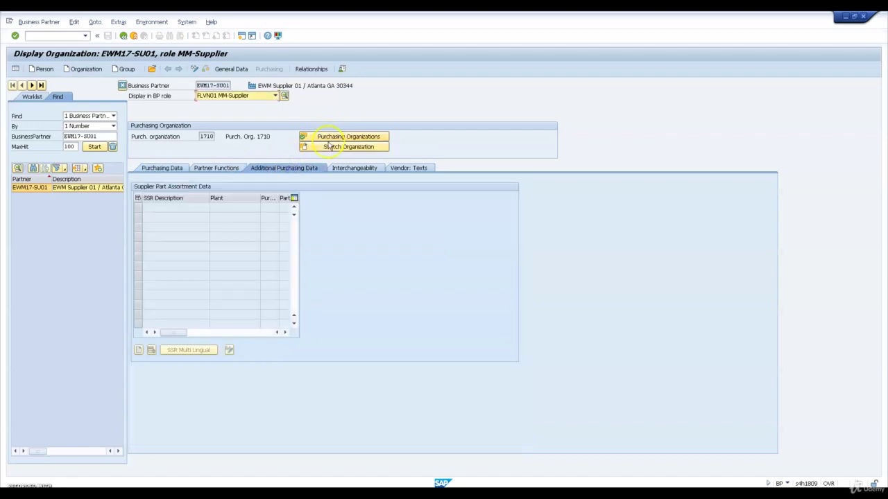
pyautogui.click(232, 169)
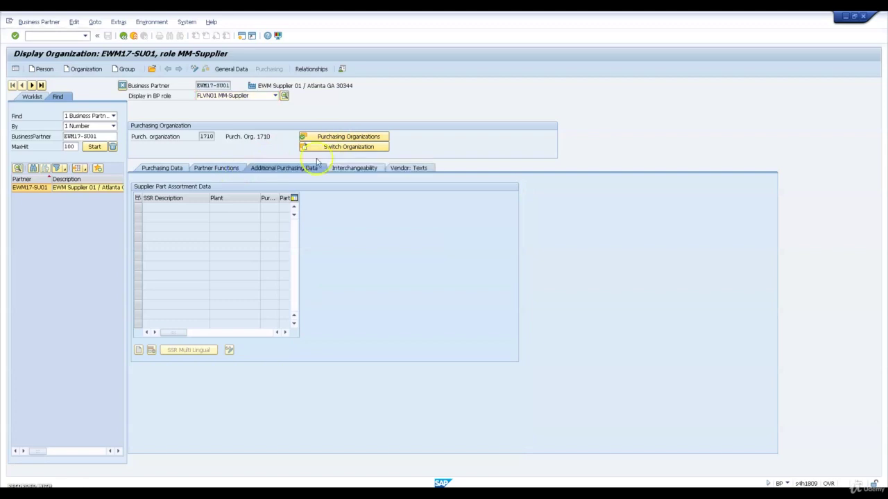
pyautogui.click(342, 137)
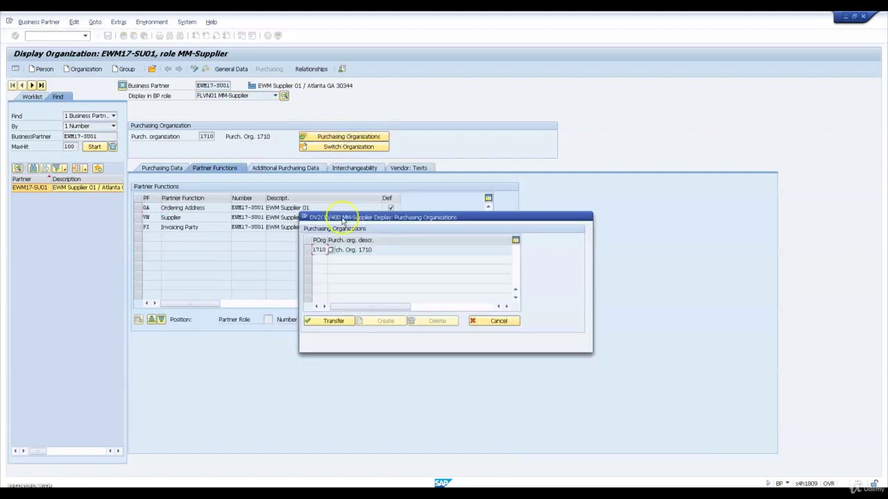
pyautogui.click(324, 321)
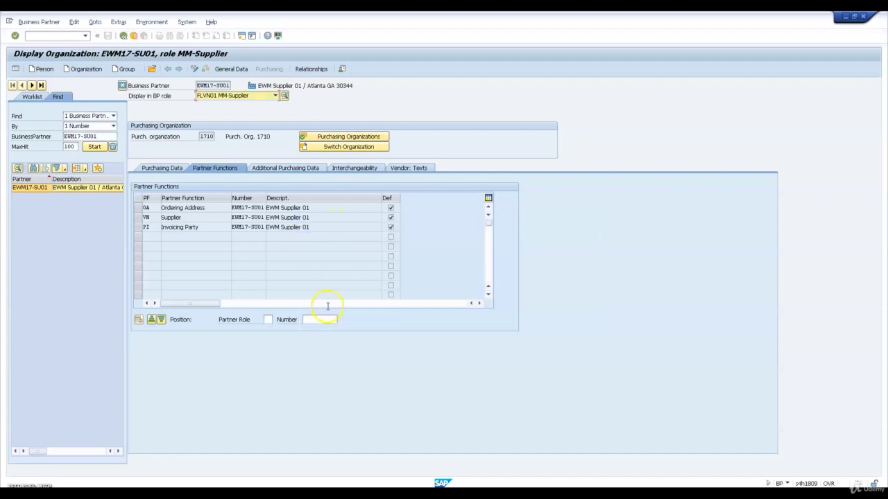
pyautogui.click(348, 139)
pyautogui.click(156, 172)
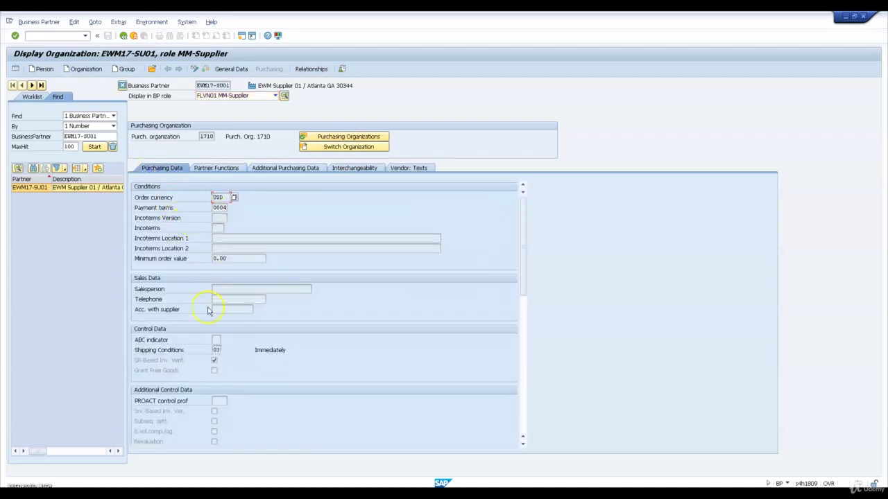
# - Search for business partner number EWM17-CU01 and open its record
pyautogui.click(99, 136)
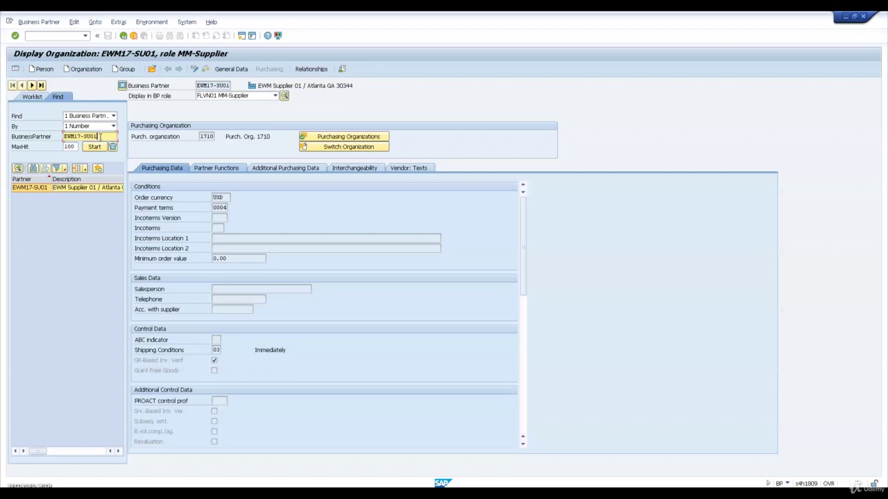
pyautogui.press('BackSpace')
pyautogui.press('BackSpace')
pyautogui.press('BackSpace')
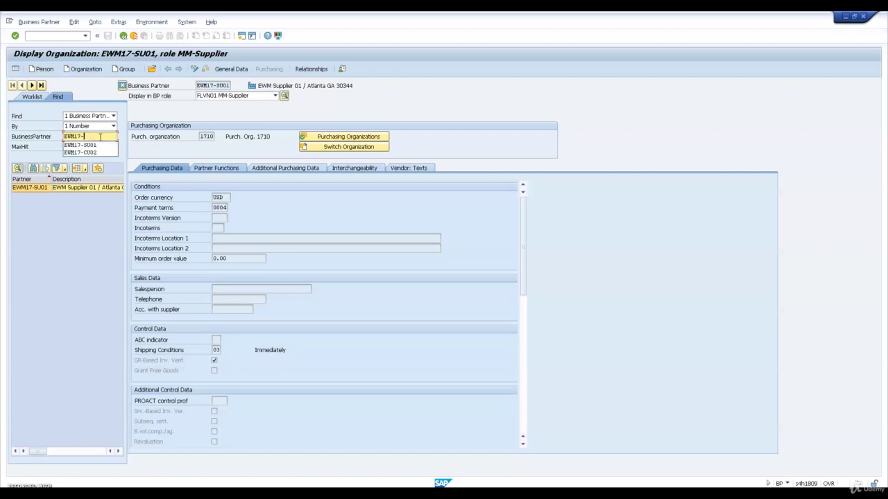
pyautogui.write('U0')
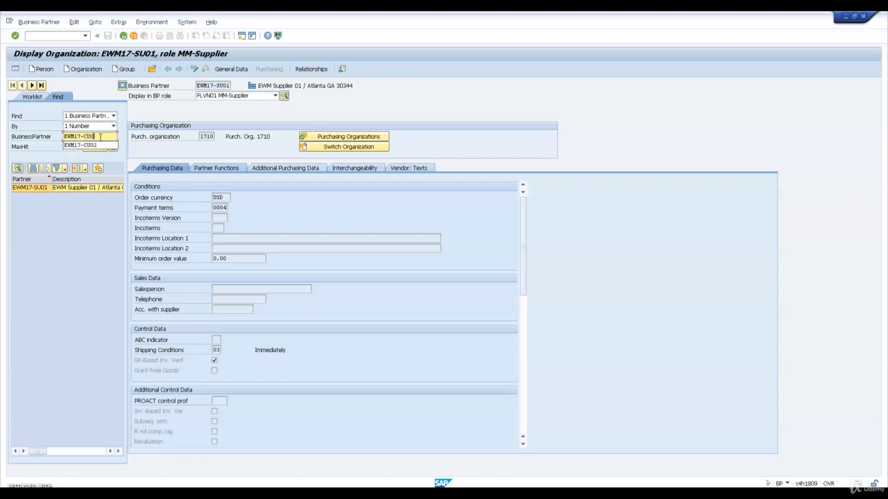
pyautogui.write('1')
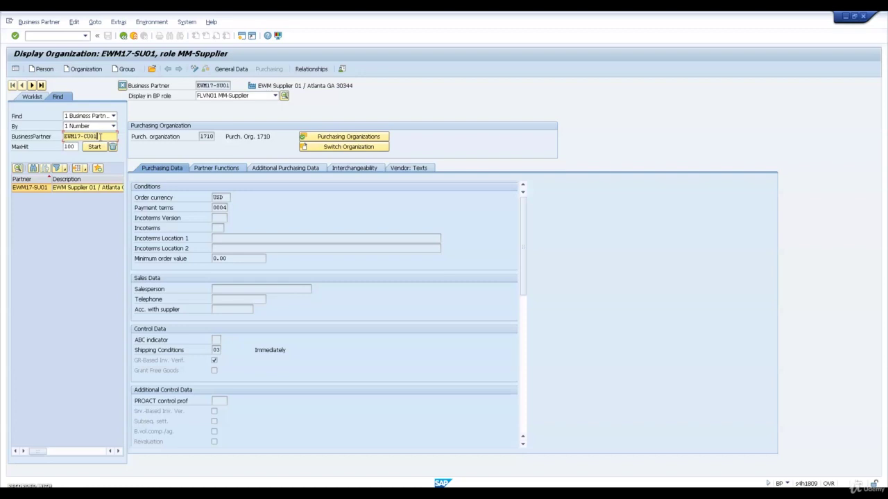
pyautogui.click(95, 146)
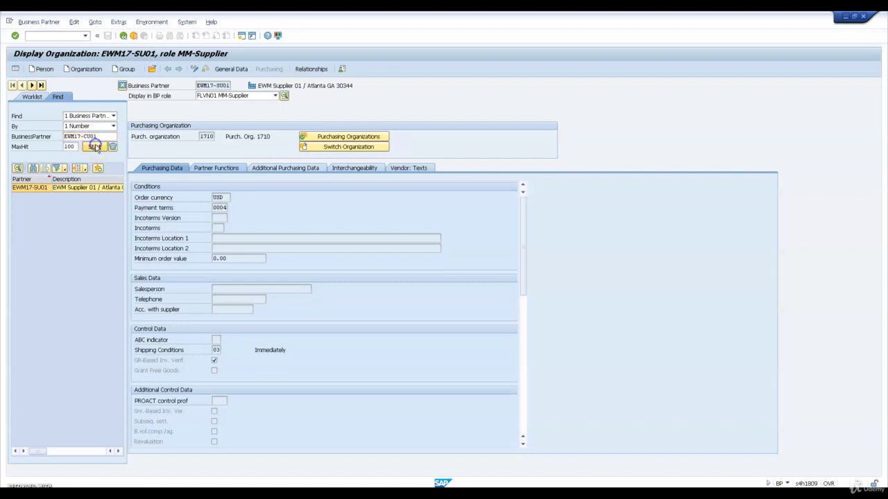
pyautogui.click(79, 189)
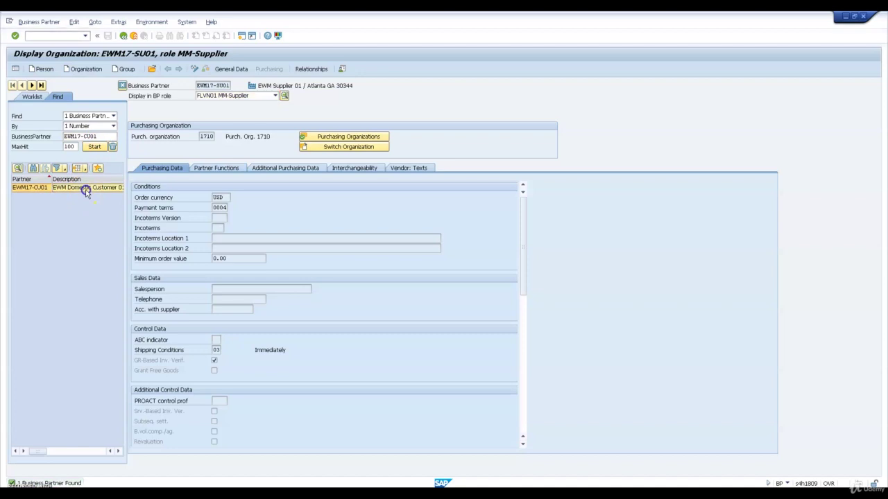
# - Display the business partner in the BP role FLCU01 SD Customer and open its customer general data
pyautogui.click(275, 85)
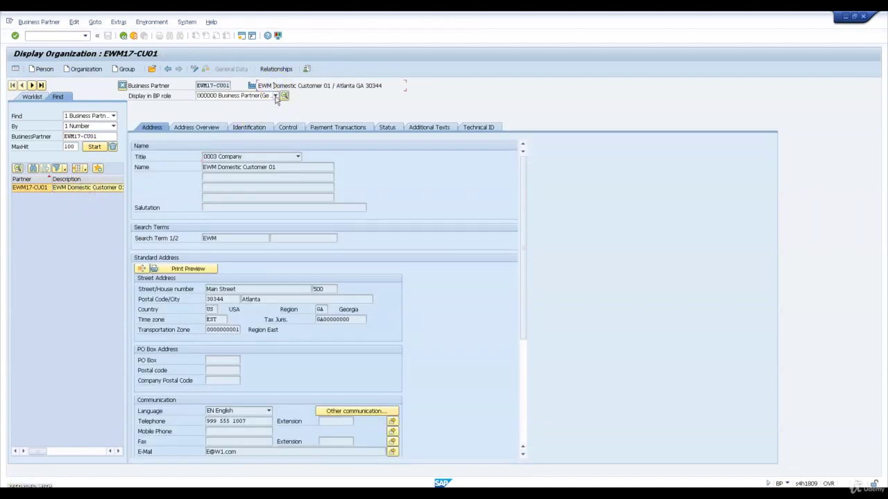
pyautogui.click(275, 95)
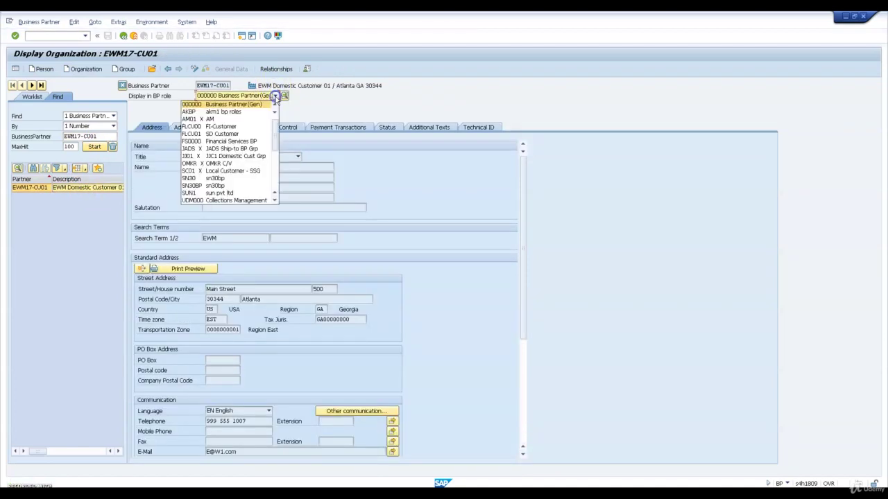
pyautogui.click(276, 186)
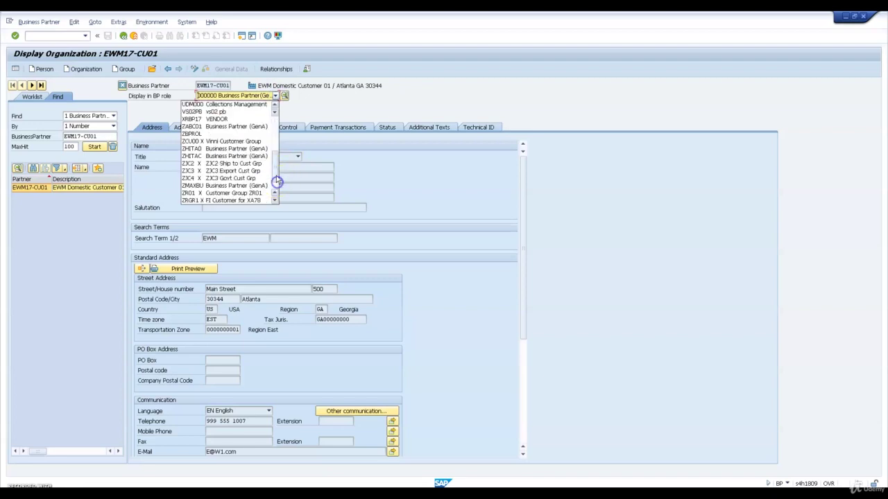
pyautogui.click(279, 136)
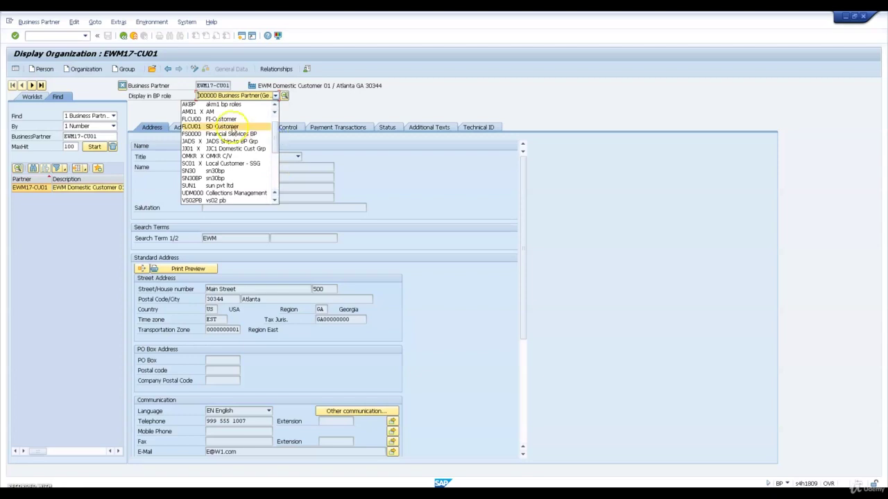
pyautogui.click(232, 127)
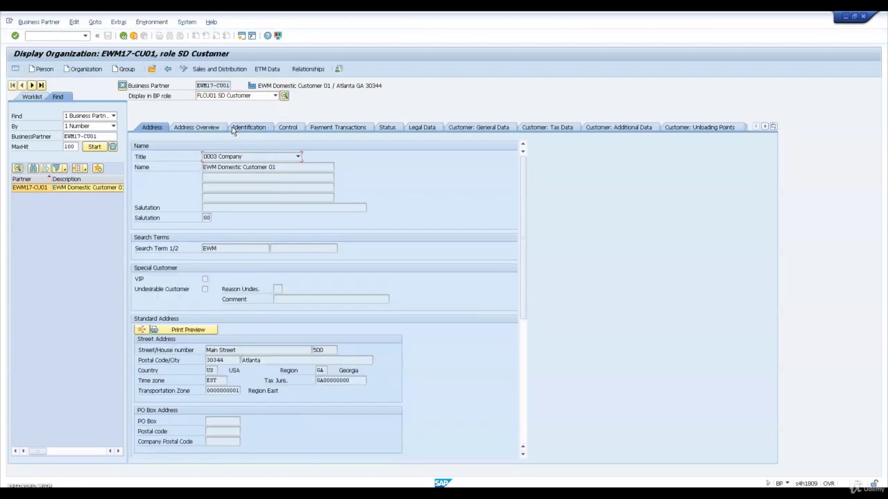
pyautogui.click(467, 127)
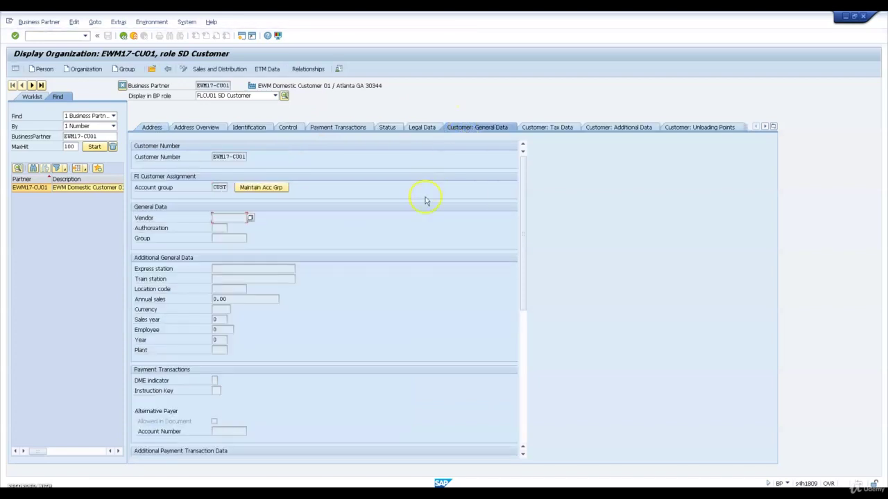
# - Open the customer's sales and distribution data for sales organization 1710, distribution channel 10, division 00
pyautogui.click(222, 69)
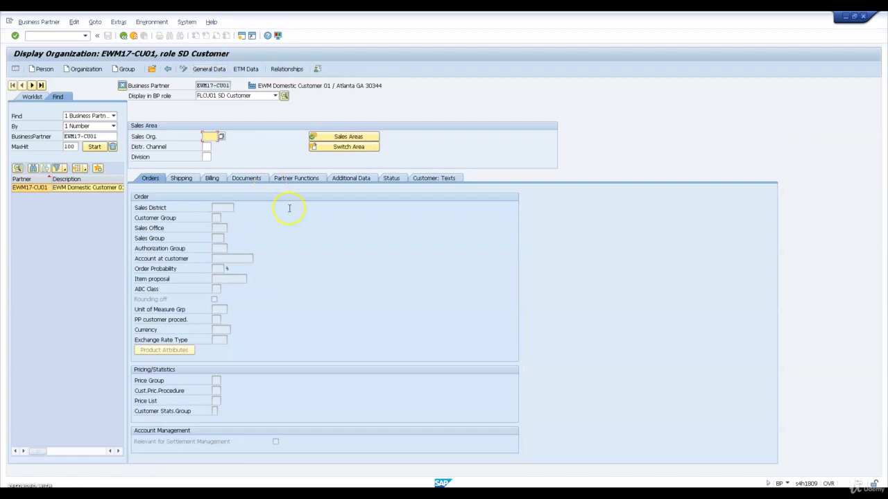
pyautogui.click(344, 136)
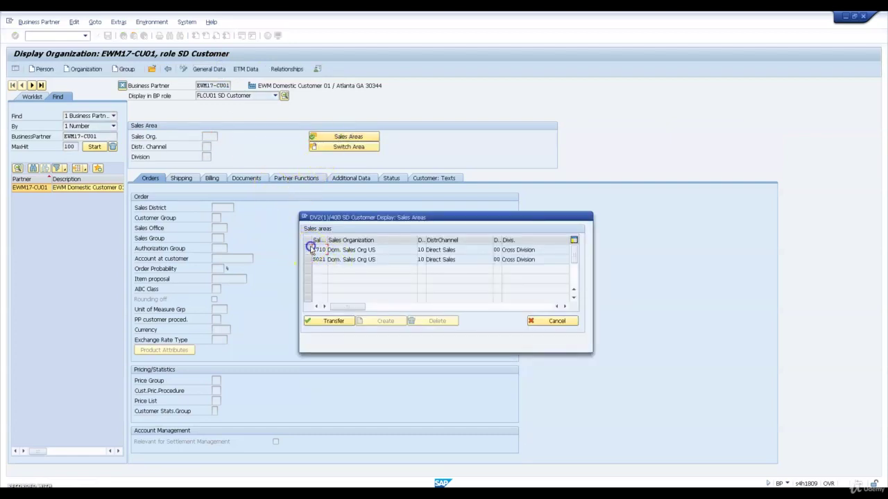
pyautogui.click(308, 249)
pyautogui.click(330, 321)
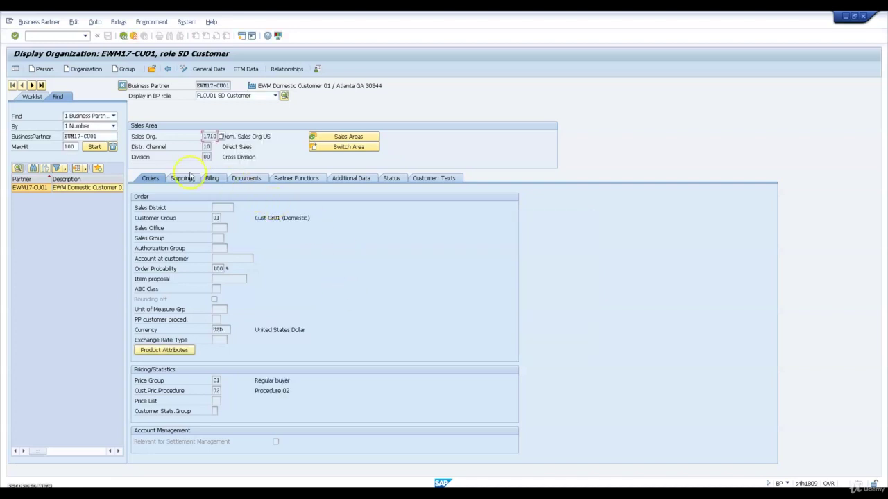
# - Review the sales area's shipping, documents, partner functions, additional data, status and order data, ending on the shipping data
pyautogui.click(187, 177)
pyautogui.click(258, 177)
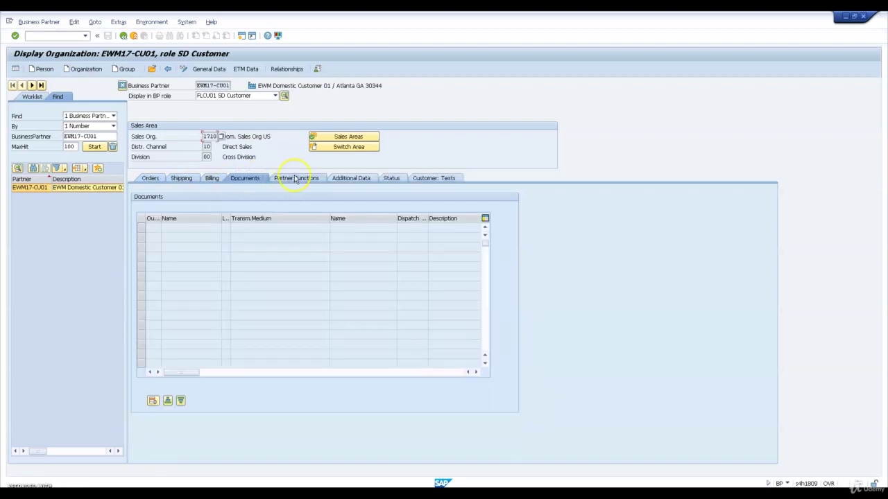
pyautogui.click(295, 179)
pyautogui.click(339, 178)
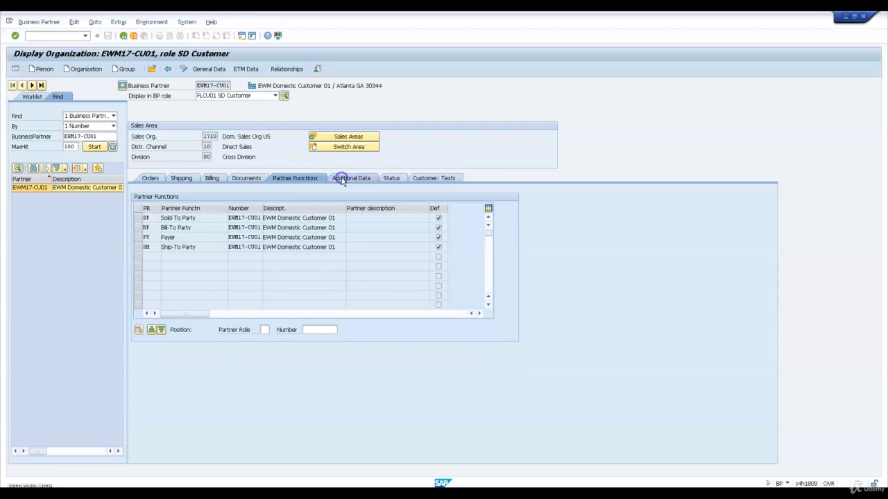
pyautogui.click(391, 179)
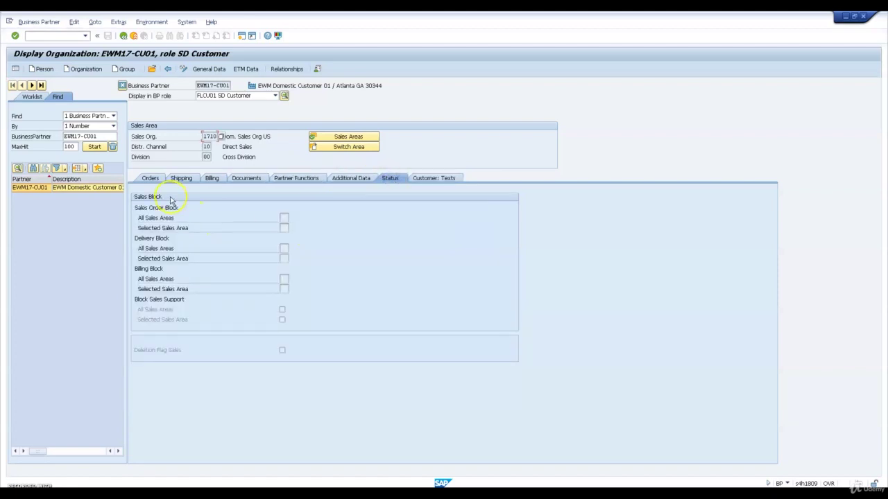
pyautogui.click(152, 179)
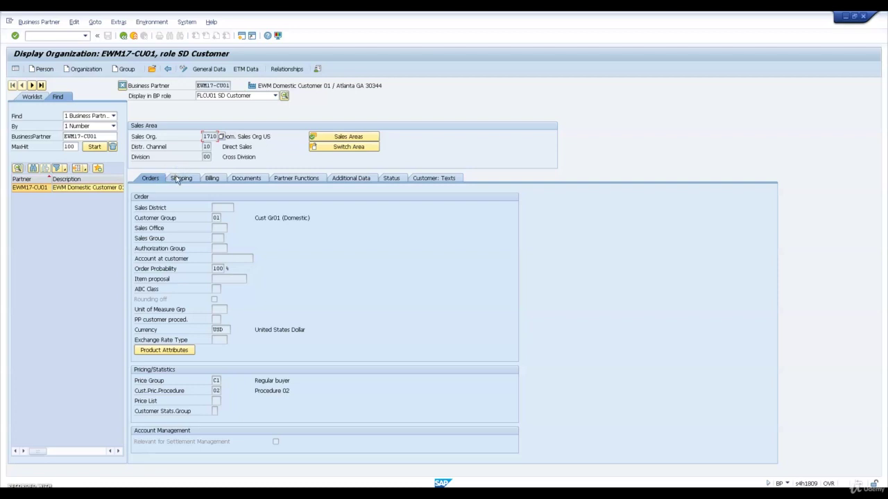
pyautogui.click(177, 179)
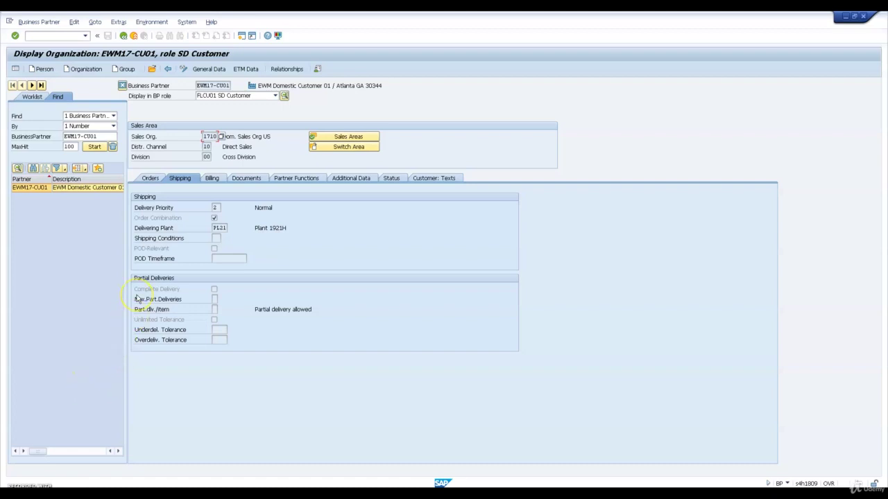
# - Switch the customer record to change mode and set the delivering plant to PL23
pyautogui.click(183, 70)
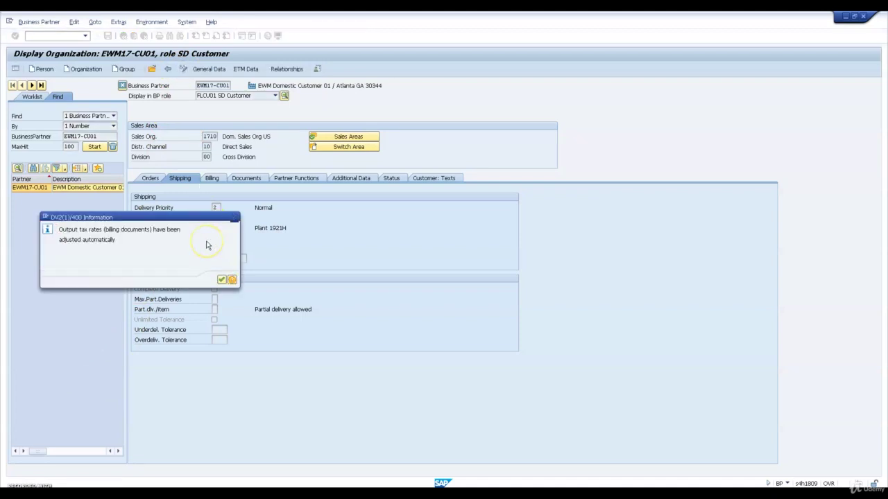
pyautogui.press('Return')
pyautogui.click(227, 228)
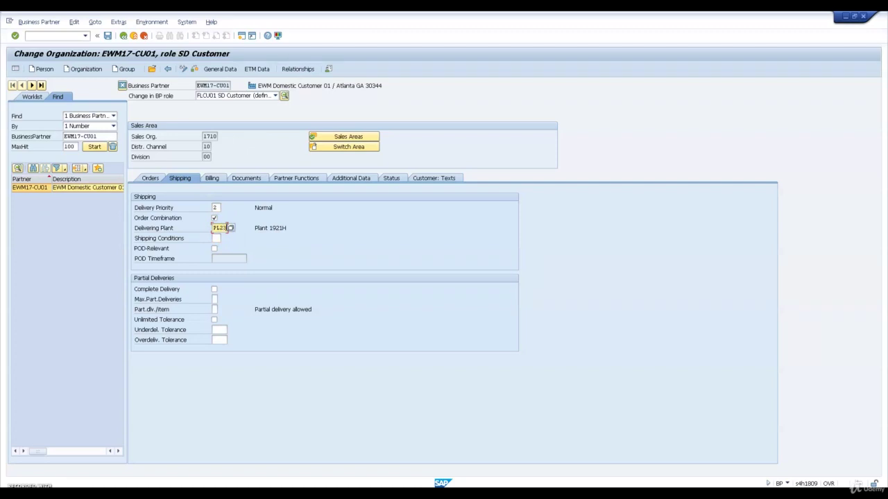
pyautogui.press('Return')
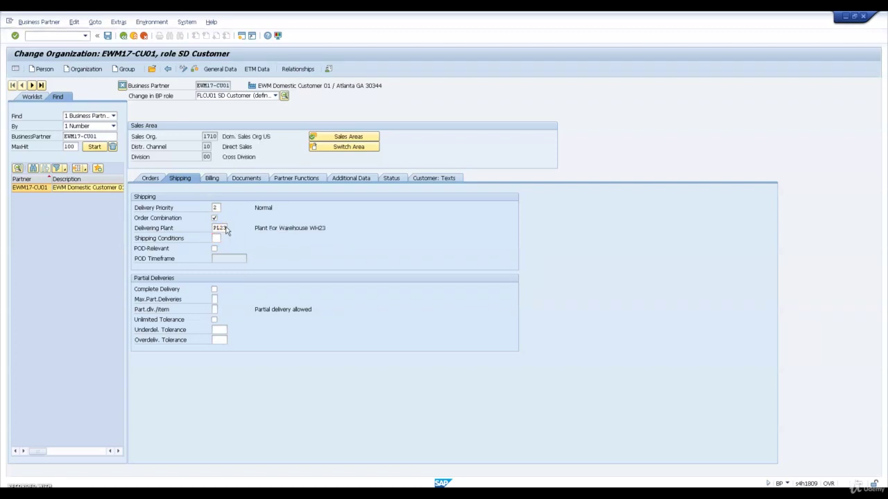
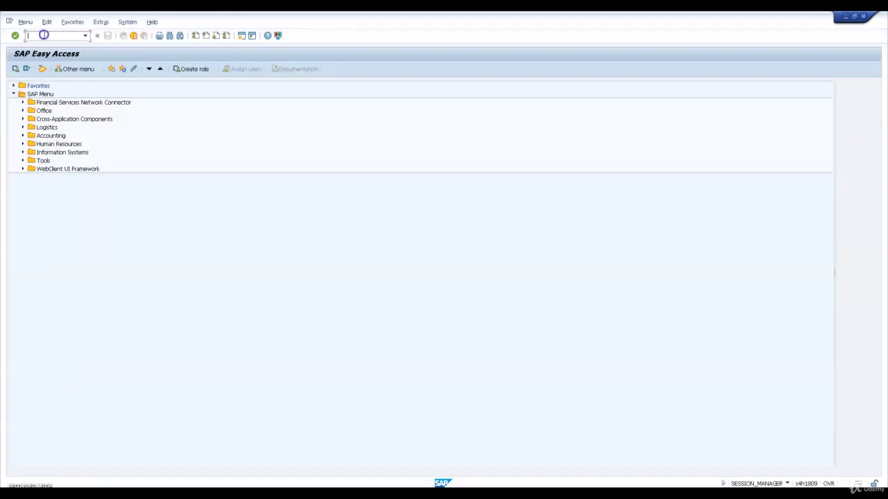
# - Open transaction /SCWM/LS10 and display the storage bin definition of sequence 001 for warehouse WH23
pyautogui.write('/N/SCWM/LS10')
pyautogui.press('Return')
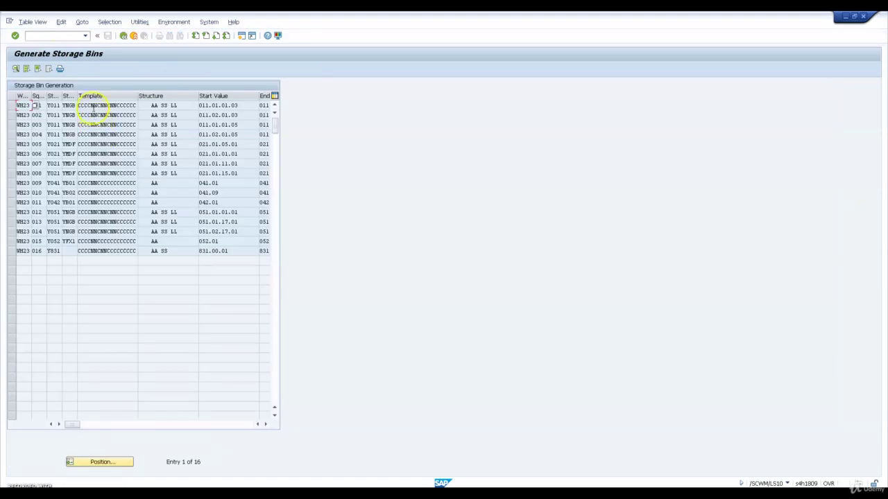
pyautogui.click(11, 105)
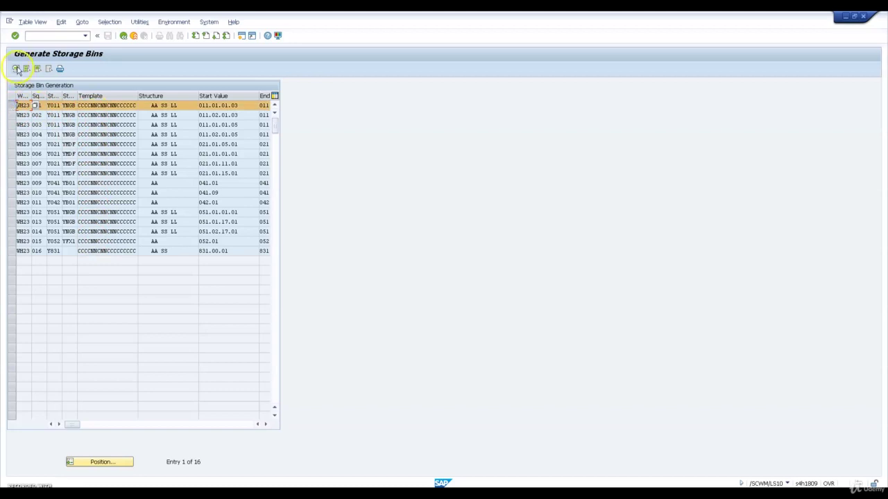
pyautogui.click(16, 68)
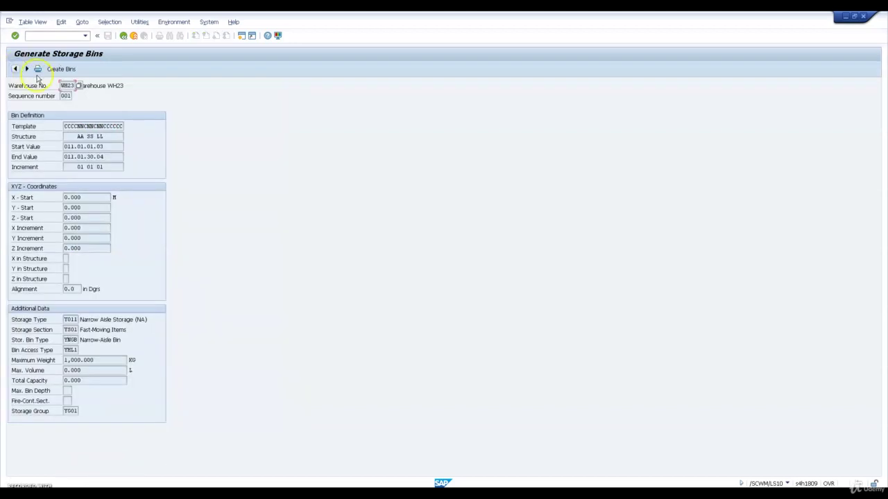
# - Create the storage bins proposed for sequence 001 of warehouse WH23, confirm the creation and return to the list of bin definitions
pyautogui.click(61, 70)
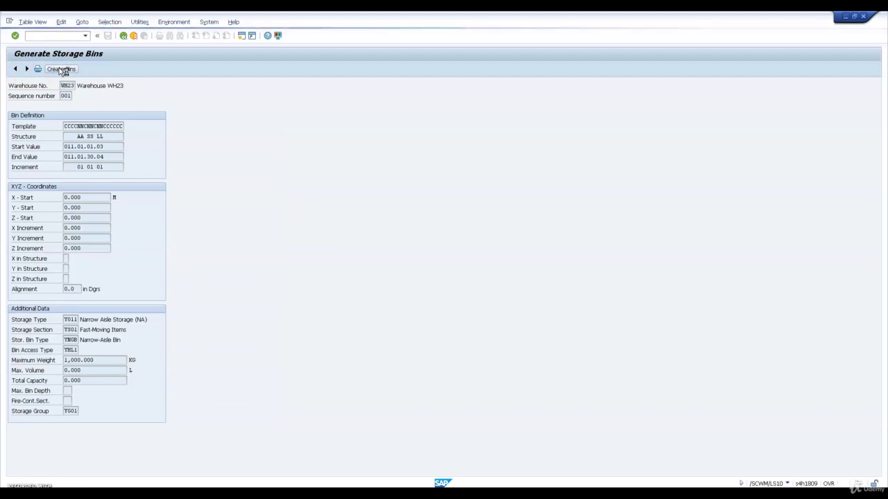
pyautogui.click(81, 136)
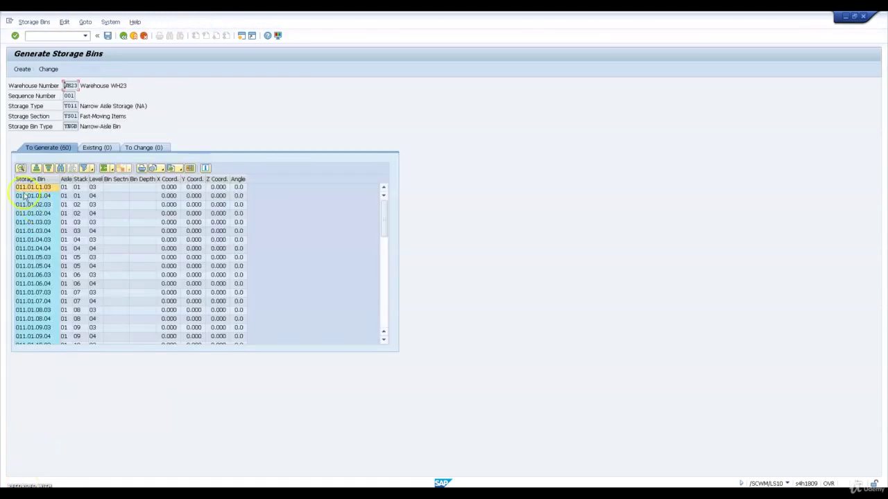
pyautogui.click(22, 68)
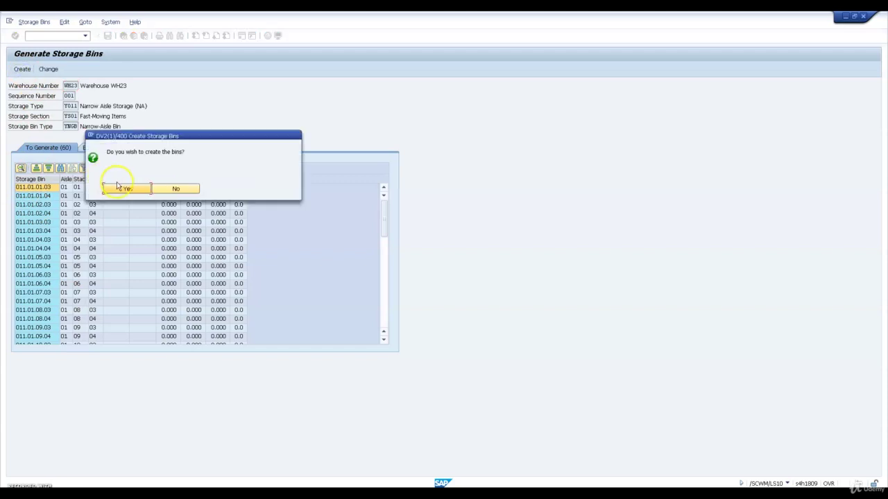
pyautogui.click(125, 189)
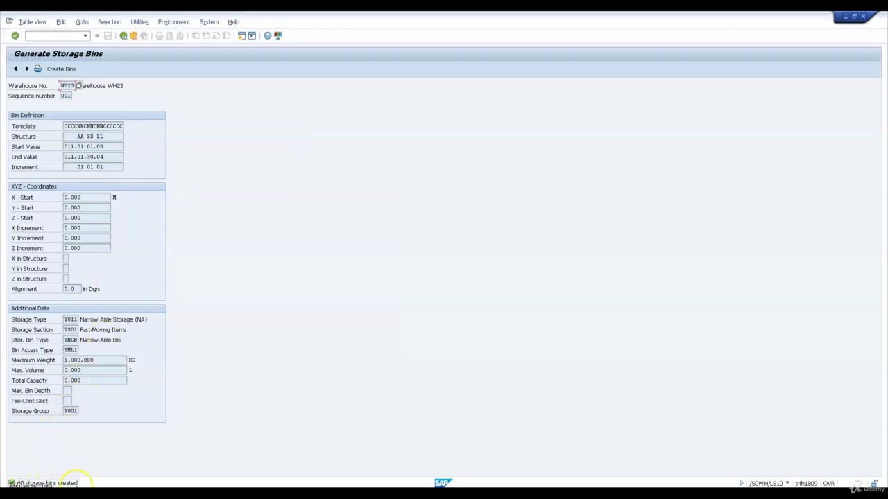
pyautogui.click(123, 36)
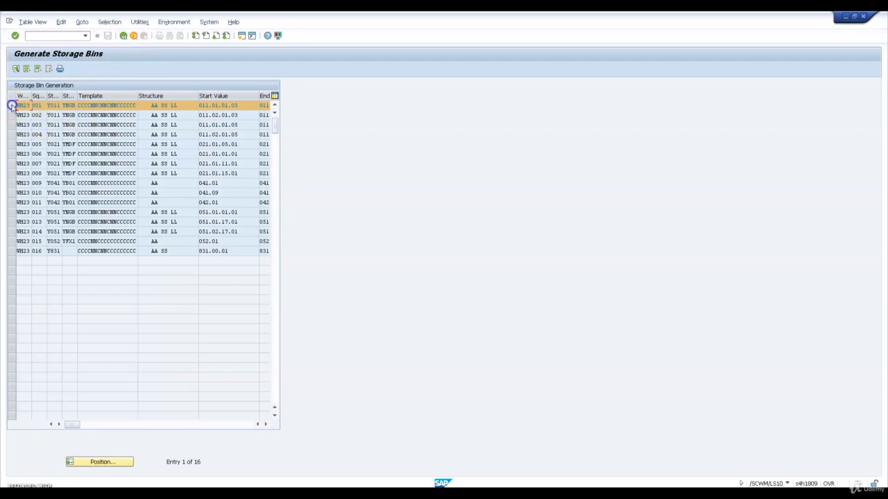
# - Leave storage bin generation and open the Load Storage Bins transaction /SCWM/SBUP
pyautogui.click(17, 107)
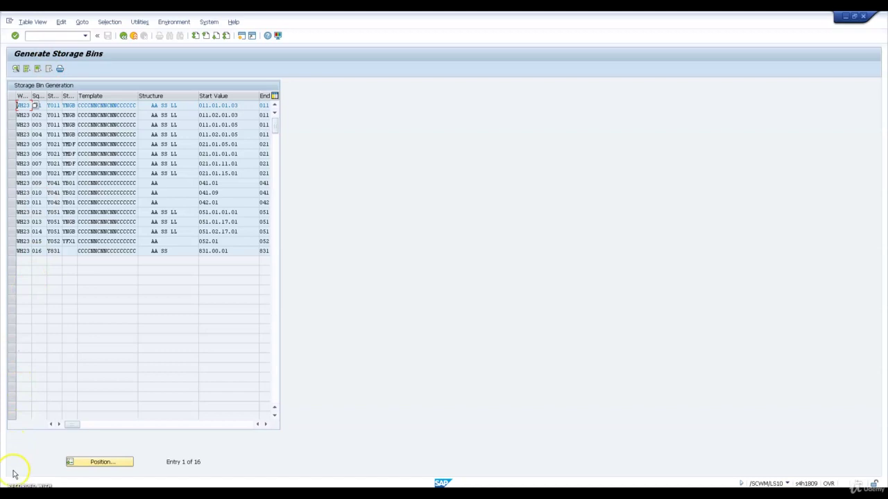
pyautogui.press('F3')
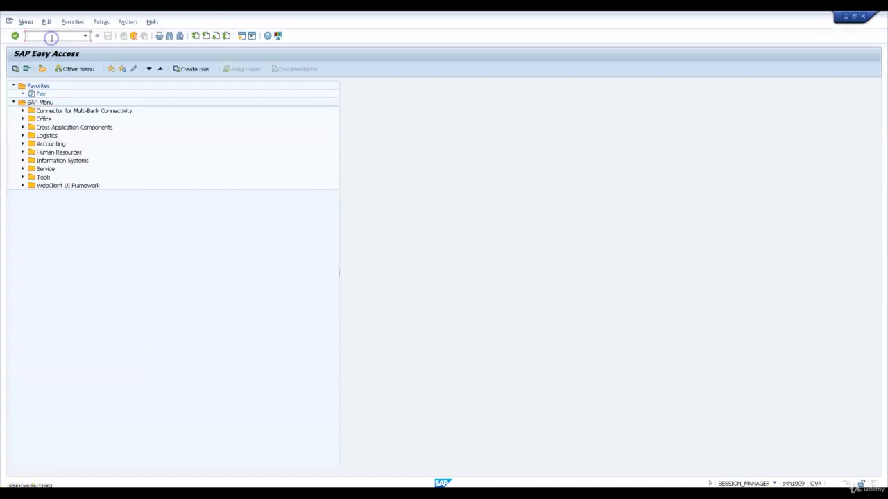
pyautogui.write('/n/scwm/sbup')
pyautogui.press('Return')
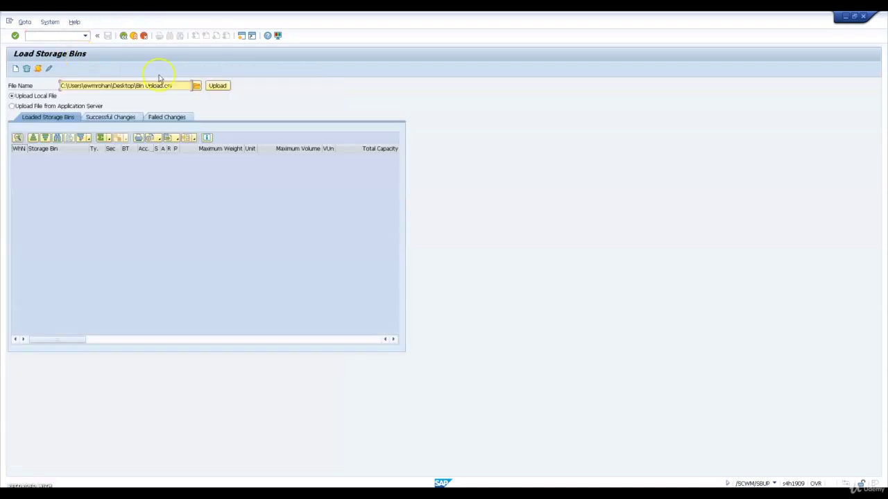
# - Upload the local file Bin Upload.csv and create the storage bins loaded from it
pyautogui.click(197, 85)
pyautogui.doubleClick(84, 118)
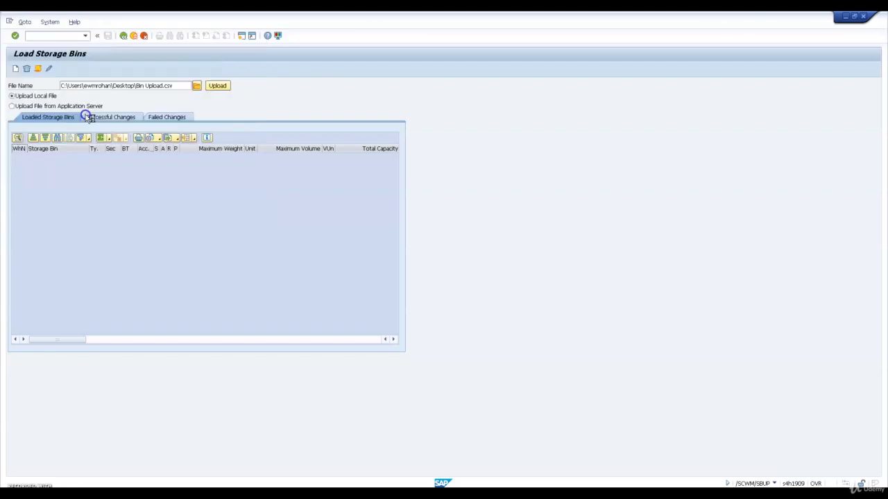
pyautogui.click(216, 87)
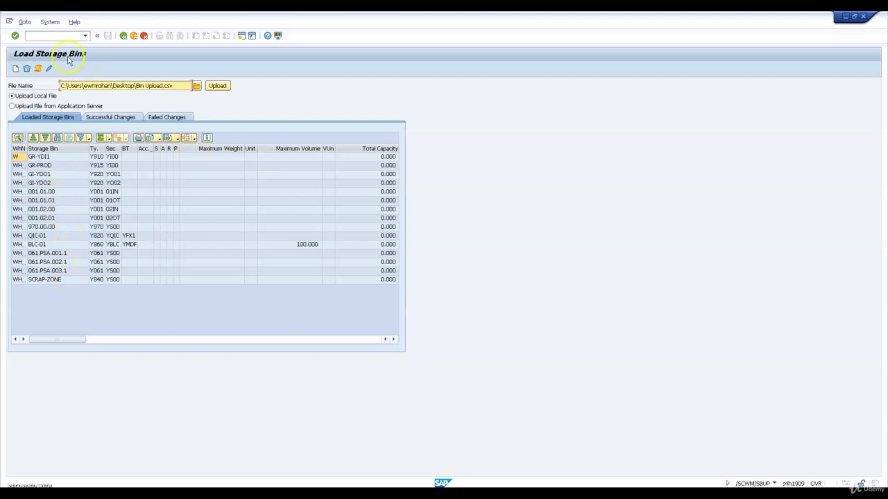
pyautogui.click(17, 70)
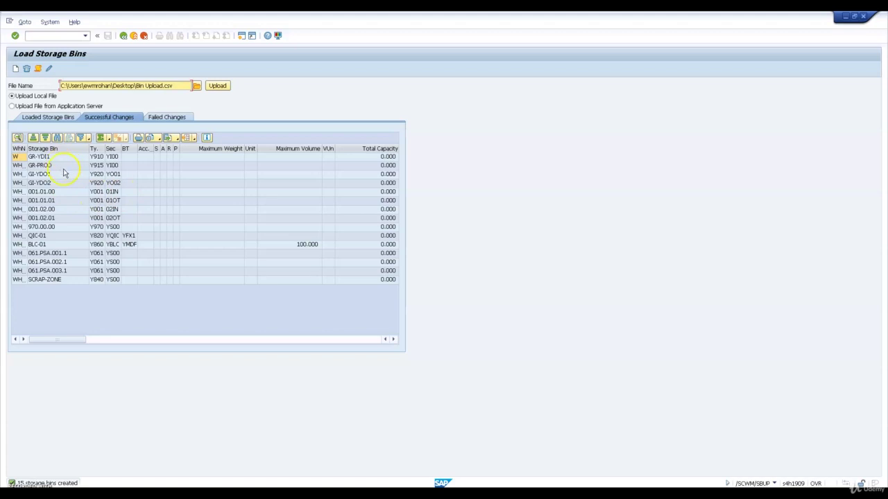
# - Open transaction /SCWM/SBST, simulate bin sorting for warehouse WH23 and create the sorting
pyautogui.click(46, 35)
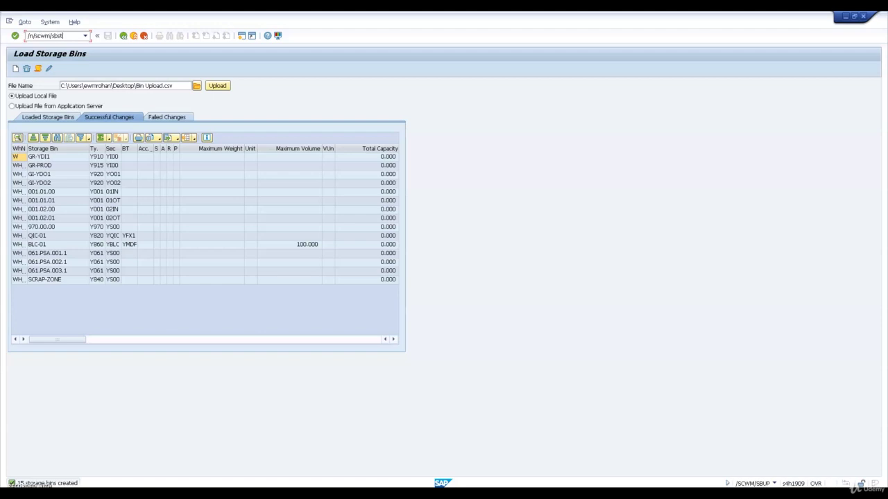
pyautogui.press('Return')
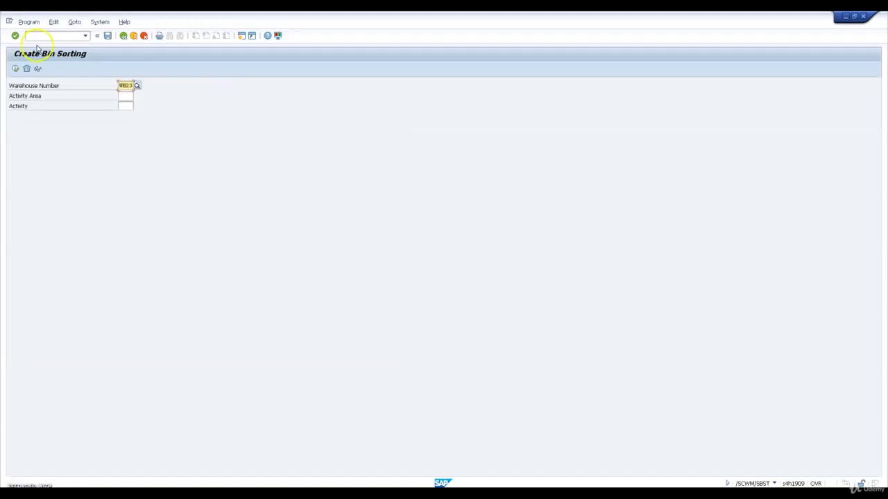
pyautogui.click(16, 68)
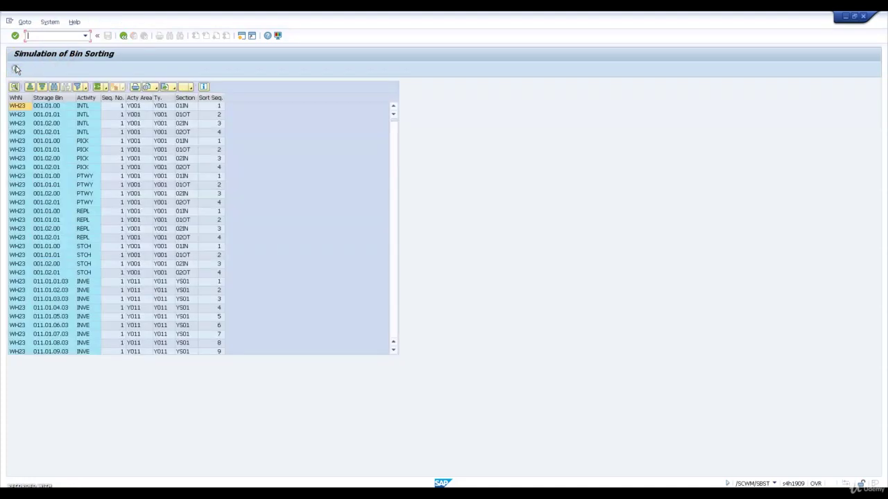
pyautogui.click(16, 69)
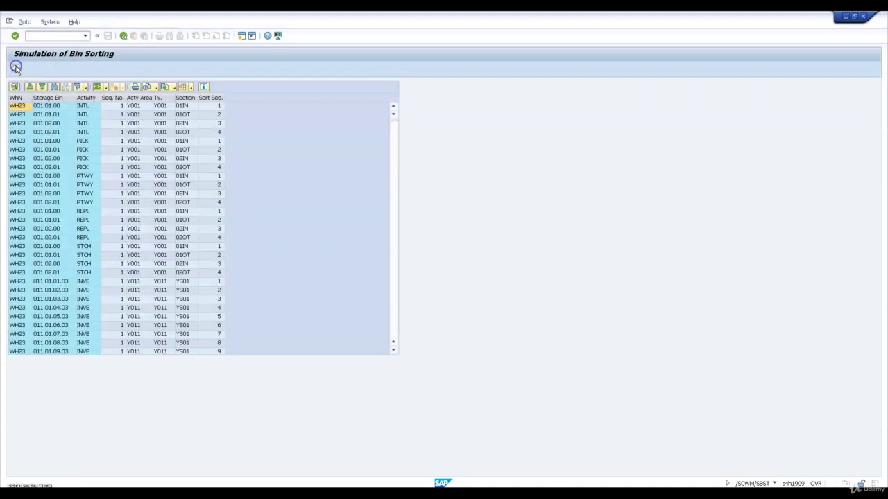
pyautogui.click(45, 131)
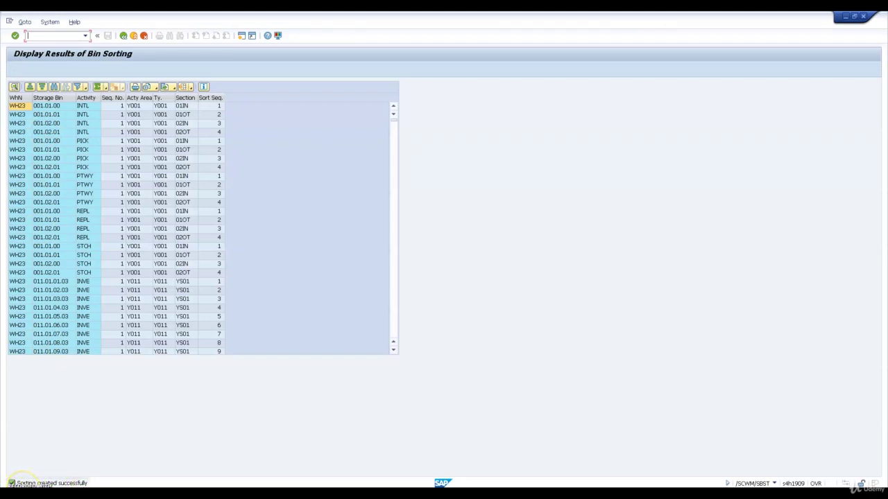
# - Leave bin sorting, open transaction /SCWM/PACKSPEC and list all packaging specifications
pyautogui.press('F3')
pyautogui.write('/n/scwm/packsped')
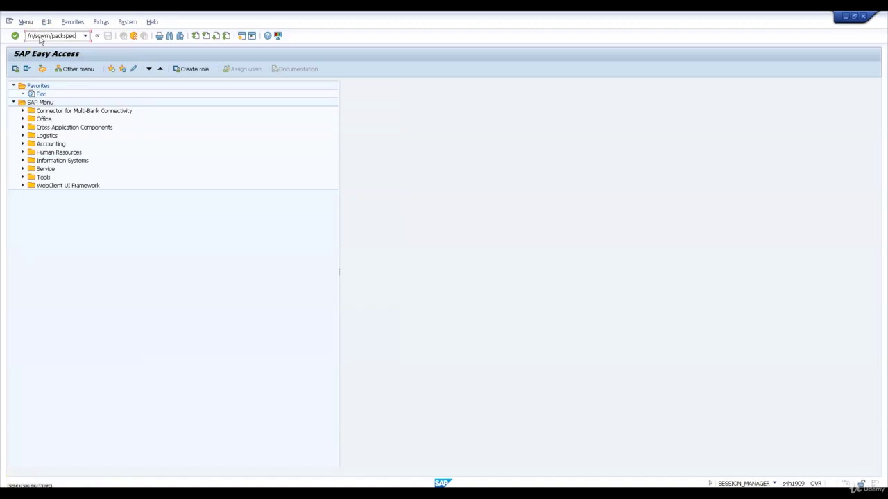
pyautogui.press('Return')
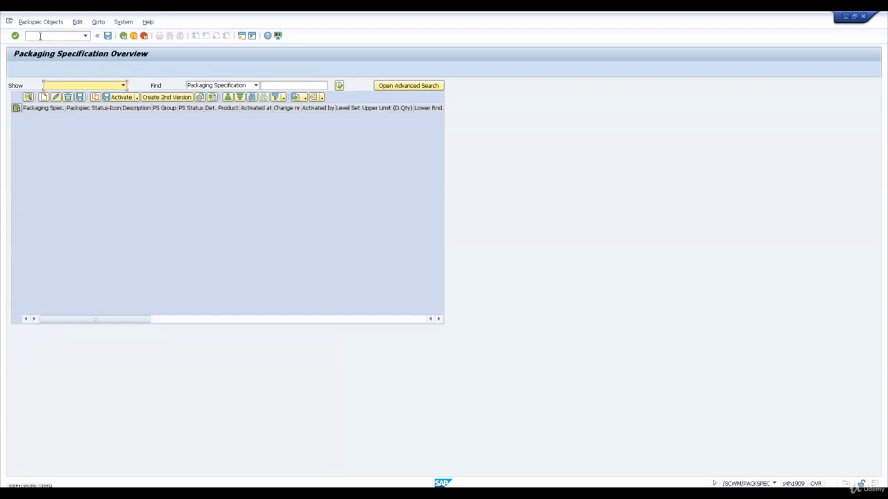
pyautogui.click(339, 85)
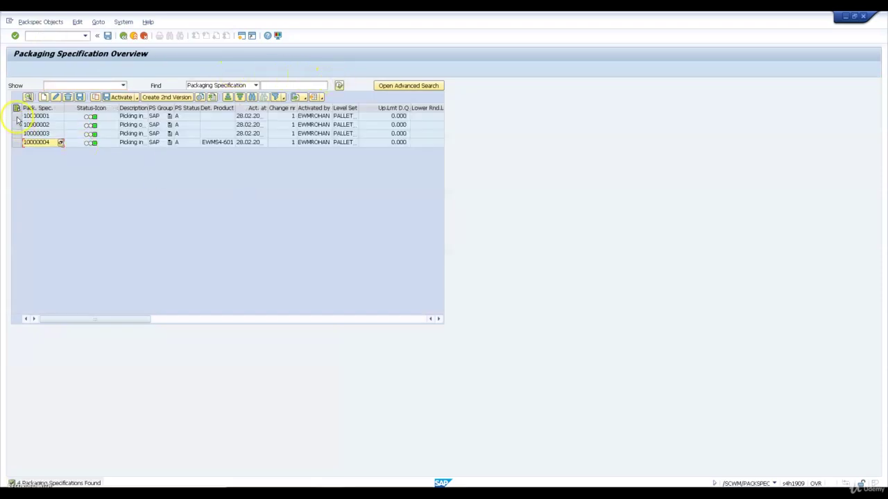
# - Display packaging specification 10000001 and examine its product content, packaging material, main-level weight and volume data, and determination records
pyautogui.click(16, 117)
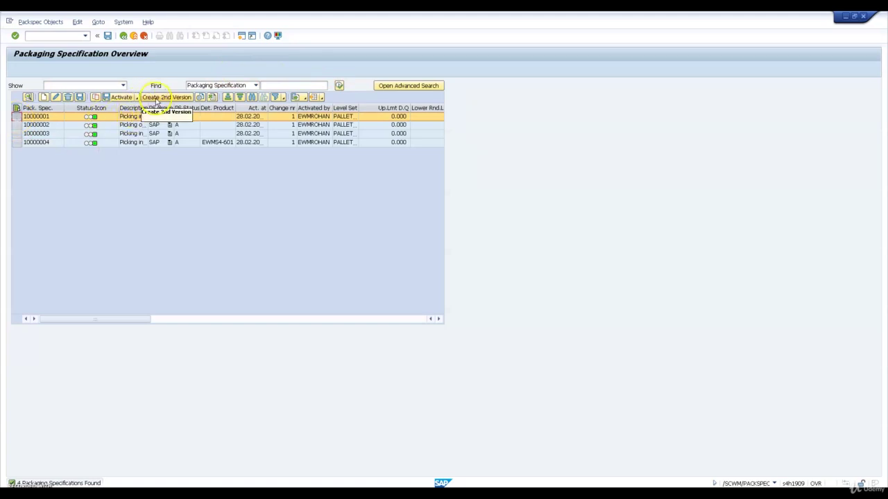
pyautogui.click(29, 97)
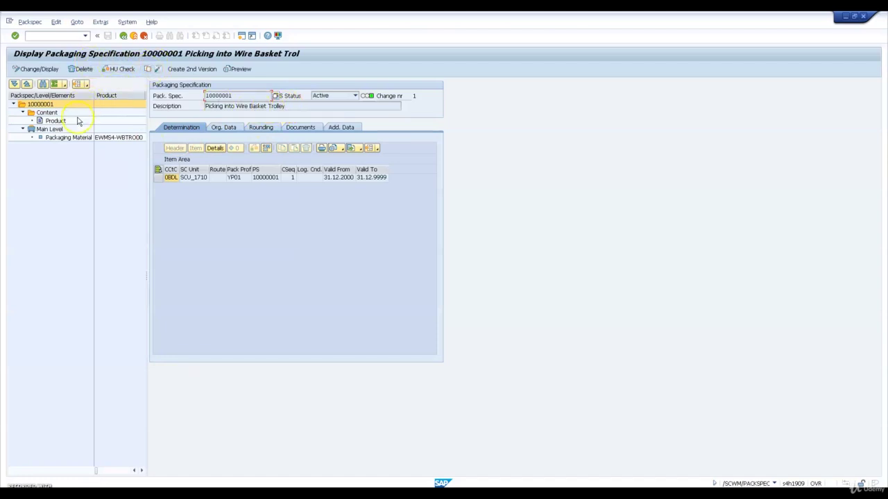
pyautogui.click(56, 120)
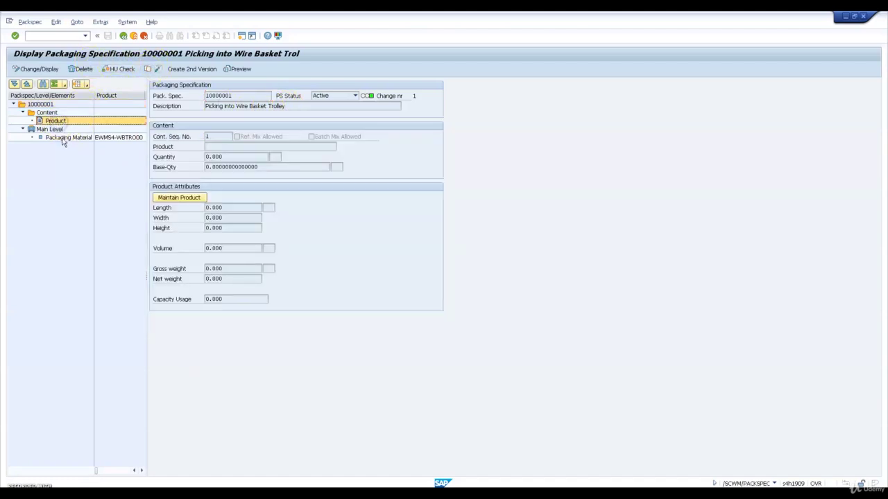
pyautogui.click(62, 139)
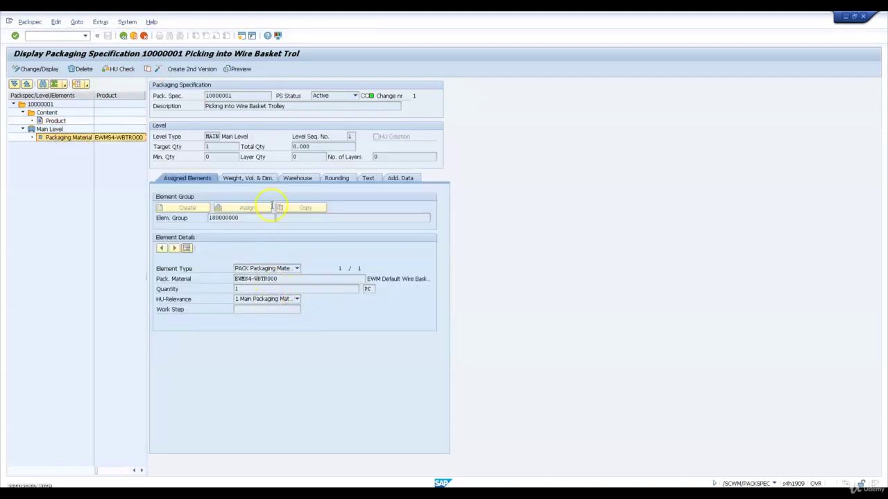
pyautogui.click(298, 177)
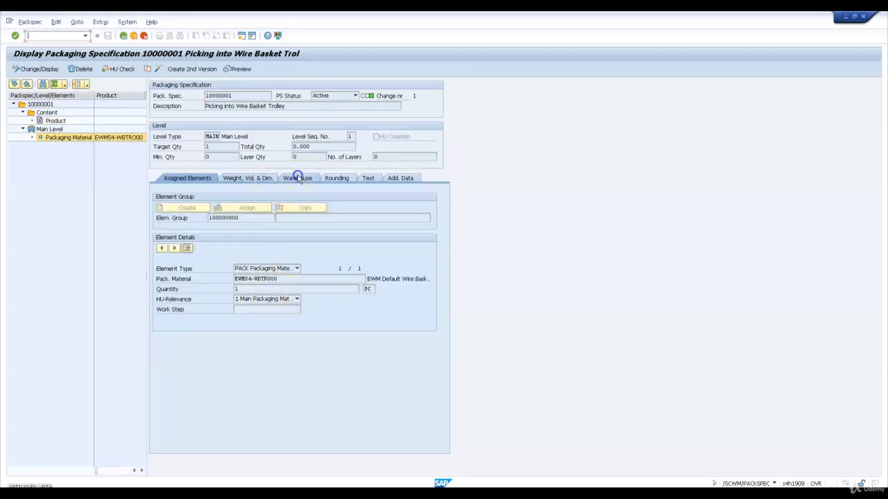
pyautogui.click(243, 179)
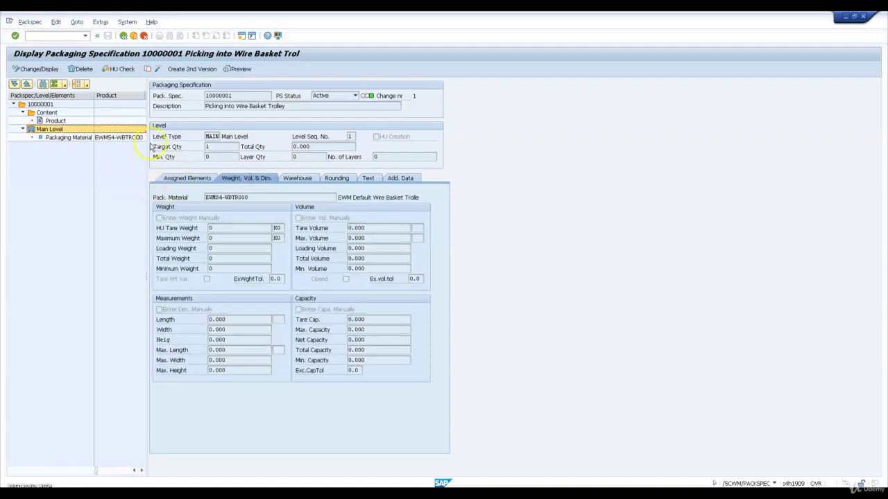
pyautogui.click(40, 104)
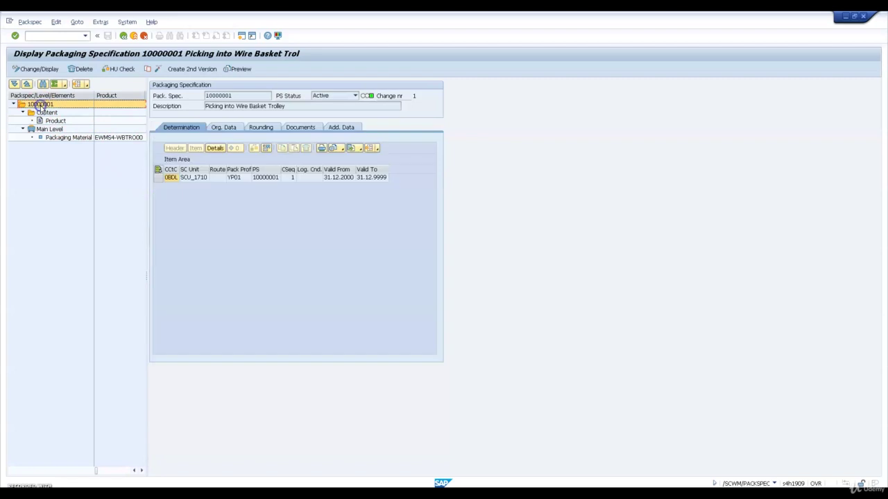
# - Create a second version of packaging specification 10000001 and add a determination record for SC unit SCU_WH23 with packaging profile YP01
pyautogui.click(199, 69)
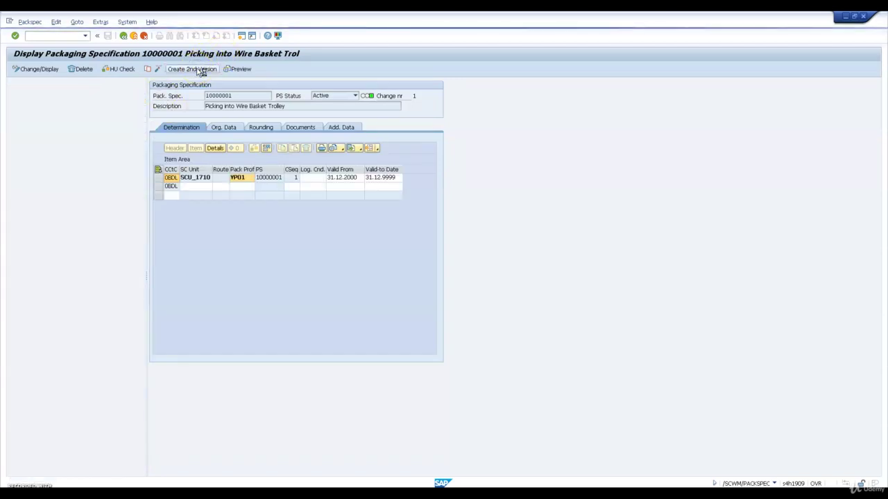
pyautogui.click(194, 188)
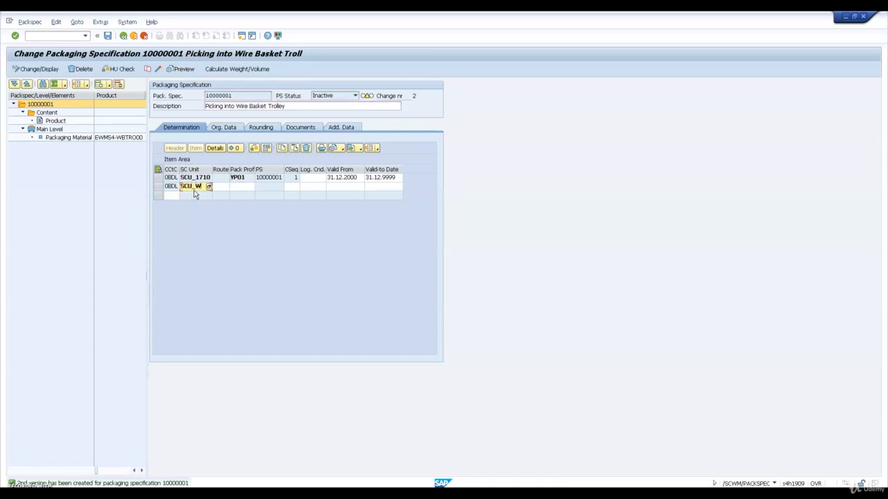
pyautogui.write('SCU_WH23')
pyautogui.press('Tab')
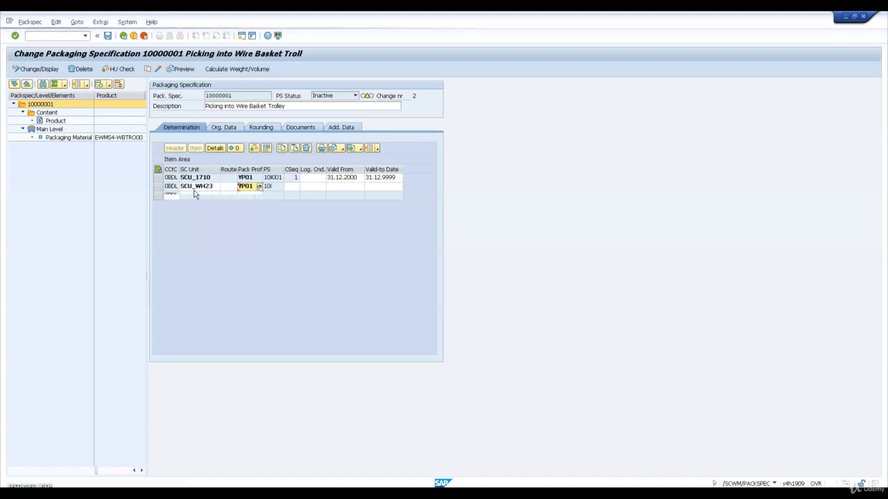
pyautogui.press('Return')
pyautogui.click(170, 194)
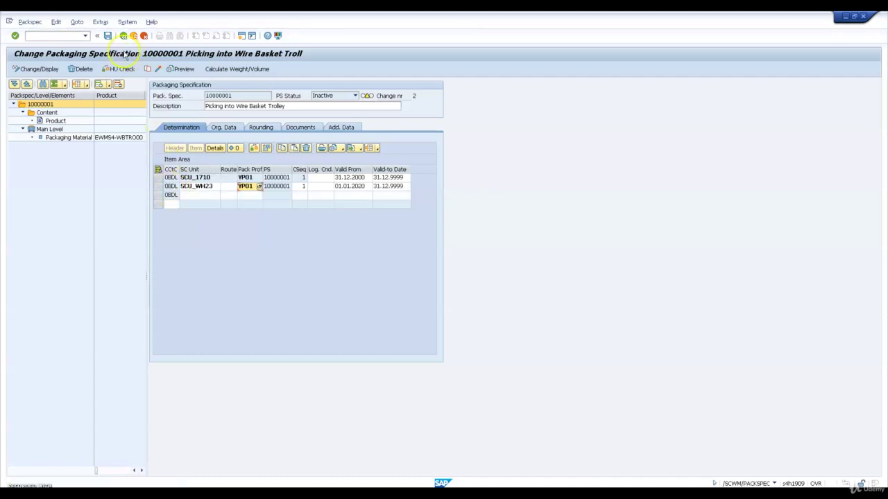
# - Save and activate the changed packaging specification 10000001 and return to the specification overview
pyautogui.hotkey('ctrl', 's')
pyautogui.click(157, 70)
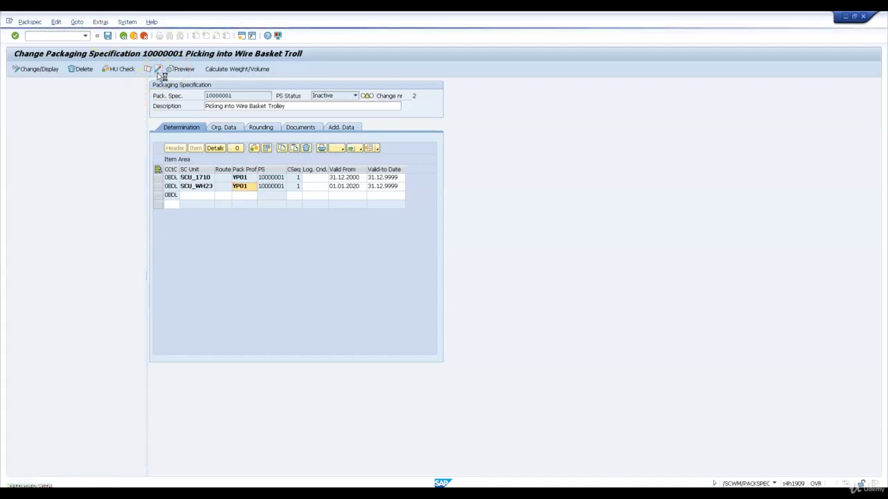
pyautogui.click(125, 39)
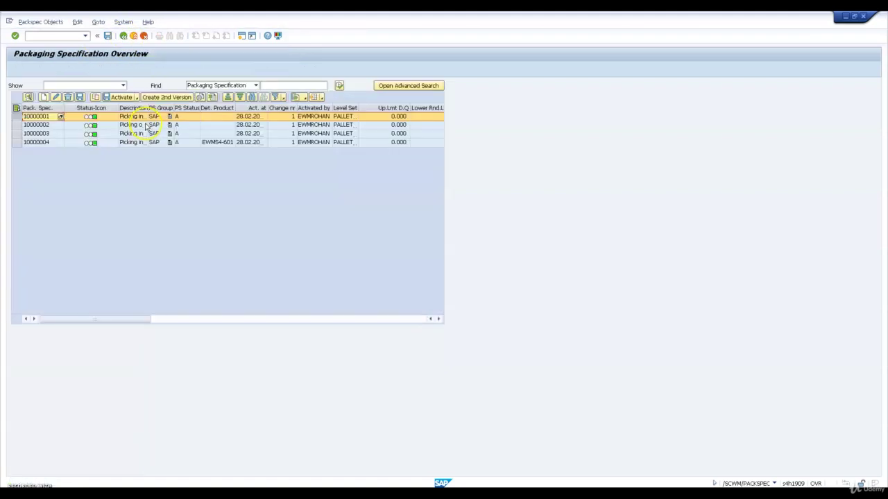
# - Display packaging specification 10000002 and examine its packaging material and determination records
pyautogui.click(17, 125)
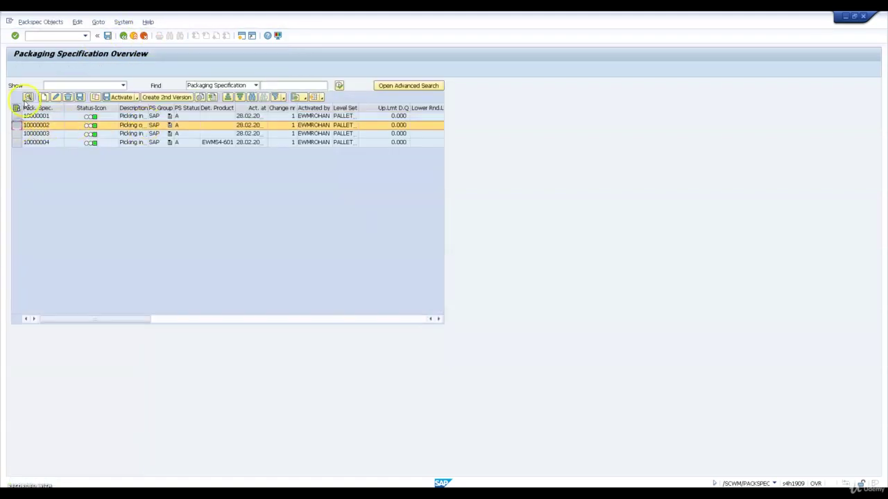
pyautogui.click(28, 98)
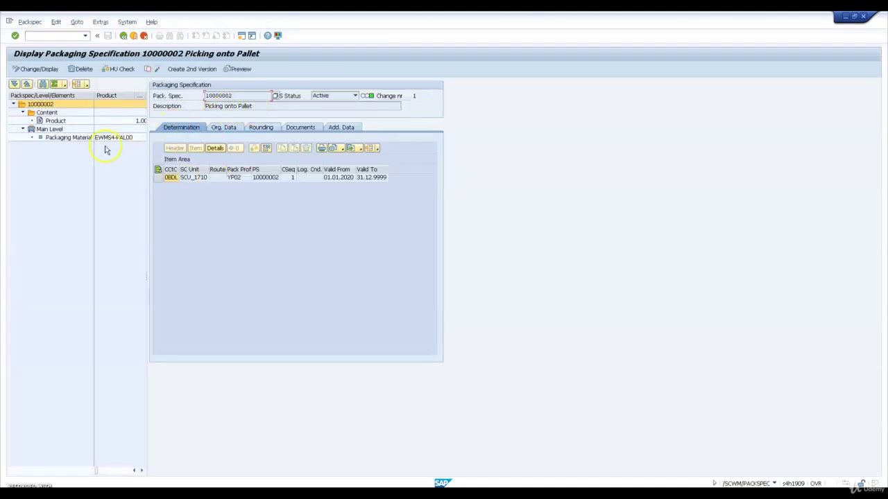
pyautogui.click(72, 139)
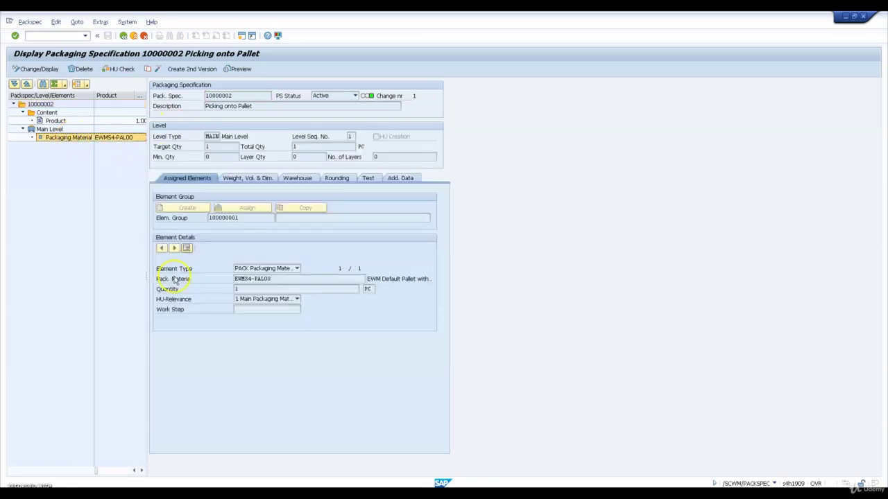
pyautogui.click(40, 104)
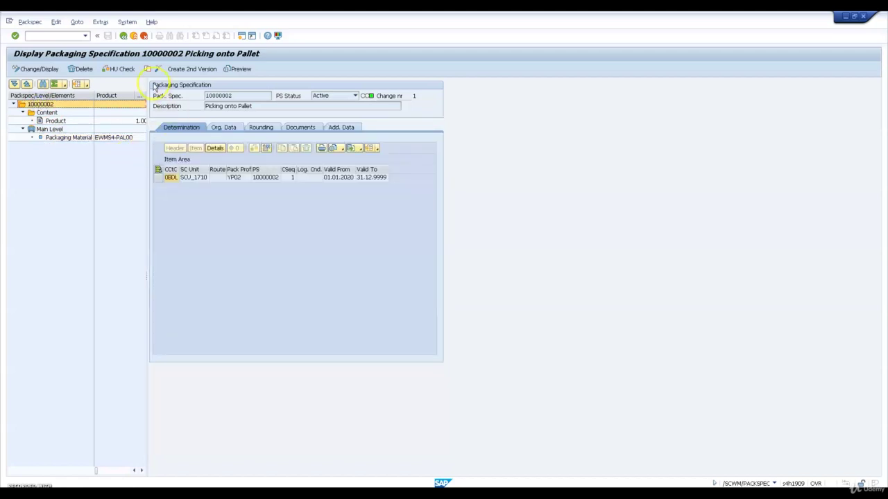
# - Create a second version of packaging specification 10000002 and add a determination record for SC unit SCU_WH23 with packaging profile YP02
pyautogui.click(184, 68)
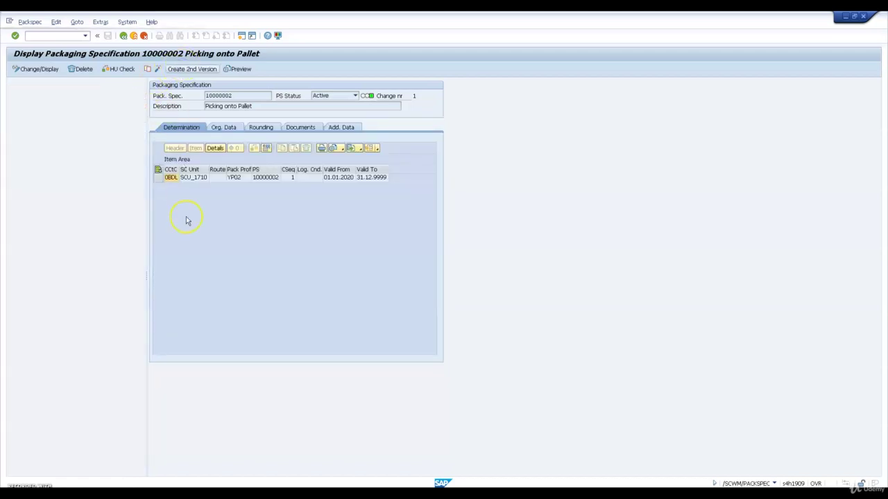
pyautogui.click(190, 188)
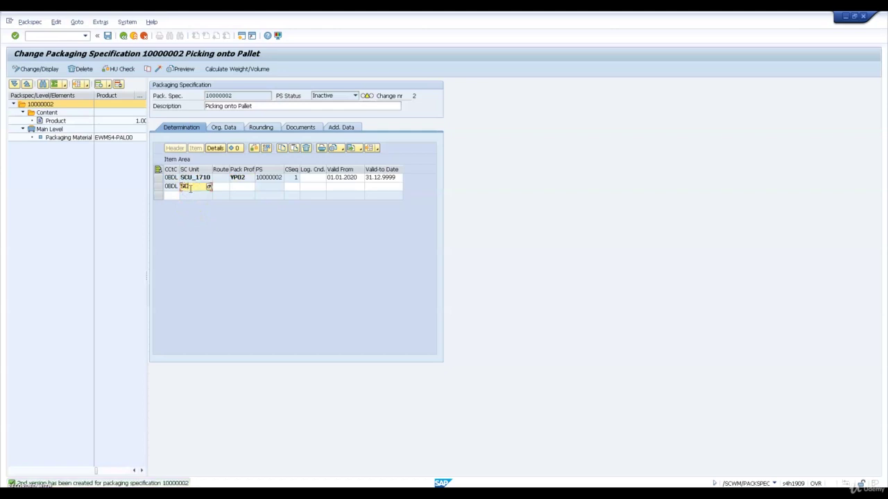
pyautogui.write('SCU_WH')
pyautogui.press('Tab')
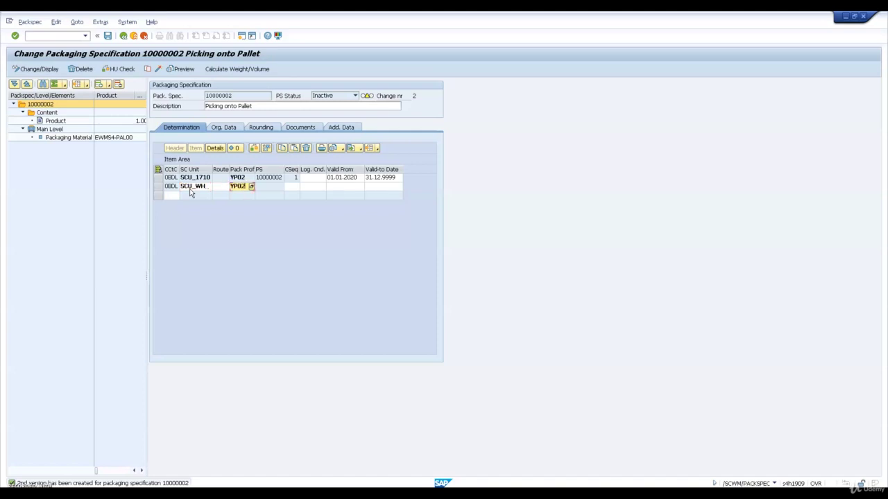
pyautogui.press('Return')
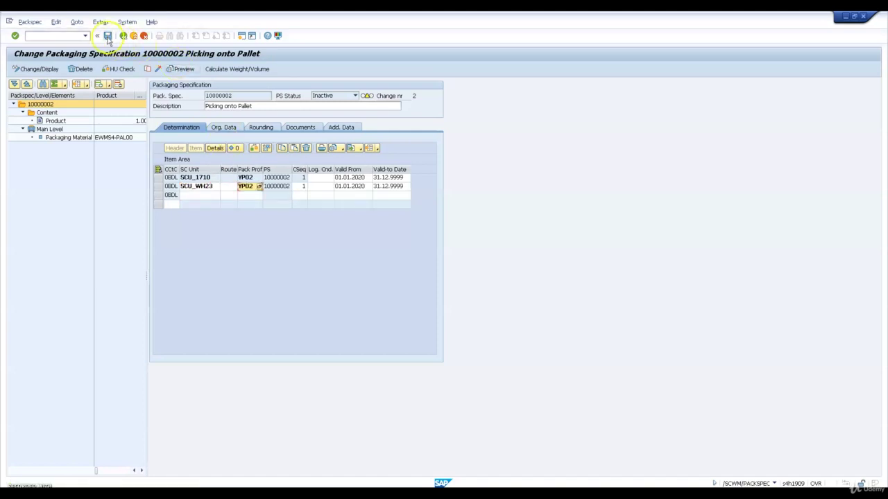
# - Save and activate the changed packaging specification 10000002 and leave its display
pyautogui.click(158, 70)
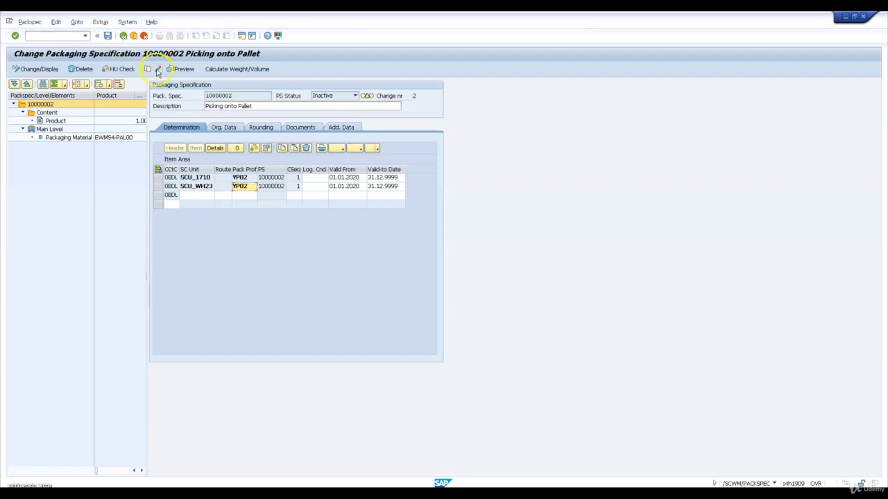
pyautogui.click(157, 70)
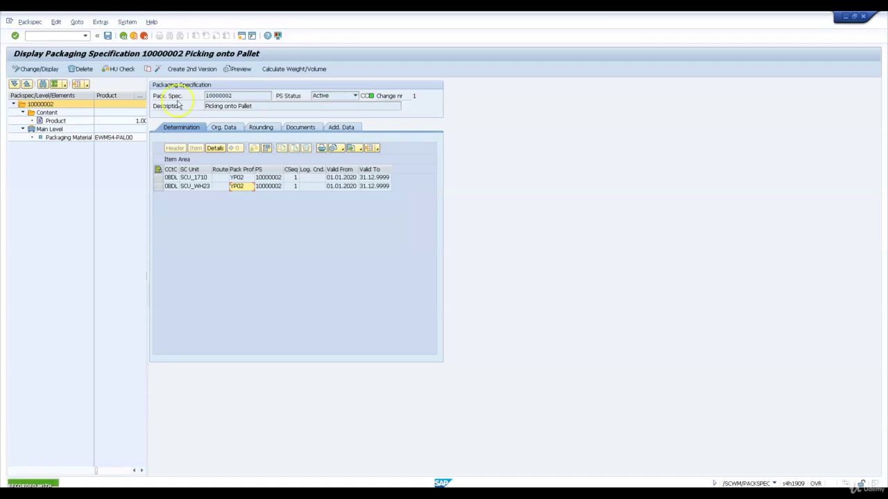
pyautogui.click(124, 37)
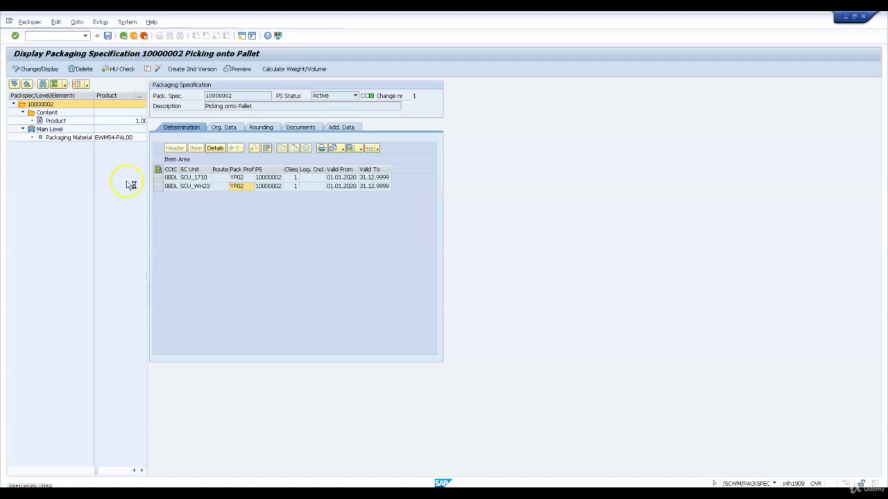
# - Display packaging specification 10000003 and examine its packaging material, product content and determination records
pyautogui.click(16, 134)
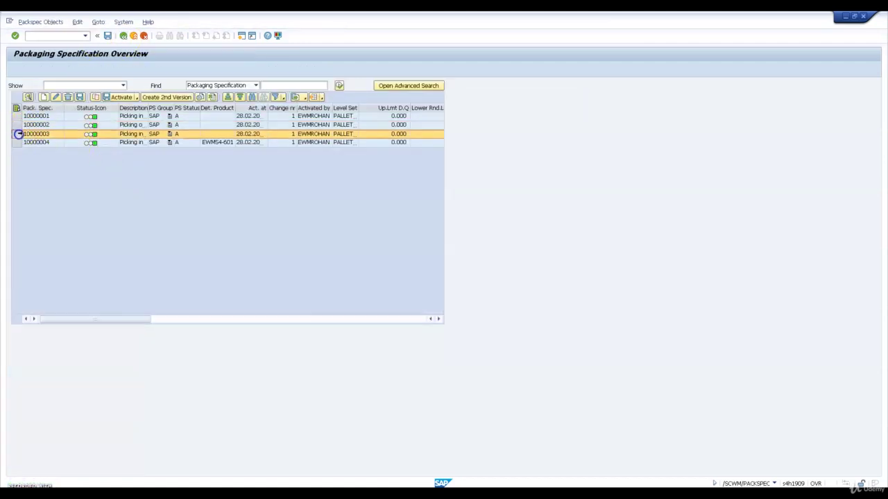
pyautogui.click(29, 98)
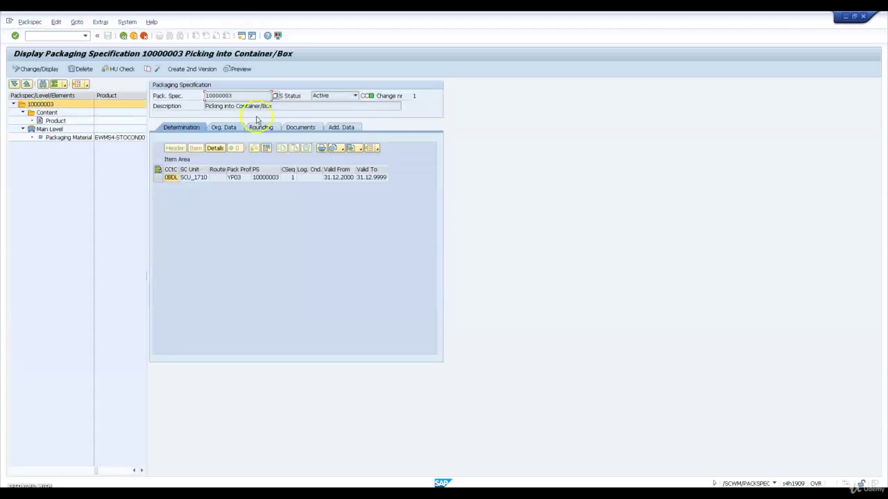
pyautogui.click(87, 137)
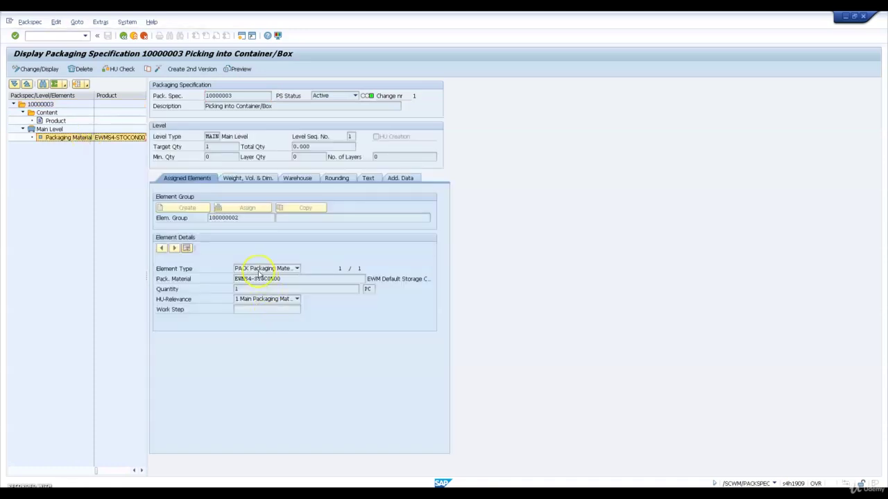
pyautogui.click(54, 120)
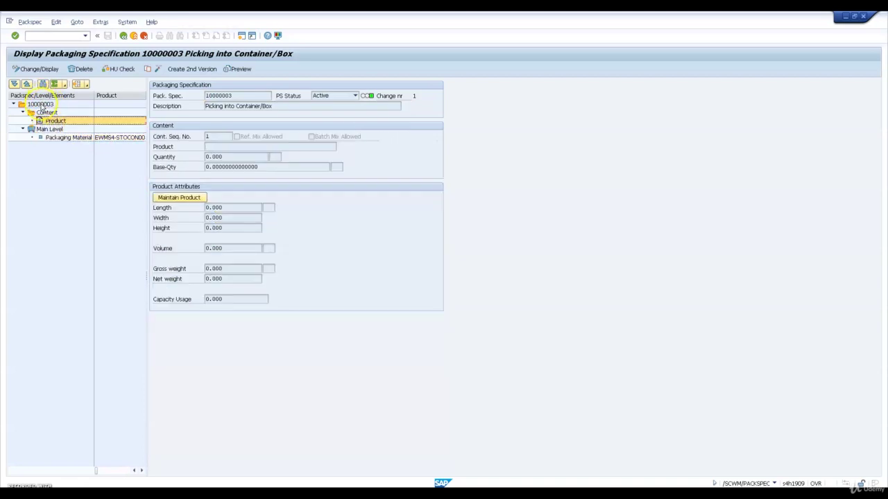
pyautogui.click(40, 104)
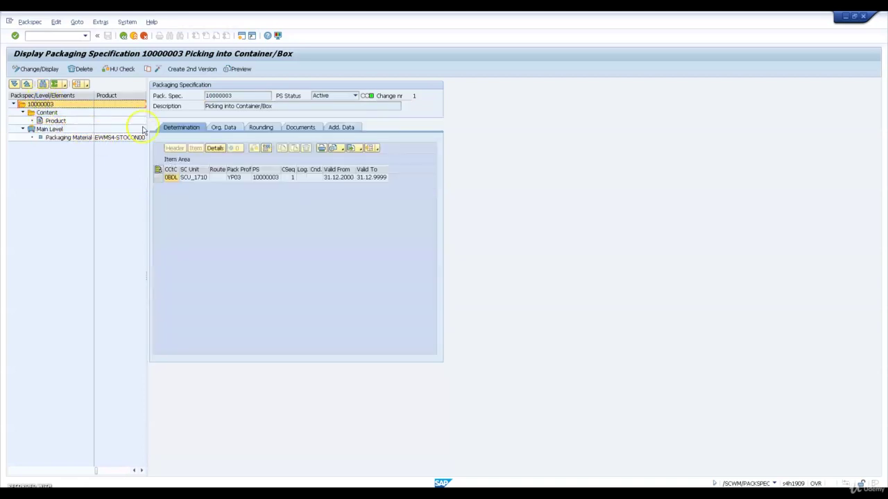
# - Create a second version of packaging specification 10000003 and add a determination record for SC unit SCU_WH23 with packaging profile YP03
pyautogui.click(183, 71)
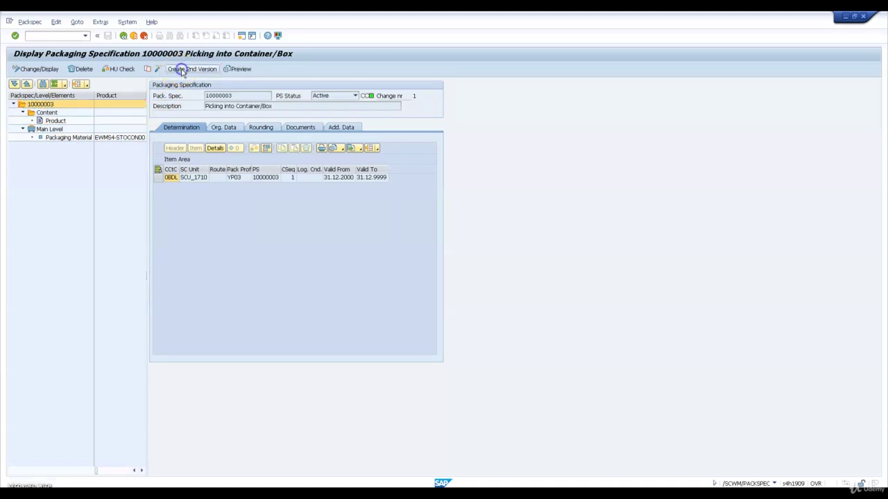
pyautogui.click(195, 187)
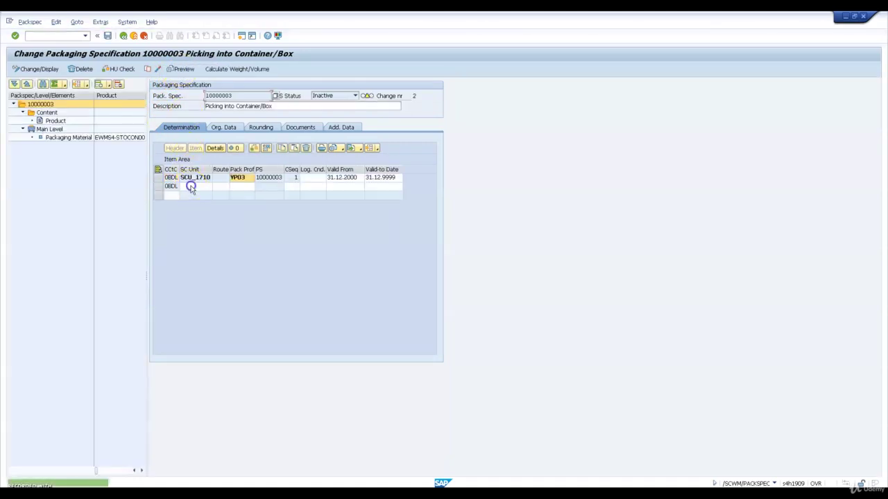
pyautogui.write('SCU_W')
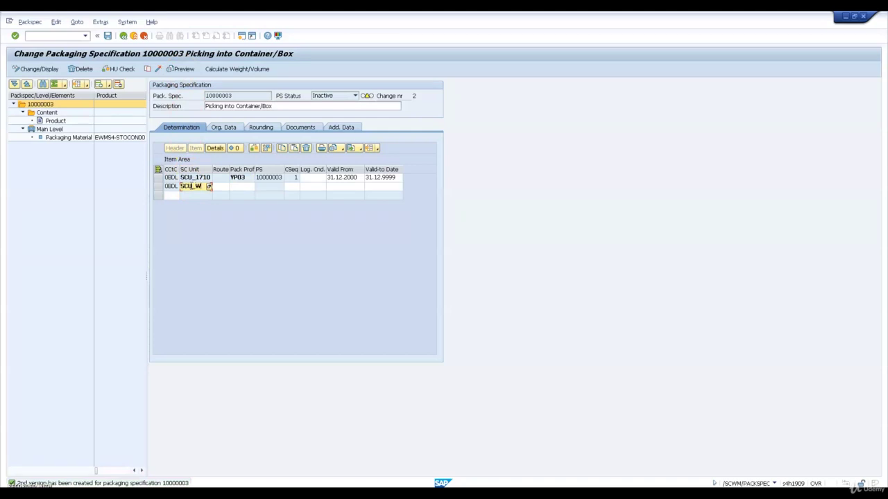
pyautogui.write('H2')
pyautogui.press('Tab')
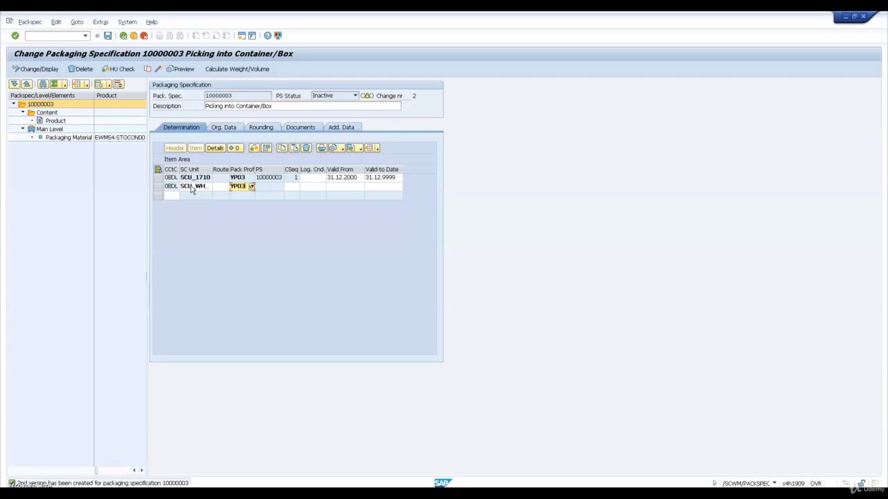
# - Save and activate the changed packaging specification 10000003 and return to the specification overview
pyautogui.click(109, 37)
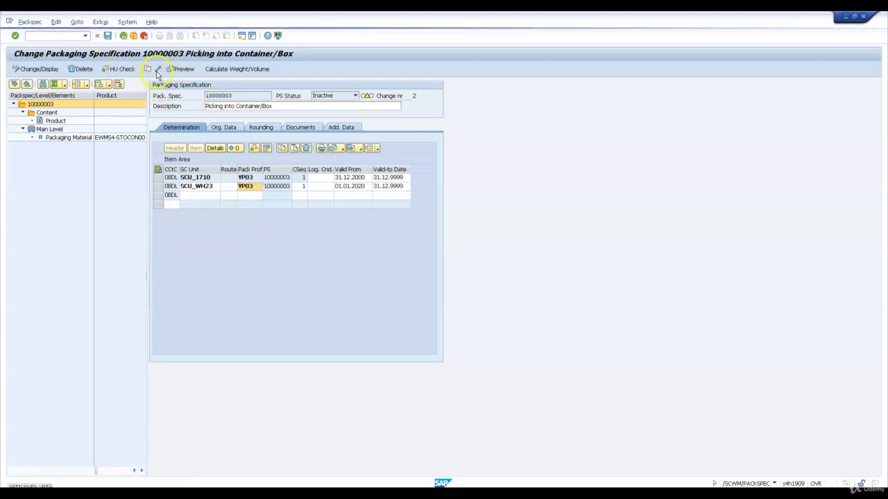
pyautogui.click(158, 70)
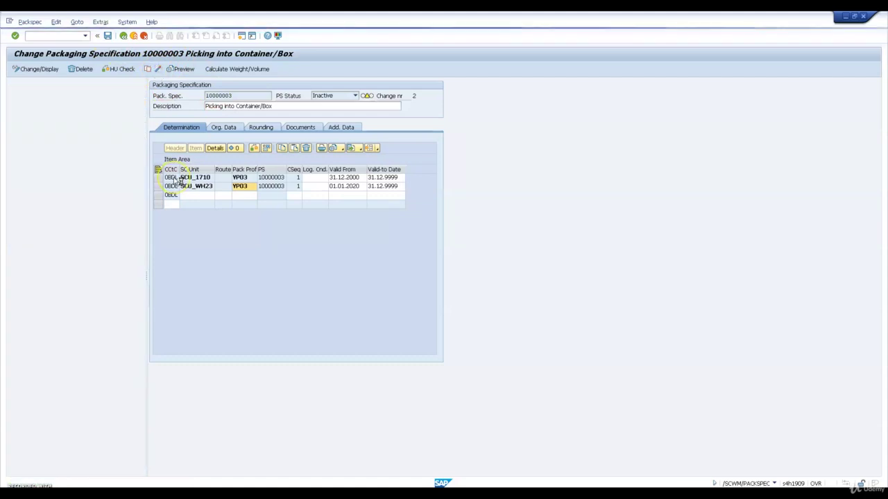
pyautogui.click(125, 36)
pyautogui.click(126, 36)
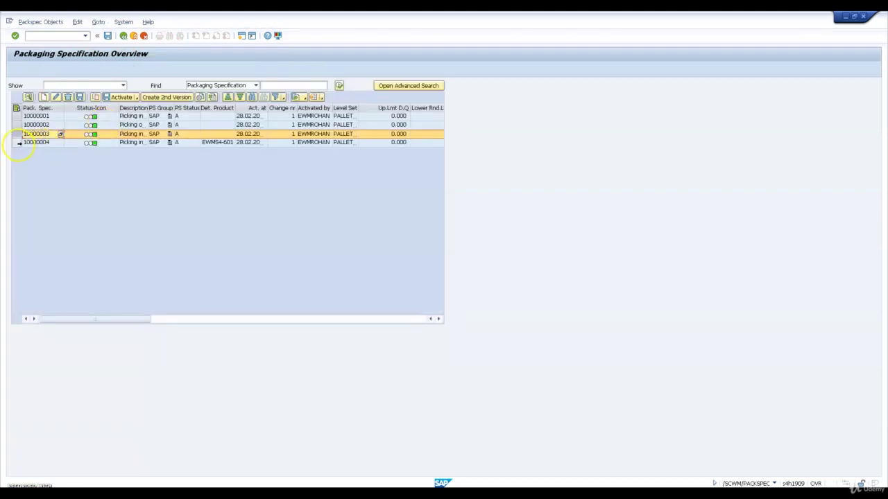
# - Display packaging specification 10000004 and examine its product, packaging material, warehouse data and determination records
pyautogui.click(16, 142)
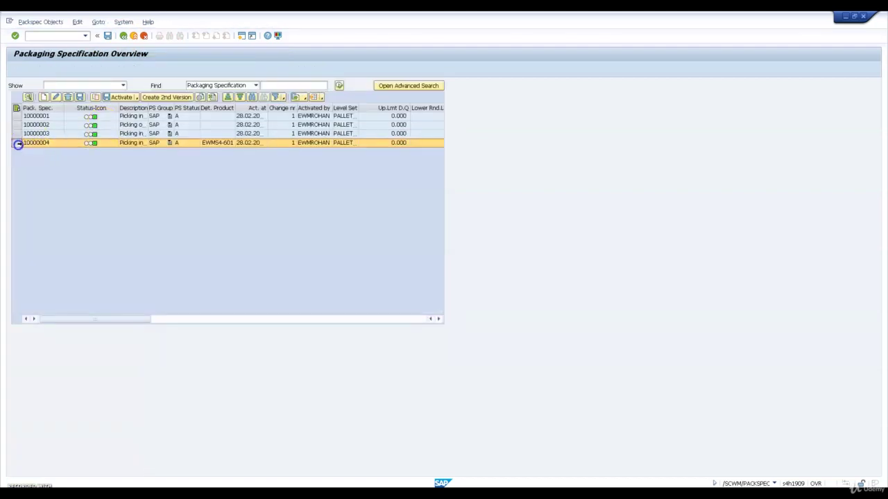
pyautogui.click(28, 96)
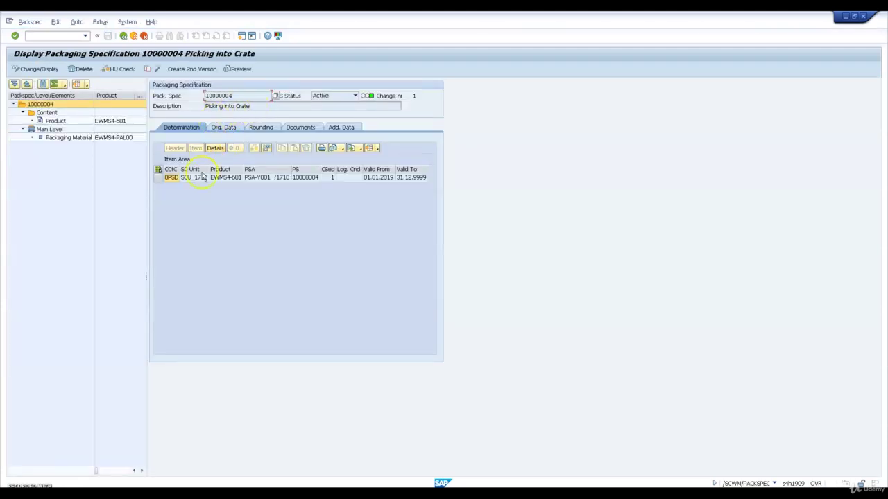
pyautogui.click(57, 120)
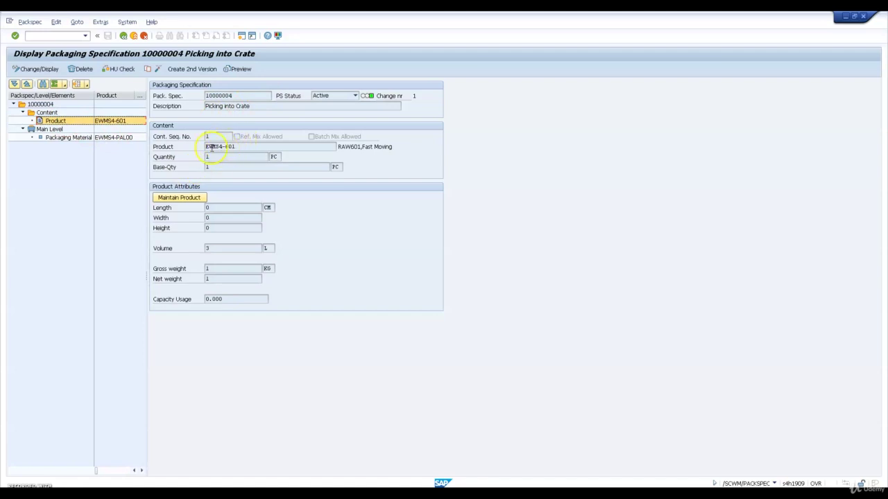
pyautogui.click(87, 137)
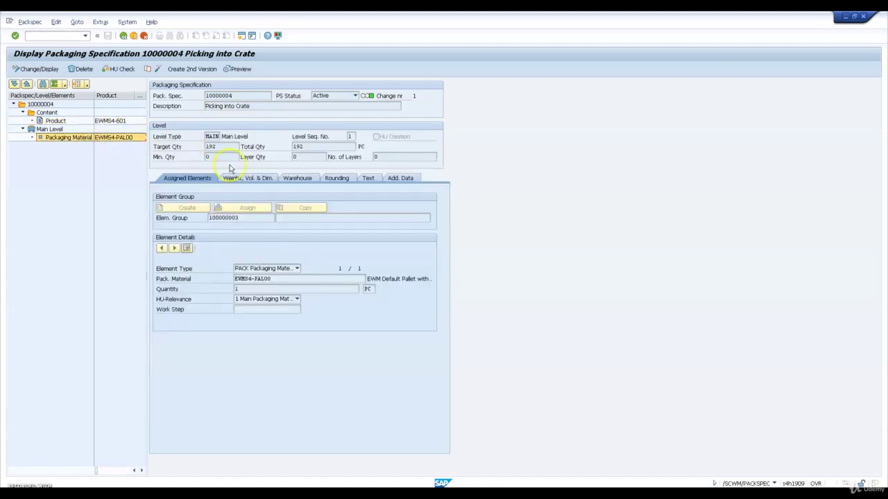
pyautogui.click(295, 179)
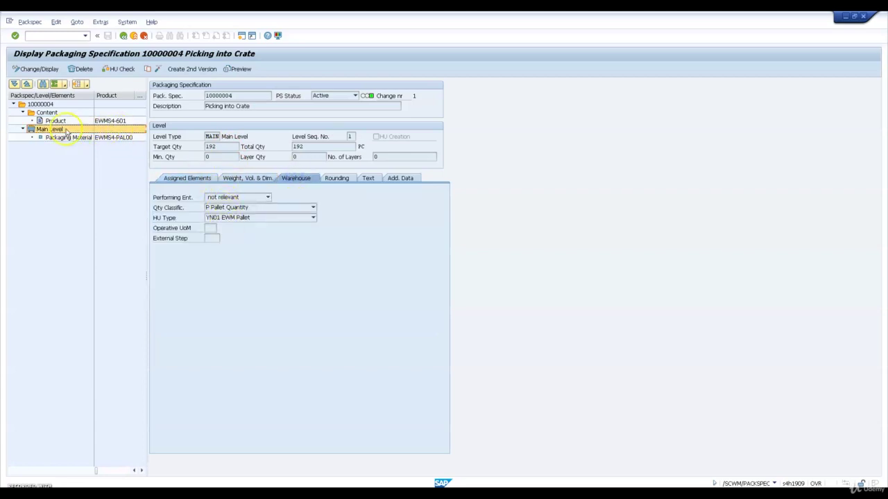
pyautogui.click(45, 113)
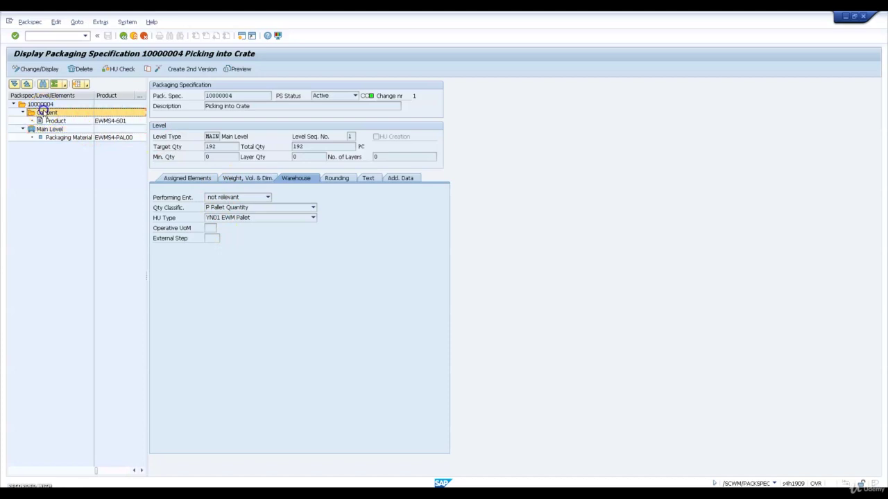
pyautogui.click(39, 104)
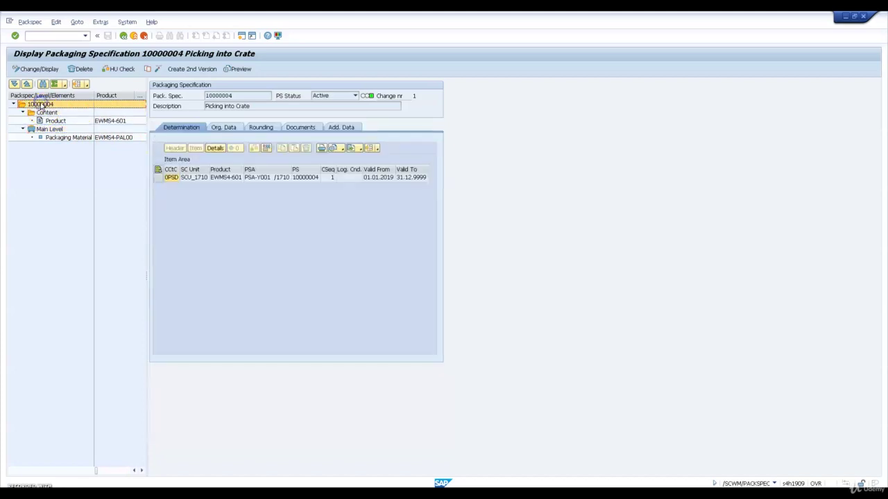
# - Create a second version of packaging specification 10000004 and add a determination record for SCU_WH23, product EWMS4-601 and supply area PSA-Y001/PL23
pyautogui.doubleClick(179, 179)
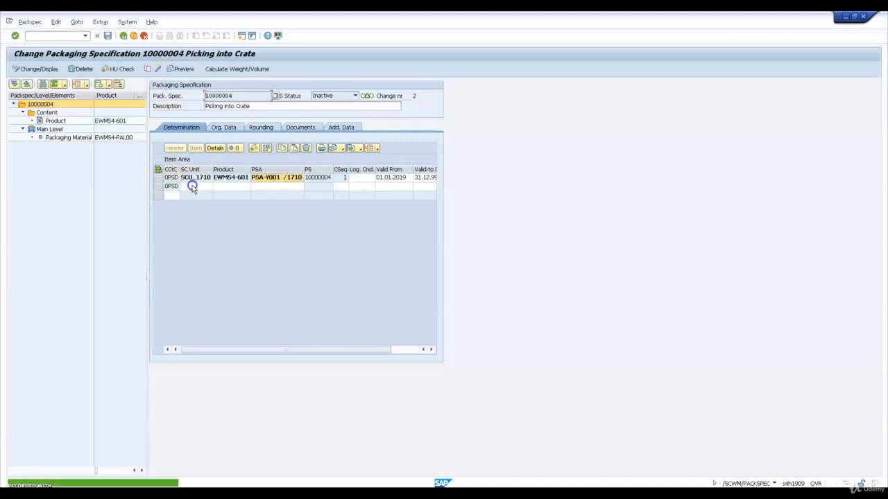
pyautogui.click(192, 187)
pyautogui.write('SCU_W')
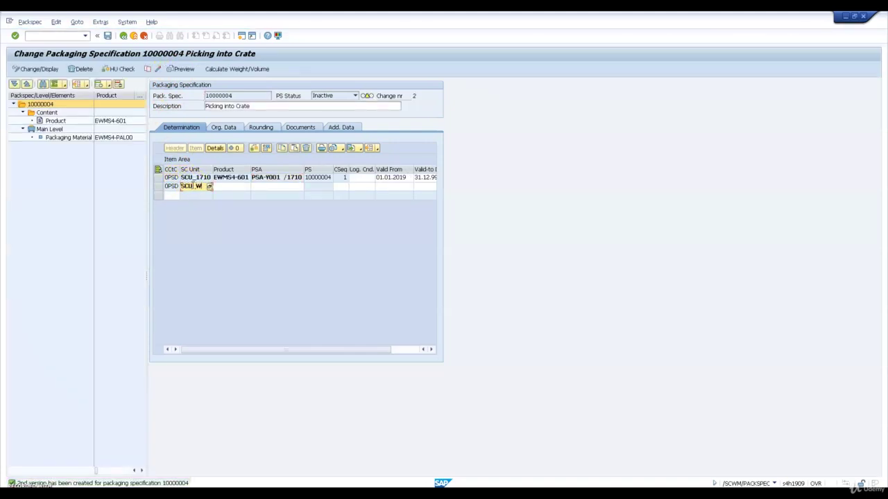
pyautogui.write('H23')
pyautogui.press('Tab')
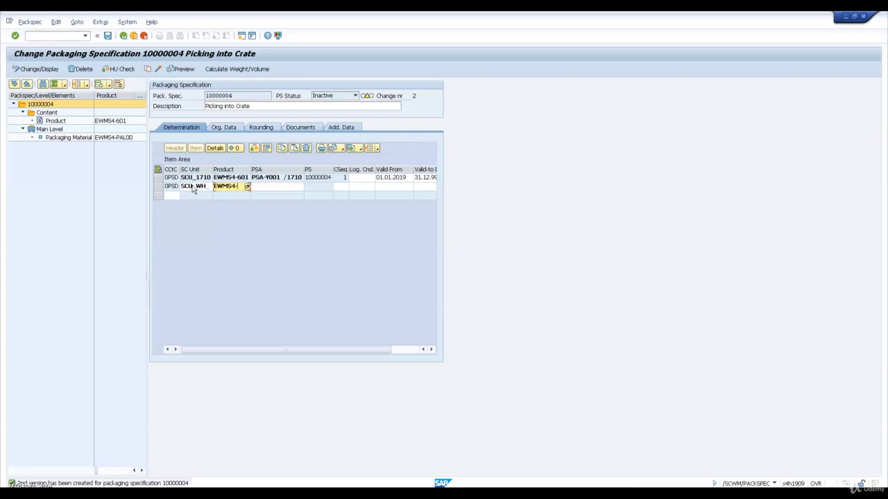
pyautogui.write('EWMS4-601')
pyautogui.press('Tab')
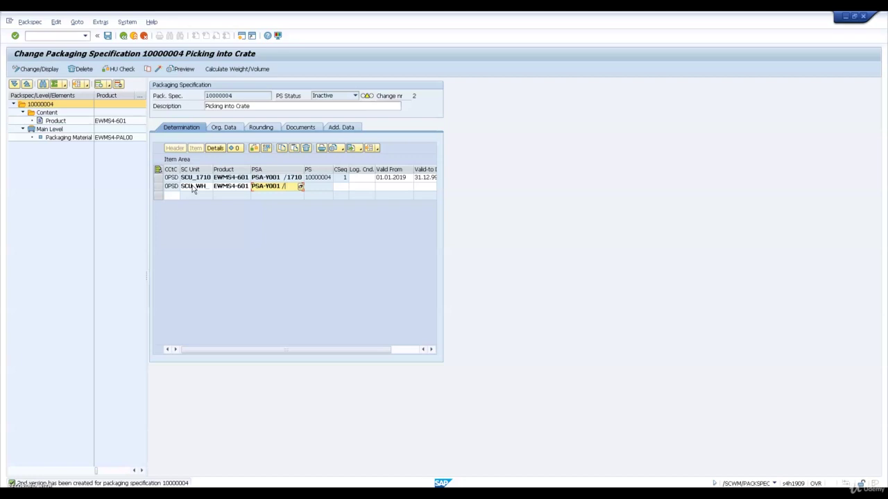
pyautogui.write('3')
pyautogui.press('Return')
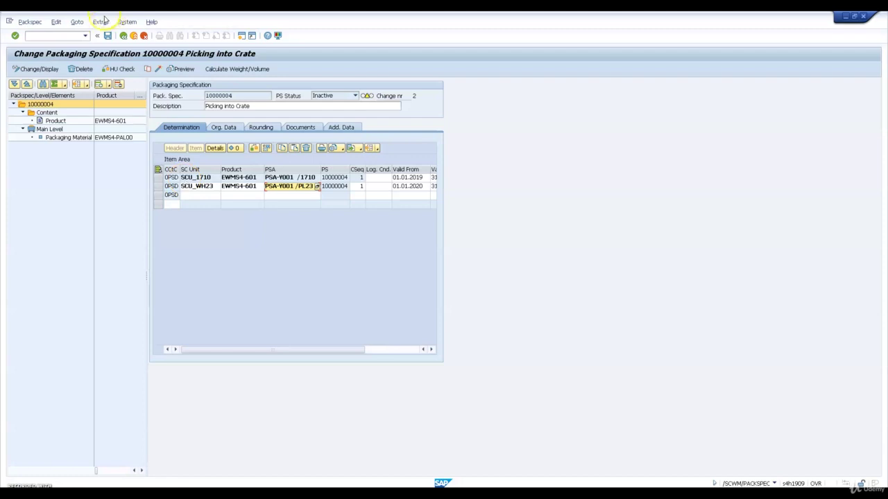
# - Save and activate the changed packaging specification 10000004 and leave the specification overview
pyautogui.click(108, 35)
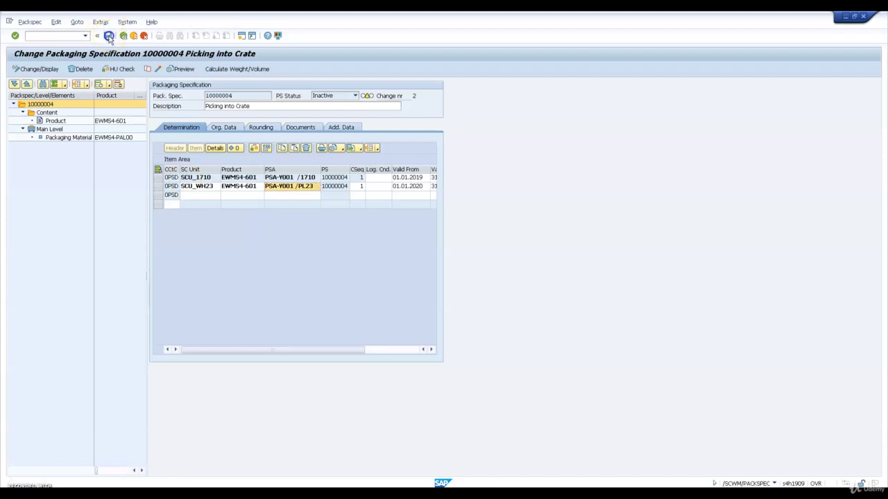
pyautogui.click(157, 69)
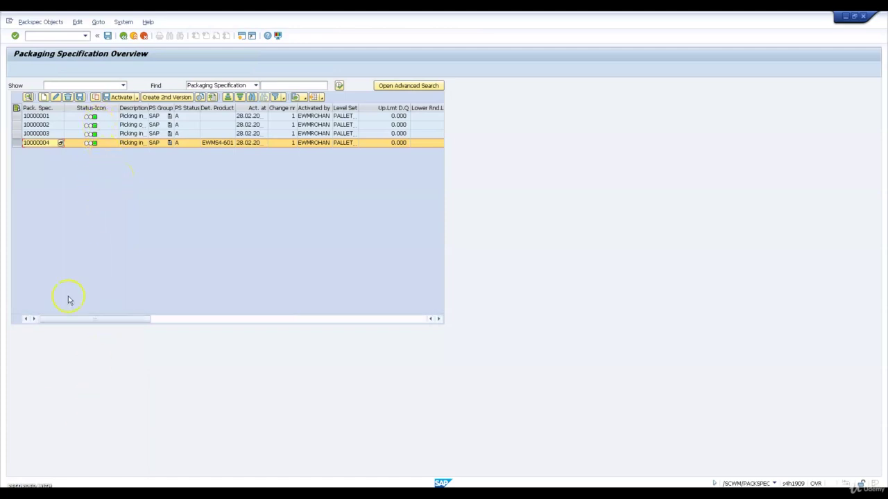
pyautogui.press('F3')
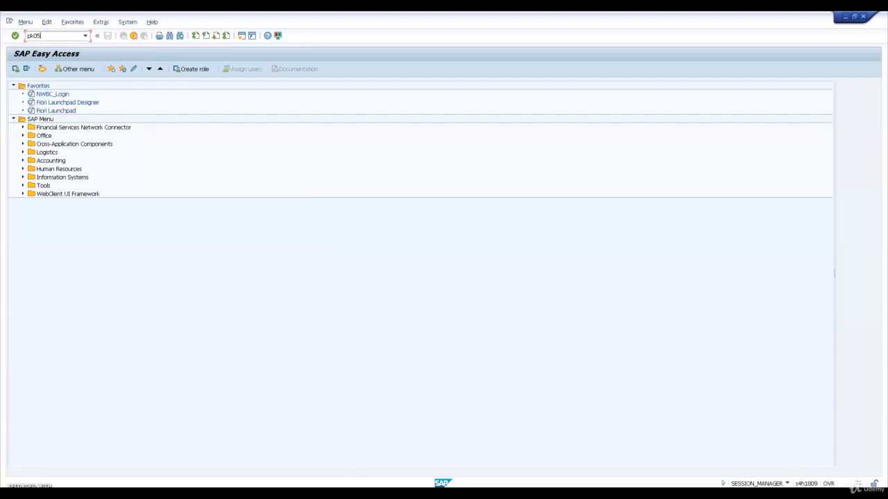
# - Open production supply area maintenance with transaction PK05 for plant PL23
pyautogui.press('Return')
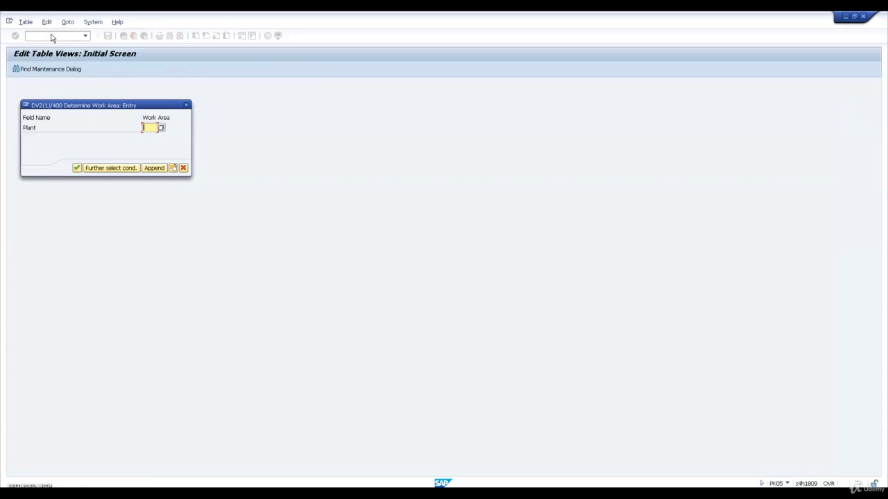
pyautogui.write('pl23')
pyautogui.press('Return')
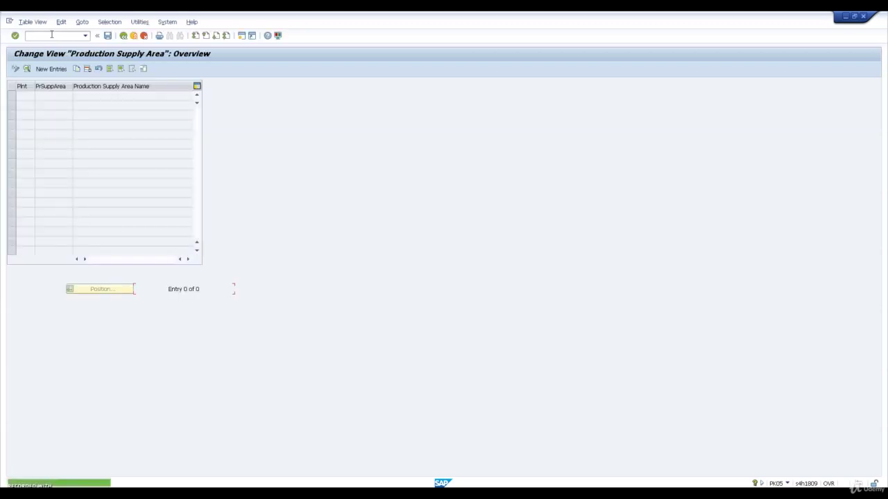
# - Add supply area PSA-Y001 named "Production Supply Area" for plant PL23 with storage location W23S and responsible 001
pyautogui.click(51, 69)
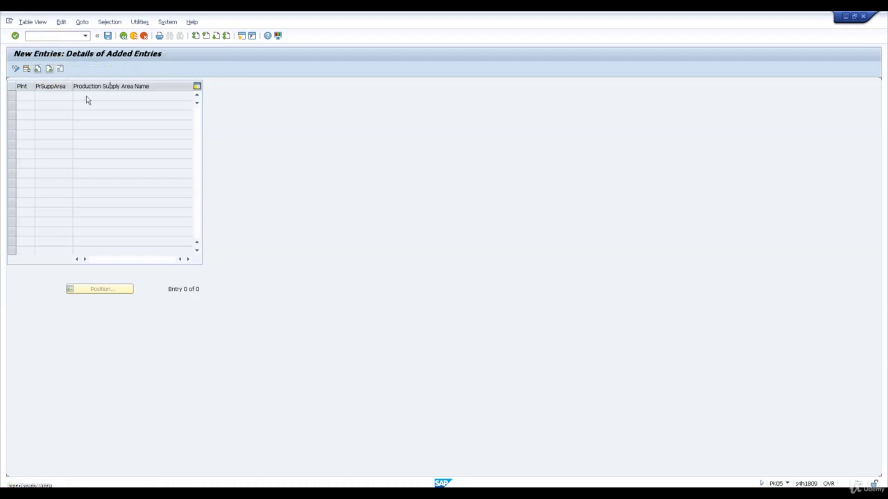
pyautogui.press('Tab')
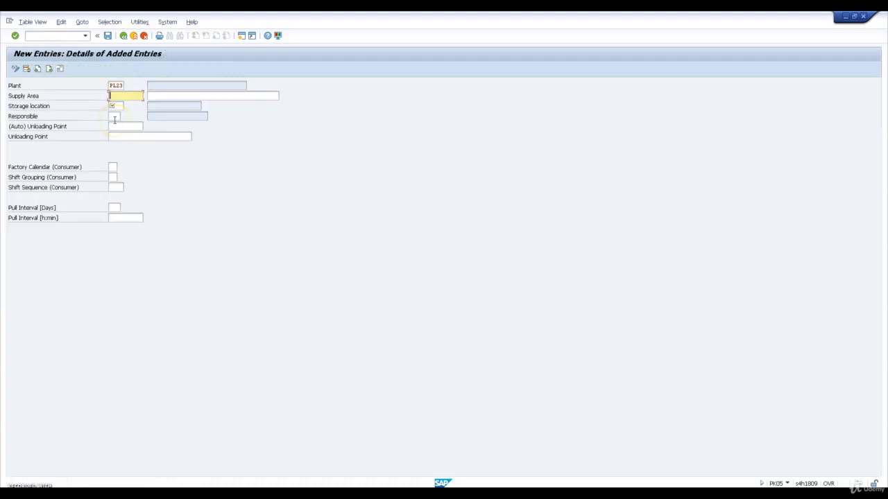
pyautogui.write('P')
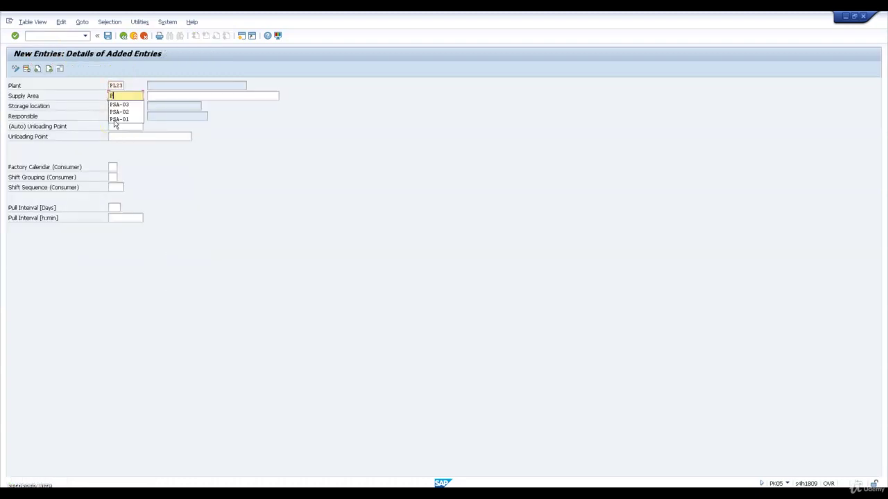
pyautogui.write('SA-T001')
pyautogui.press('Tab')
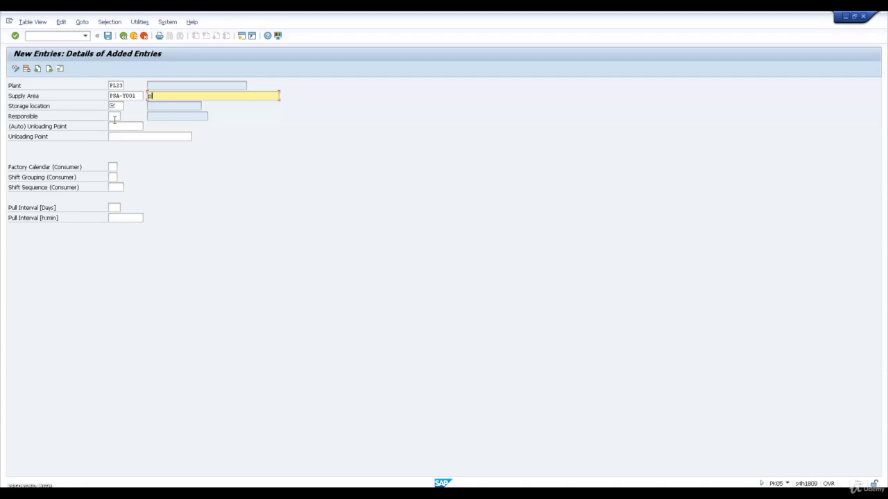
pyautogui.write('Production Supply Area')
pyautogui.press('Tab')
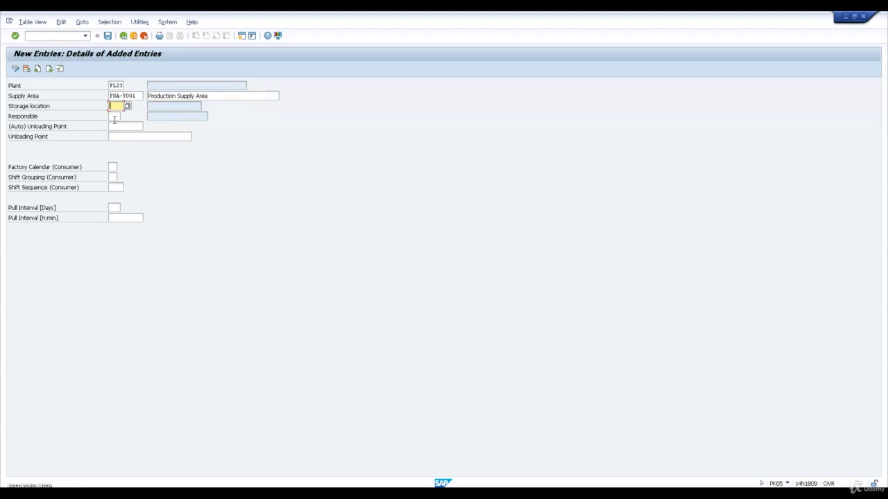
pyautogui.write('W235')
pyautogui.click(114, 118)
pyautogui.write('001')
pyautogui.press('Return')
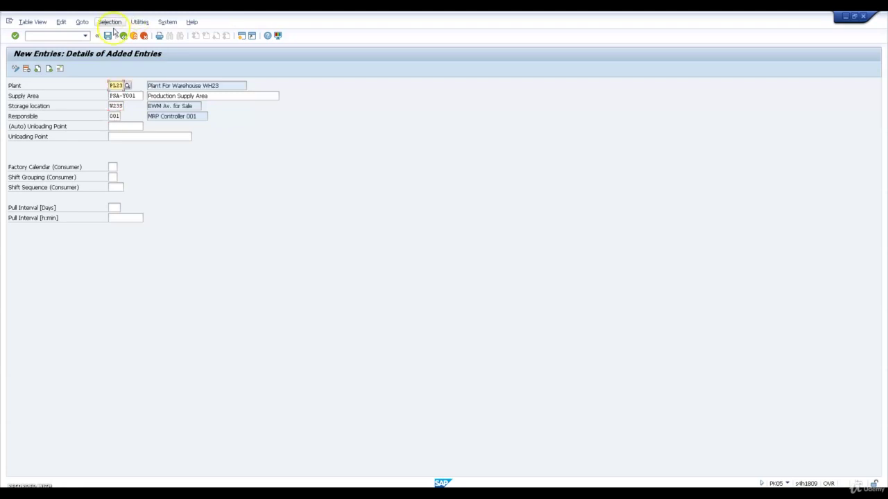
# - Save the new supply area PSA-Y001 and leave production supply area maintenance
pyautogui.click(108, 36)
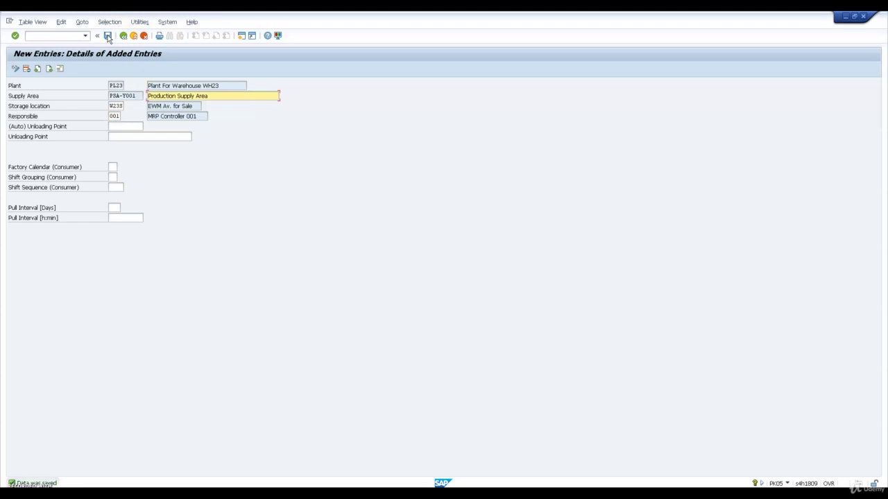
pyautogui.click(124, 36)
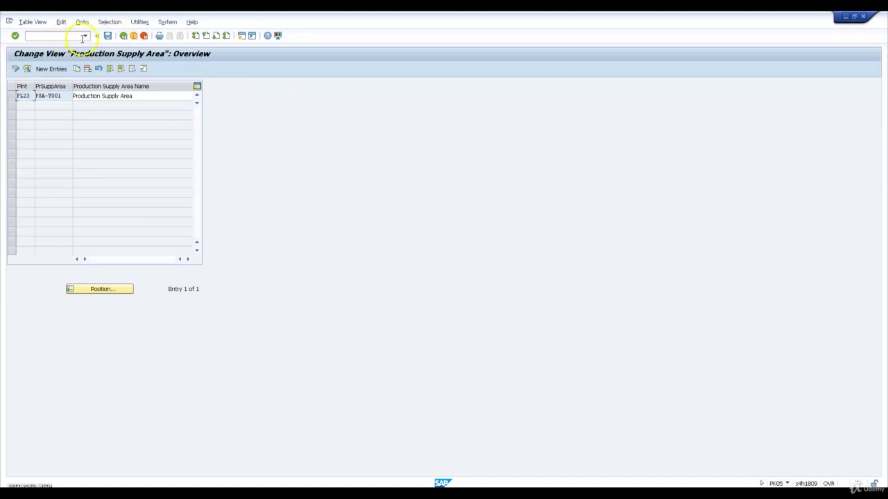
pyautogui.click(123, 36)
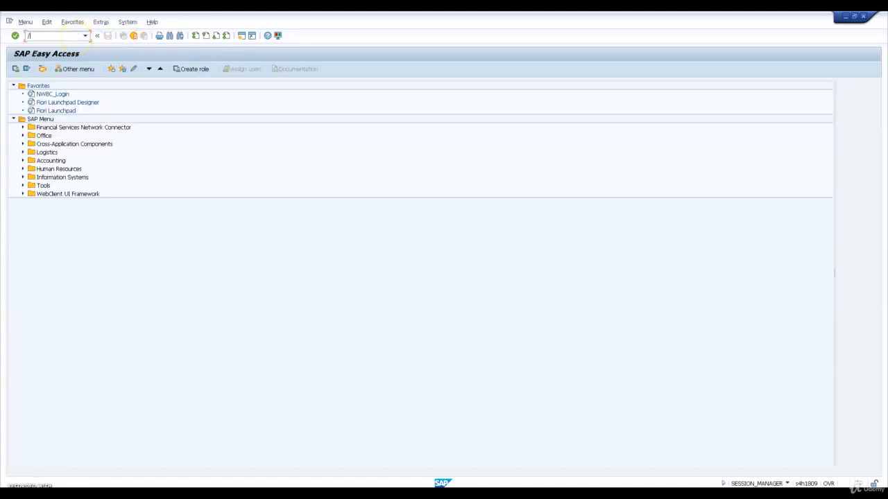
# - Open production supply area replication with transaction /SCWM/PSA_REPLICATE
pyautogui.write('SCW')
pyautogui.write('M/PSA_REPLICATE')
pyautogui.press('Return')
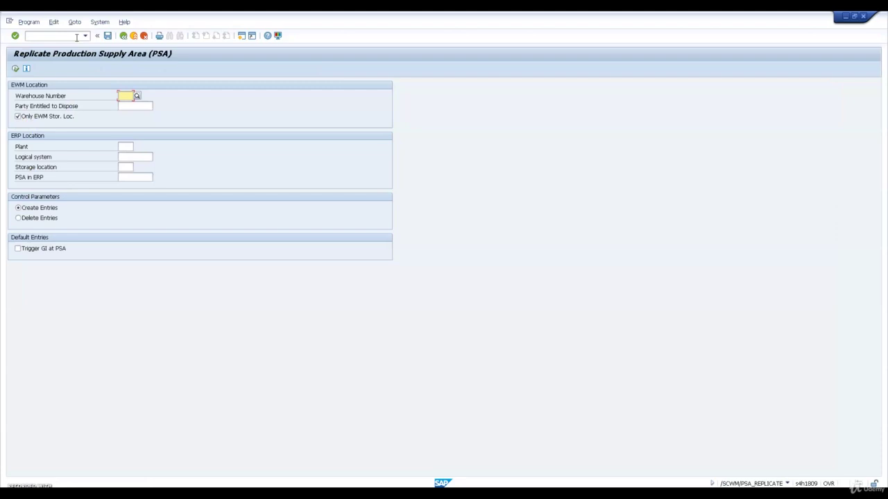
# - Run the PSA replication selection for warehouse WH23 without the EWM-storage-location-only restriction and select supply area PSA-Y001
pyautogui.click(102, 92)
pyautogui.write('W')
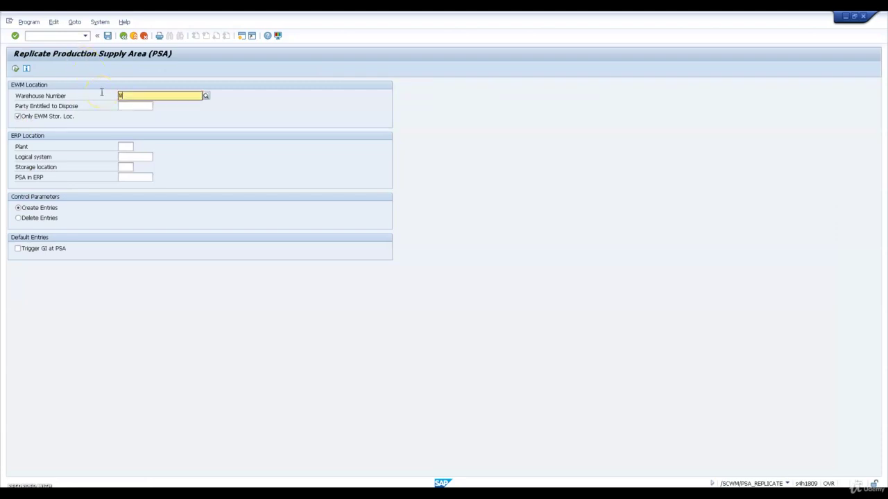
pyautogui.write('H')
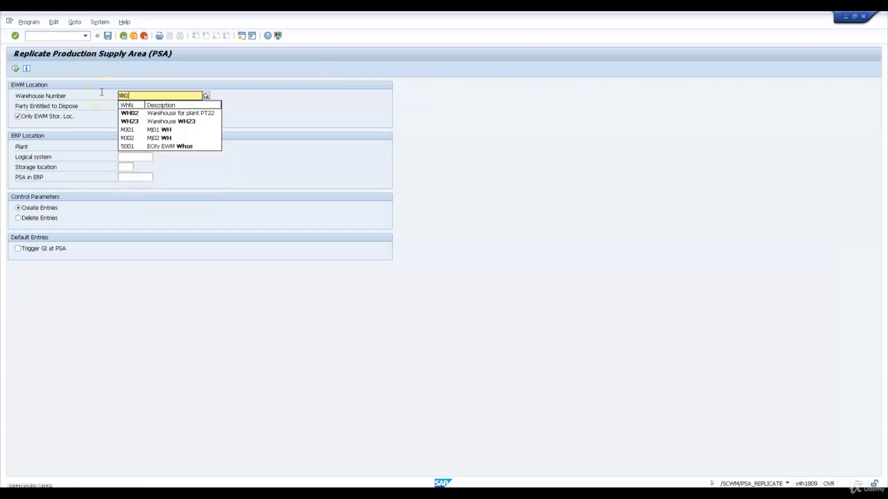
pyautogui.write('23')
pyautogui.press('Tab')
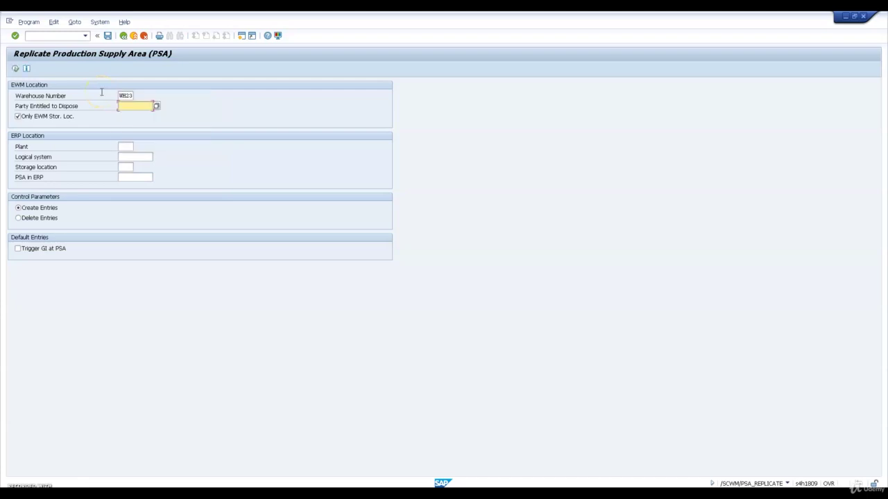
pyautogui.click(65, 119)
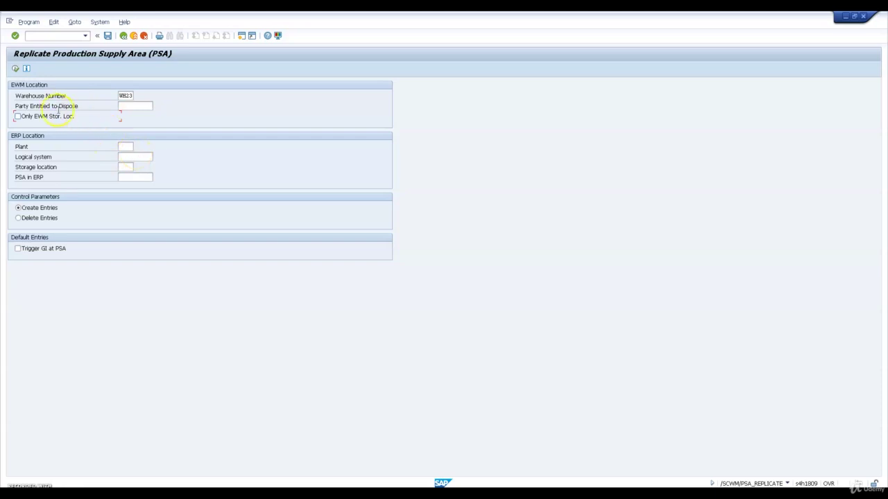
pyautogui.click(15, 68)
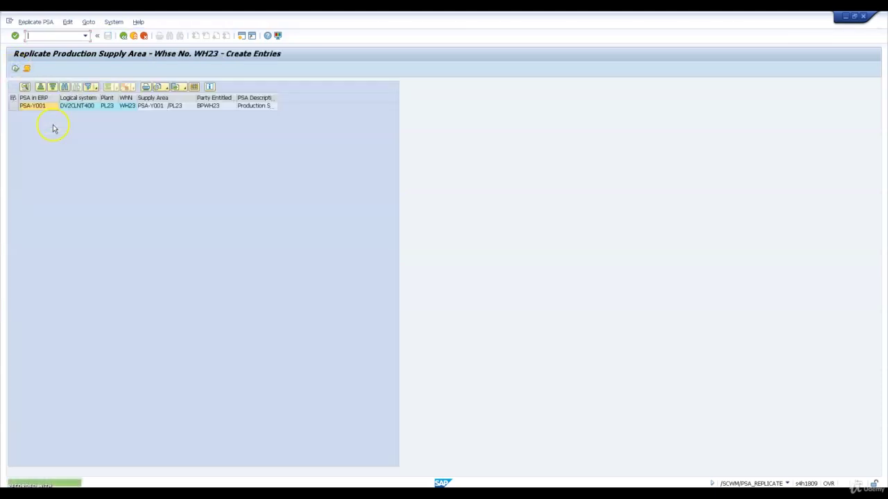
pyautogui.click(11, 106)
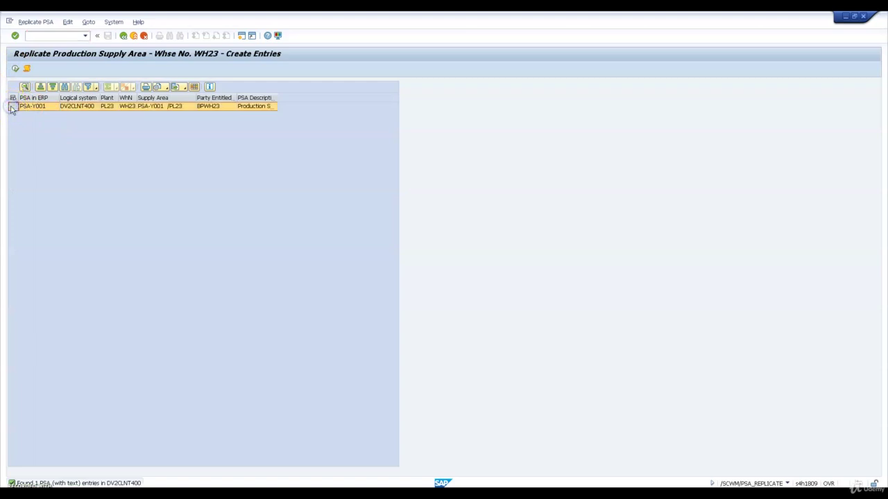
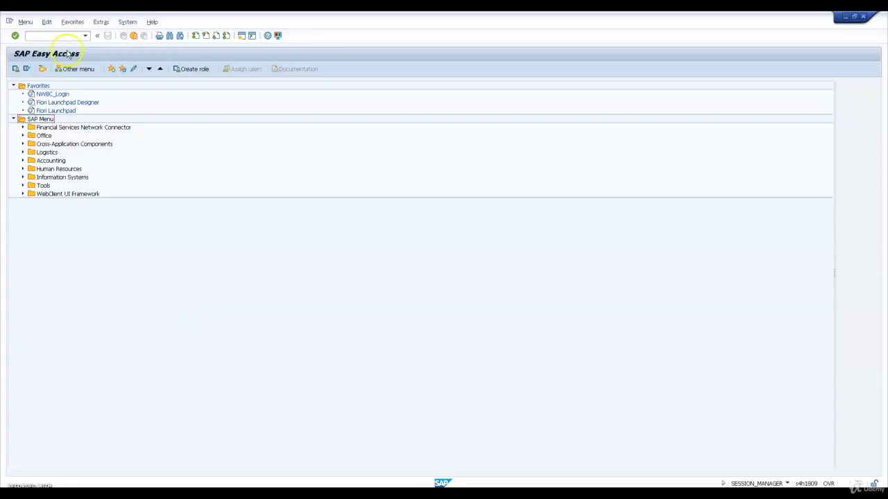
# - Open the PSA assignment to bins by entitled party and product with transaction /n/scwm/psastage
pyautogui.click(40, 34)
pyautogui.write('/n/scwm/psast')
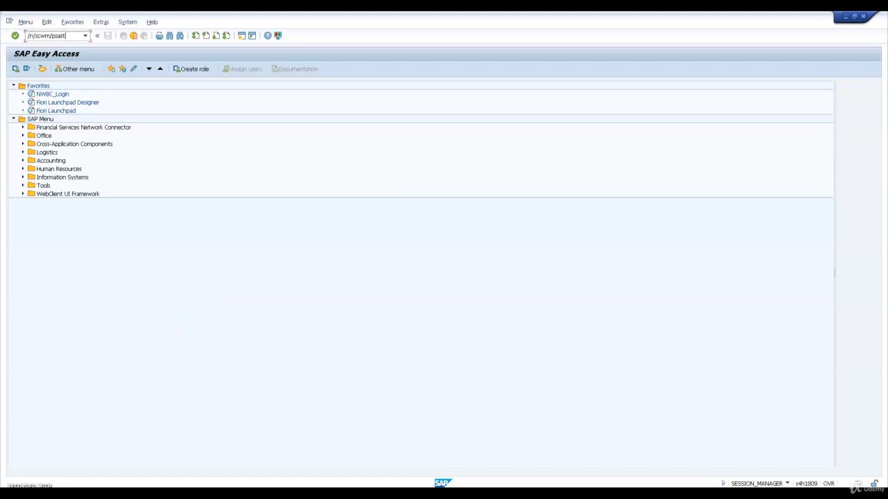
pyautogui.write('age')
pyautogui.press('Return')
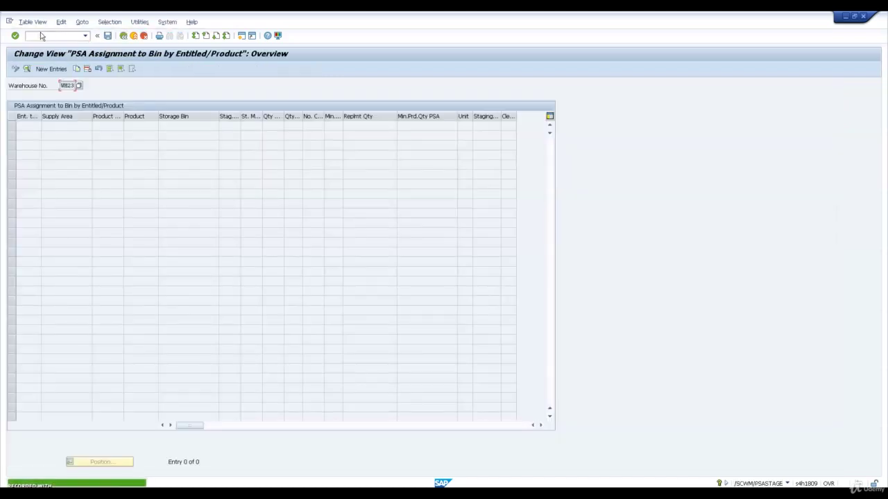
# - Create a new PSA bin assignment for entitled party BPWH23 and supply area PSA-Y001 /PL23
pyautogui.click(52, 68)
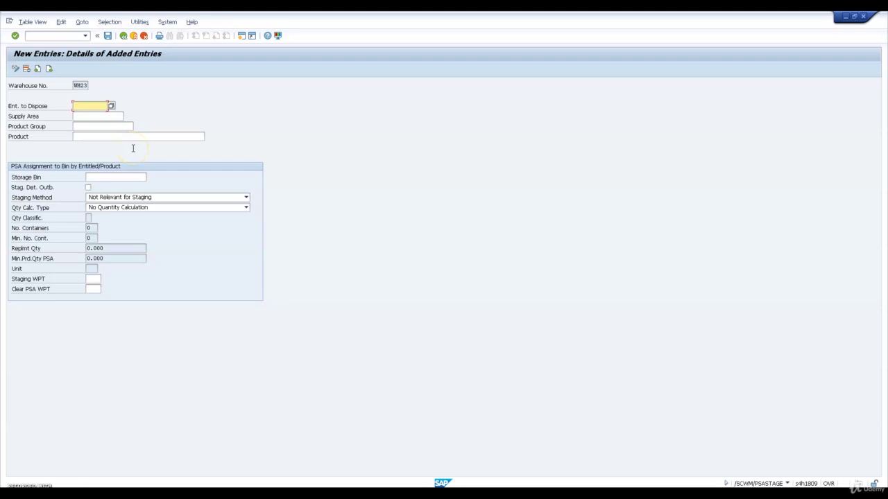
pyautogui.write('B')
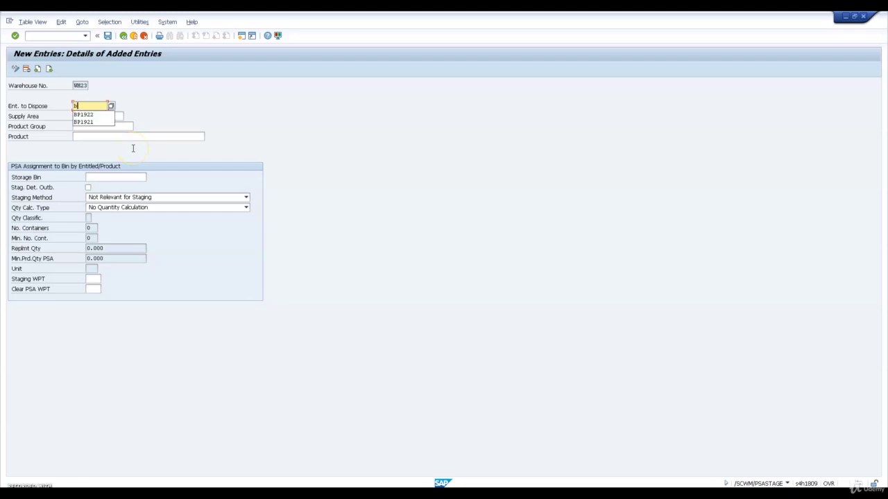
pyautogui.write('PWH23')
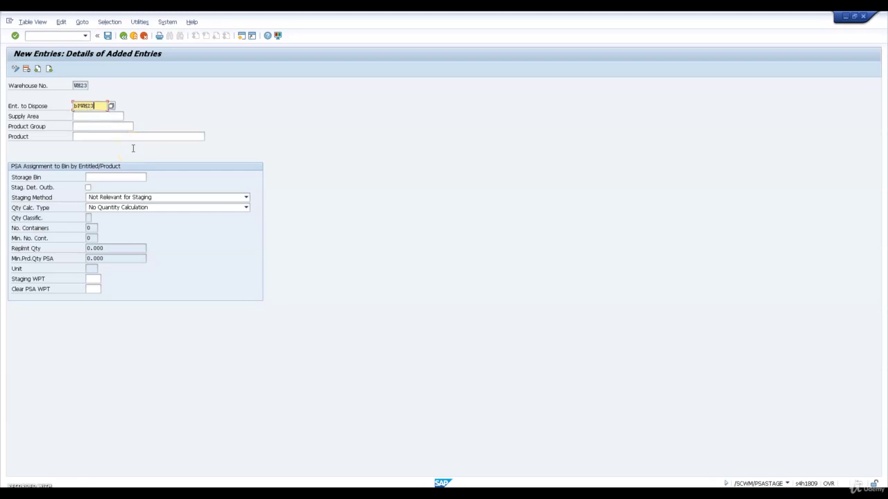
pyautogui.press('Tab')
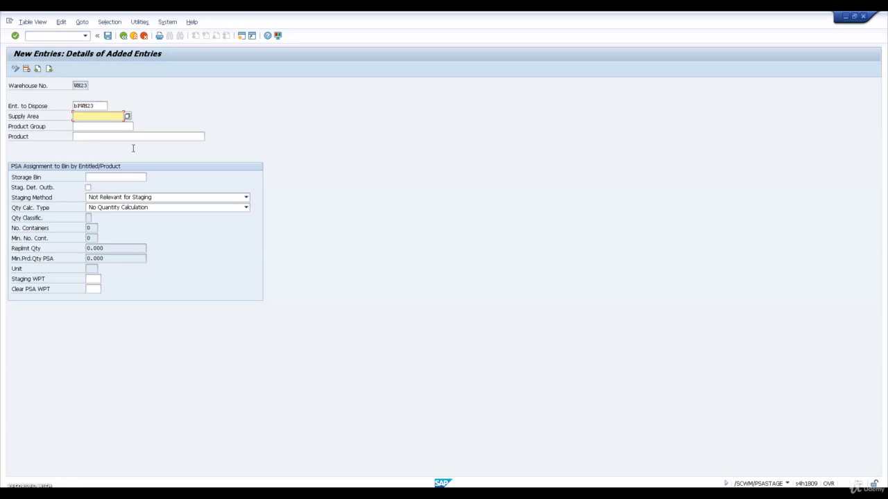
pyautogui.write('PSA')
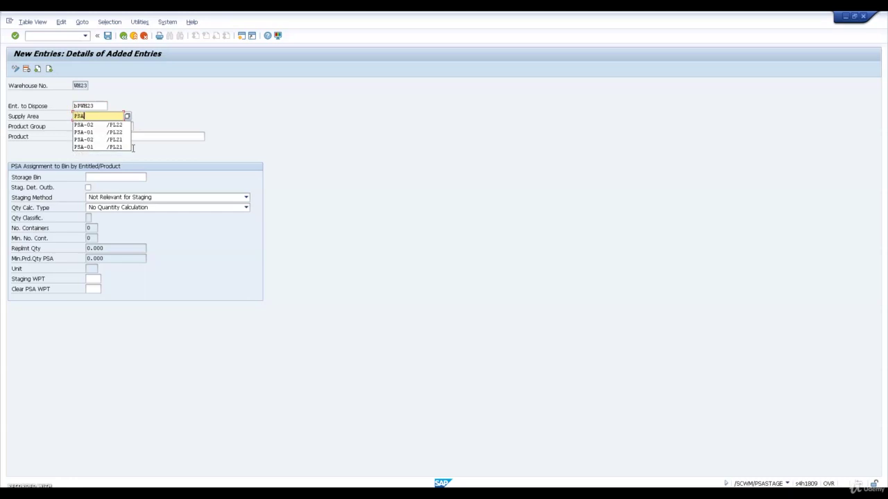
pyautogui.write('-Y001')
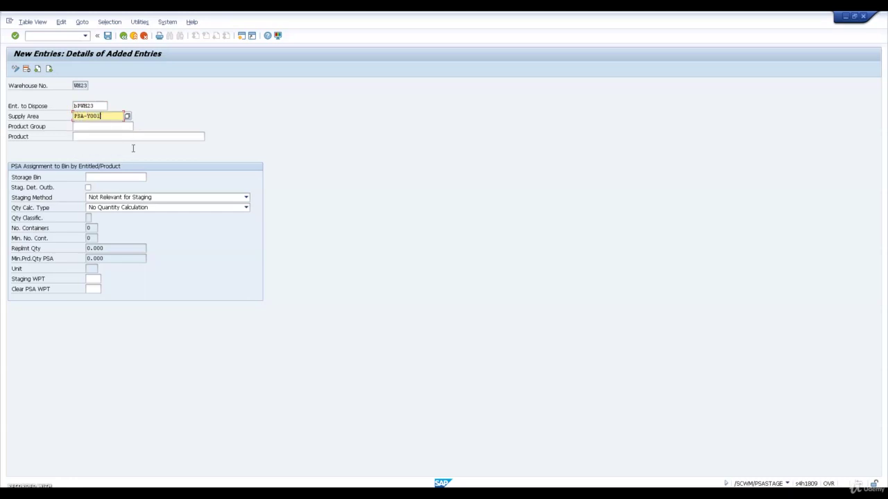
pyautogui.write(' /')
pyautogui.press('BackSpace')
pyautogui.write('PL23')
pyautogui.press('Return')
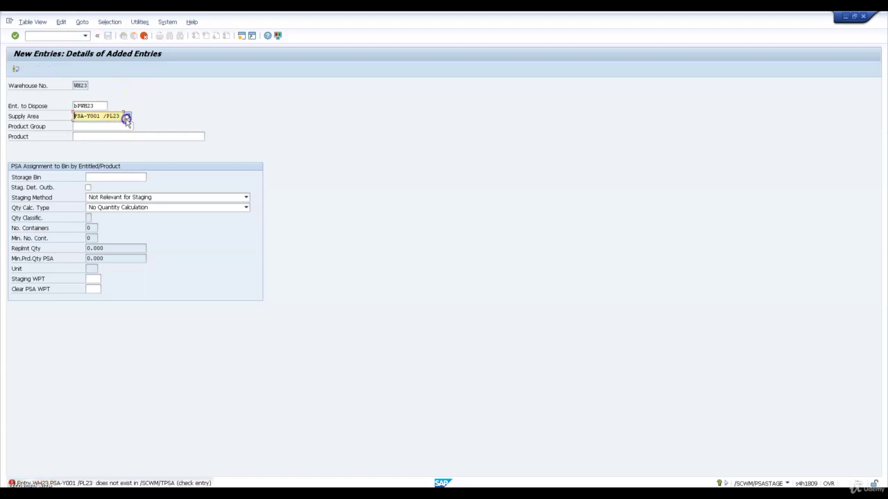
pyautogui.click(127, 116)
pyautogui.doubleClick(118, 169)
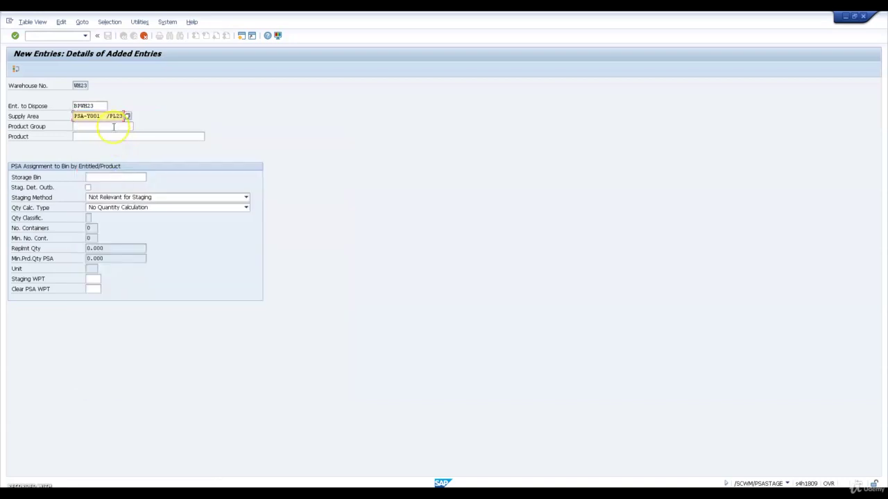
# - Assign storage bin 061.PSA.001.1 to the supply area entry, leaving product and product group blank
pyautogui.click(116, 137)
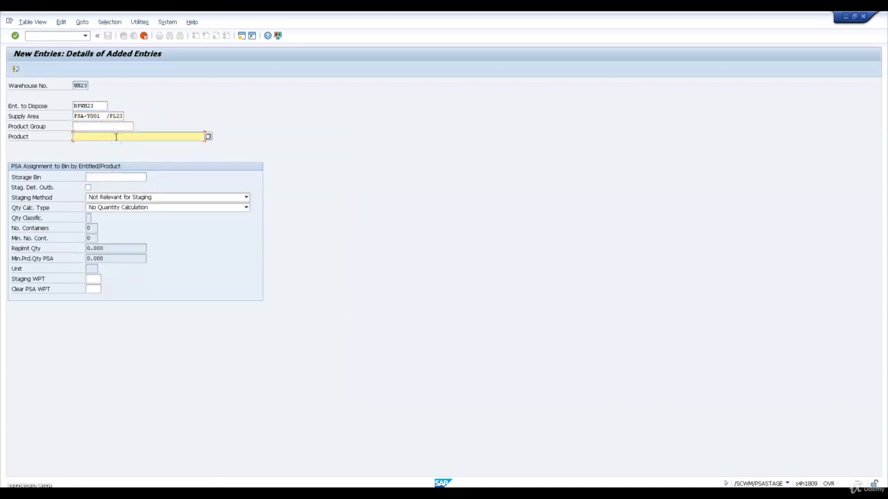
pyautogui.click(108, 178)
pyautogui.write('0')
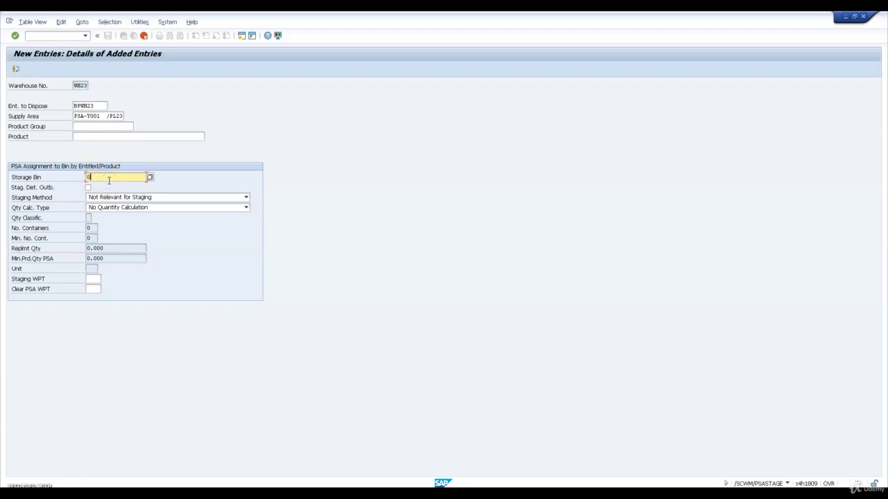
pyautogui.write('61.PSA.001.1')
pyautogui.press('Tab')
pyautogui.press('Tab')
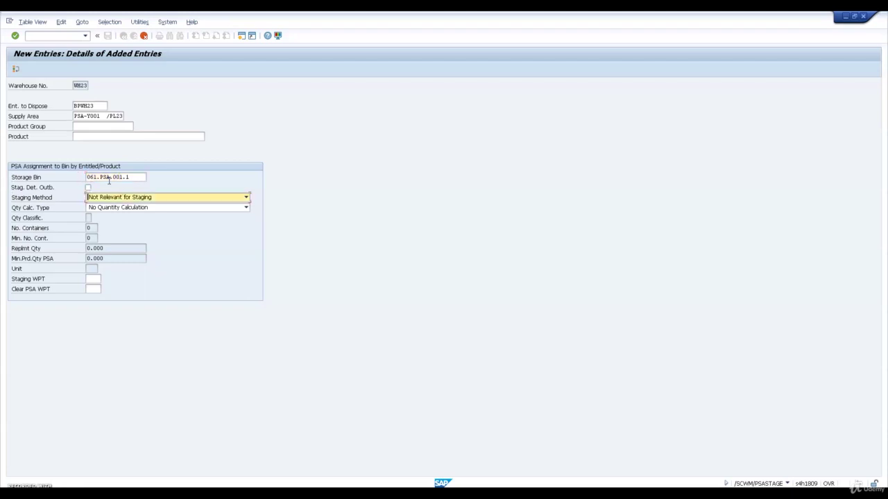
# - Set the staging method to 3 Single-Order Staging and the quantity calculation type to 2 Quantity-Based Calculation
pyautogui.click(206, 200)
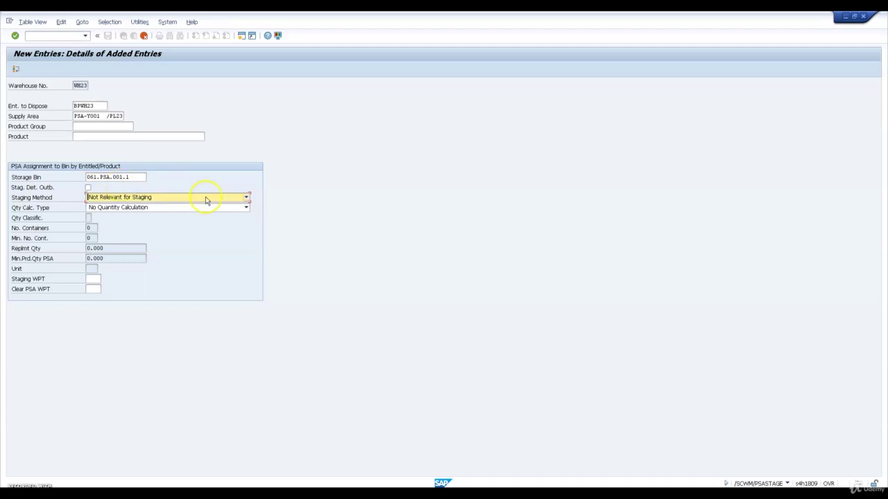
pyautogui.click(247, 197)
pyautogui.click(152, 229)
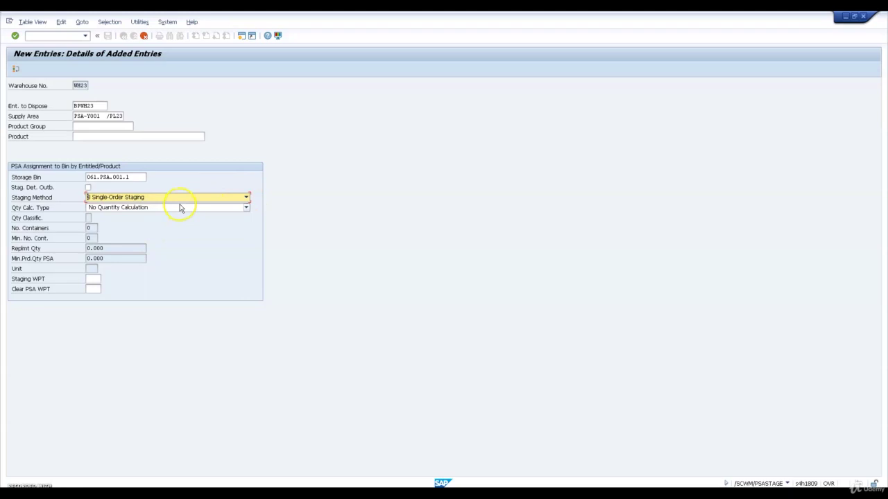
pyautogui.click(179, 207)
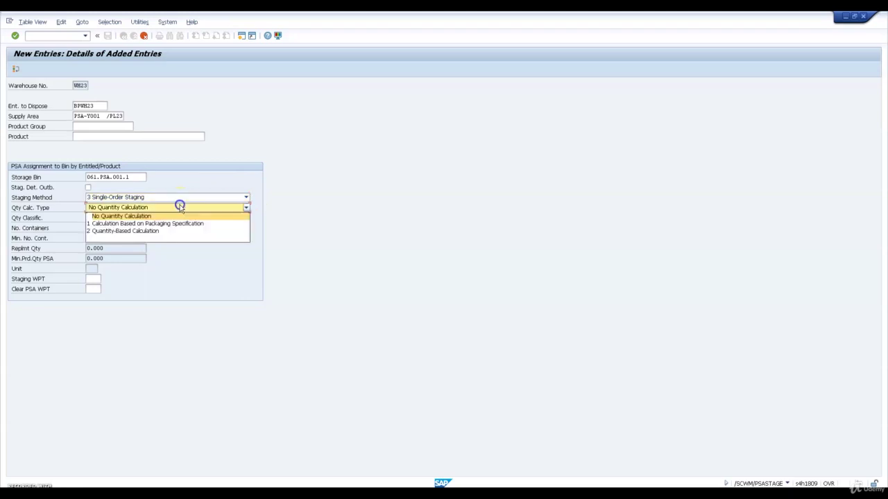
pyautogui.click(152, 232)
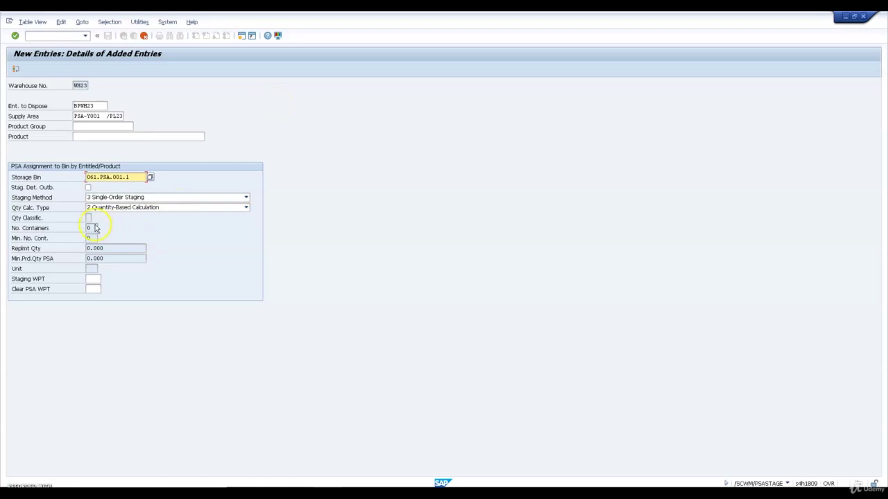
pyautogui.press('Return')
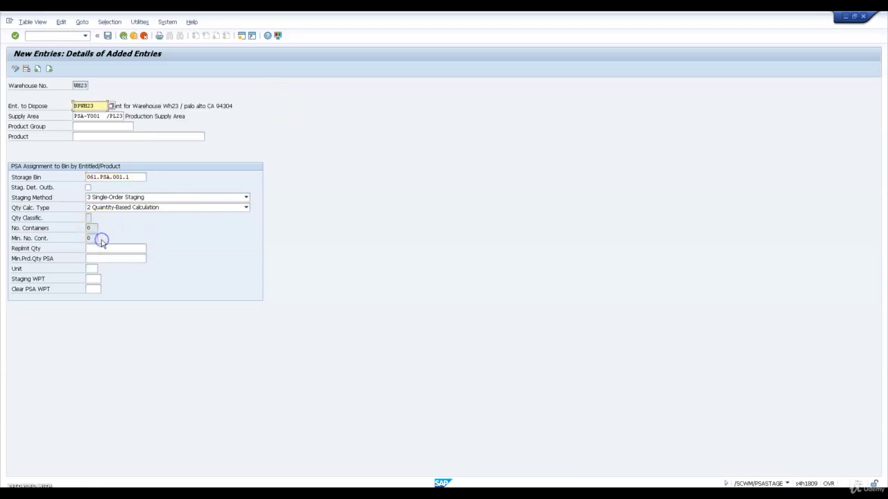
# - Set the replenishment quantity and minimum production quantity in the PSA to 1 each, with unit PAL
pyautogui.click(106, 250)
pyautogui.write('1')
pyautogui.press('Tab')
pyautogui.write('1')
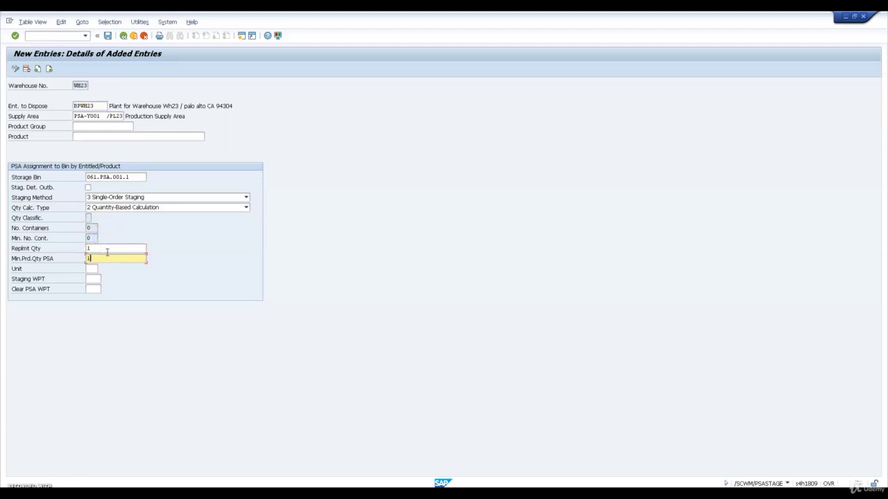
pyautogui.press('Tab')
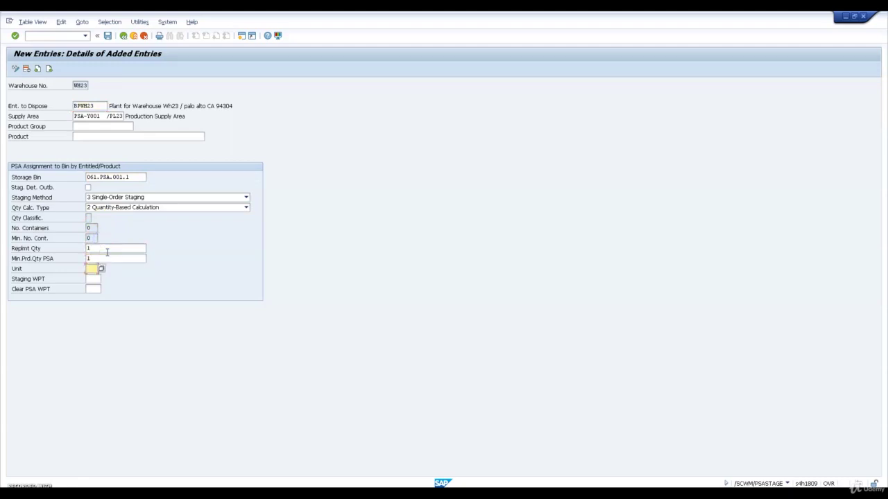
pyautogui.write('PAL')
pyautogui.press('Tab')
# - Set the warehouse process types to Y220 for staging and Y325 for clearing the PSA
pyautogui.write('Y220')
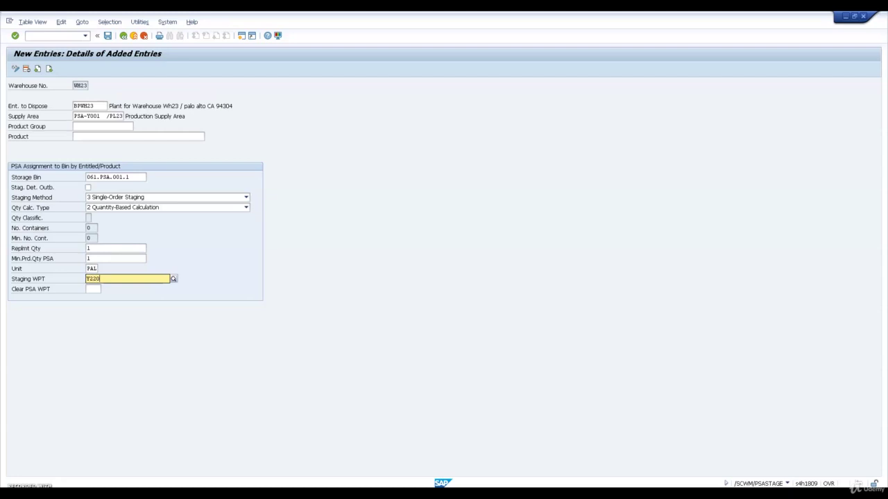
pyautogui.press('Tab')
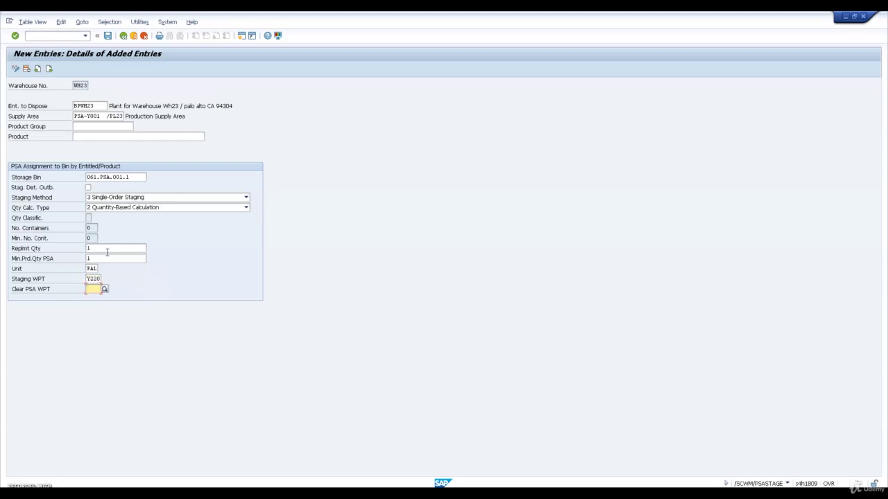
pyautogui.write('Y')
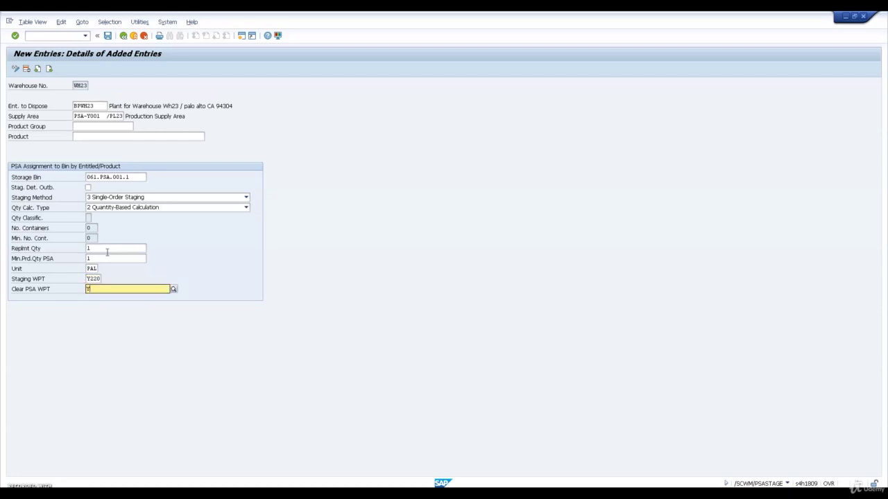
pyautogui.write('325')
pyautogui.press('Return')
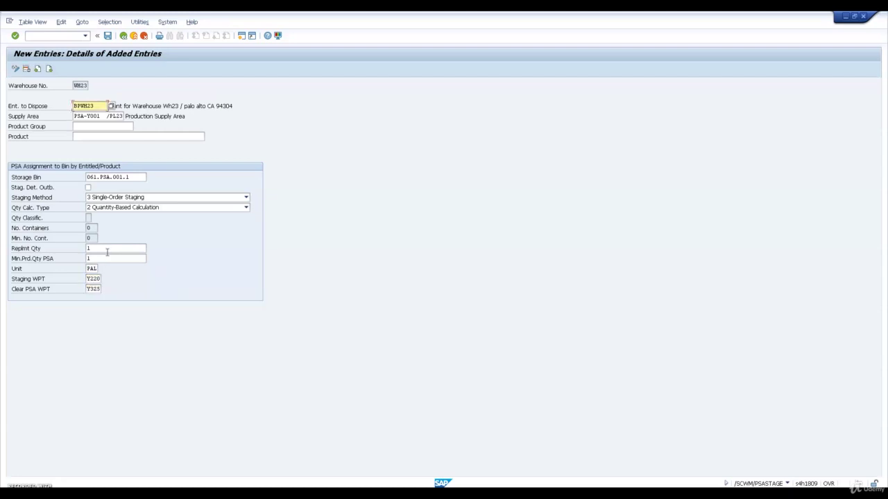
# - Save the bin assignment and start a new entry for party entitled BPWH23 and supply area PSA-Y001 in plant PL23
pyautogui.hotkey('ctrl', 's')
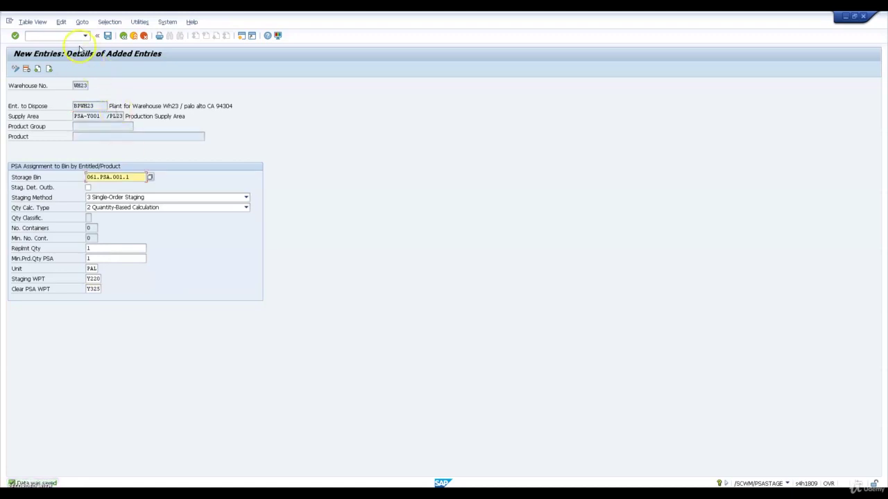
pyautogui.click(52, 69)
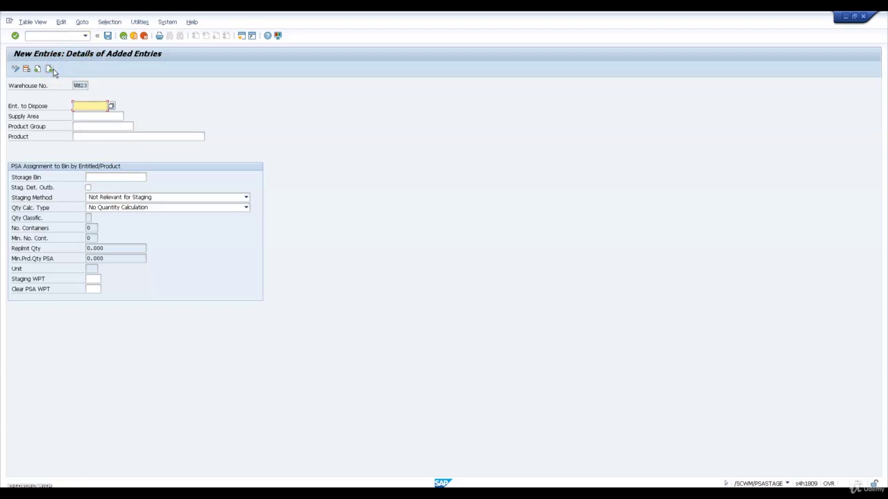
pyautogui.press('BackSpace')
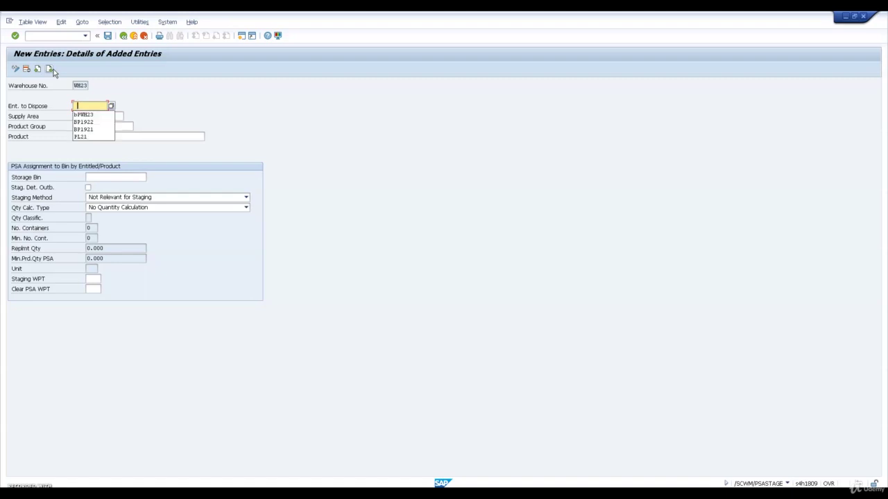
pyautogui.press('Down')
pyautogui.press('Return')
pyautogui.press('Tab')
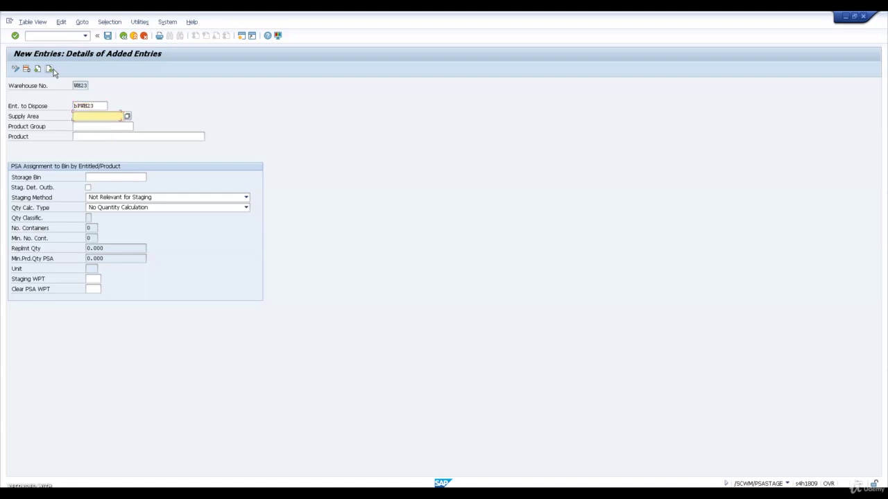
pyautogui.press('BackSpace')
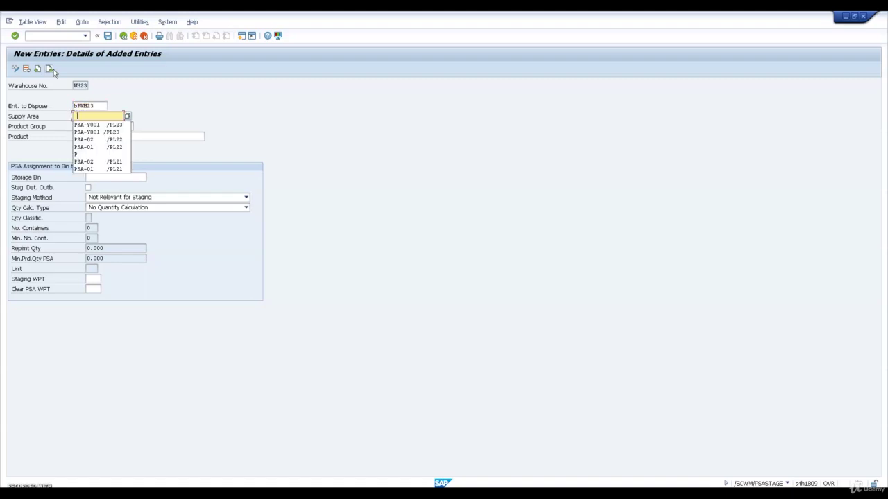
pyautogui.press('Down')
pyautogui.press('Return')
pyautogui.press('Tab')
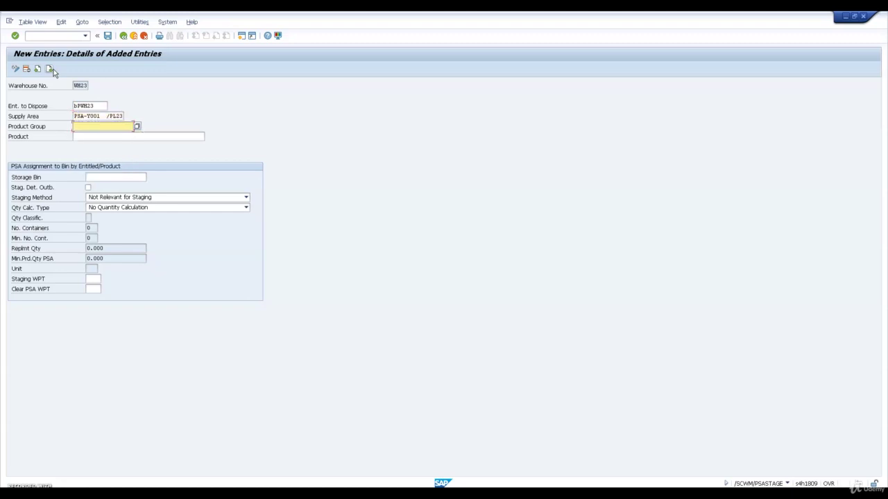
# - Enter product EWMS4-601 with storage bin 061.PSA.003.1, leaving the product group blank
pyautogui.press('Tab')
pyautogui.write('EWMS4')
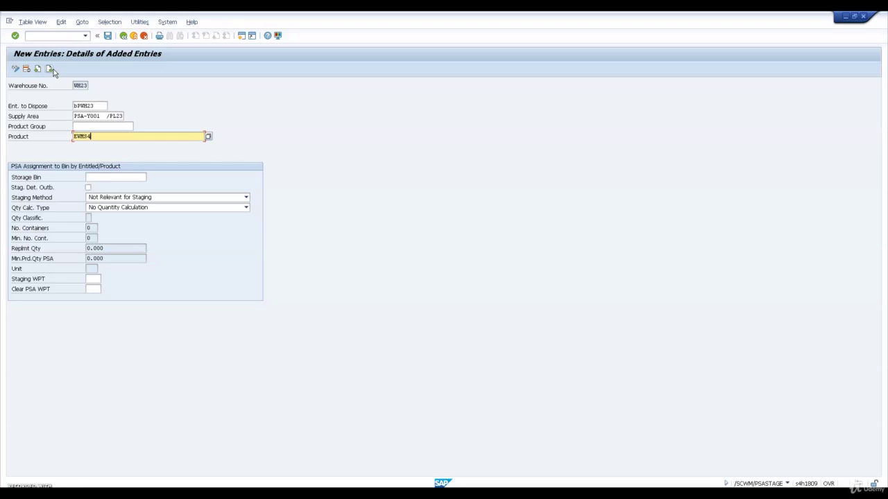
pyautogui.write('-601')
pyautogui.press('Tab')
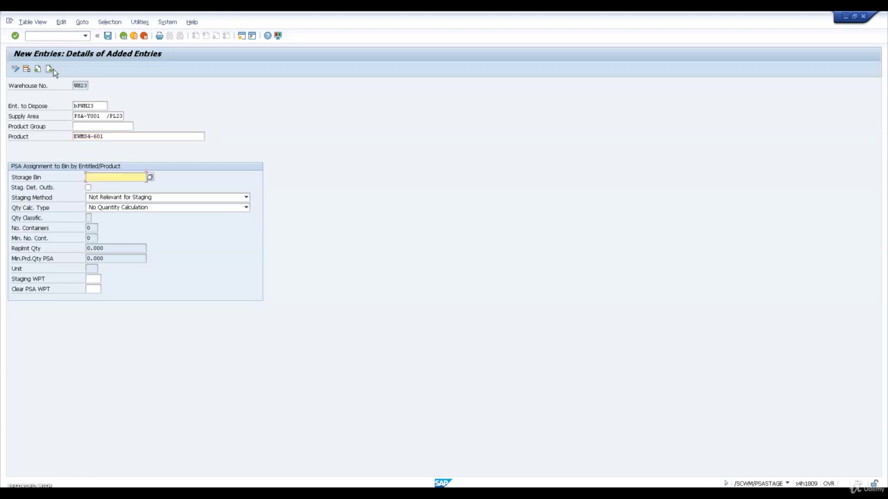
pyautogui.write('061')
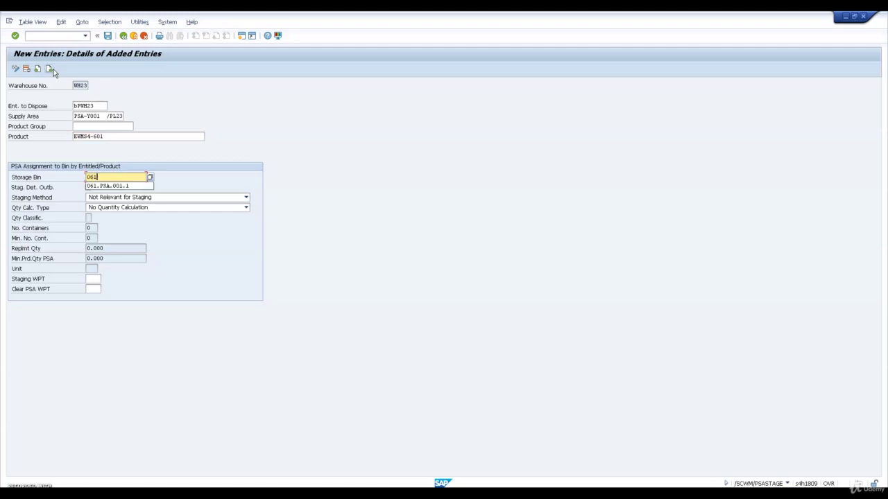
pyautogui.write('.PSA.003.1')
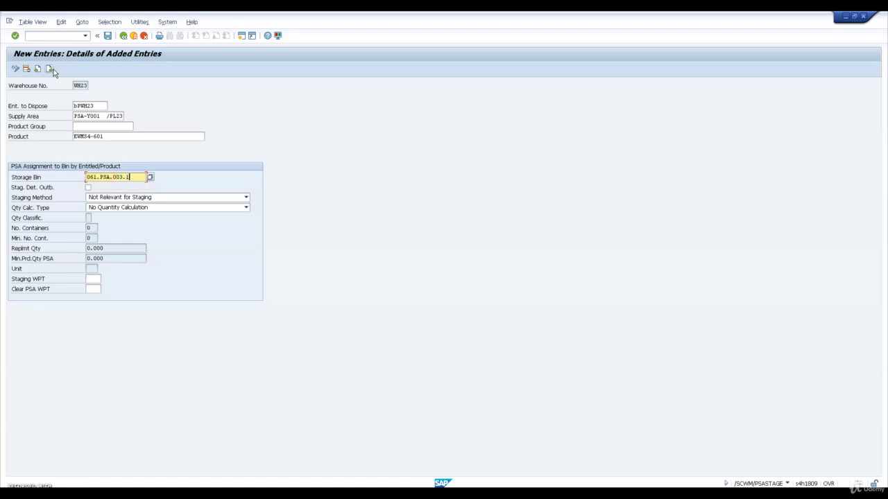
pyautogui.press('Tab')
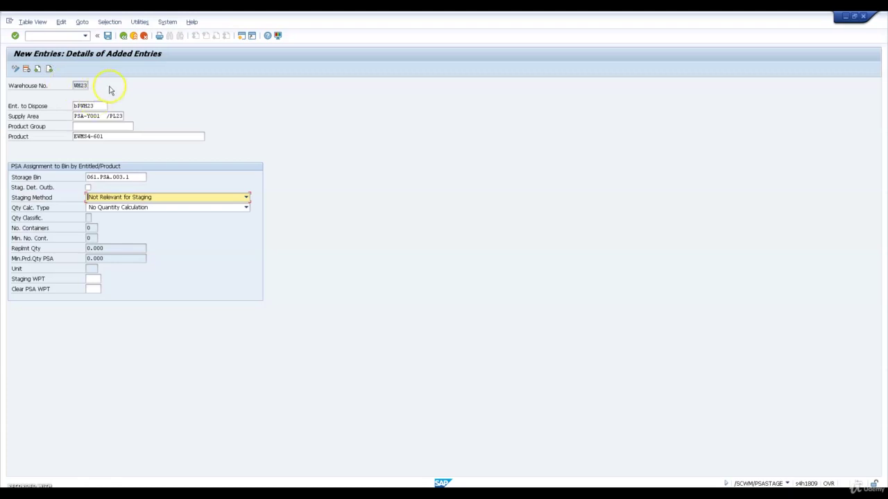
# - Set the staging method to 1 Crate Part Replenishment and the quantity calculation type to 1 Calculation Based on Packaging Specification
pyautogui.click(183, 198)
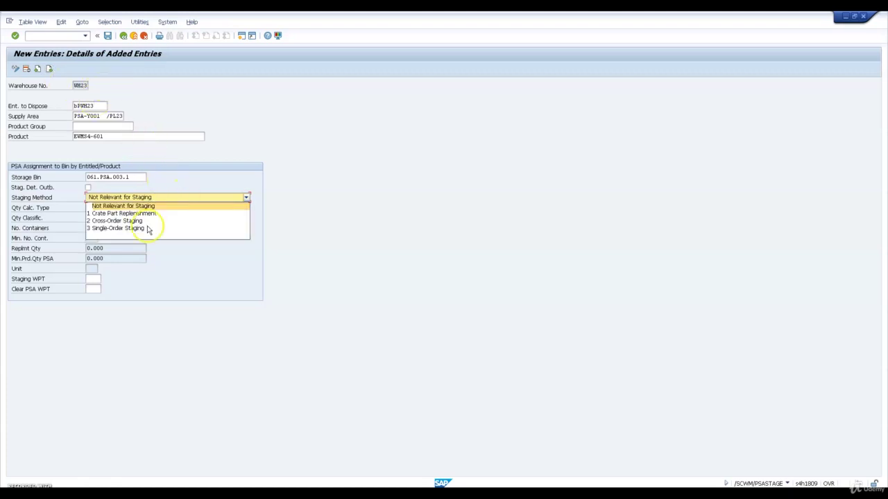
pyautogui.click(129, 214)
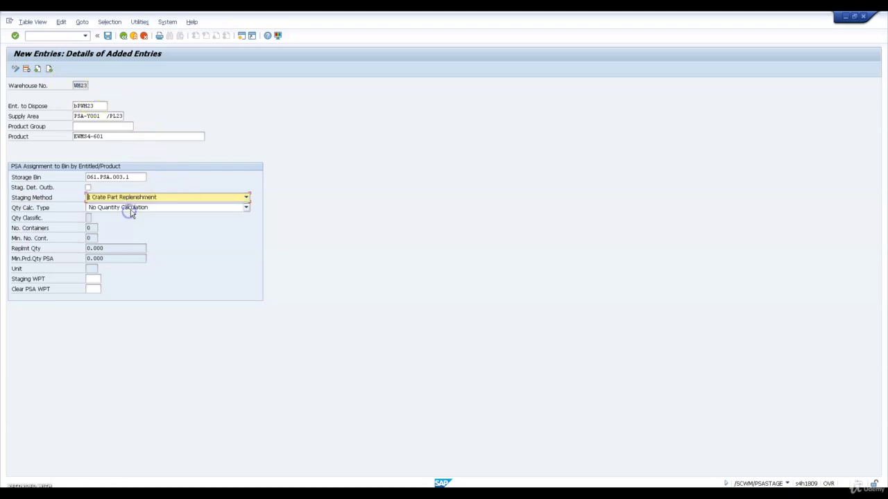
pyautogui.click(134, 208)
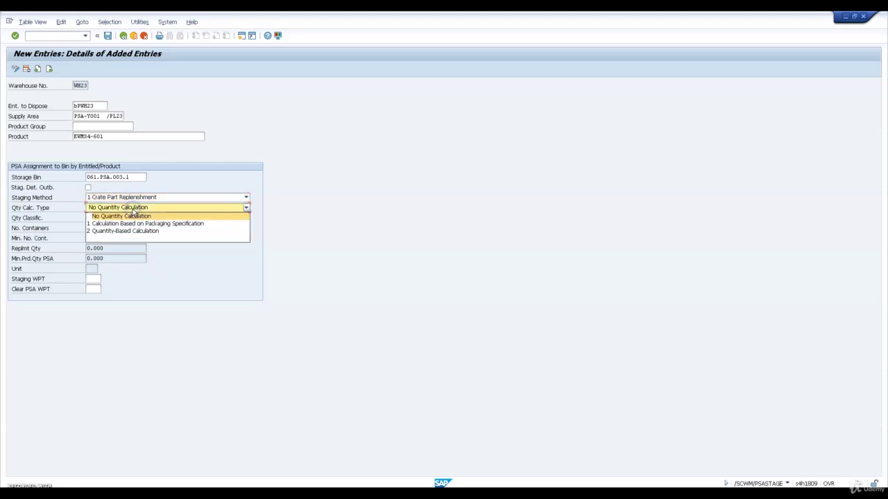
pyautogui.click(132, 224)
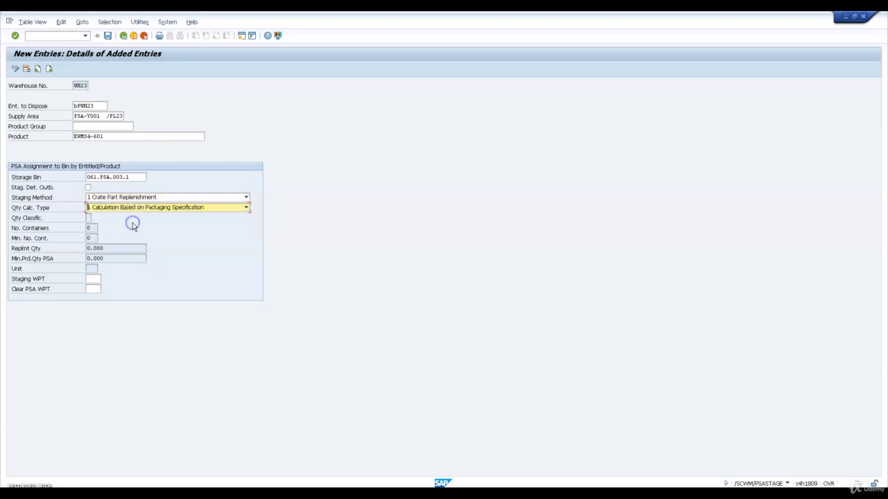
pyautogui.press('Return')
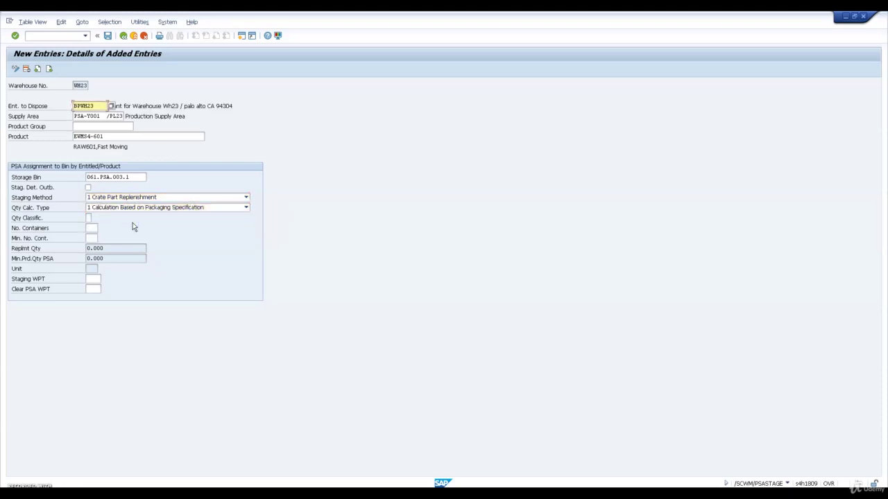
# - Set the quantity classification to P and both the number and minimum number of containers to 2, and save the entry
pyautogui.click(91, 227)
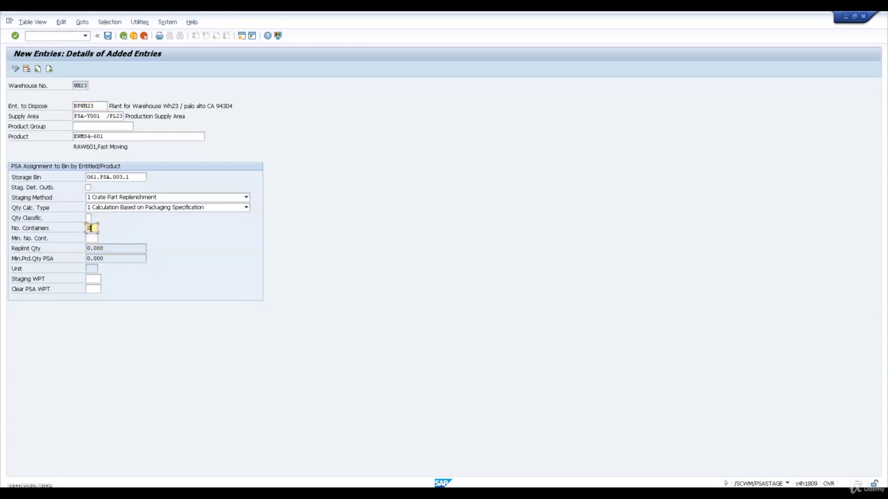
pyautogui.write('2')
pyautogui.click(89, 218)
pyautogui.write('p')
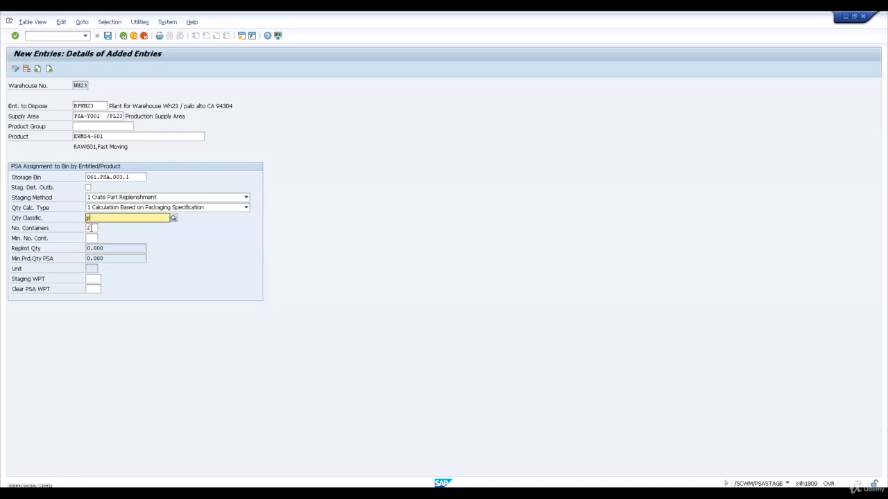
pyautogui.click(90, 228)
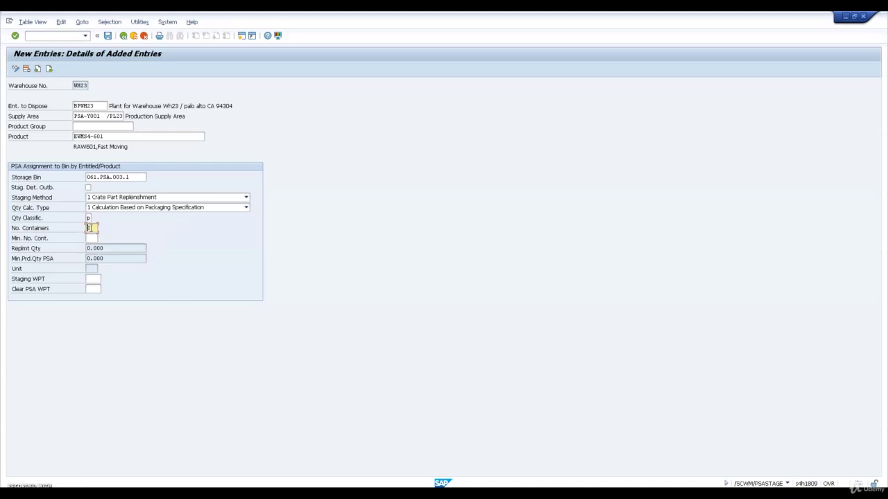
pyautogui.click(89, 218)
pyautogui.click(92, 238)
pyautogui.write('2')
pyautogui.press('Return')
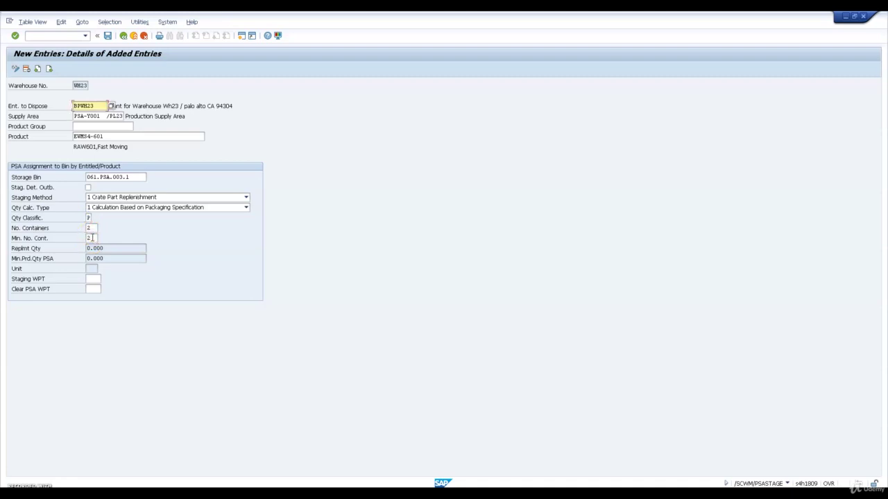
pyautogui.hotkey('ctrl', 's')
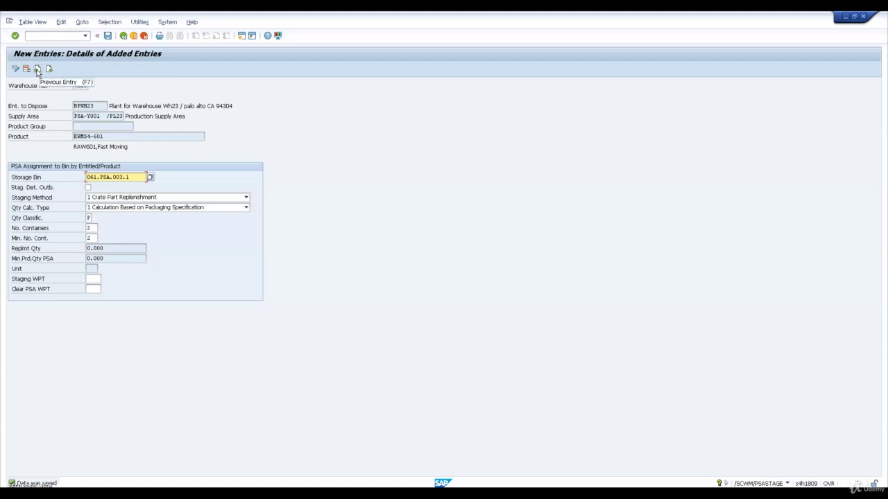
pyautogui.click(107, 35)
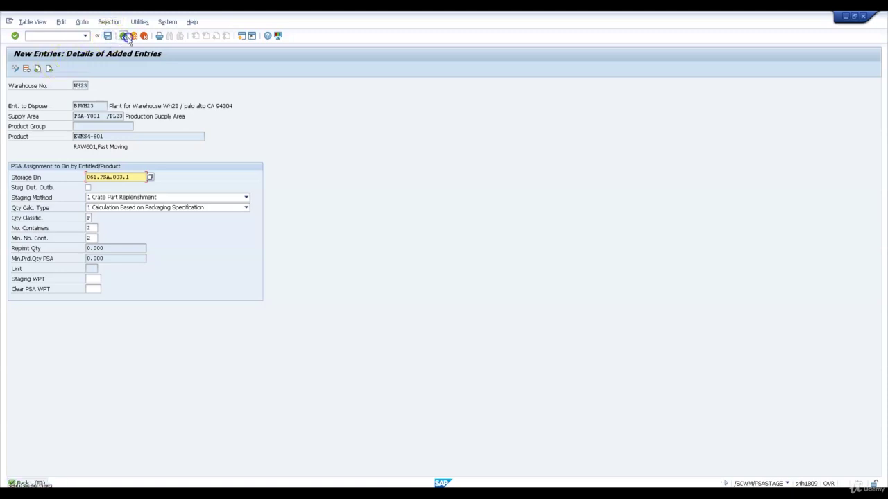
# - Create another bin assignment entry for party entitled BPWH23 and supply area PSA-Y001 in plant PL23, with no product group
pyautogui.click(123, 35)
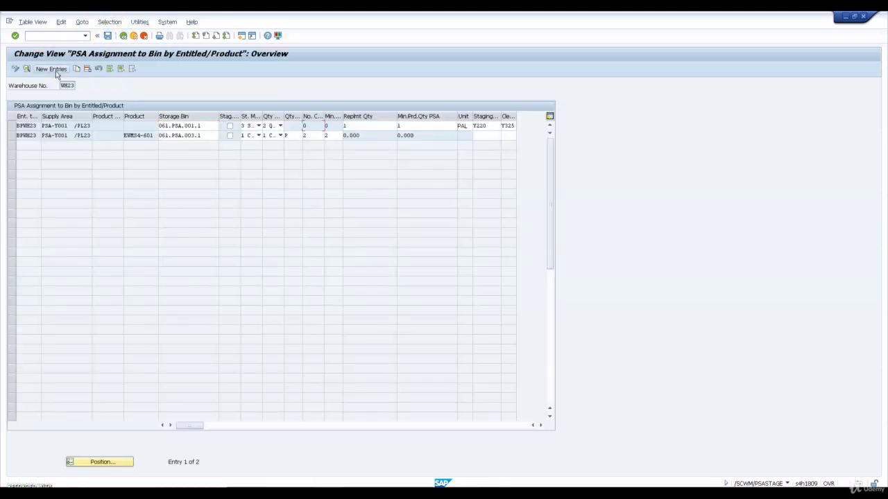
pyautogui.click(55, 70)
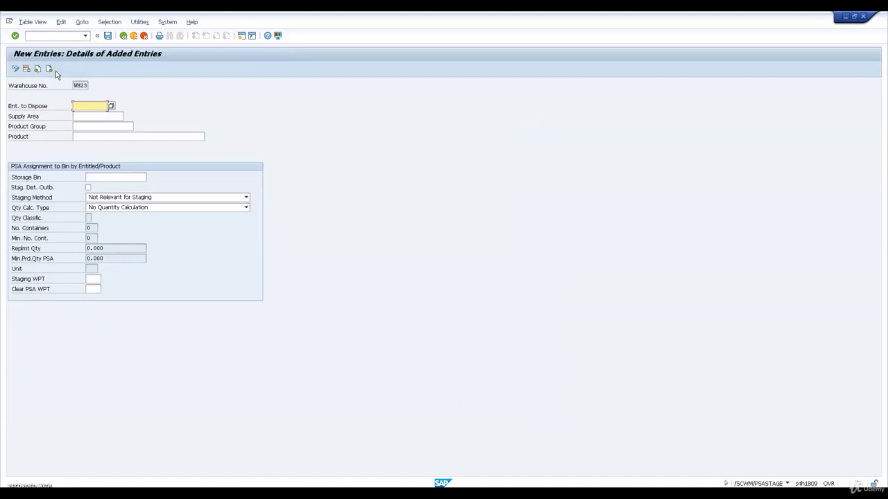
pyautogui.write('b')
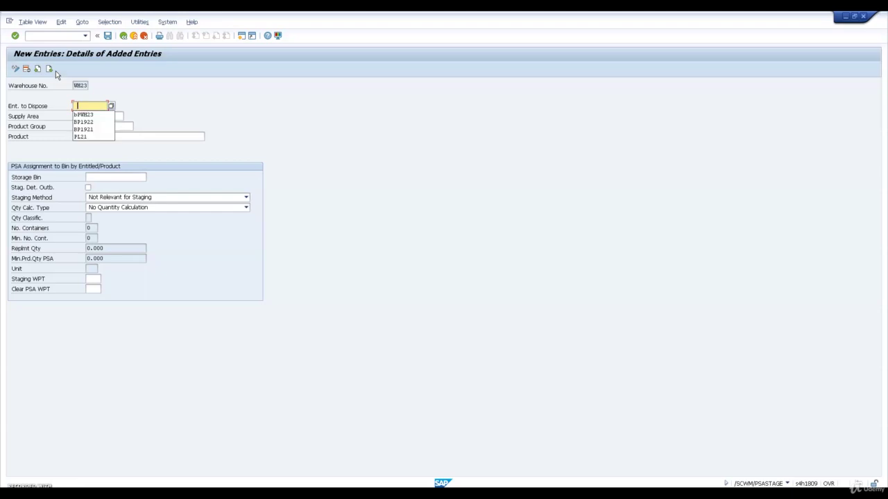
pyautogui.press('Down')
pyautogui.press('Return')
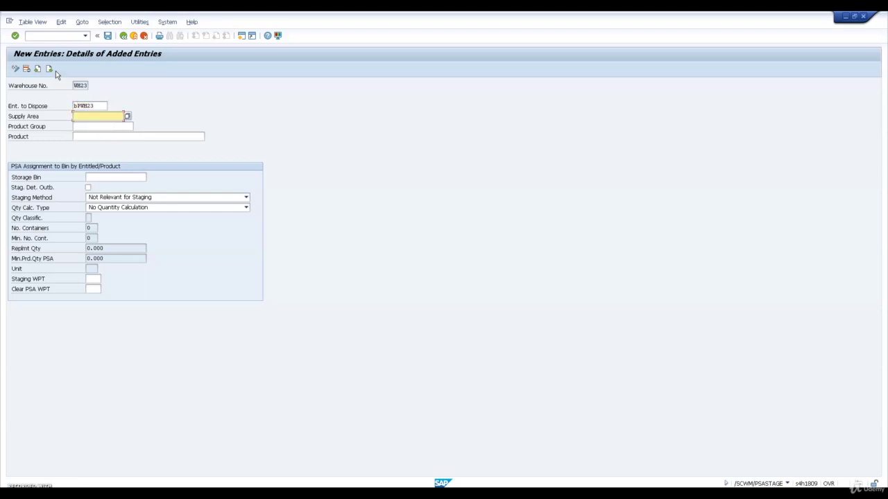
pyautogui.write('P')
pyautogui.press('Down')
pyautogui.press('Return')
pyautogui.press('Tab')
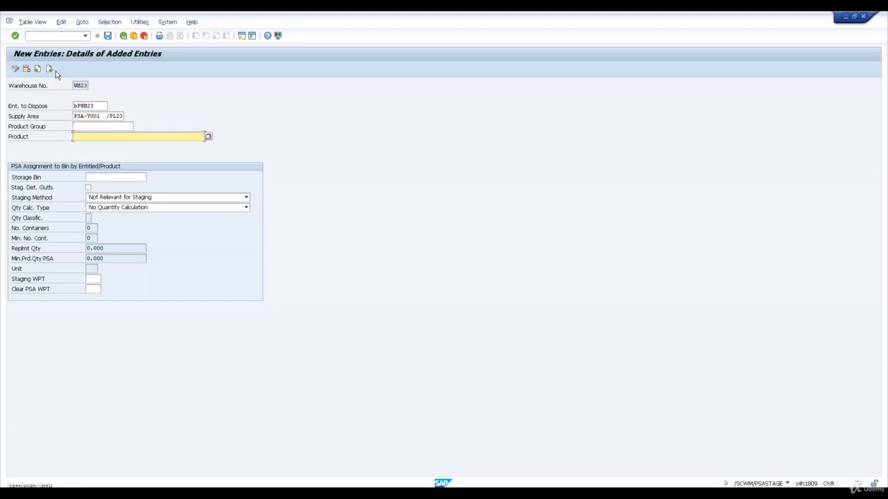
# - Enter product EWMS4-503 and assign it storage bin 061.PSA.002.1
pyautogui.write('EWMS')
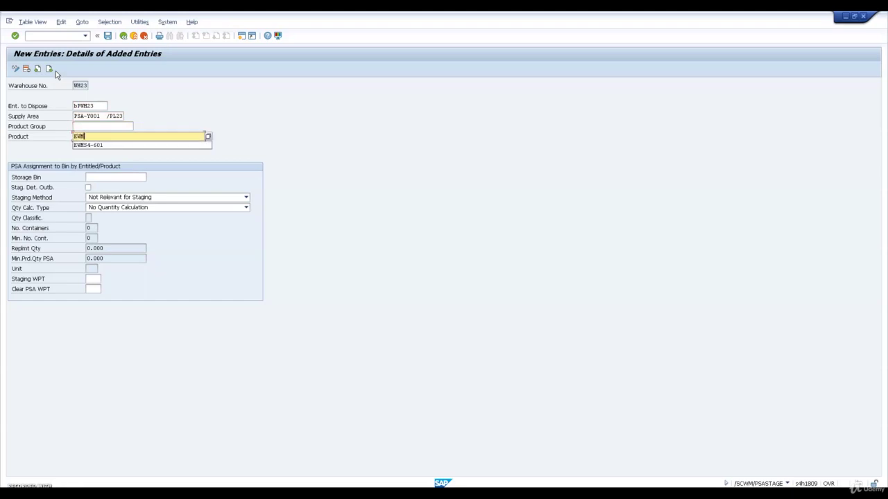
pyautogui.write('4-503')
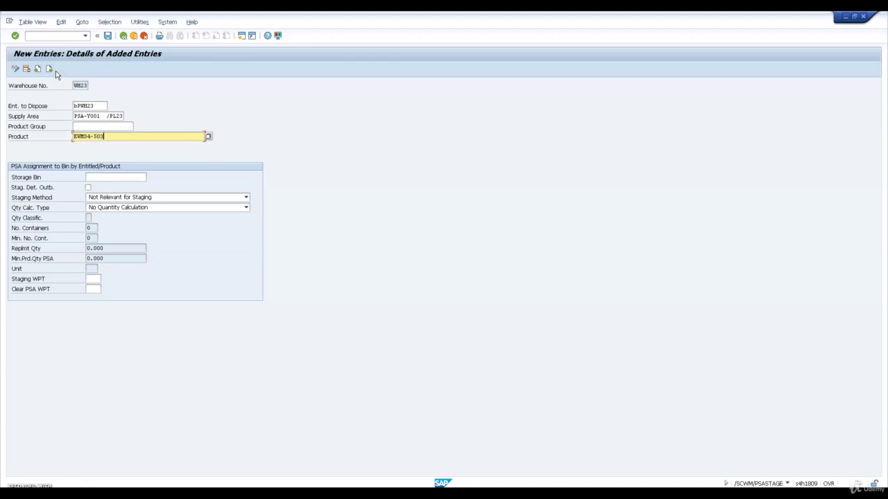
pyautogui.press('Return')
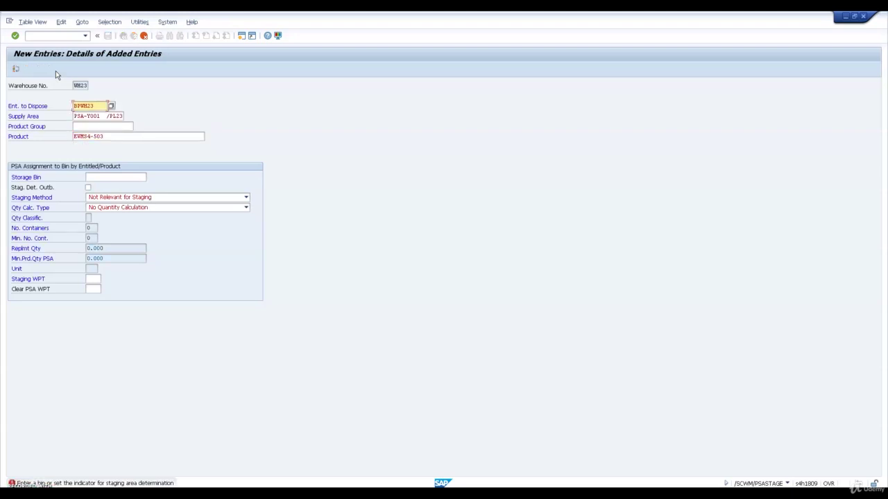
pyautogui.click(101, 178)
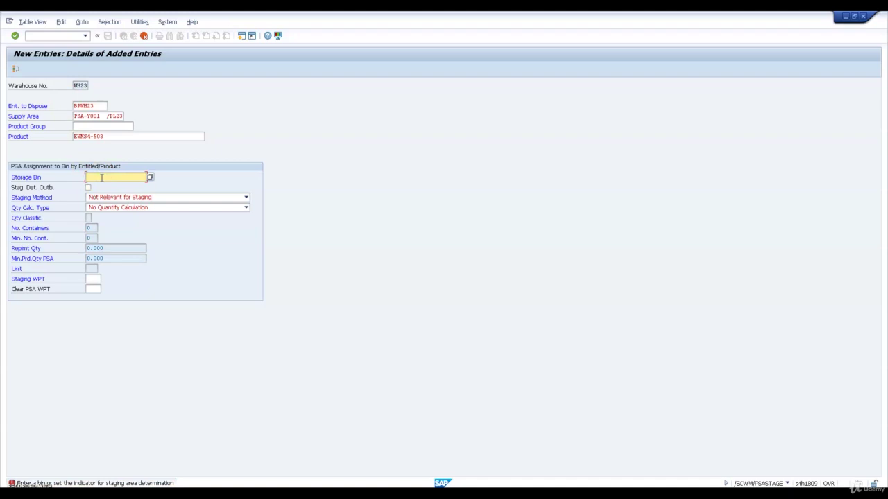
pyautogui.write('061.PSA.0')
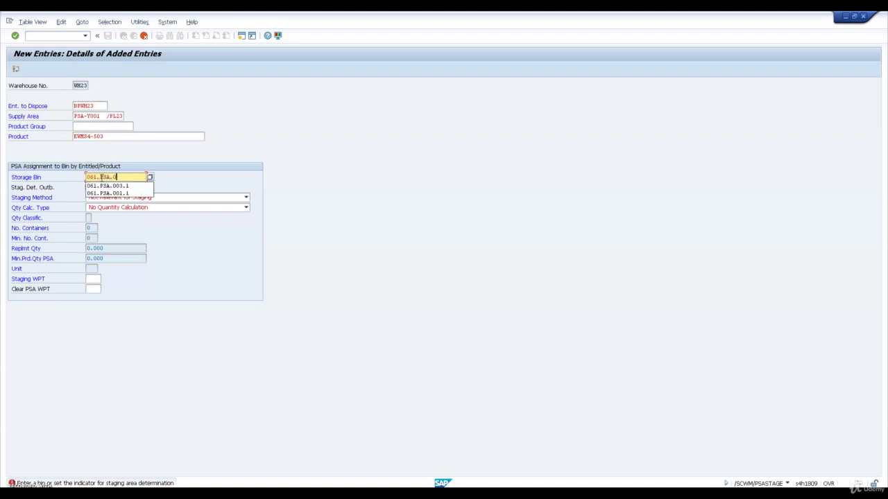
pyautogui.write('2')
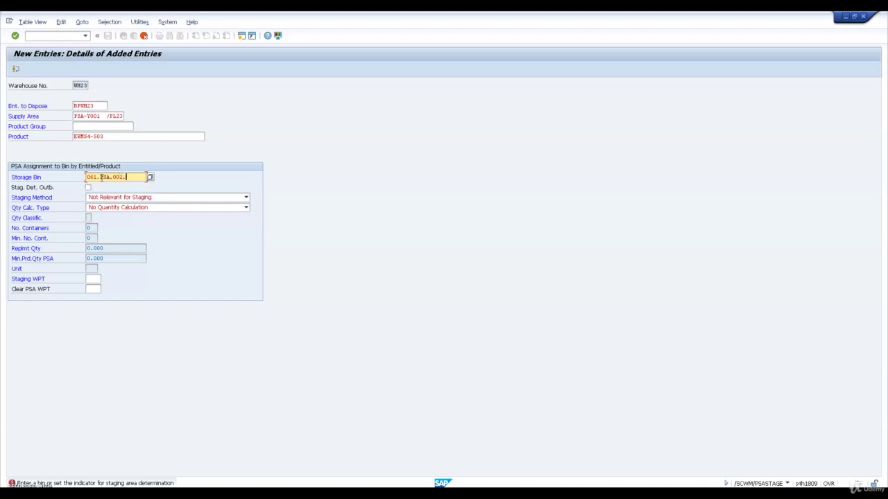
pyautogui.write('.1')
pyautogui.press('Return')
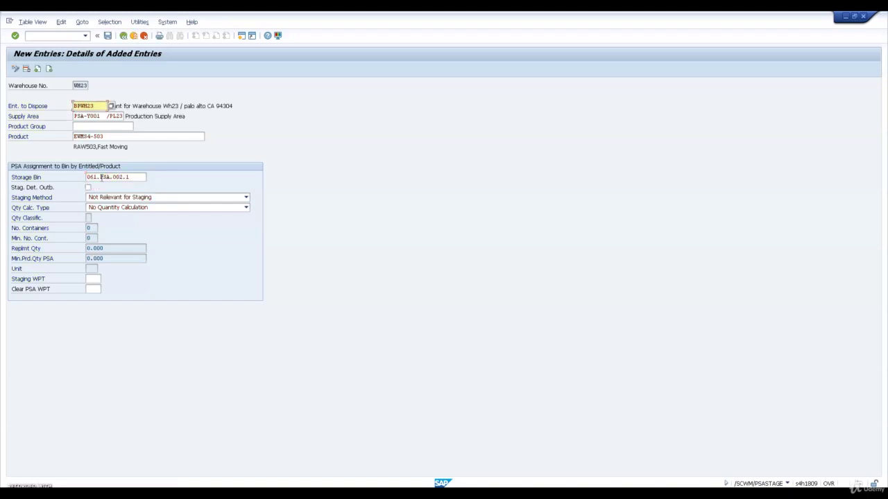
# - Set the staging method to 2 Cross-Order Staging and the quantity calculation type to 2 Quantity-Based Calculation
pyautogui.click(119, 199)
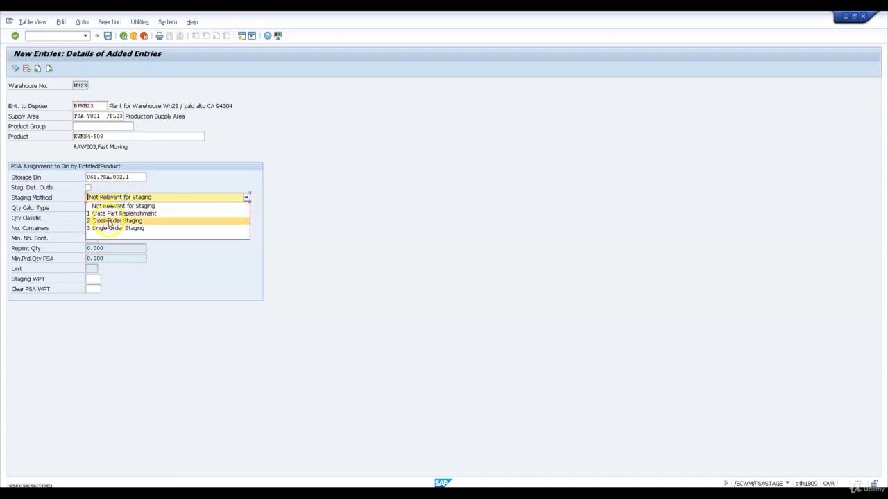
pyautogui.click(109, 221)
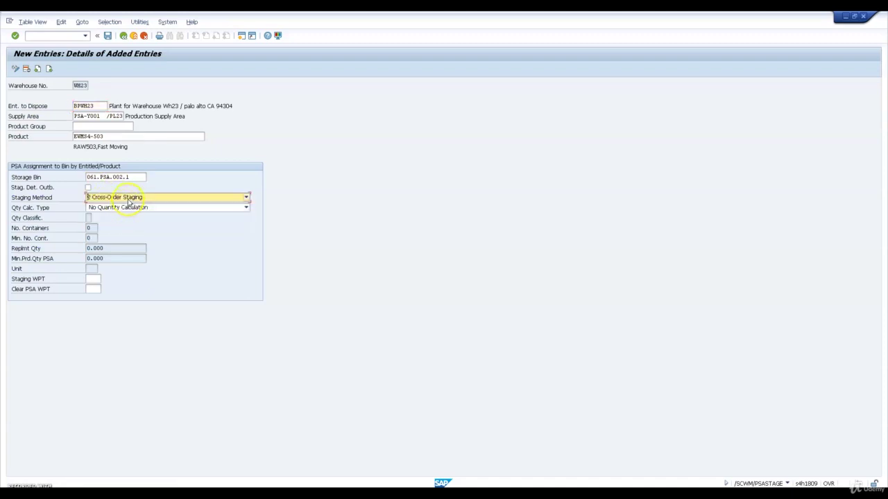
pyautogui.click(128, 199)
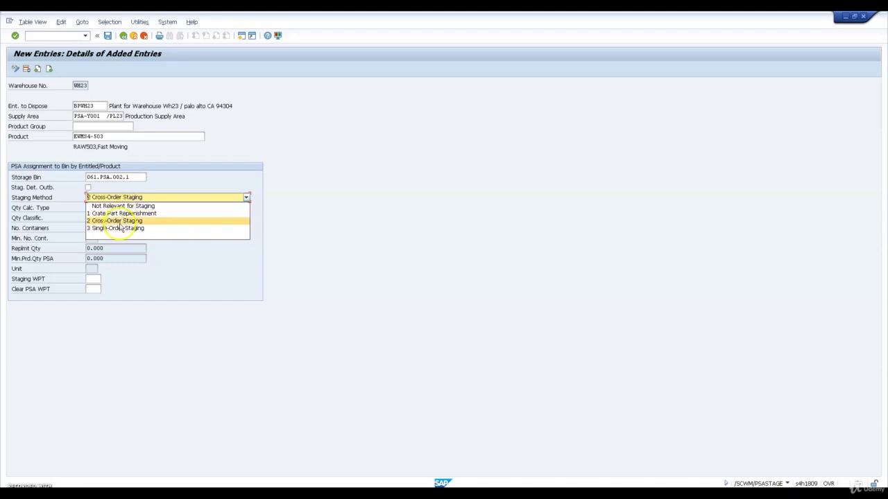
pyautogui.click(161, 183)
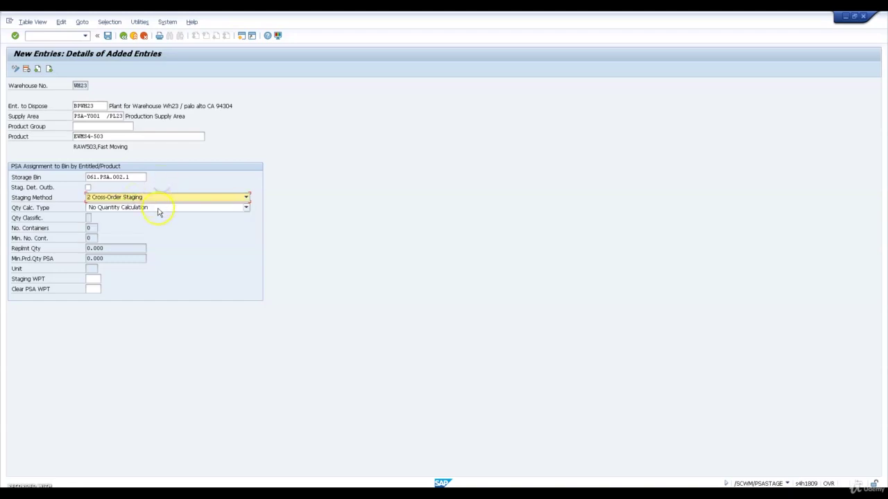
pyautogui.click(158, 208)
pyautogui.click(127, 231)
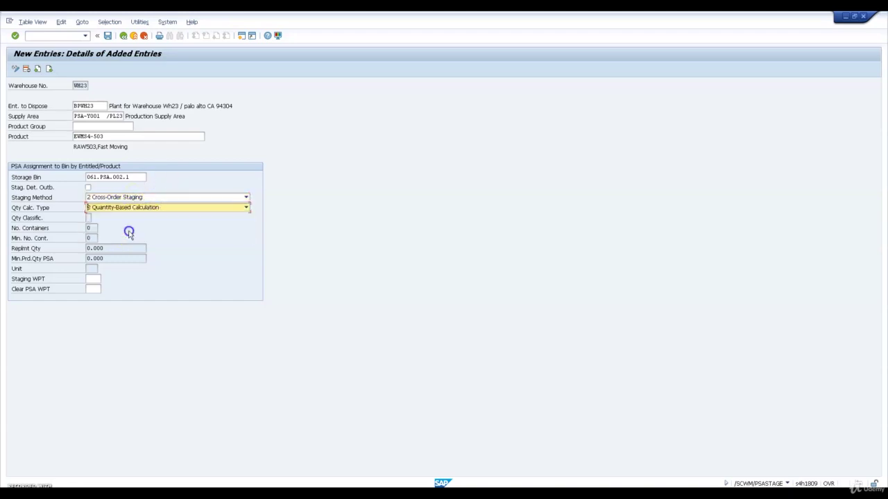
# - Set both the replenishment quantity and the minimum product quantity in the PSA to 2, with unit PAL
pyautogui.click(122, 247)
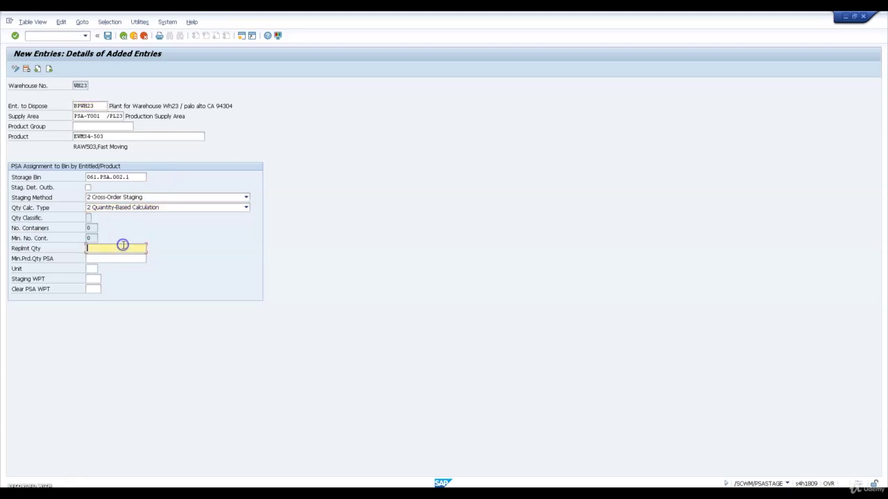
pyautogui.write('2')
pyautogui.press('Tab')
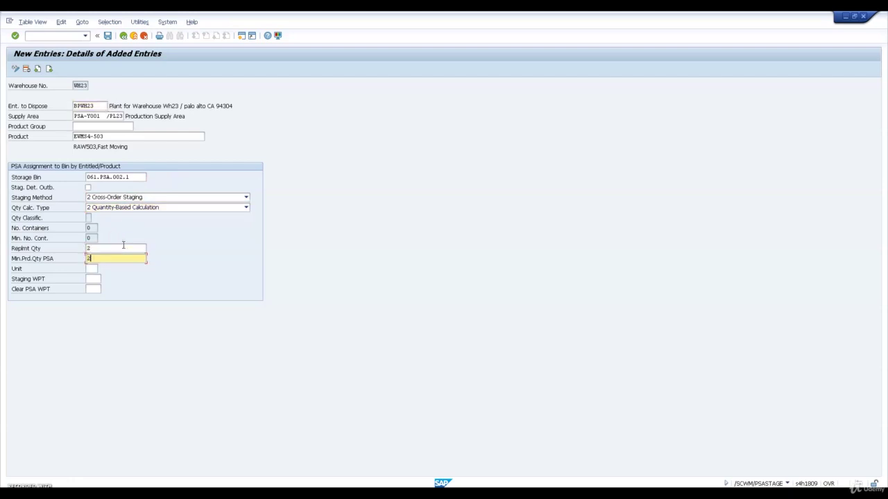
pyautogui.press('Tab')
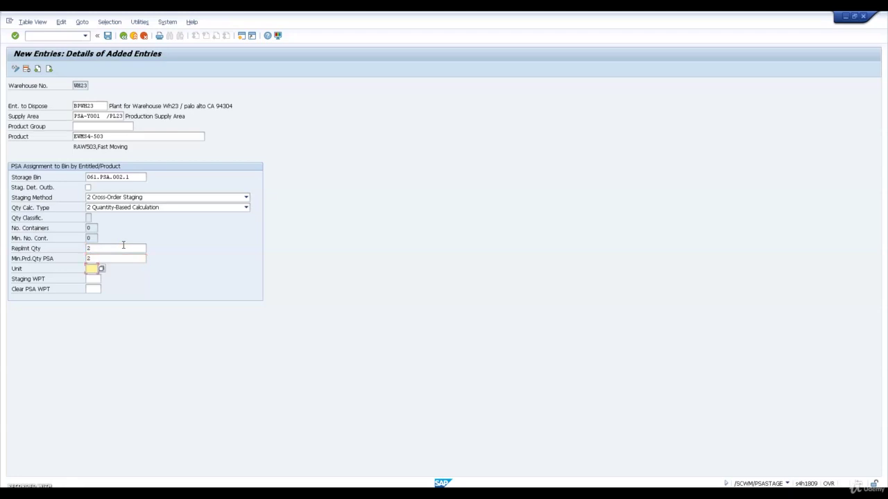
pyautogui.write('PAL')
pyautogui.press('Tab')
pyautogui.write('T320')
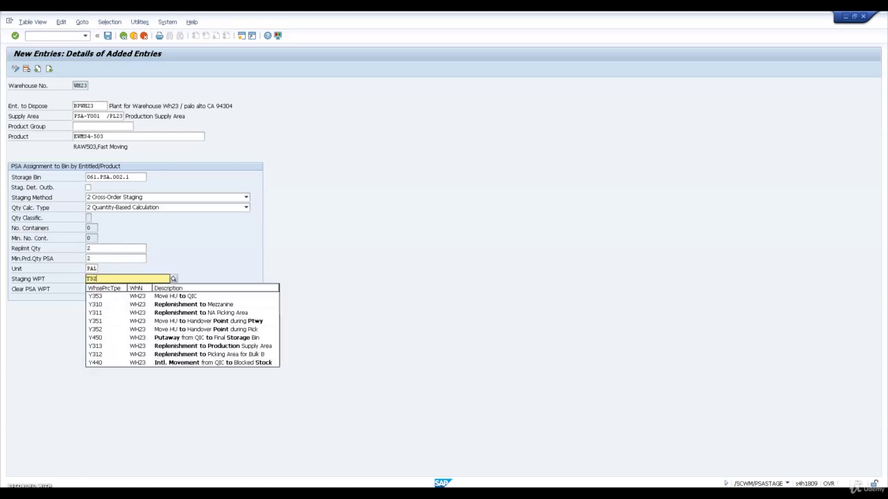
pyautogui.press('Tab')
pyautogui.hotkey('shift', 'Tab')
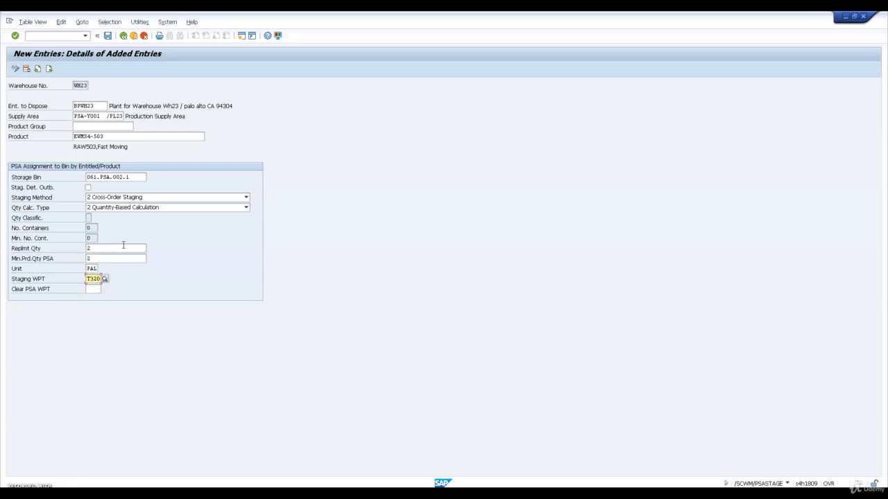
pyautogui.press('BackSpace')
pyautogui.press('BackSpace')
pyautogui.press('BackSpace')
pyautogui.press('BackSpace')
# - Enter Y320 as staging process type and Y325 as clear-PSA process type, then save the entry and leave the bin assignments
pyautogui.write('Y320')
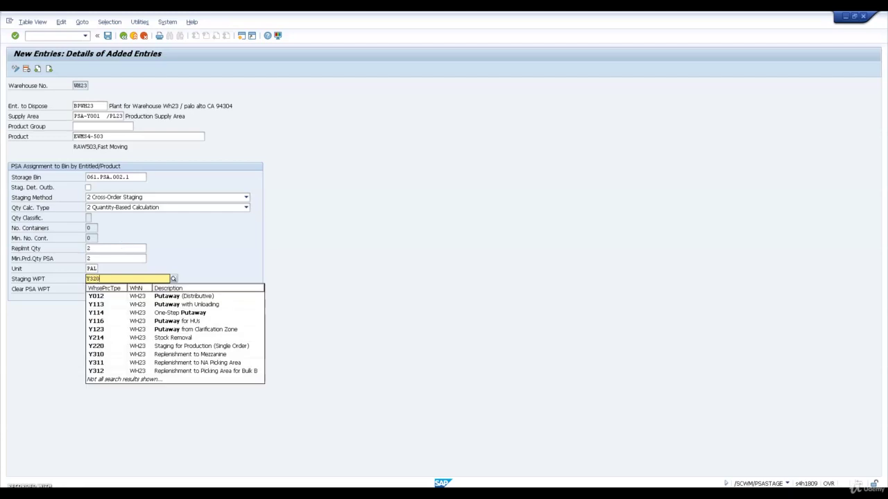
pyautogui.press('Tab')
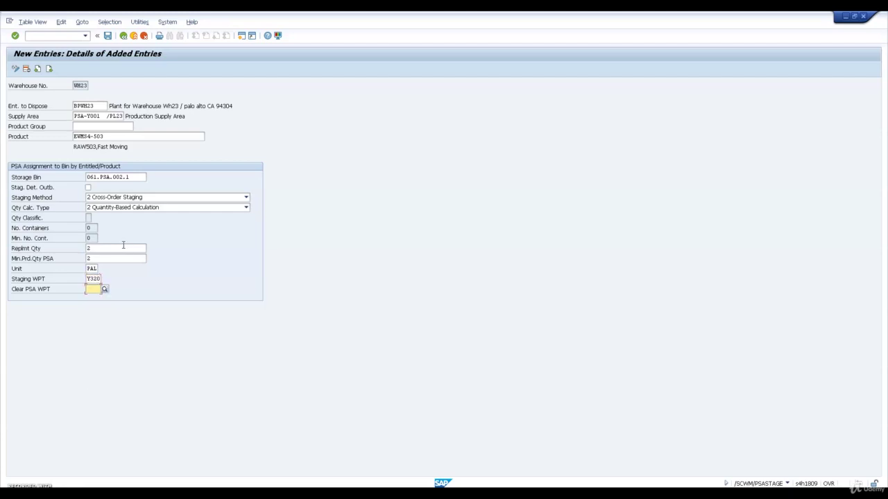
pyautogui.write('Y325')
pyautogui.press('Tab')
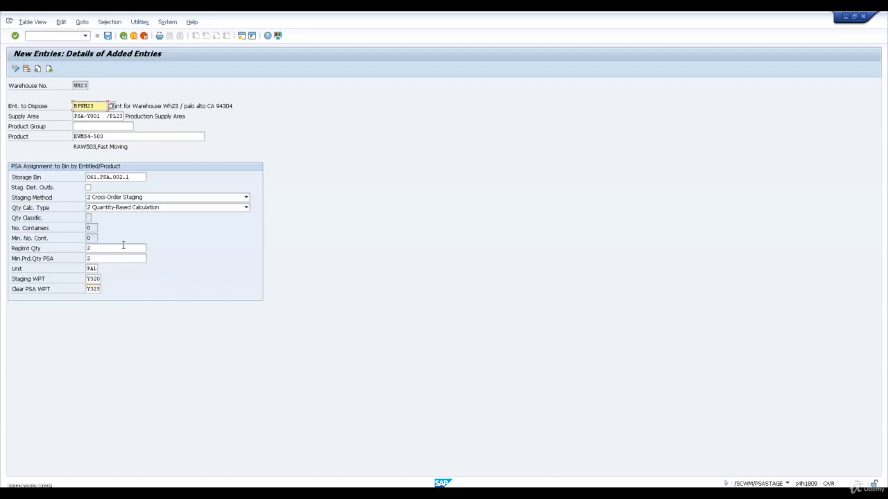
pyautogui.hotkey('ctrl', 's')
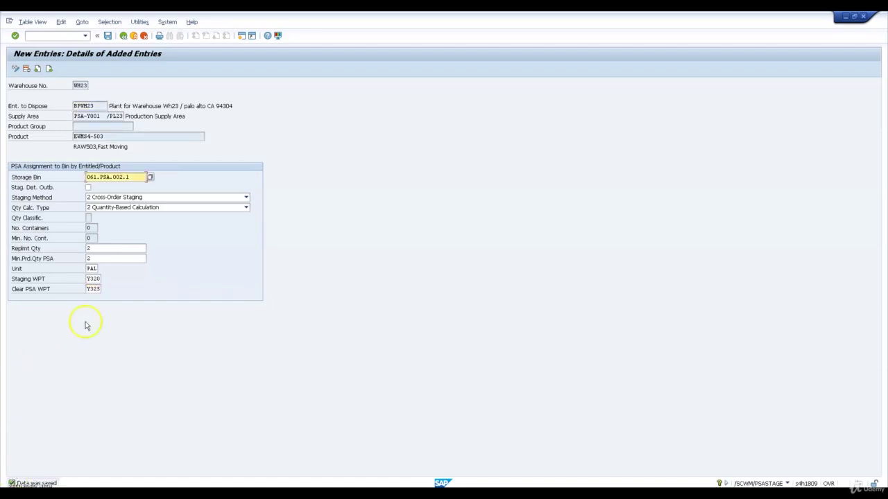
pyautogui.click(125, 38)
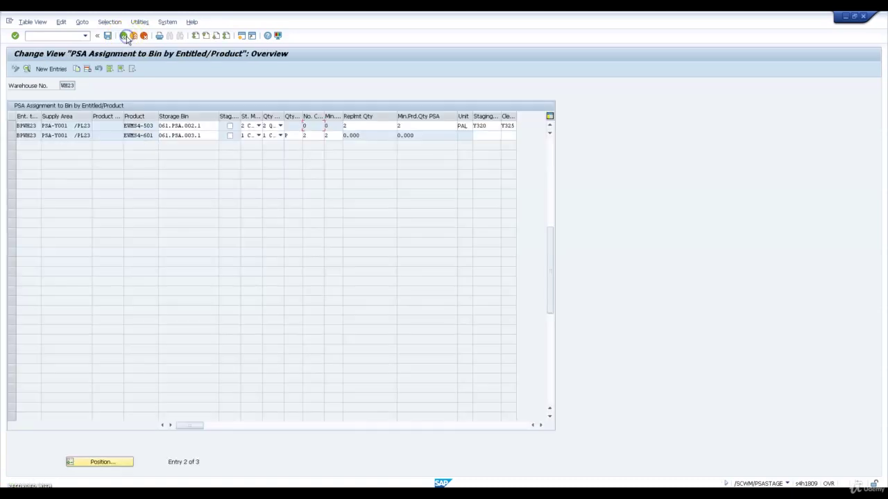
pyautogui.click(126, 38)
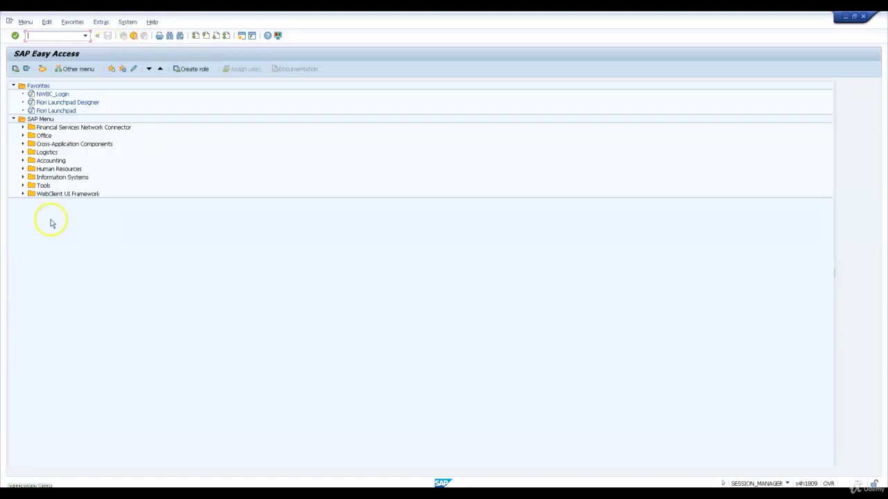
# - Run transaction LPK1 and start a control cycle for supply area PSA-Y001 in plant PL23 without a material
pyautogui.click(48, 35)
pyautogui.write('lpk1')
pyautogui.press('Return')
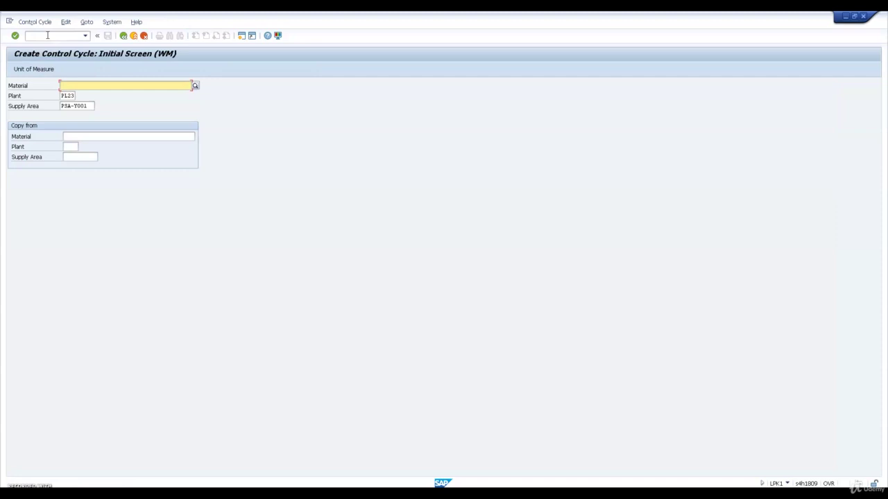
pyautogui.press('Return')
pyautogui.press('Tab')
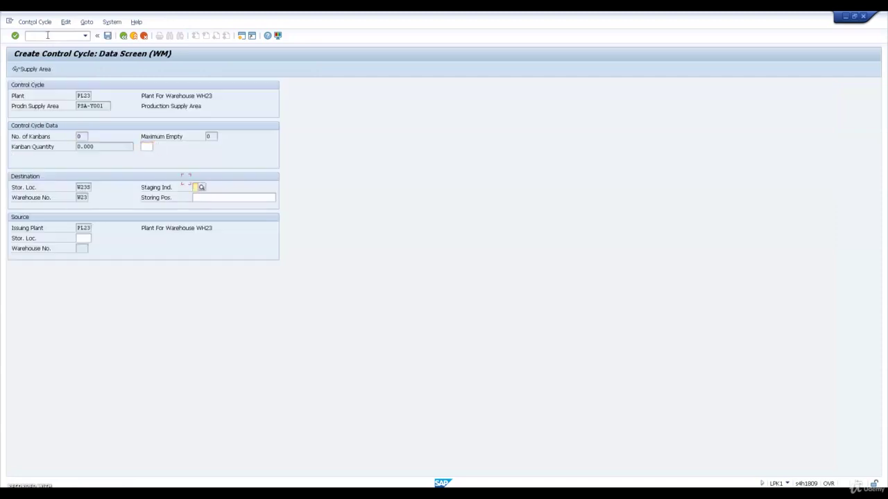
# - Set the control cycle's staging indicator to 5 and its source storage location to W23S, then save and leave the transaction
pyautogui.write('5')
pyautogui.press('Tab')
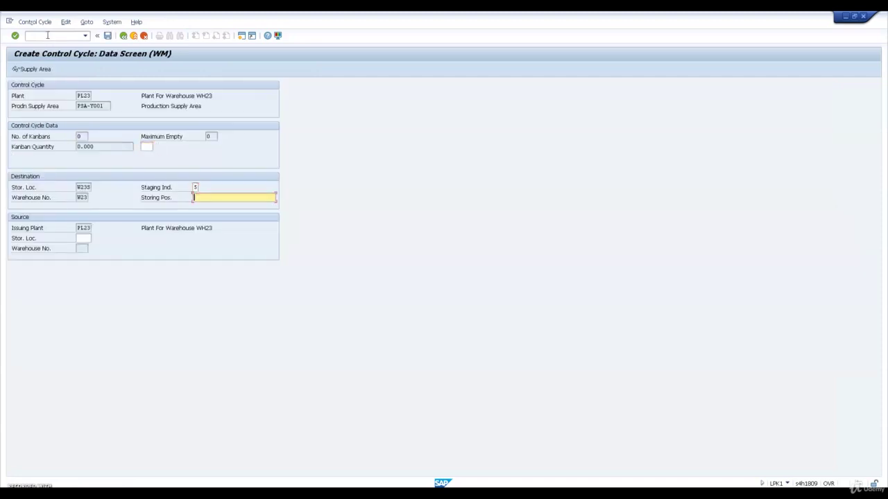
pyautogui.press('Tab')
pyautogui.write('W23S')
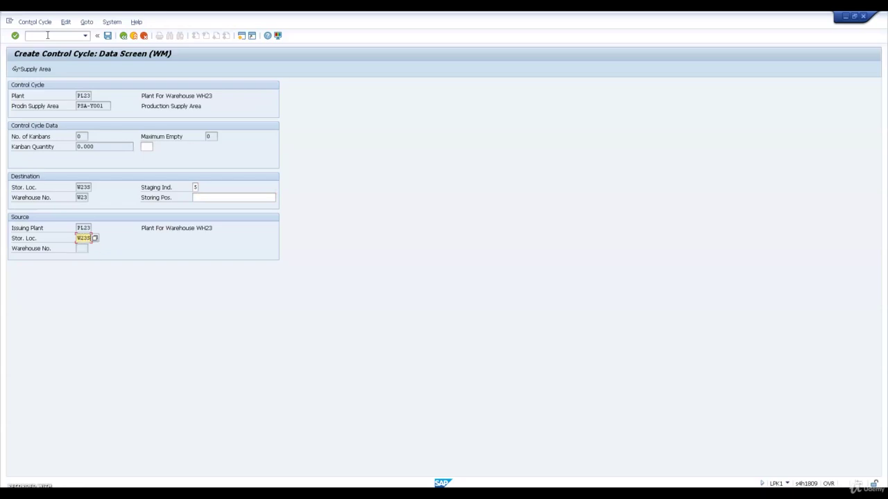
pyautogui.press('Return')
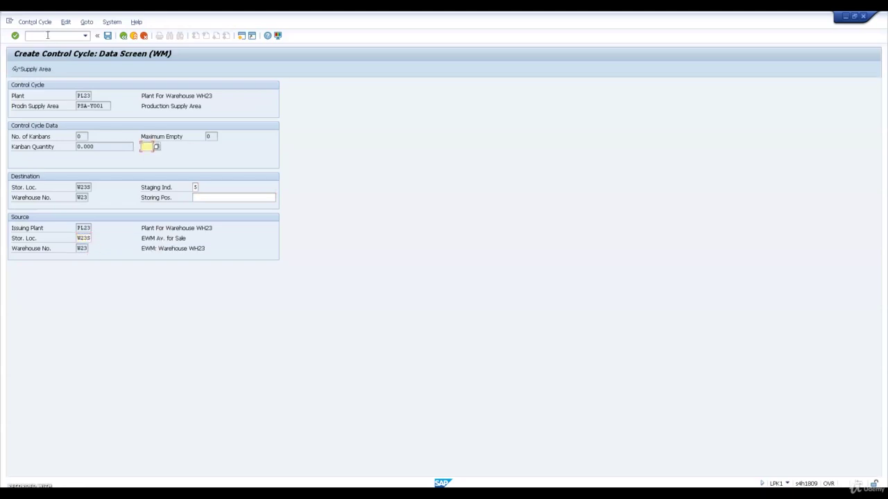
pyautogui.hotkey('ctrl', 's')
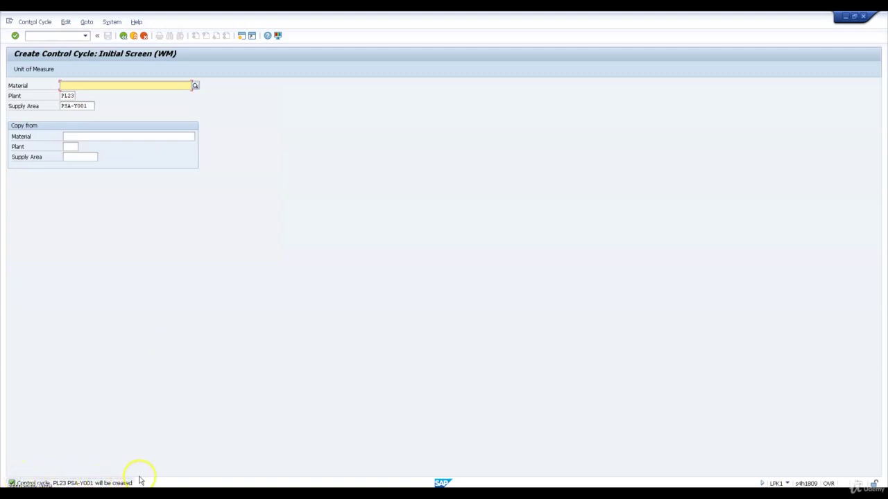
pyautogui.click(143, 36)
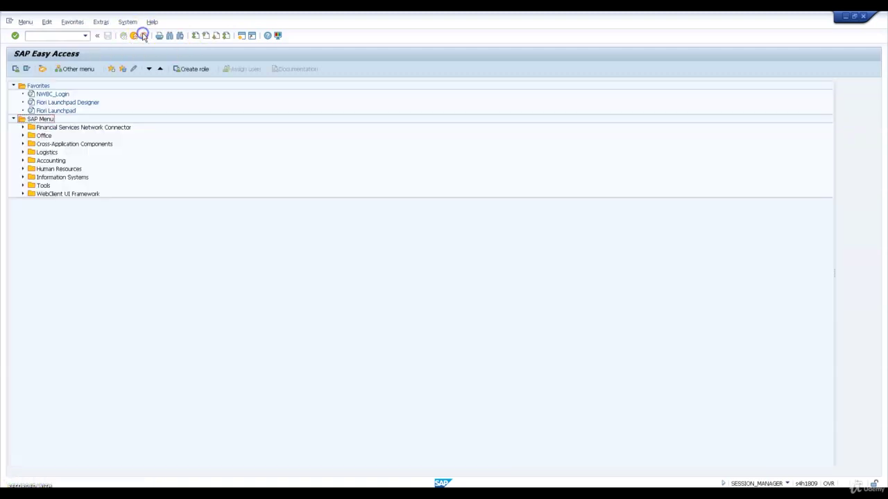
# - Run transaction /n/scwm/rgrp and copy all resource groups with their descriptions from warehouse 1710
pyautogui.click(54, 37)
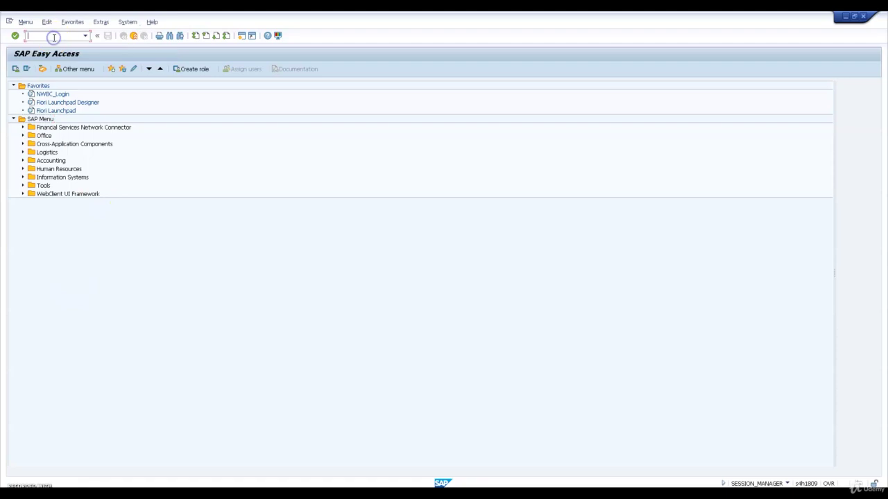
pyautogui.write('/n/scwm/rgrp')
pyautogui.press('Return')
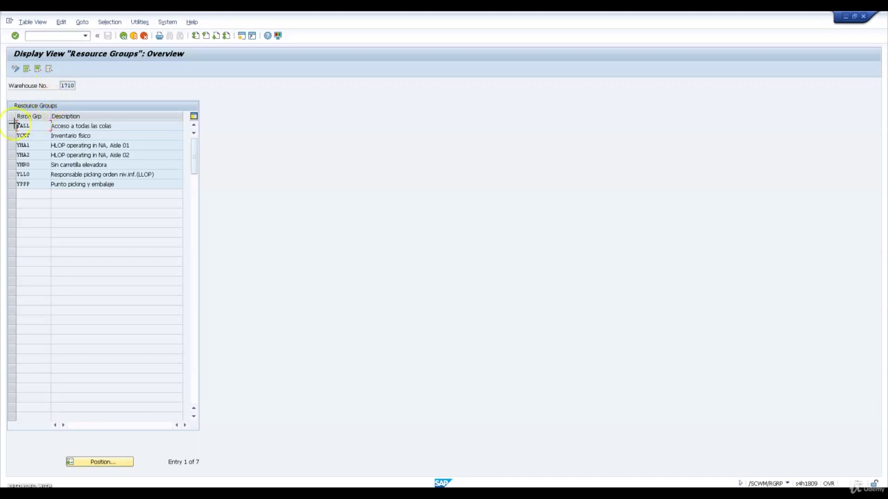
pyautogui.moveTo(16, 123); pyautogui.dragTo(121, 184)
pyautogui.hotkey('ctrl', 'c')
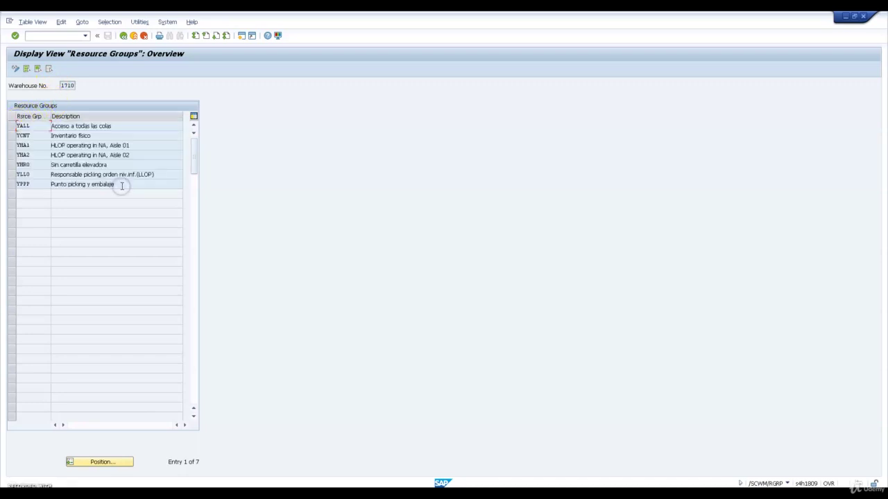
# - Change the work area of the resource groups view to warehouse WH23 and switch it to change mode
pyautogui.click(34, 22)
pyautogui.click(41, 33)
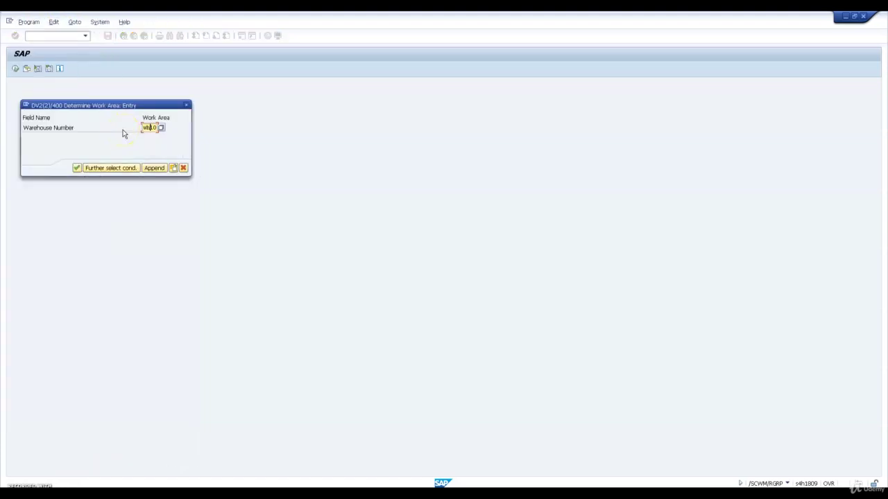
pyautogui.press('Return')
pyautogui.click(71, 86)
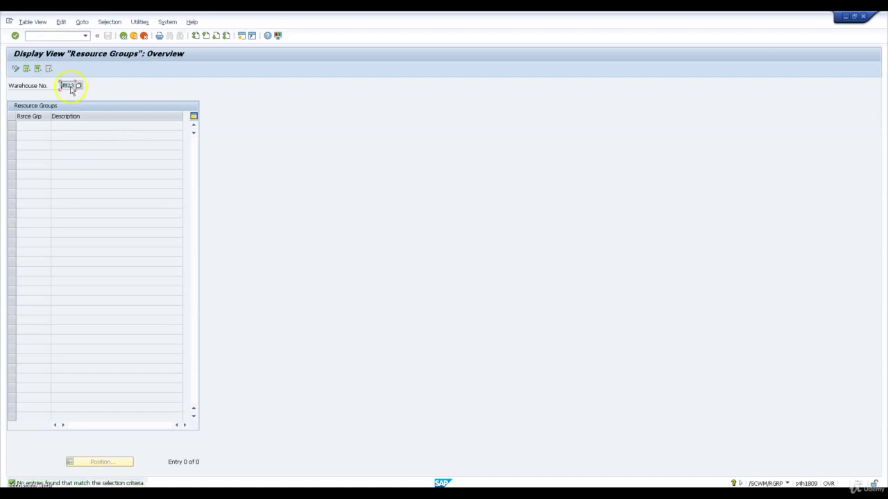
pyautogui.click(15, 68)
# - Paste the copied resource groups YALL to YPPP as new entries for warehouse WH23, save them and leave the transaction
pyautogui.click(36, 70)
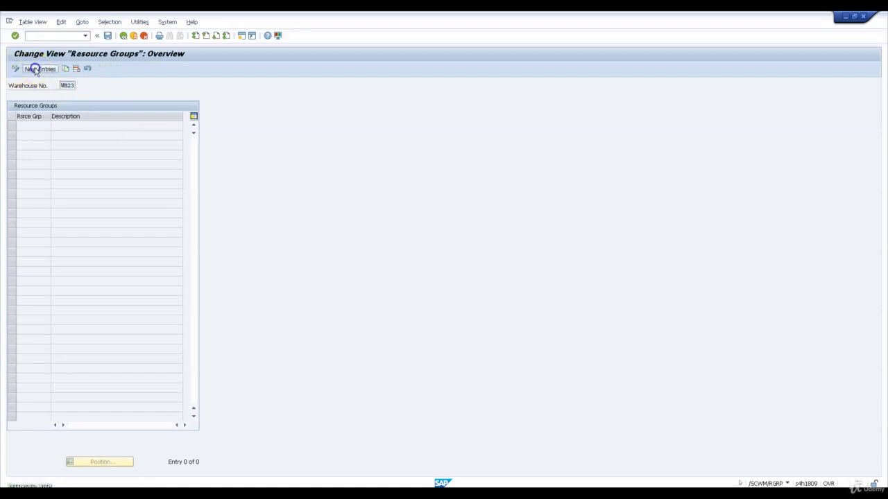
pyautogui.hotkey('ctrl', 'v')
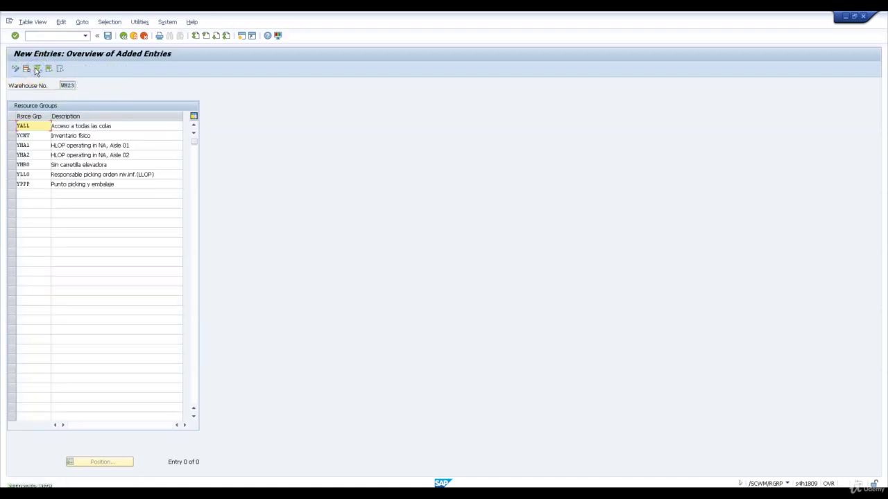
pyautogui.press('Return')
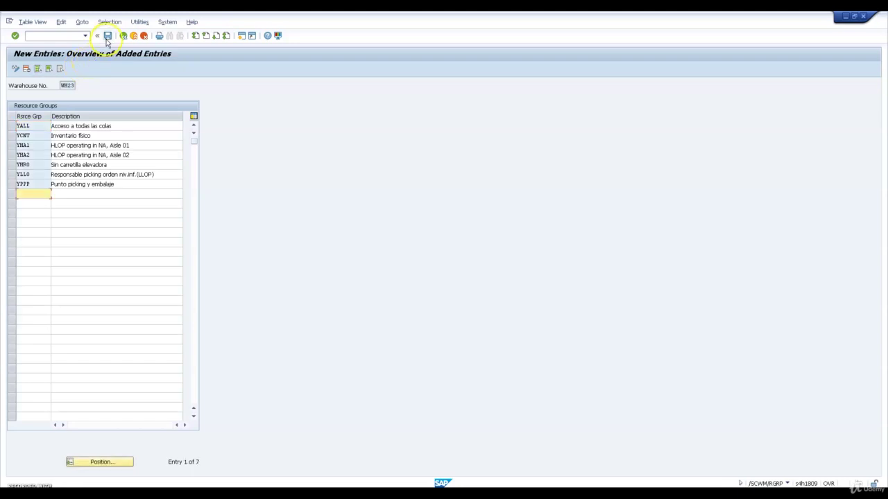
pyautogui.click(108, 35)
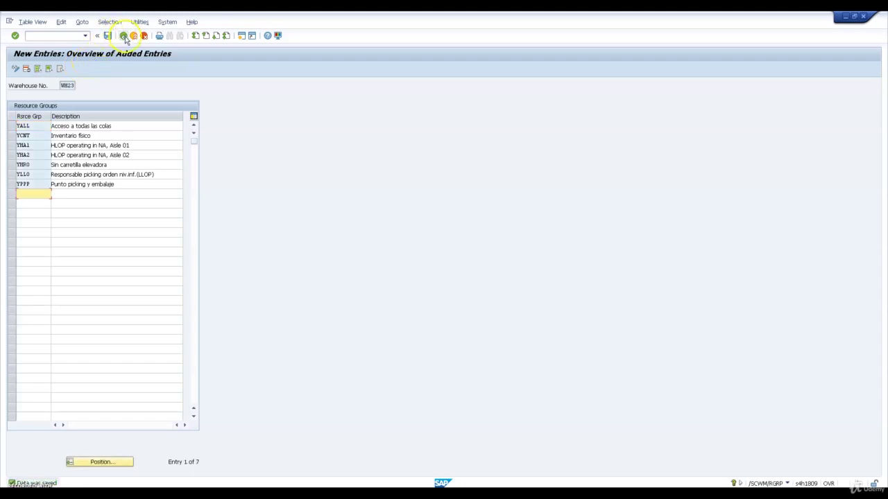
pyautogui.click(124, 35)
pyautogui.click(125, 37)
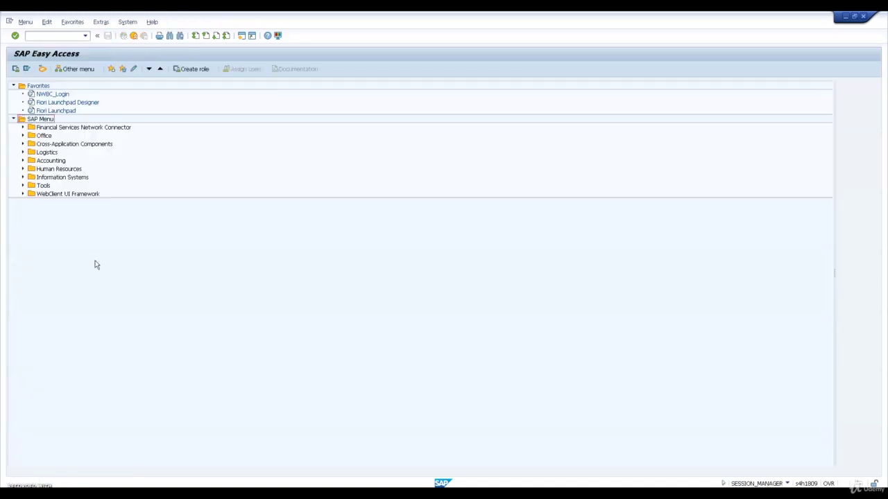
# - Open the queue sequence per resource group view with transaction /n/scwm/qseq
pyautogui.click(59, 37)
pyautogui.write('/n/scwm/qseq')
pyautogui.press('Return')
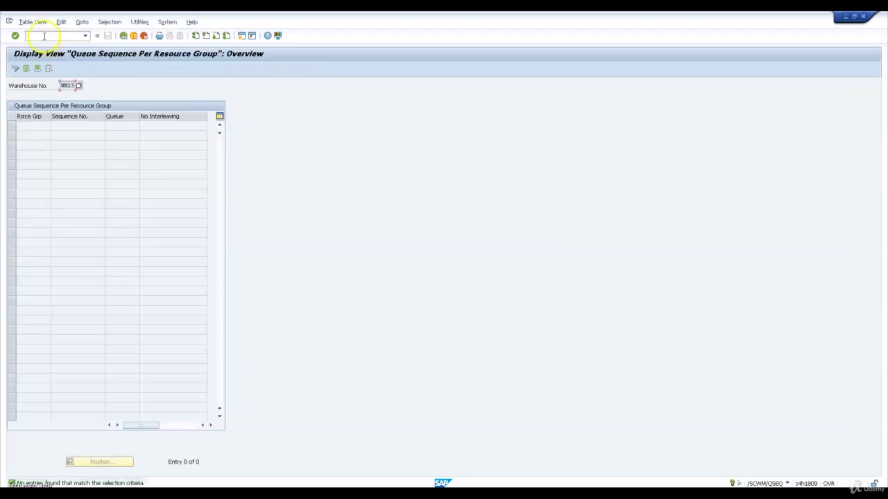
pyautogui.click(48, 36)
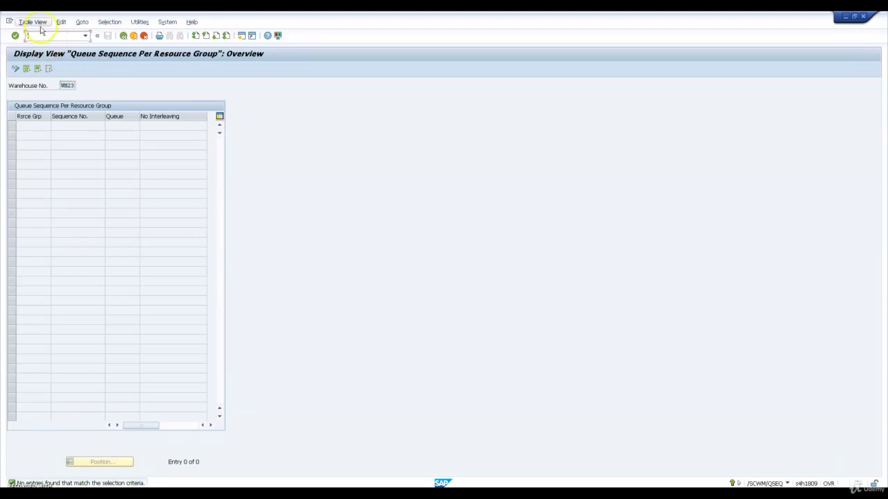
# - Open /scwm/qseq in a new session and set its work area to warehouse 1710
pyautogui.write('/o/scwm/qseq')
pyautogui.press('Return')
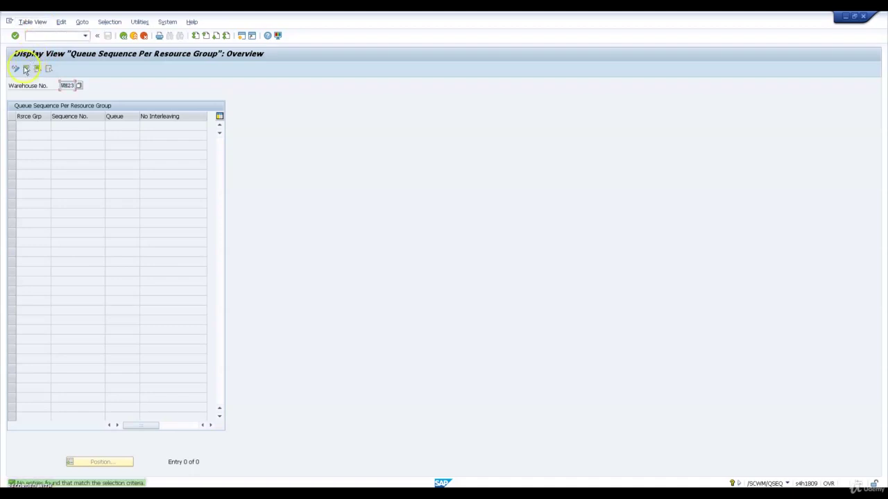
pyautogui.click(32, 21)
pyautogui.click(42, 35)
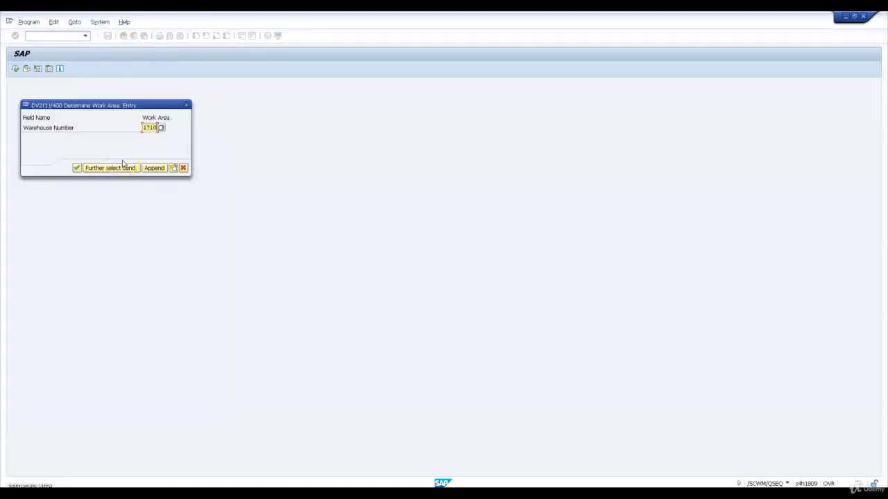
pyautogui.press('Return')
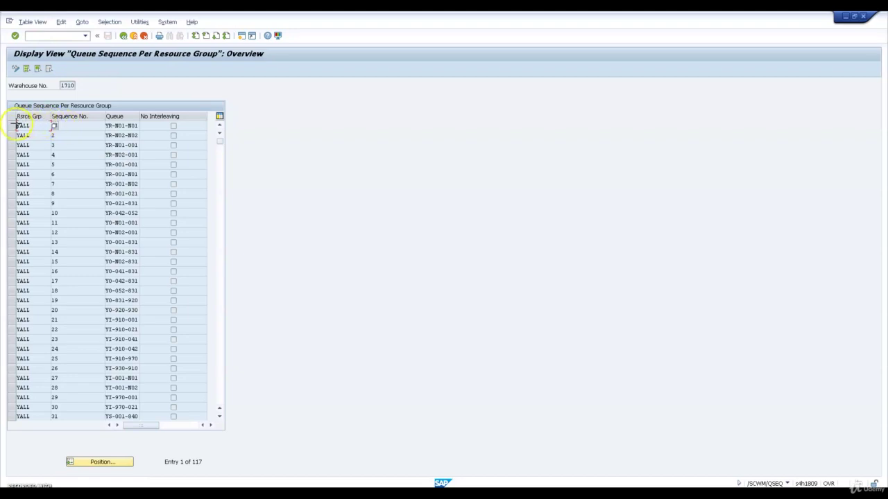
# - Copy the YALL queue sequence rows 1 to 31 from warehouse 1710 and paste them as new entries for warehouse WH23
pyautogui.hotkey('ctrl', 'y')
pyautogui.moveTo(21, 125); pyautogui.dragTo(133, 420)
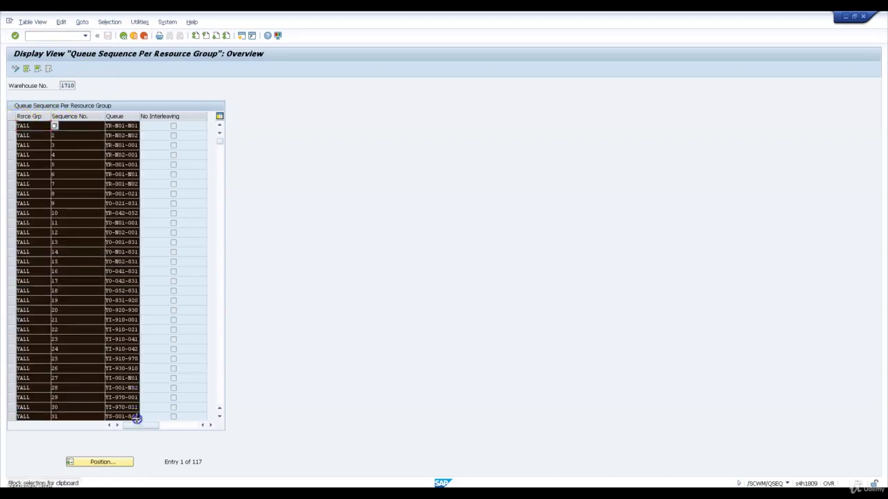
pyautogui.hotkey('ctrl', 'c')
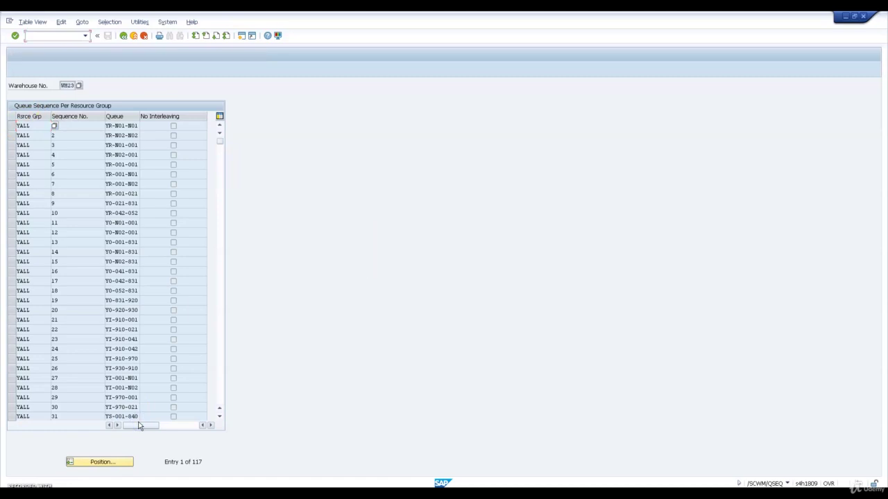
pyautogui.click(16, 70)
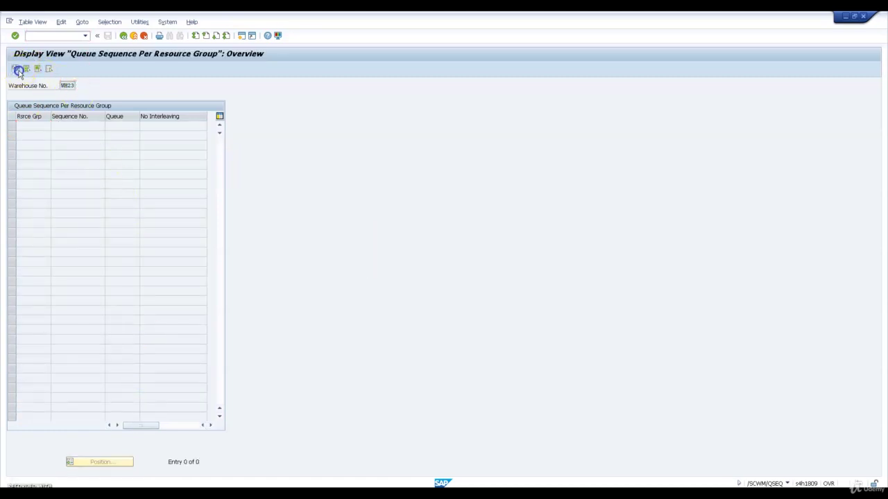
pyautogui.click(30, 68)
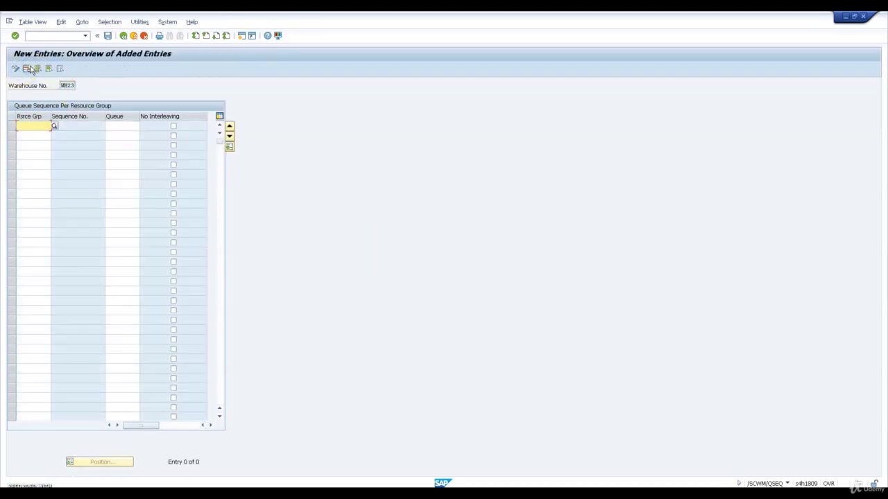
pyautogui.hotkey('ctrl', 'v')
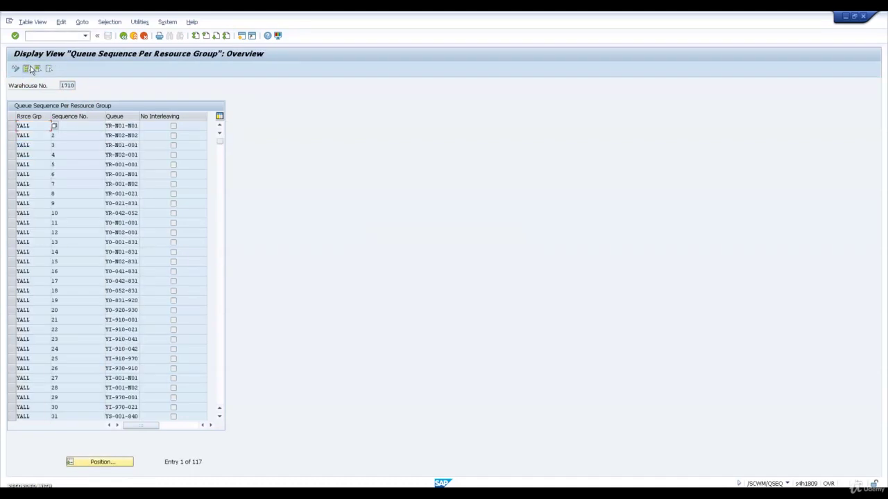
# - Copy the rows from YALL sequence 32 through YHA1 sequence 1 in warehouse 1710 and paste them below row 31 in the WH23 new entries
pyautogui.press('pagedown')
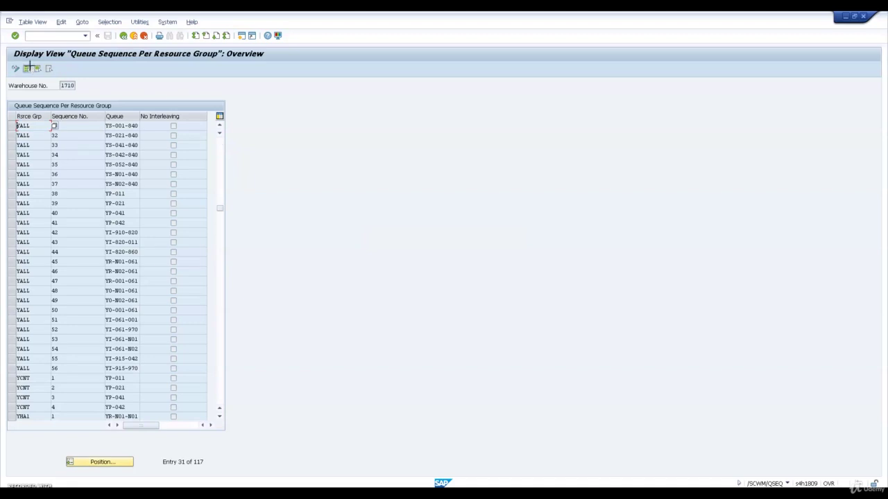
pyautogui.hotkey('ctrl', 'y')
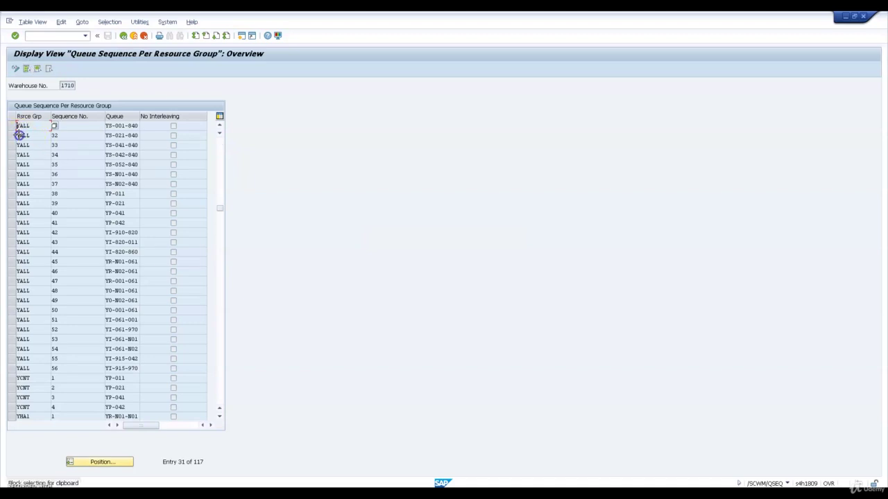
pyautogui.moveTo(18, 132); pyautogui.dragTo(139, 417)
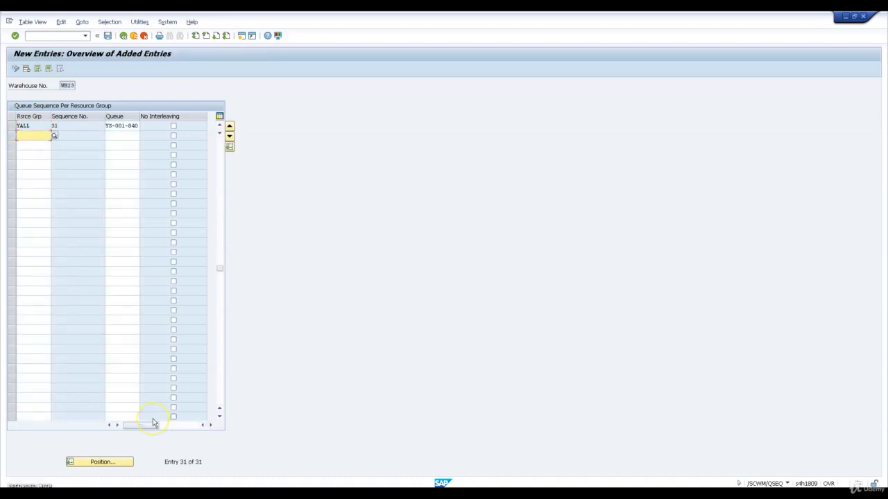
pyautogui.hotkey('ctrl', 'v')
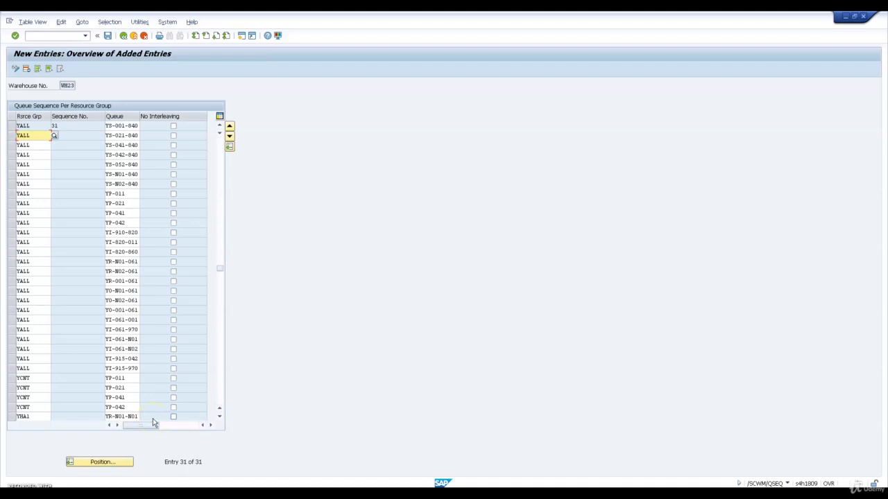
# - Return to the warehouse 1710 queue sequence list and bring up the next block of rows, starting at YHA1, for copying
pyautogui.hotkey('alt', 'Tab')
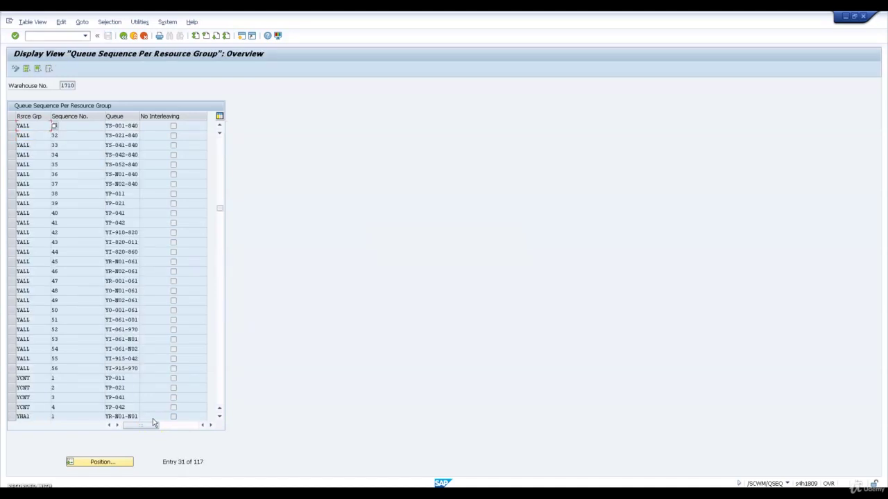
pyautogui.scroll(-1, 154, 416)
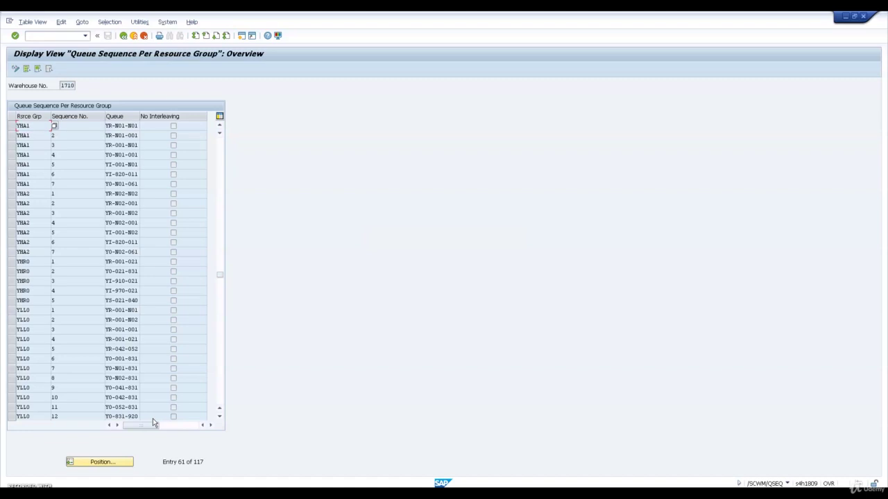
# - Copy warehouse 1710's queue sequence rows from YHA1 sequence 2 through YLL0 sequence 12 into the new entries for warehouse WH23
pyautogui.click(118, 383)
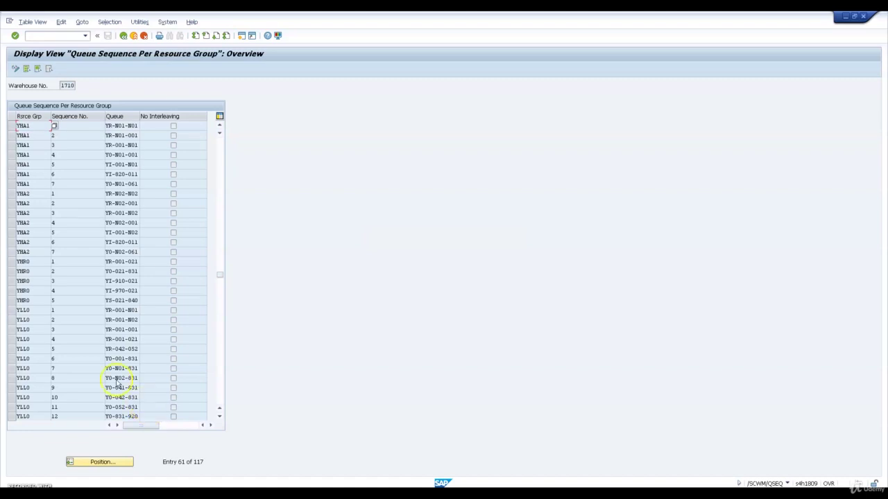
pyautogui.click(30, 137)
pyautogui.moveTo(31, 139); pyautogui.dragTo(94, 194)
pyautogui.moveTo(99, 286); pyautogui.dragTo(139, 417)
pyautogui.hotkey('ctrl', 'c')
pyautogui.press('F5')
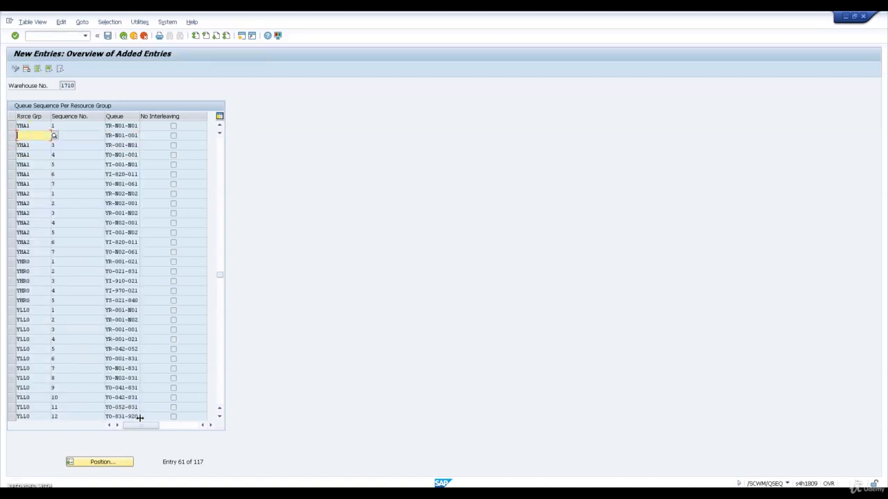
pyautogui.hotkey('ctrl', 'v')
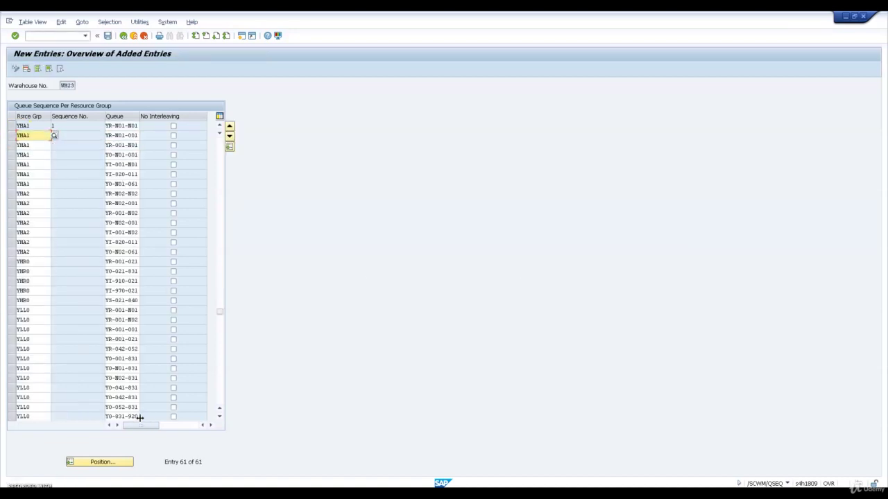
pyautogui.press('Return')
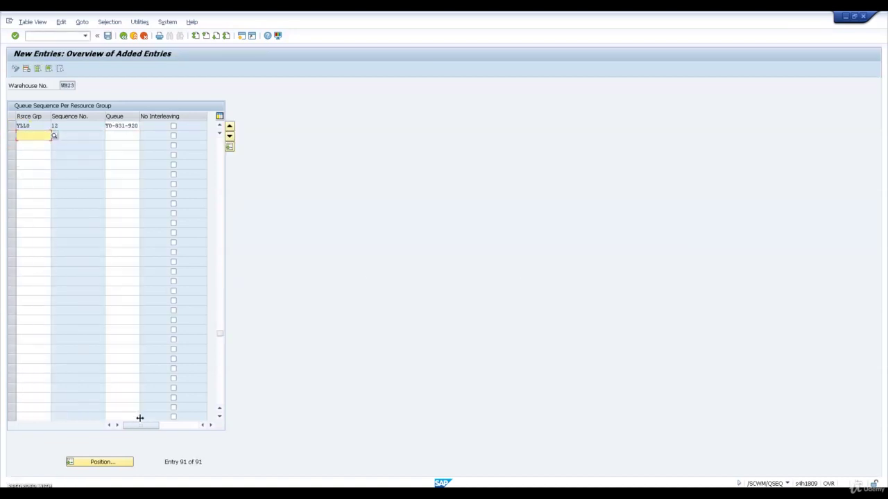
# - Copy the remaining YLL0 queue rows, sequence 13 through 38, from warehouse 1710 into the WH23 new entries
pyautogui.press('F3')
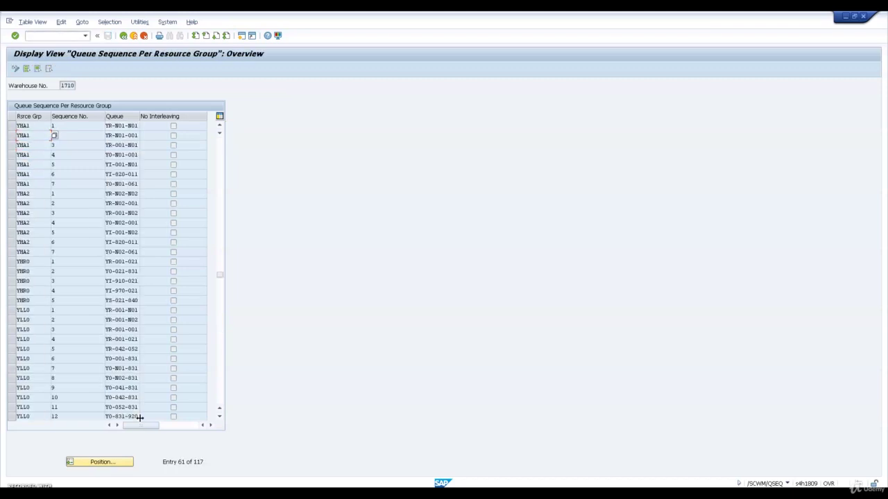
pyautogui.press('pagedown')
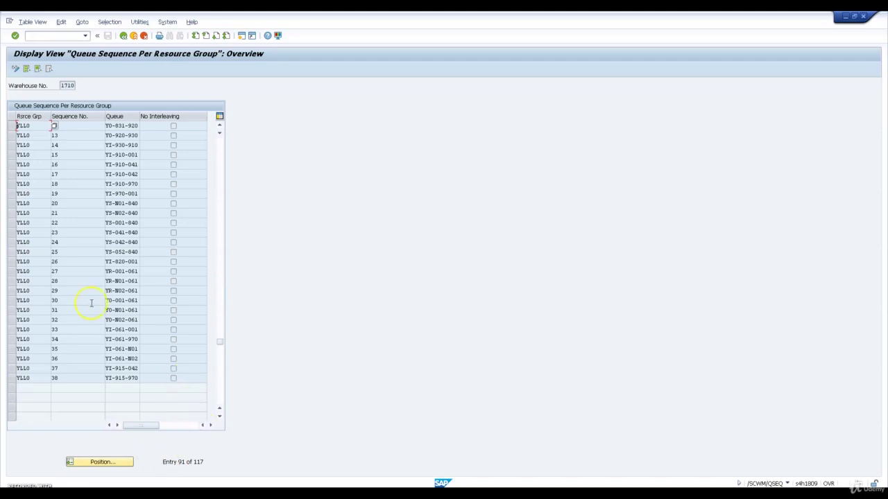
pyautogui.click(20, 135)
pyautogui.hotkey('ctrl', 'y')
pyautogui.moveTo(16, 135); pyautogui.dragTo(140, 385)
pyautogui.press('F5')
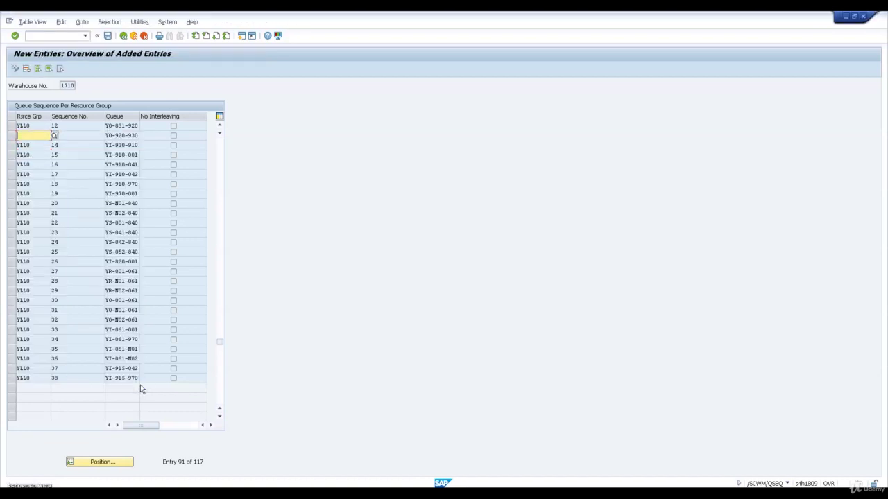
pyautogui.hotkey('ctrl', 'v')
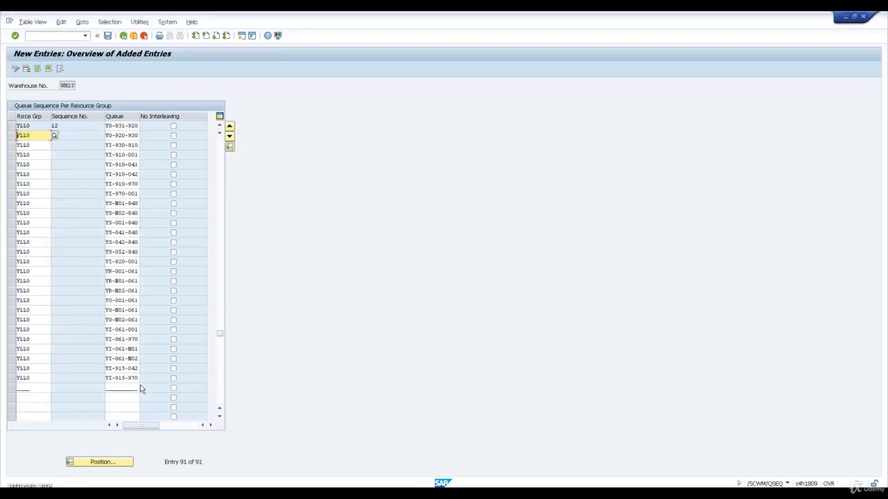
pyautogui.press('Return')
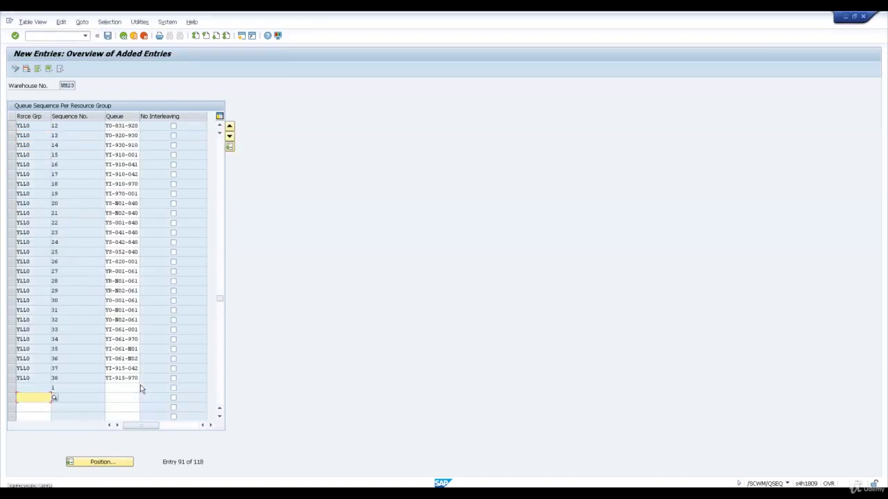
# - Delete the blank row below YLL0 sequence 38, save the WH23 queue sequence, and return to SAP Easy Access
pyautogui.click(10, 391)
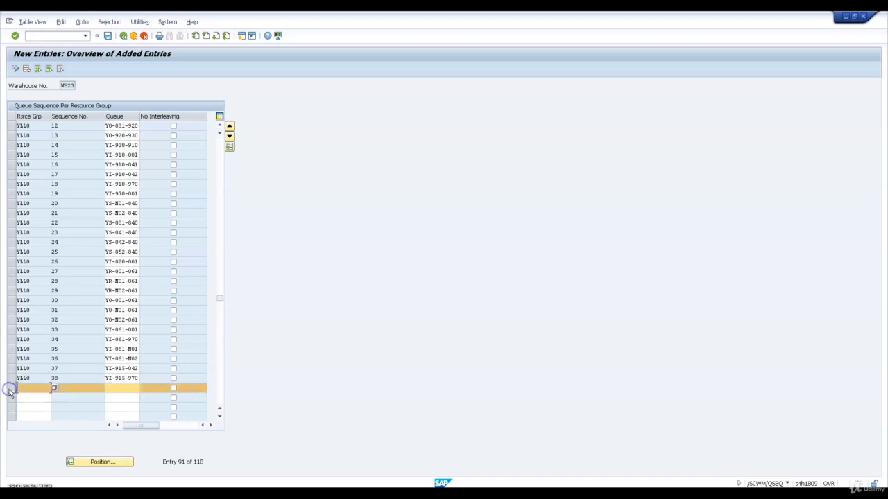
pyautogui.click(27, 71)
pyautogui.hotkey('ctrl', 's')
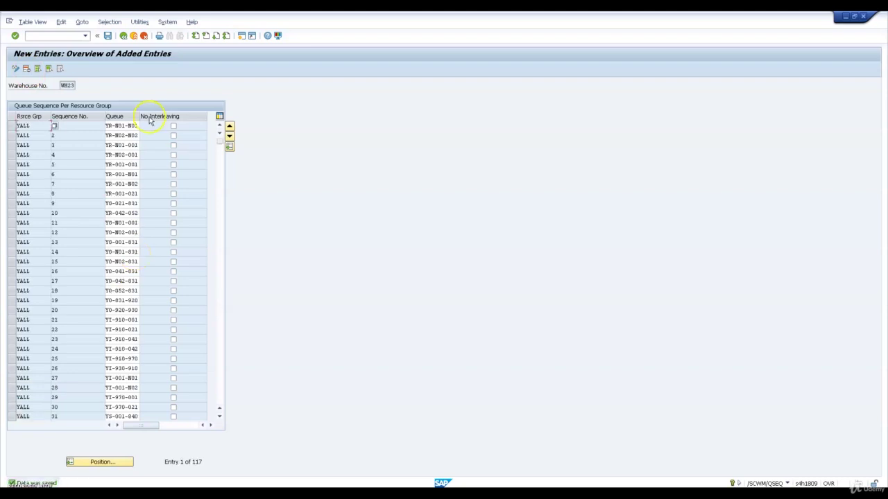
pyautogui.click(122, 36)
pyautogui.click(123, 36)
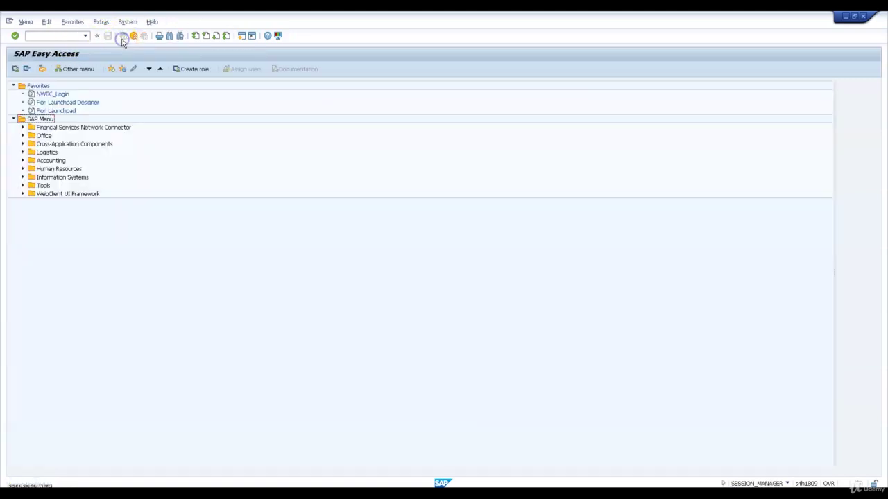
# - Open transaction /n/scwm/rsrc and copy warehouse 1710's resource rows YALL-1 through YREC-2 with their types, groups and presentation devices
pyautogui.click(66, 35)
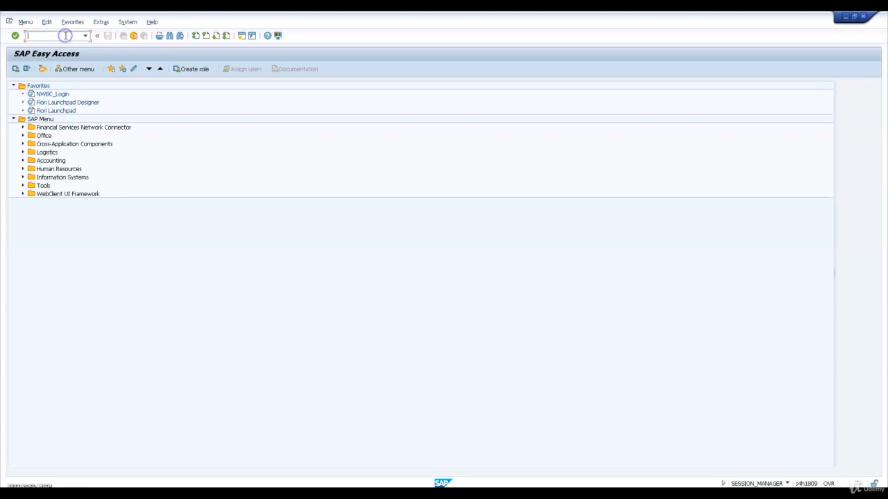
pyautogui.write('/n/scwm/rsrc')
pyautogui.press('Return')
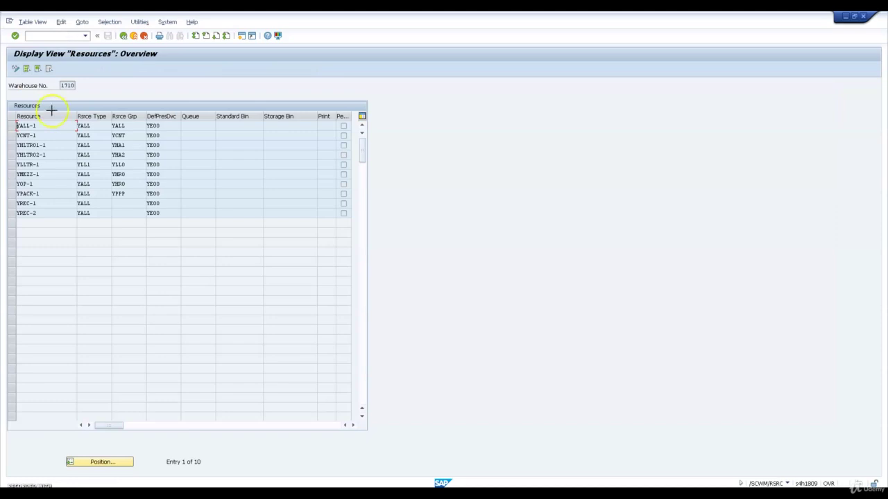
pyautogui.moveTo(20, 126); pyautogui.dragTo(165, 220)
pyautogui.hotkey('ctrl', 'c')
# - Switch the Resources view to the work area of warehouse WH23
pyautogui.click(47, 38)
pyautogui.write('/n')
pyautogui.click(33, 22)
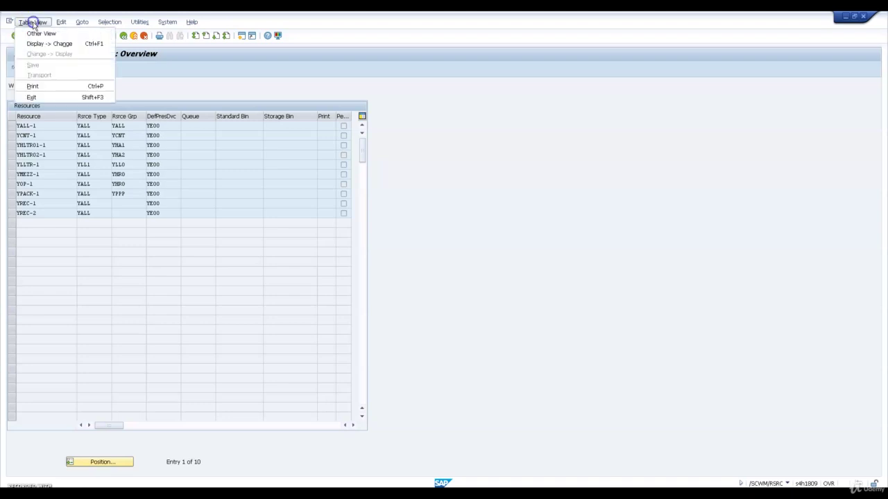
pyautogui.click(40, 33)
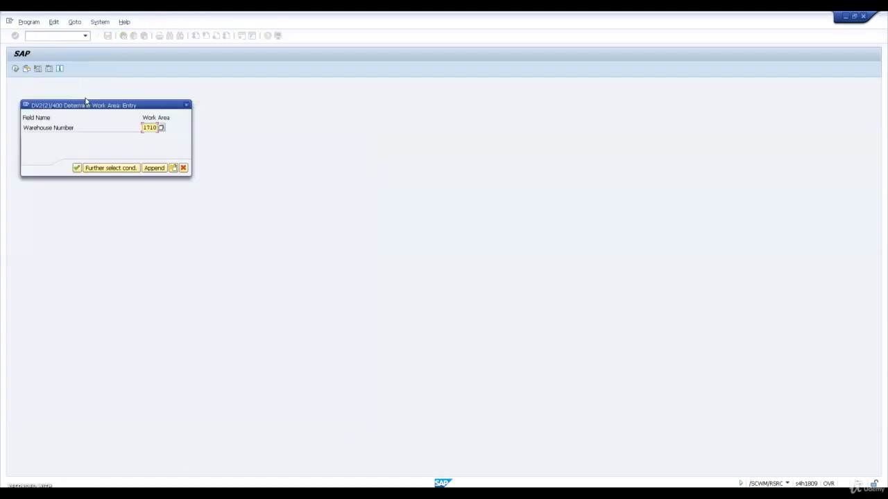
pyautogui.write('wh23')
pyautogui.press('Return')
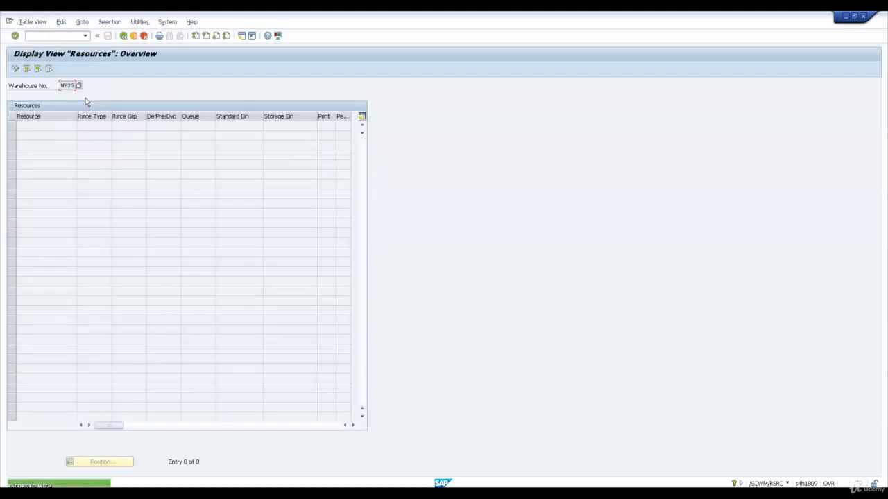
# - Switch the WH23 resources to change mode and paste the copied resource rows as new entries
pyautogui.click(17, 70)
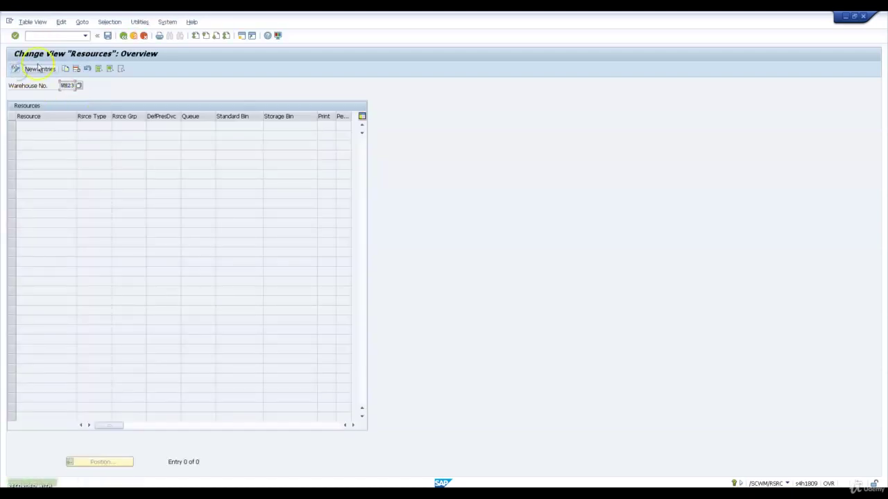
pyautogui.click(40, 70)
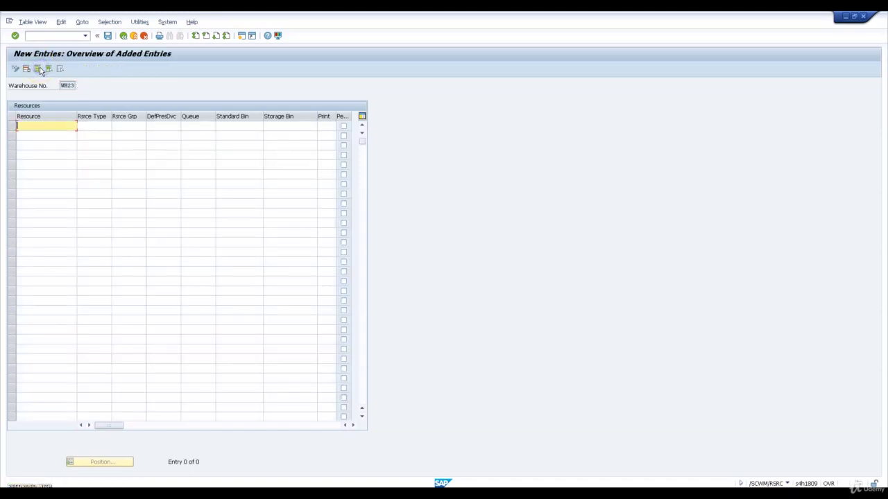
pyautogui.hotkey('ctrl', 'v')
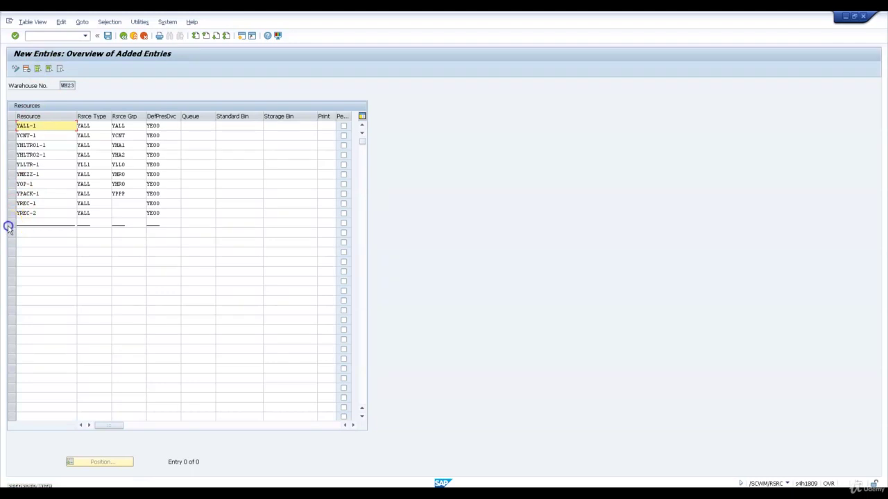
pyautogui.click(40, 222)
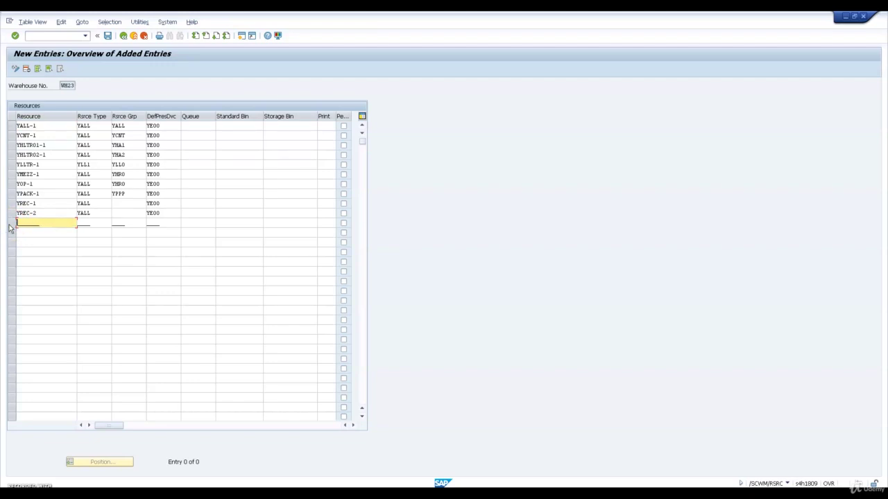
pyautogui.press('Tab')
pyautogui.press('Tab')
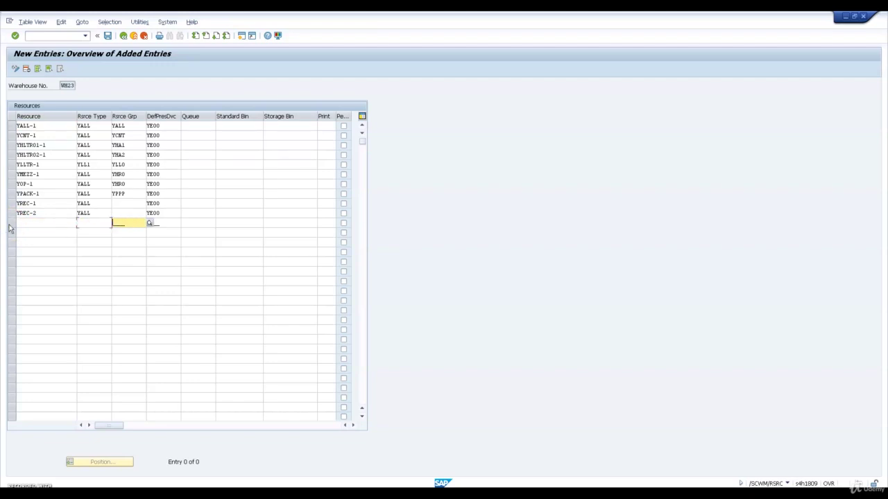
pyautogui.press('Tab')
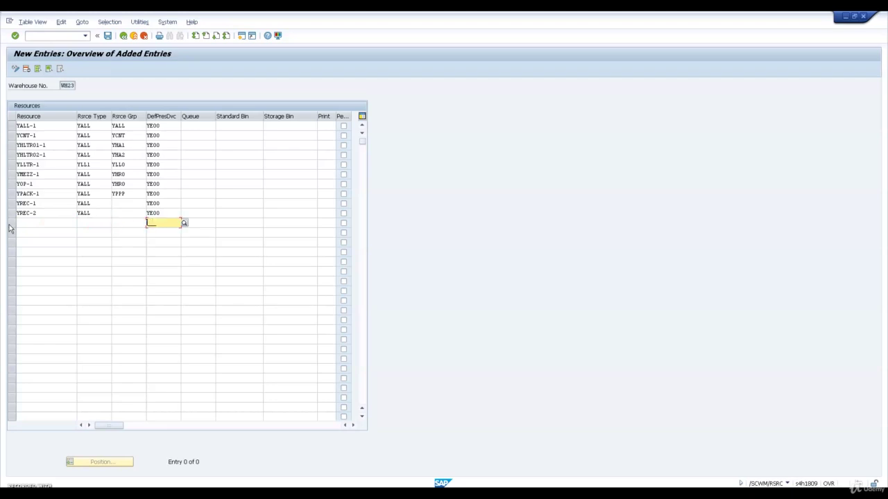
pyautogui.press('Return')
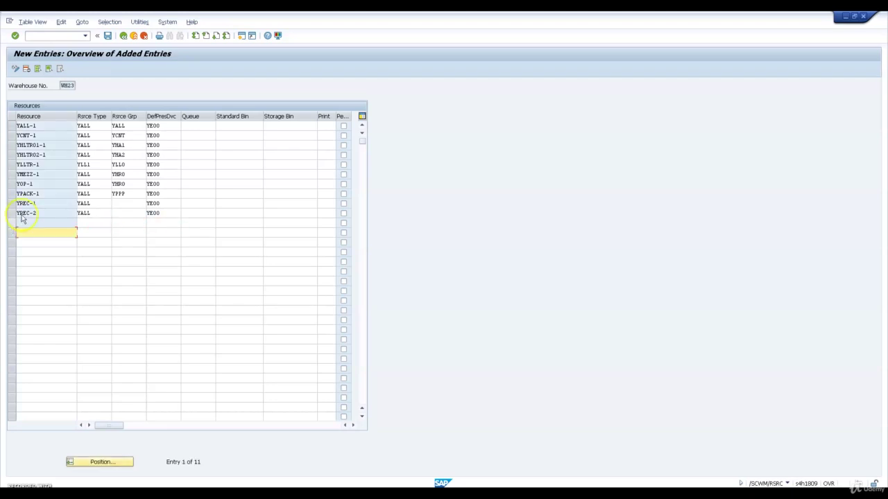
# - Delete the blank row below YREC-2, save the WH23 resources, and return to SAP Easy Access
pyautogui.click(10, 223)
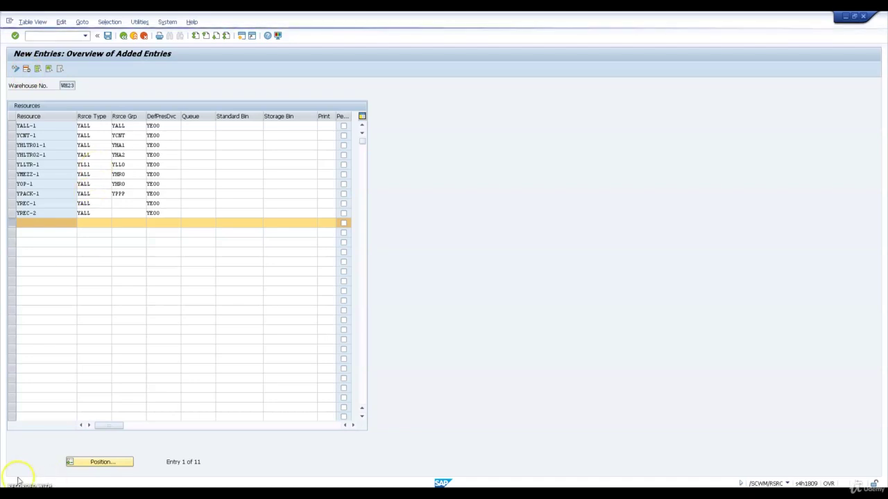
pyautogui.click(107, 36)
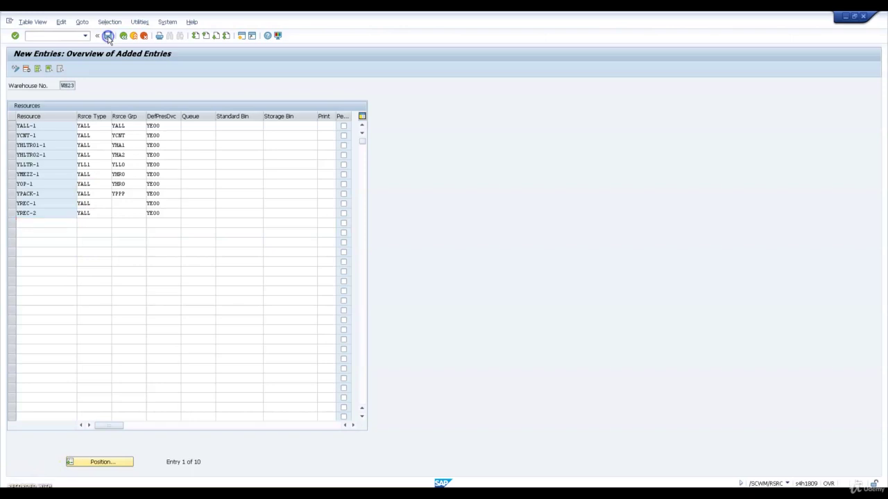
pyautogui.click(122, 35)
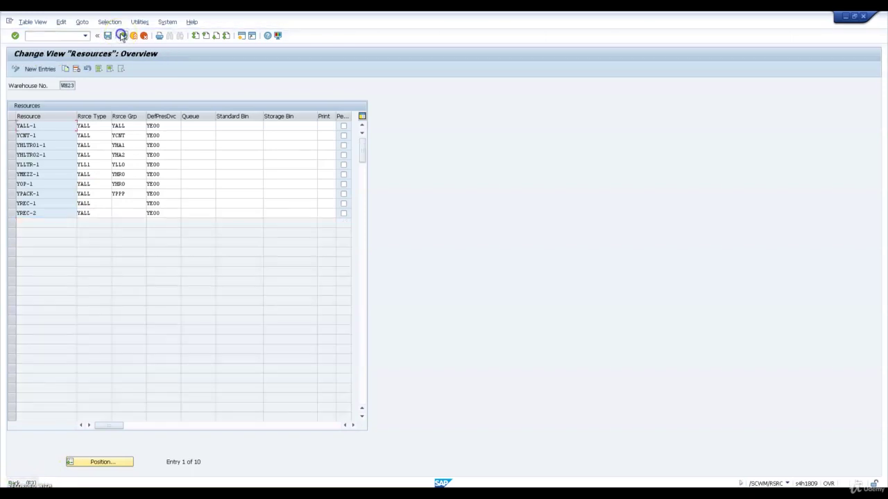
pyautogui.click(122, 36)
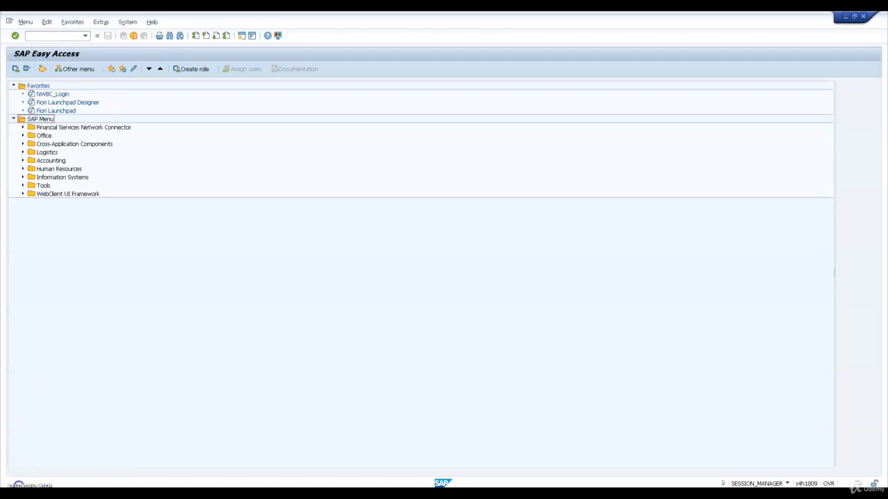
# - Open the RF user settings with transaction /SCWM/USER in change mode
pyautogui.click(53, 37)
pyautogui.press('Return')
pyautogui.click(38, 68)
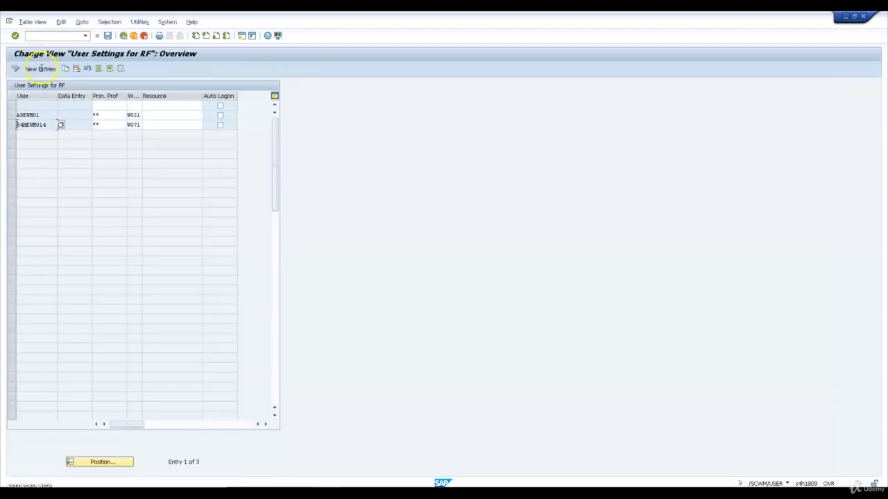
# - Add and save an RF user settings entry with the user's ID, personalization profile ** and warehouse WH23
pyautogui.click(41, 69)
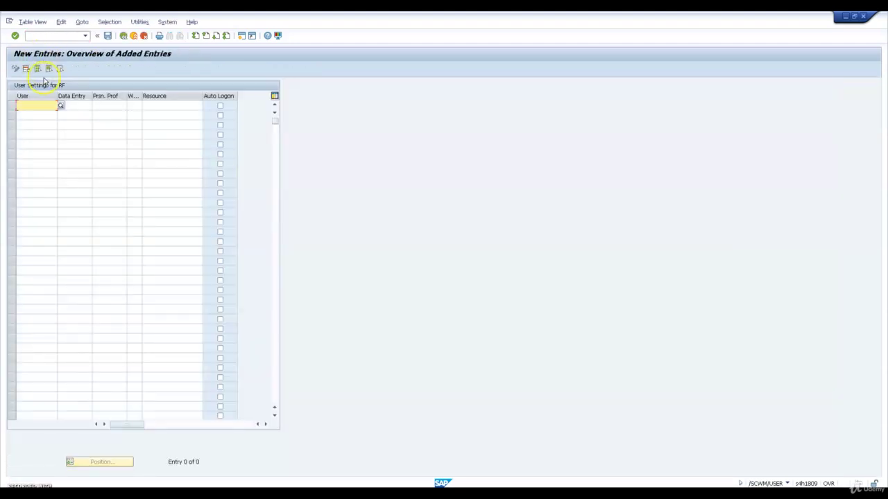
pyautogui.write('S4HEWM014')
pyautogui.press('Tab')
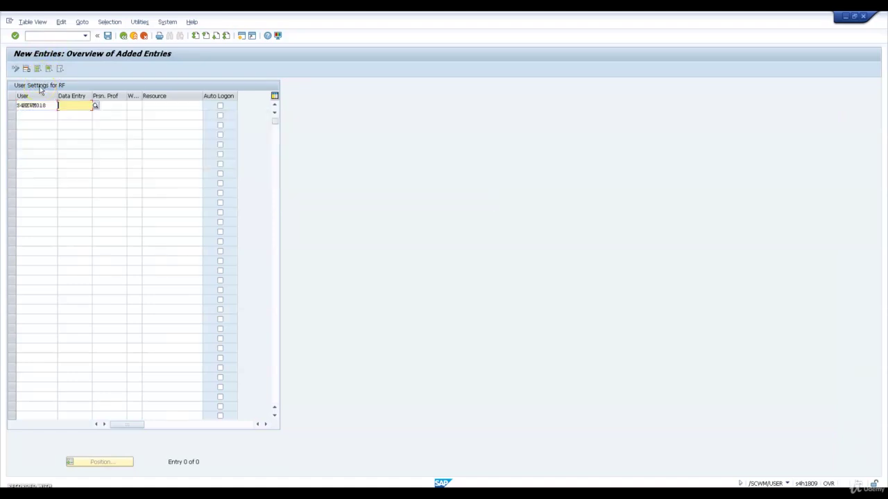
pyautogui.press('Tab')
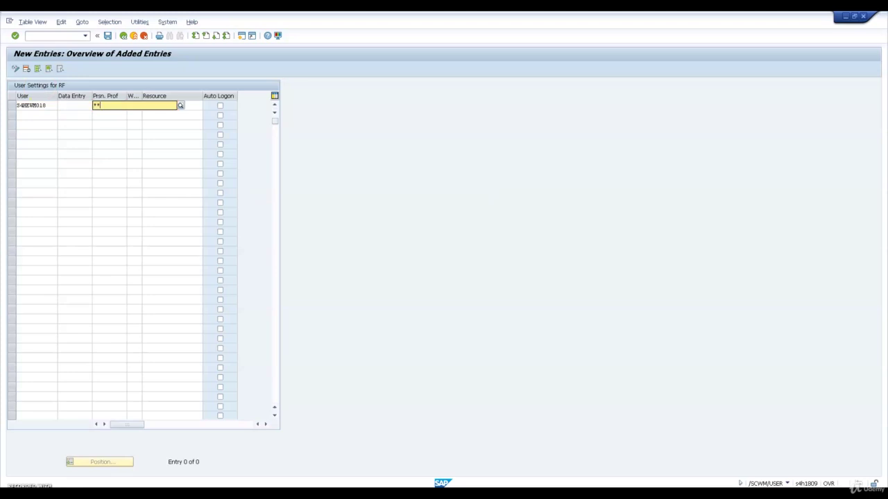
pyautogui.write('**')
pyautogui.press('Tab')
pyautogui.write('W')
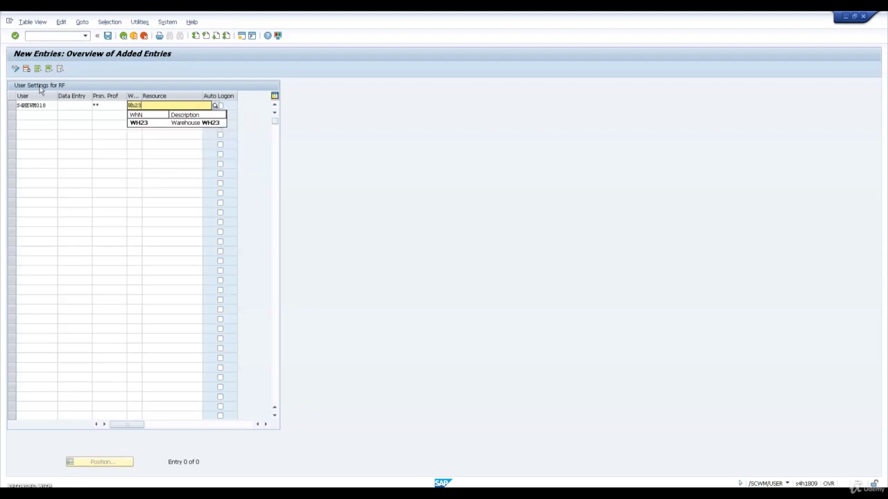
pyautogui.press('Return')
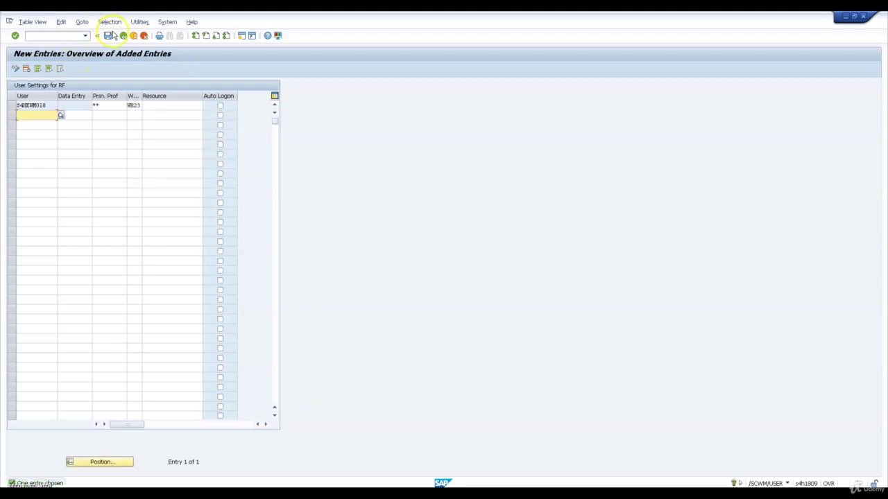
pyautogui.click(108, 36)
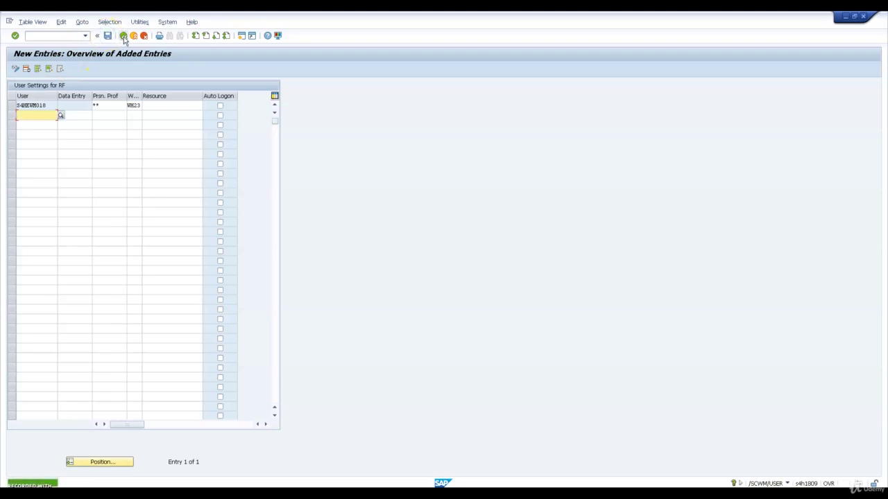
# - Leave the RF user settings and open inbound staging area and door determination with transaction /n/scwm/stadet_in
pyautogui.click(124, 36)
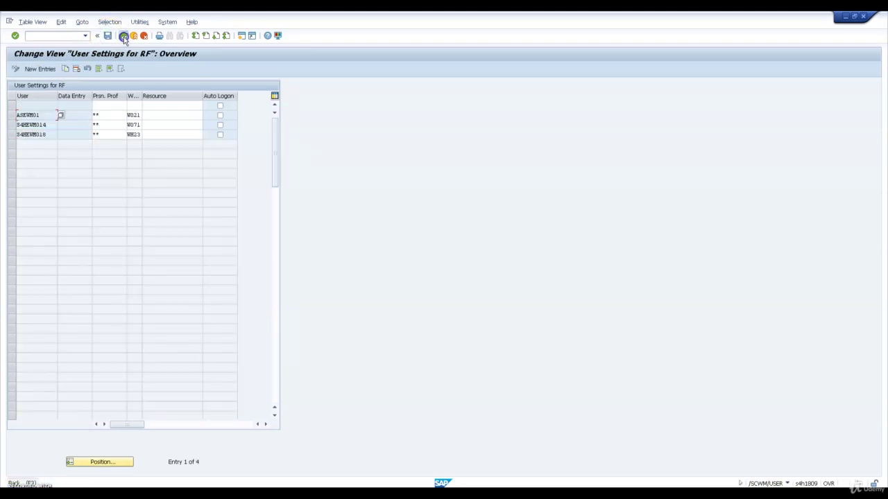
pyautogui.click(124, 36)
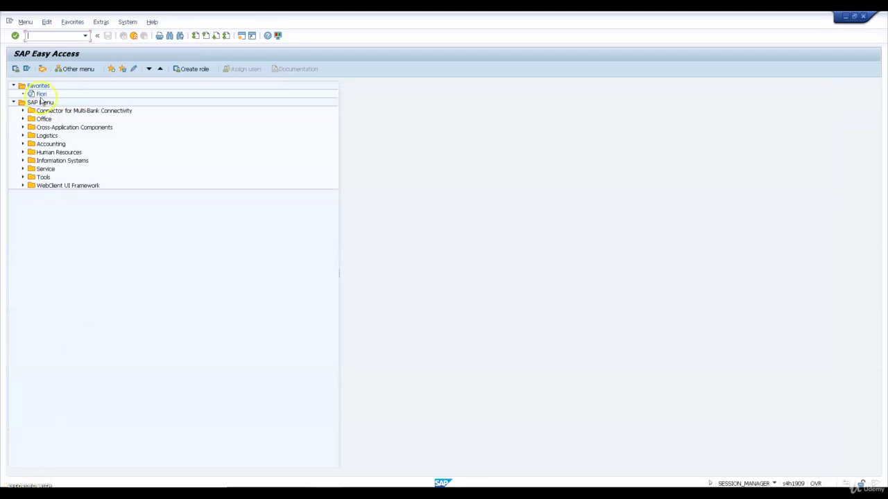
pyautogui.click(35, 37)
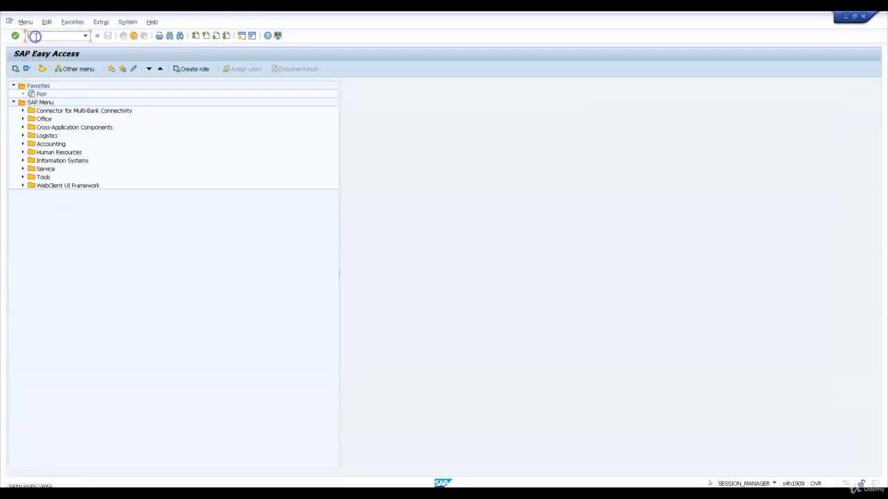
pyautogui.write('/n/scwm/stadet_in')
pyautogui.press('Return')
# - Paste the copied inbound determination rows Y113, Y114, Y116 and Y430 as new WH23 entries and clear the placeholder underscores in the row below
pyautogui.click(37, 70)
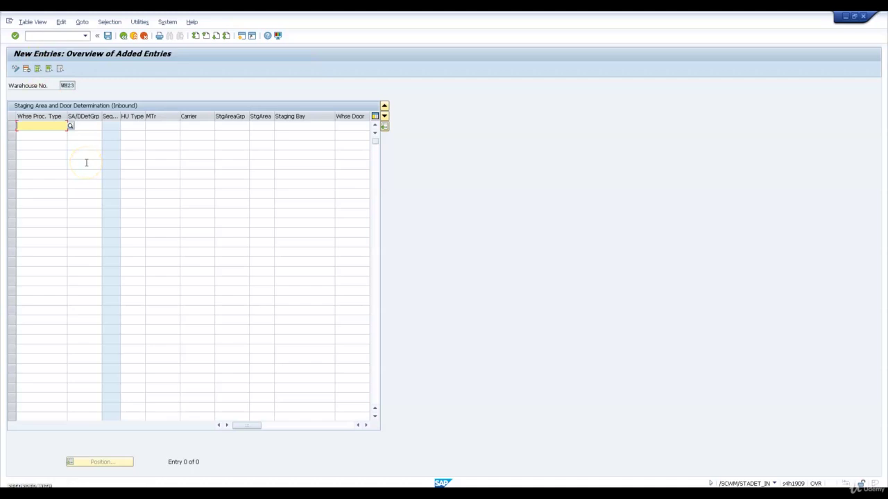
pyautogui.write('Y113\t\t\t\t\t\tY910\tYI00\tGR-YDI1\tYDI1 Y114\t\t\t\t\t\tY910\tYI00\tGR-YDI1 Y116\t\t\t\t\t\tY915\tYI00\tGR-PROD Y430\t\t\t\t\t\tY910\tYI00\tGR-YDI1')
pyautogui.click(43, 163)
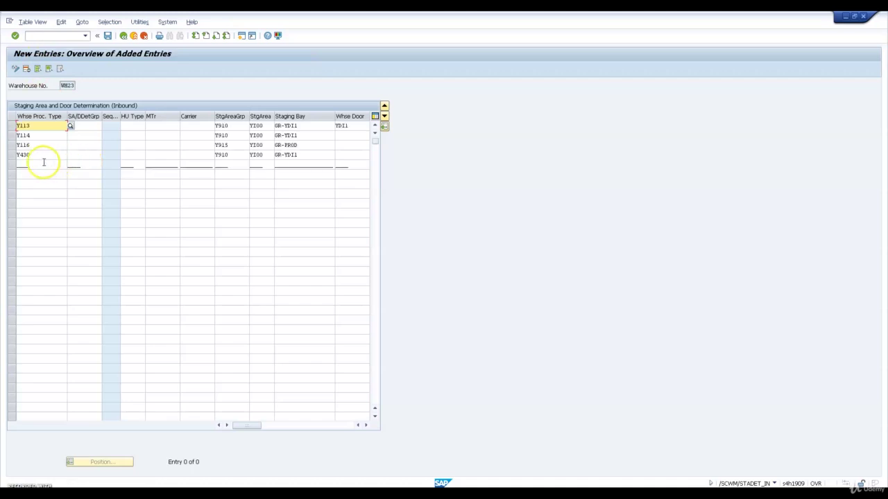
pyautogui.press('Tab')
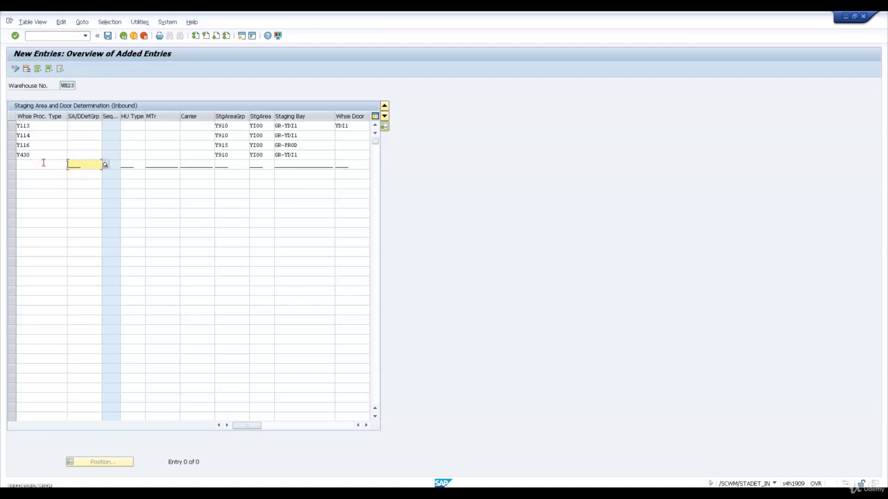
pyautogui.press('Tab')
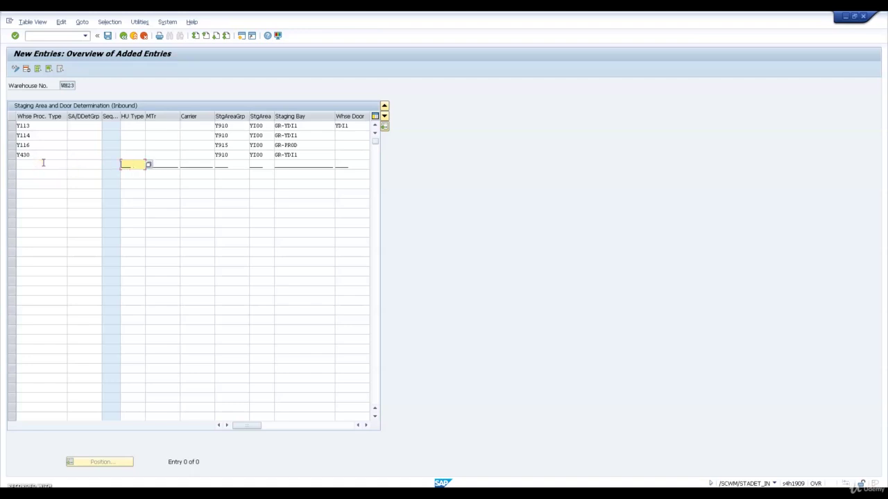
pyautogui.press('Tab')
pyautogui.press('Tab')
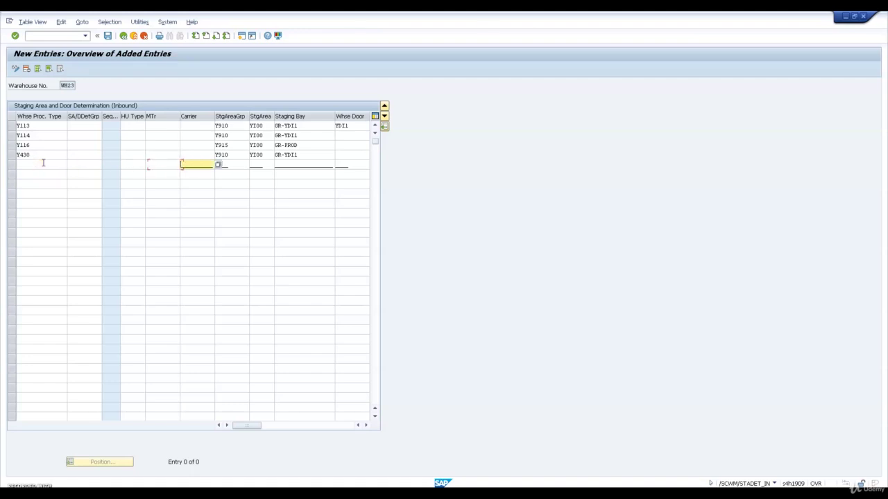
pyautogui.press('Tab')
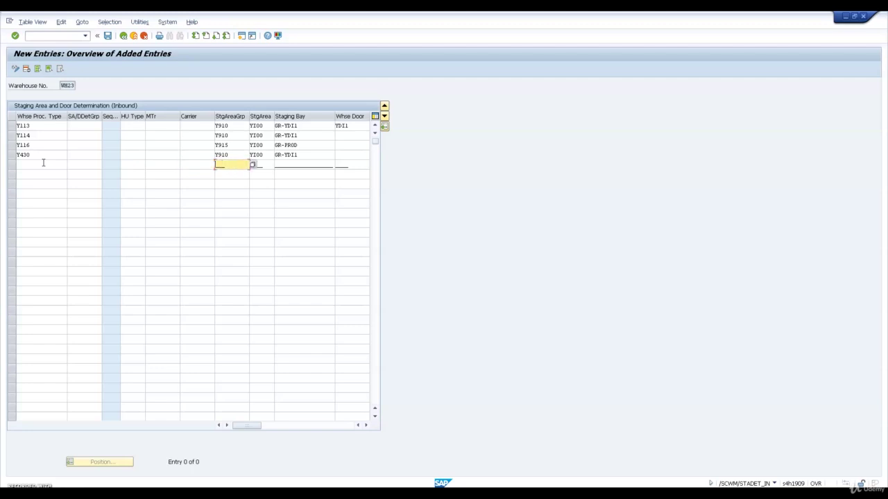
pyautogui.press('Tab')
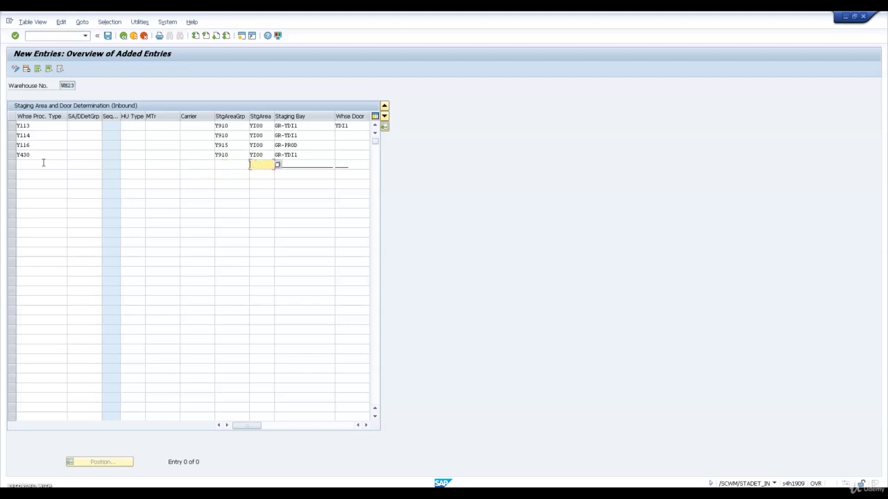
pyautogui.press('Tab')
pyautogui.press('Tab')
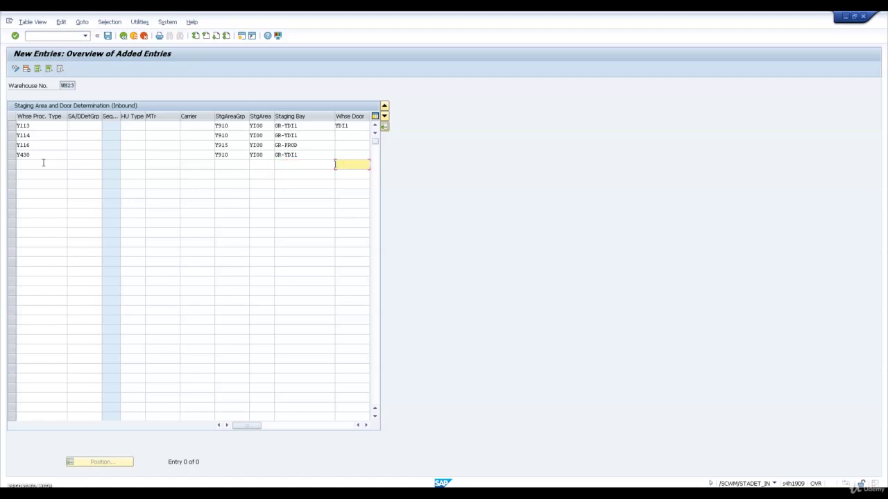
pyautogui.press('Return')
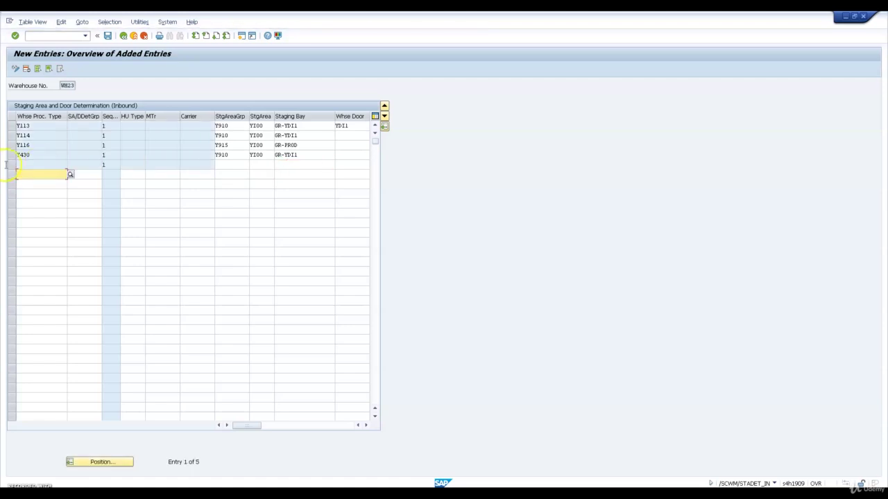
# - Delete the blank row below Y430, save the WH23 inbound determination entries, and return to SAP Easy Access
pyautogui.click(12, 164)
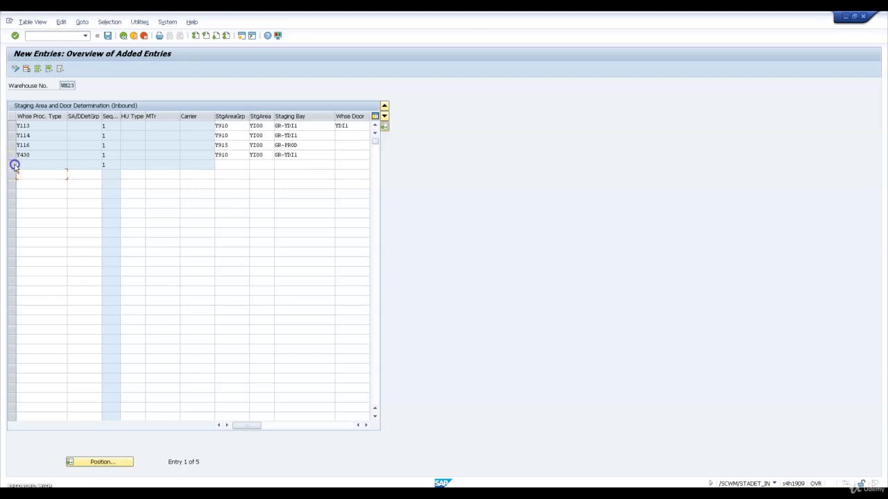
pyautogui.click(27, 69)
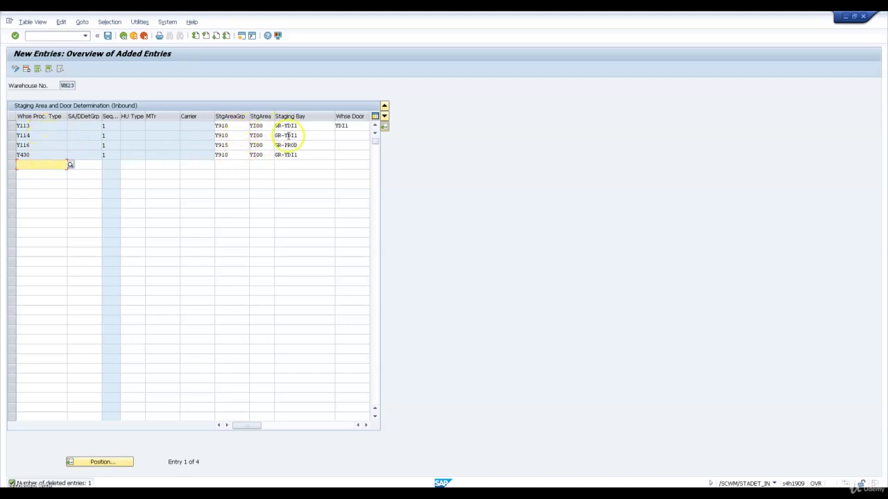
pyautogui.hotkey('ctrl', 's')
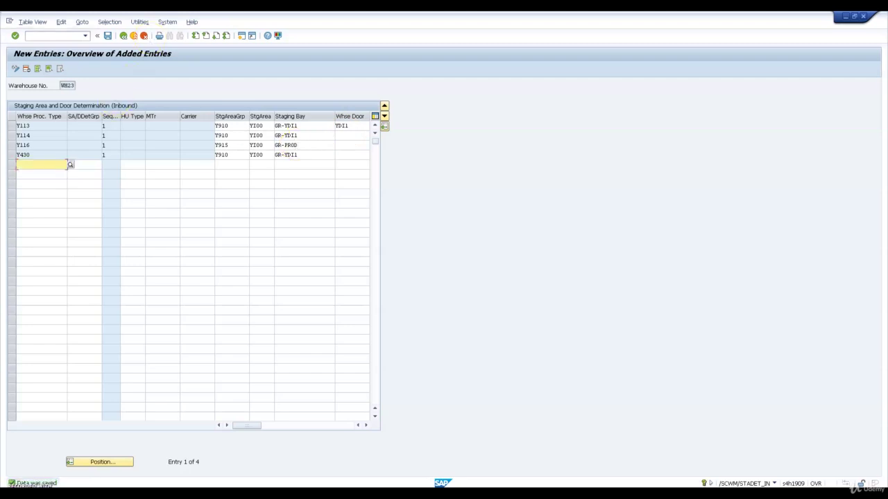
pyautogui.click(124, 36)
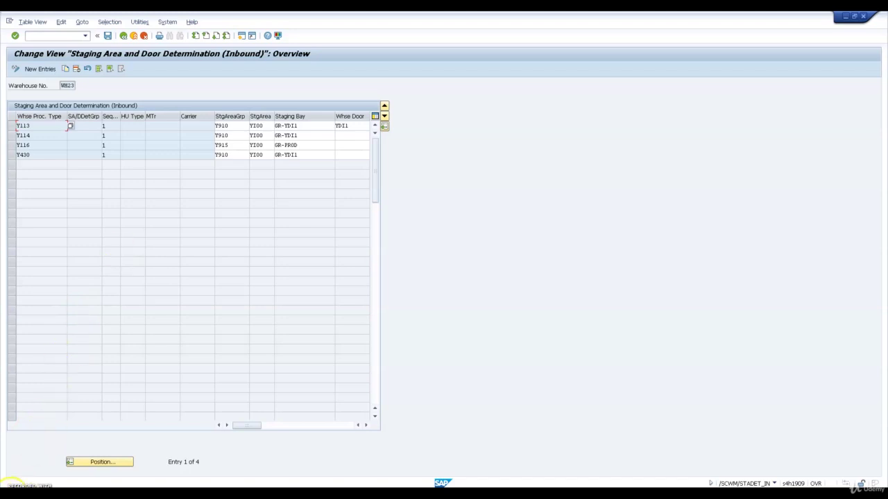
pyautogui.press('F3')
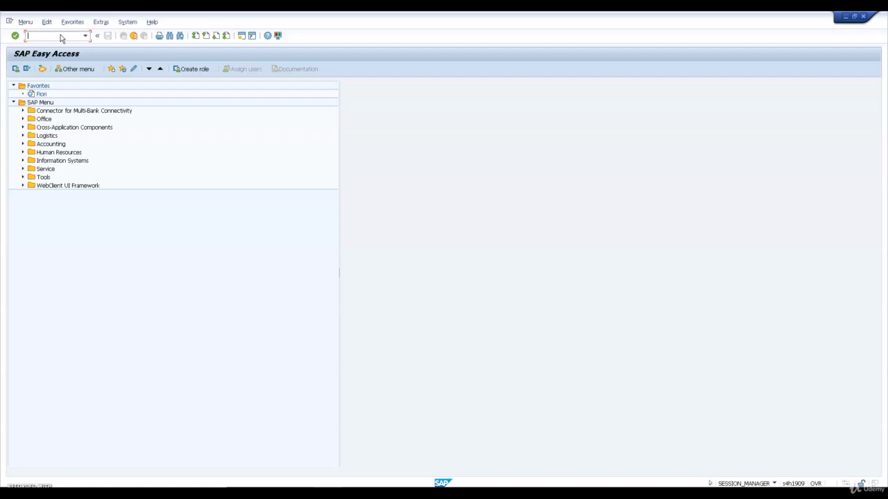
# - Open outbound staging area and door determination with transaction /n/scwm/stadet_out and switch the work area to warehouse WH23
pyautogui.write('/n/scwm/stadet_')
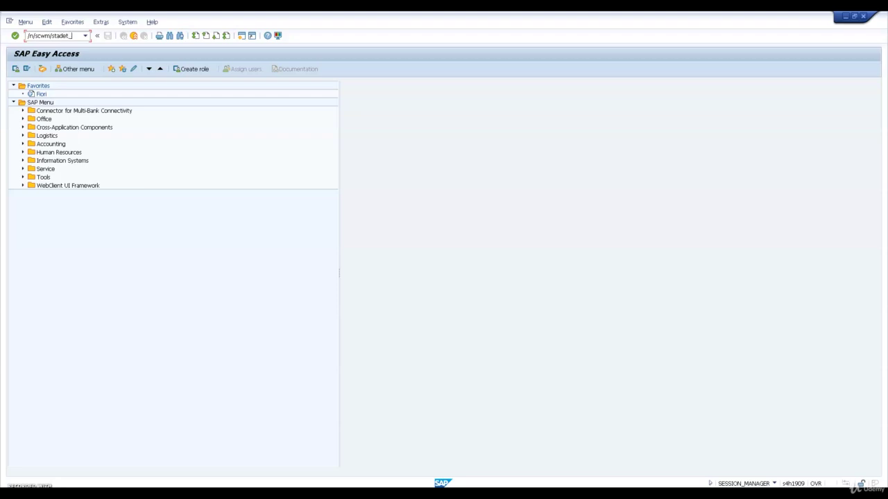
pyautogui.write('out')
pyautogui.press('Return')
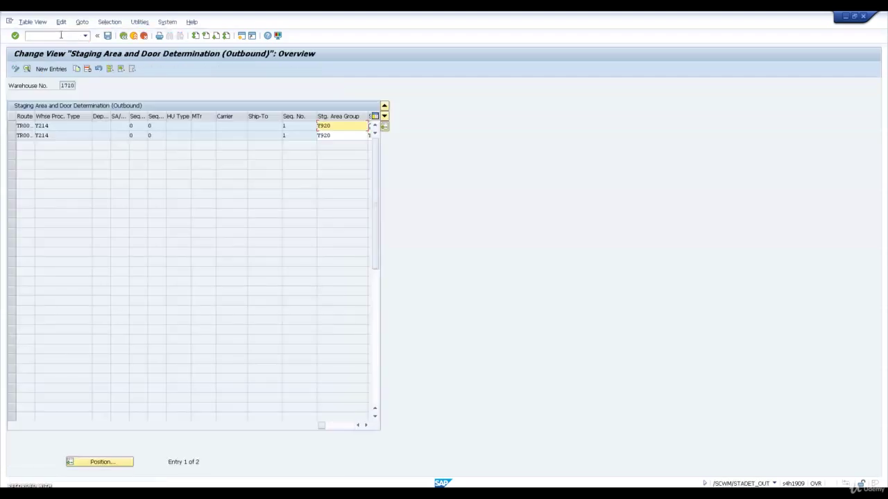
pyautogui.click(29, 22)
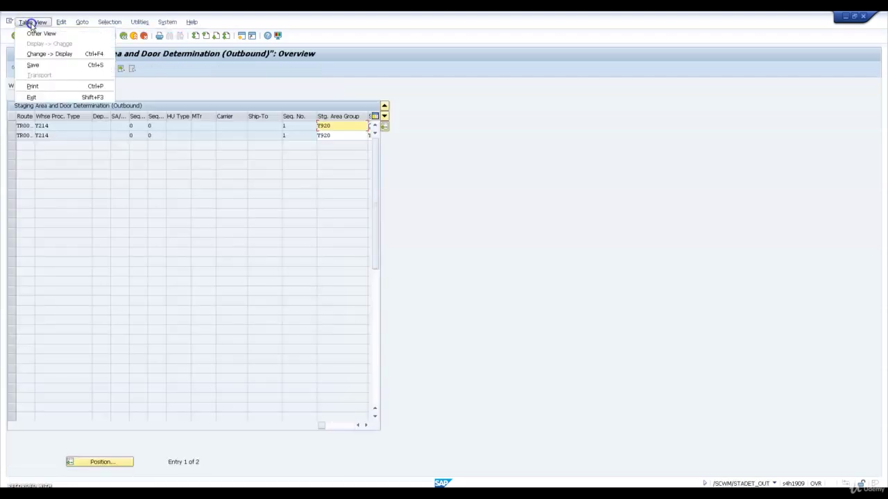
pyautogui.click(38, 33)
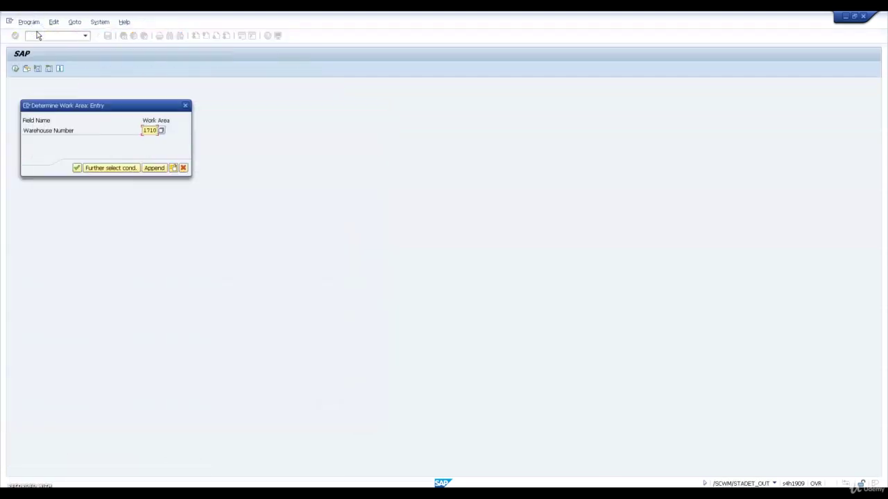
pyautogui.press('Return')
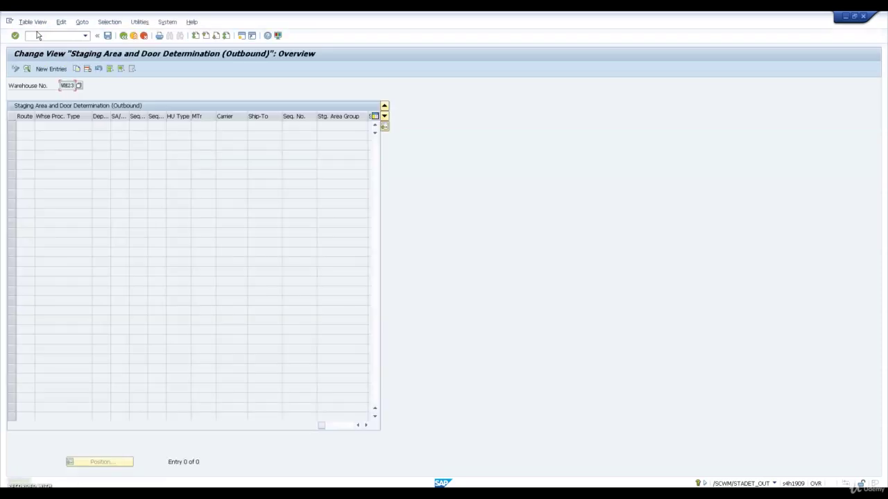
# - Start a new outbound determination entry for WH23 with route TR0001 and warehouse process type Y214
pyautogui.click(49, 69)
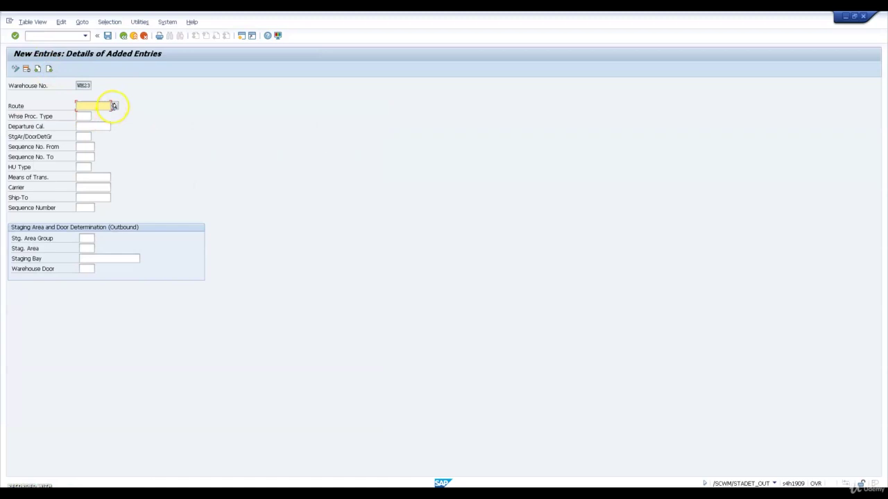
pyautogui.click(113, 105)
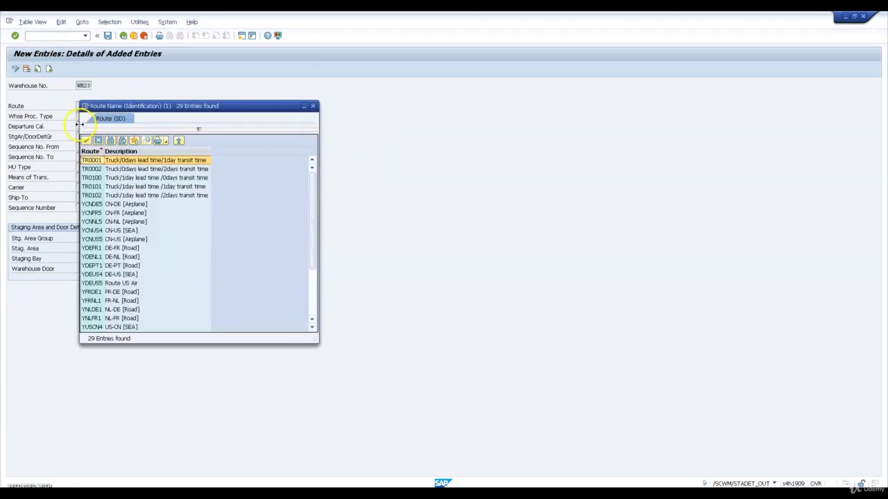
pyautogui.doubleClick(96, 160)
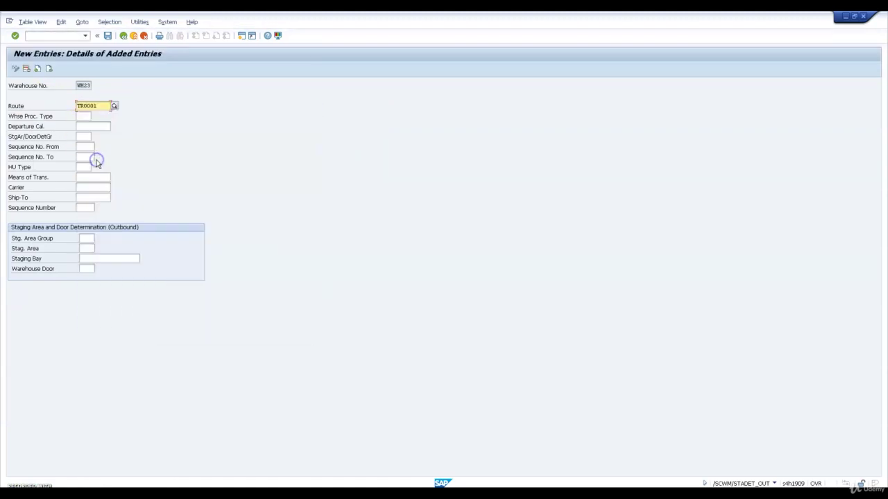
pyautogui.press('Tab')
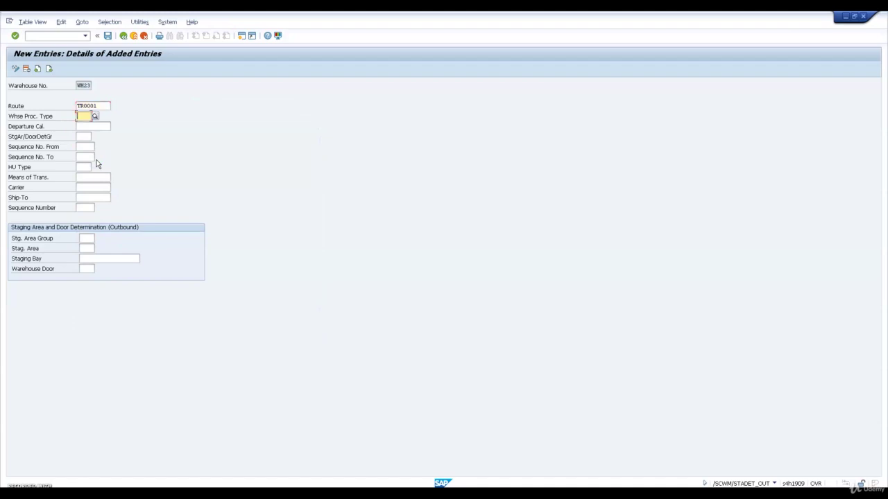
pyautogui.write('214')
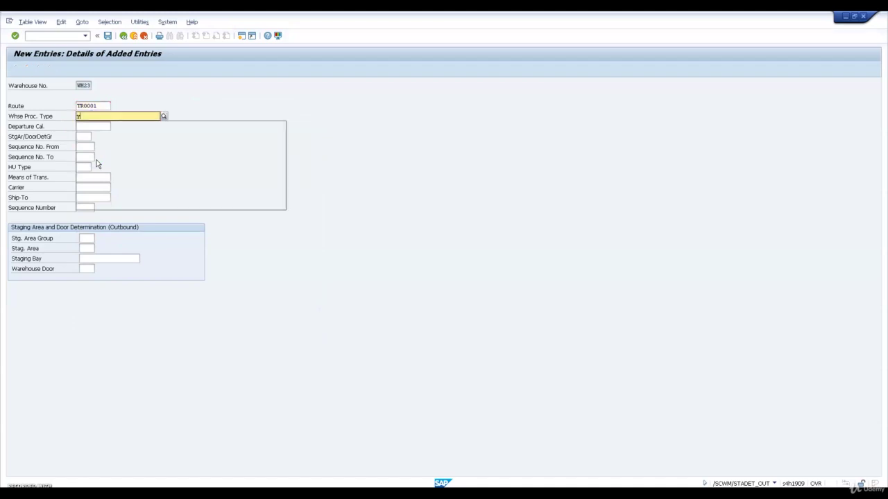
pyautogui.press('Return')
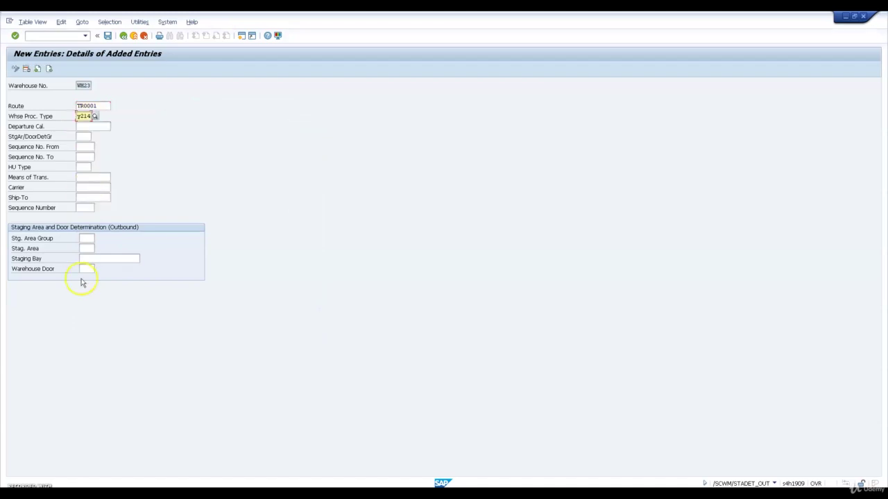
# - Assign staging area group Y920, staging area YO01 and staging bay GI-YDO1 to the TR0001 outbound entry
pyautogui.click(90, 238)
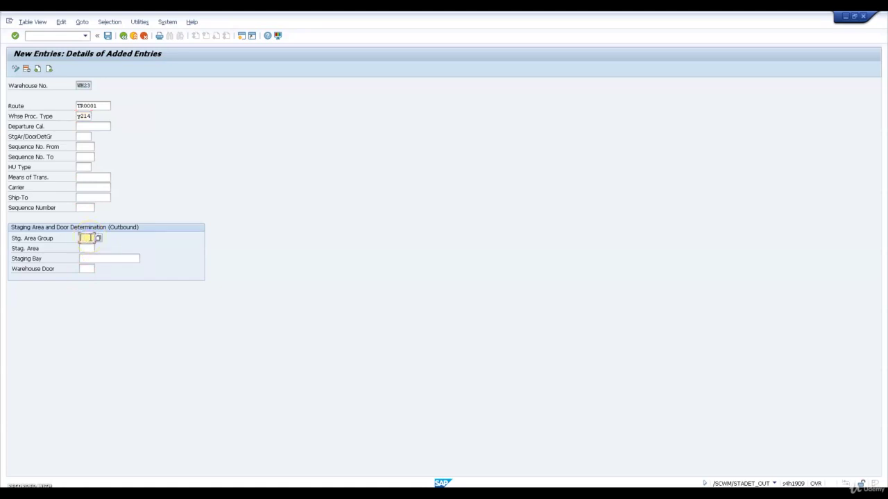
pyautogui.press('Tab')
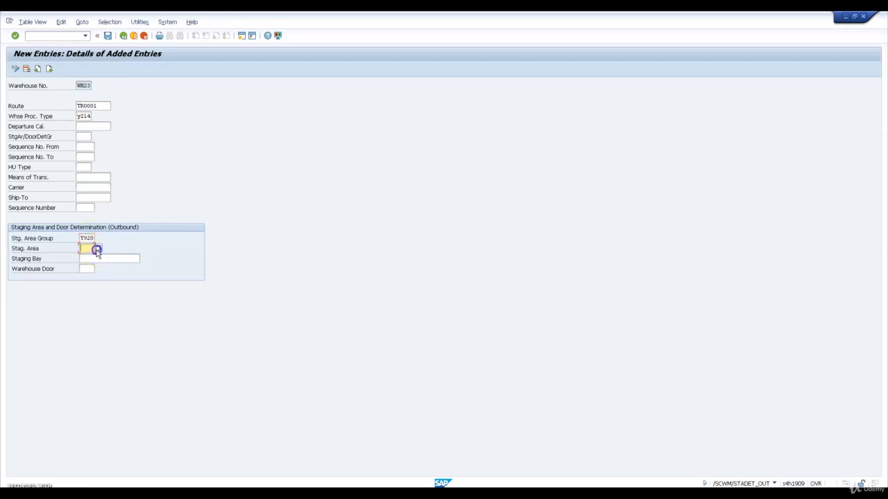
pyautogui.click(98, 248)
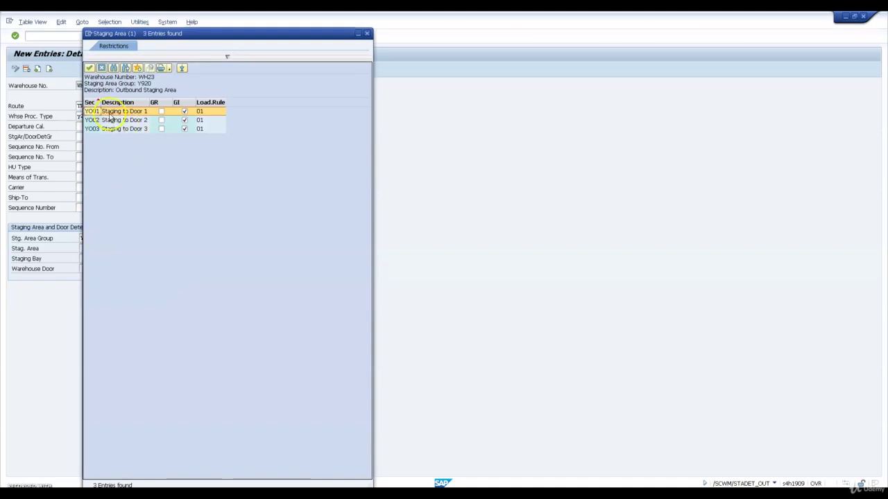
pyautogui.doubleClick(109, 113)
pyautogui.click(130, 258)
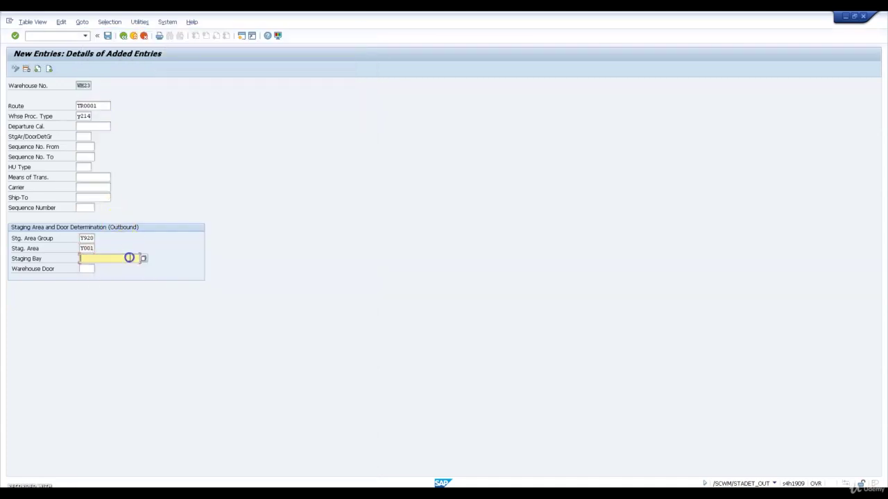
pyautogui.click(144, 259)
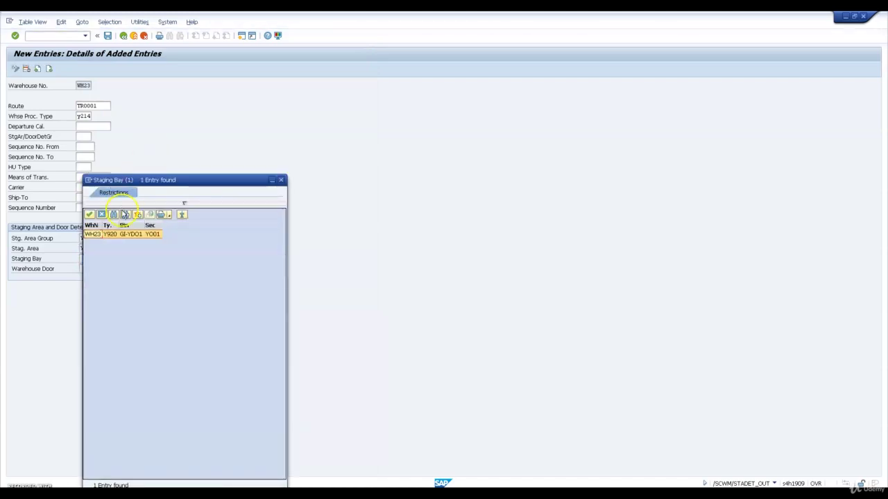
pyautogui.click(129, 235)
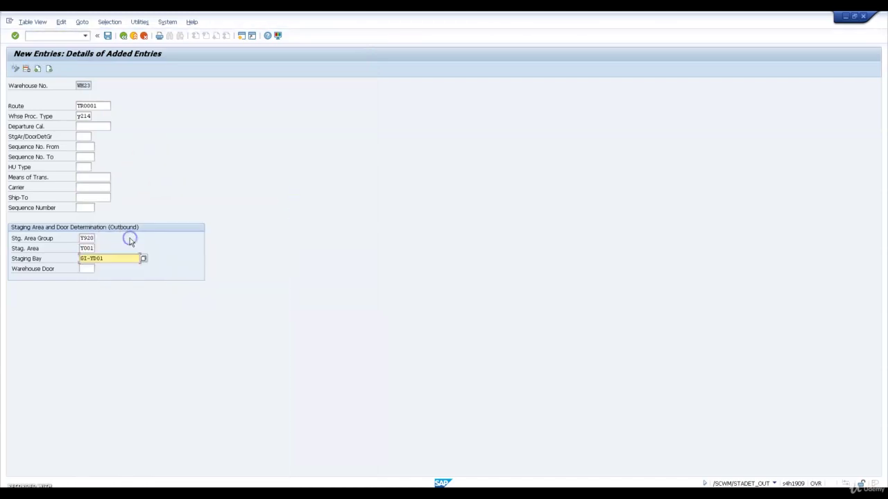
# - Set the warehouse door of the TR0001 entry to YDO1 and save the entry
pyautogui.click(91, 269)
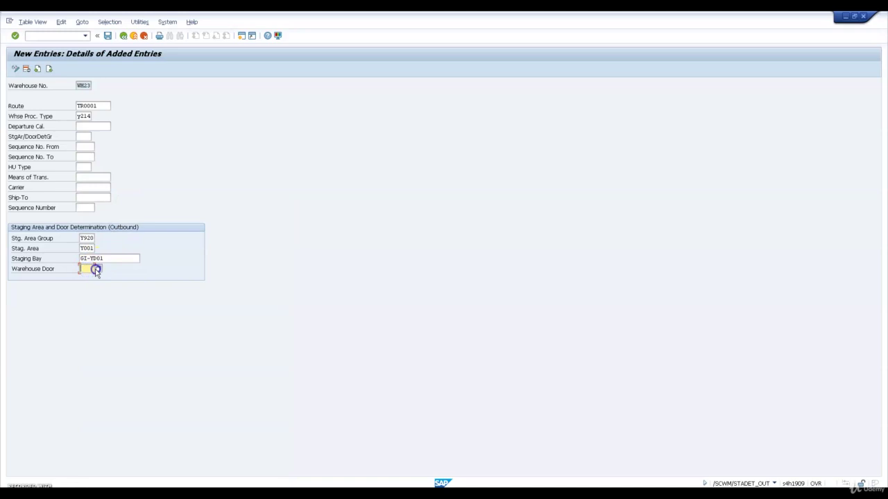
pyautogui.click(97, 270)
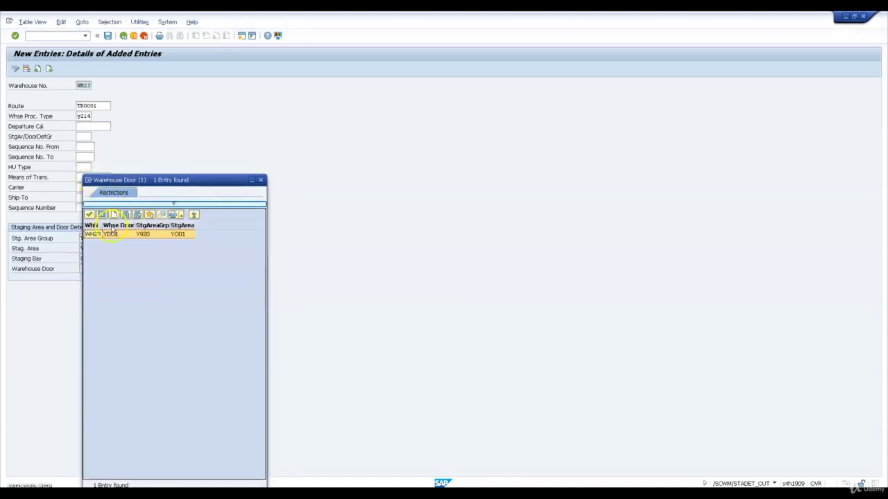
pyautogui.click(111, 235)
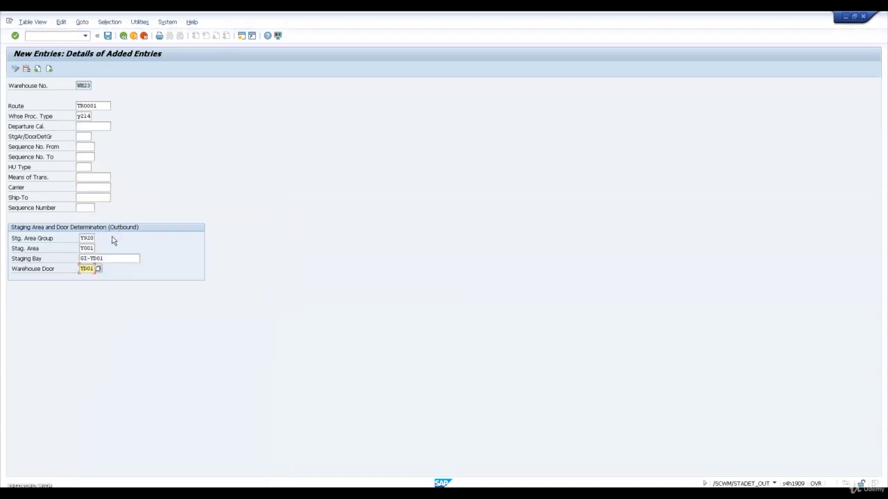
pyautogui.press('Return')
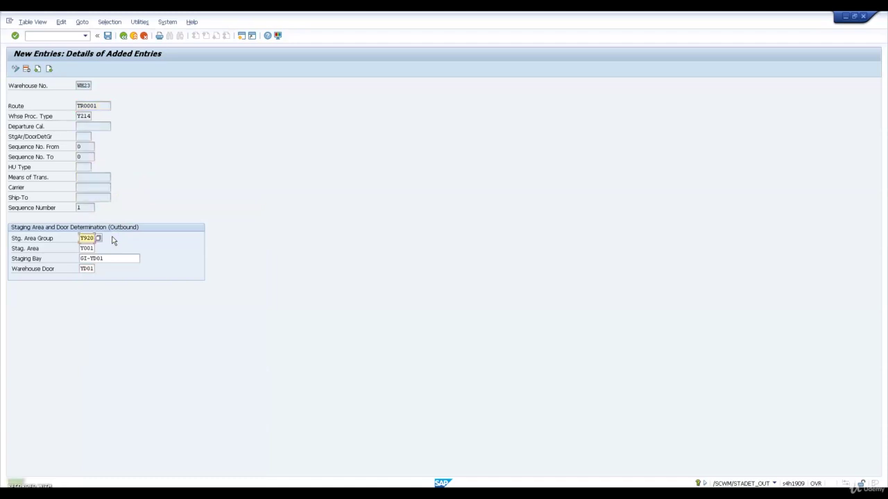
pyautogui.hotkey('ctrl', 's')
# - Create the next outbound determination entry with route TR0002 and warehouse process type Y214
pyautogui.click(49, 71)
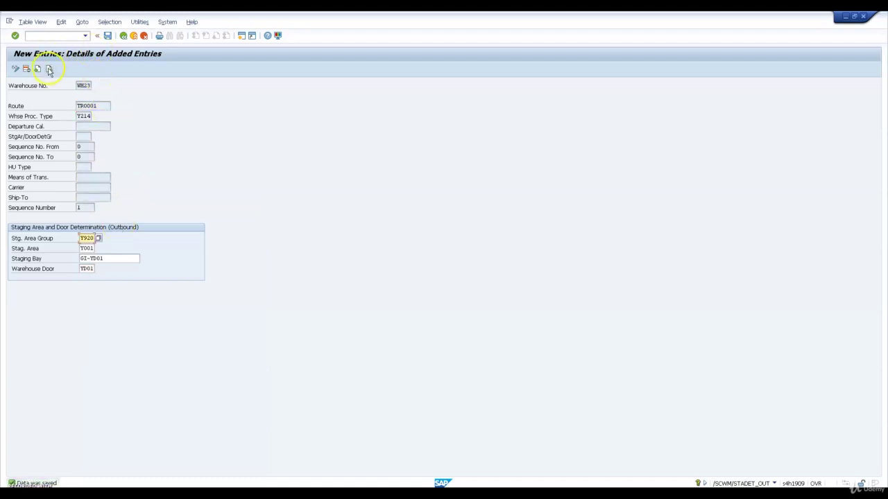
pyautogui.click(101, 109)
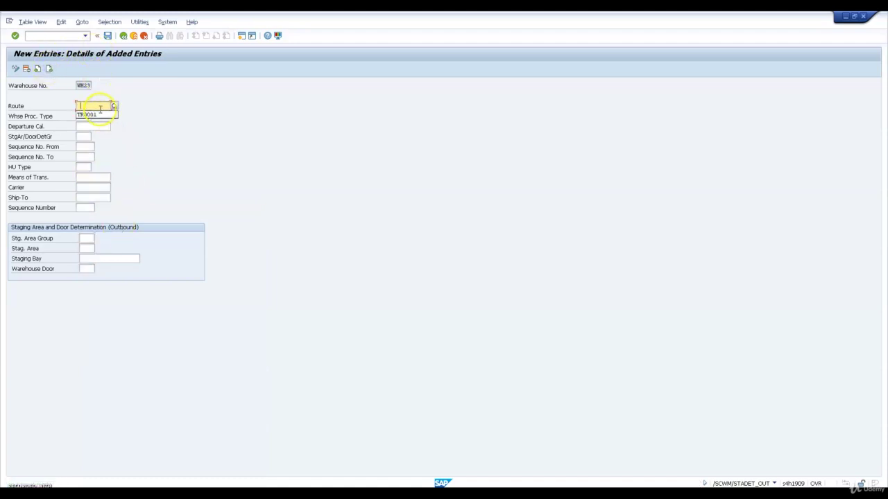
pyautogui.click(89, 116)
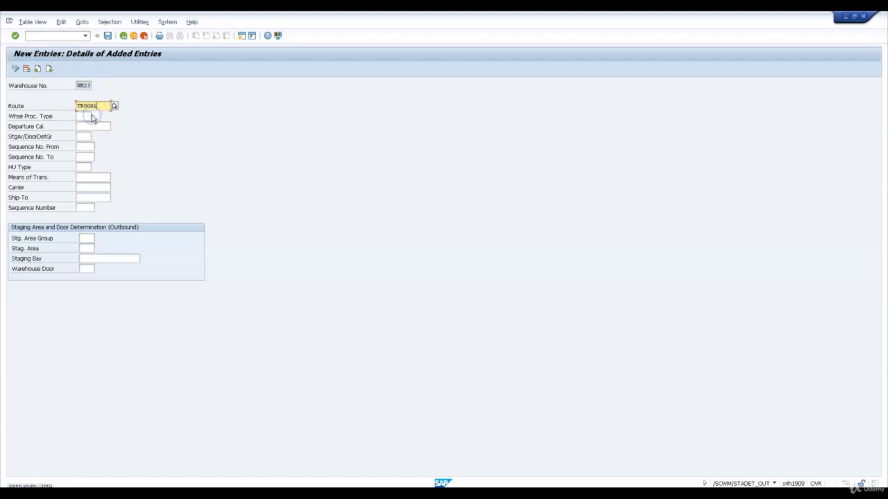
pyautogui.press('BackSpace')
pyautogui.write('2')
pyautogui.click(92, 116)
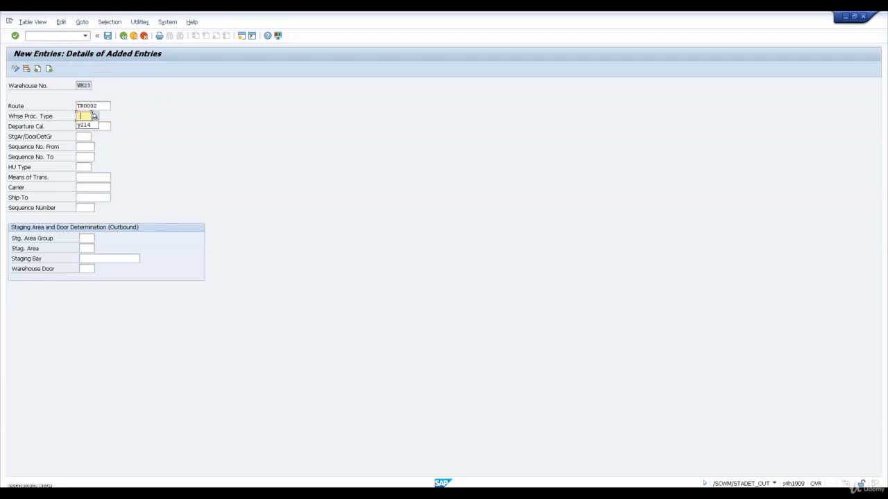
pyautogui.click(87, 125)
pyautogui.press('Return')
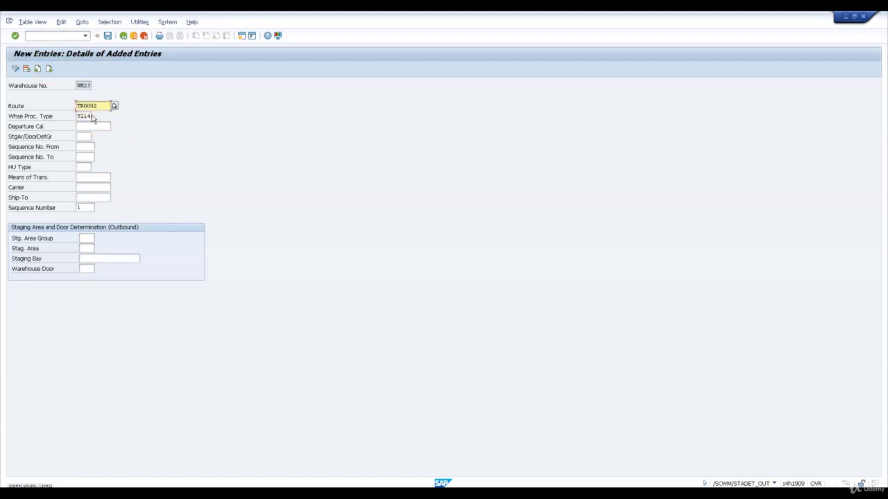
# - Assign staging area group Y920 and staging area YO02 to the TR0002 entry
pyautogui.click(83, 238)
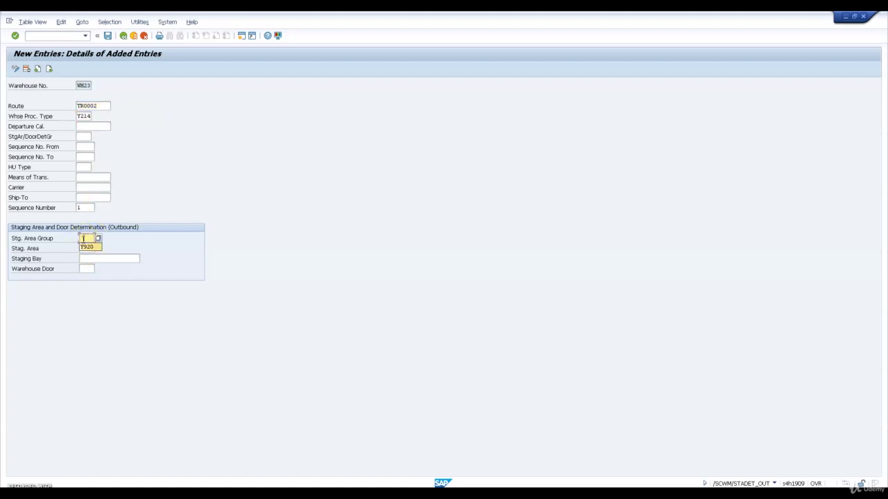
pyautogui.press('Down')
pyautogui.press('Tab')
pyautogui.press('Down')
pyautogui.press('Return')
pyautogui.press('BackSpace')
pyautogui.write('2')
pyautogui.press('Tab')
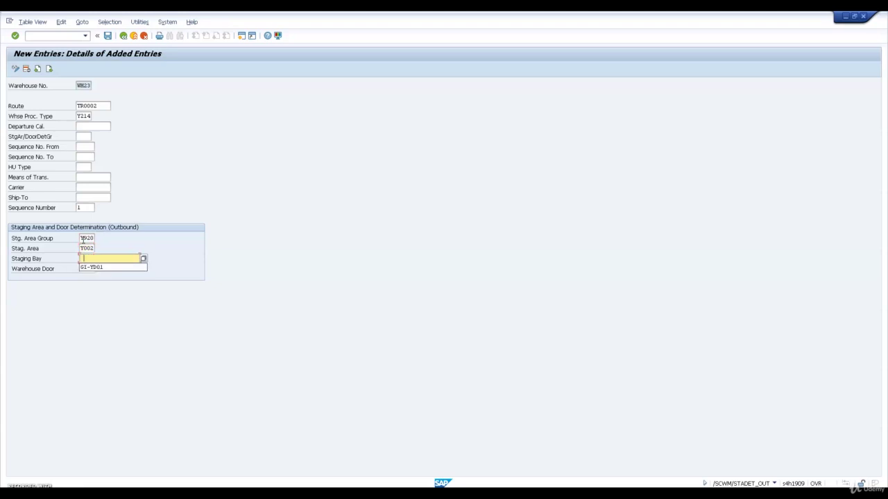
# - Set the TR0002 entry's staging bay to GI-YDO2 and warehouse door to YDO2, and save the entry
pyautogui.press('Down')
pyautogui.press('Return')
pyautogui.press('BackSpace')
pyautogui.write('2')
pyautogui.press('Tab')
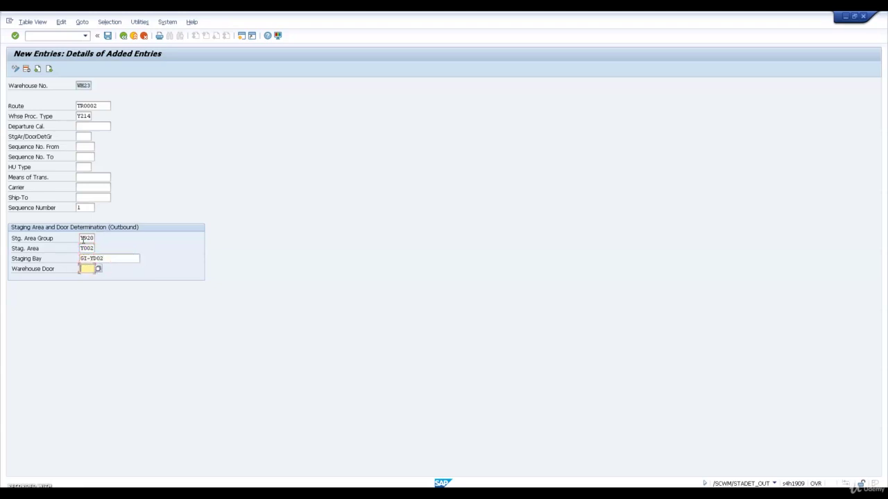
pyautogui.press('Down')
pyautogui.press('Return')
pyautogui.press('BackSpace')
pyautogui.write('3')
pyautogui.press('BackSpace')
pyautogui.write('2')
pyautogui.press('Return')
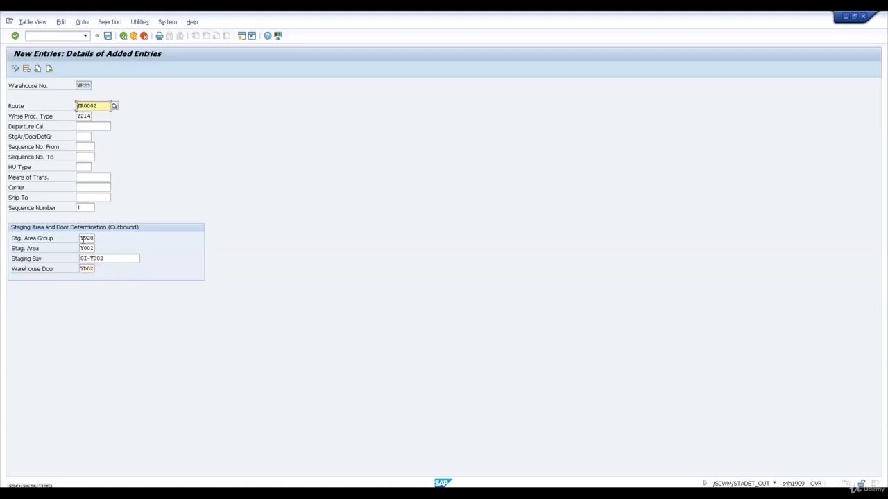
pyautogui.click(82, 238)
pyautogui.hotkey('ctrl', 's')
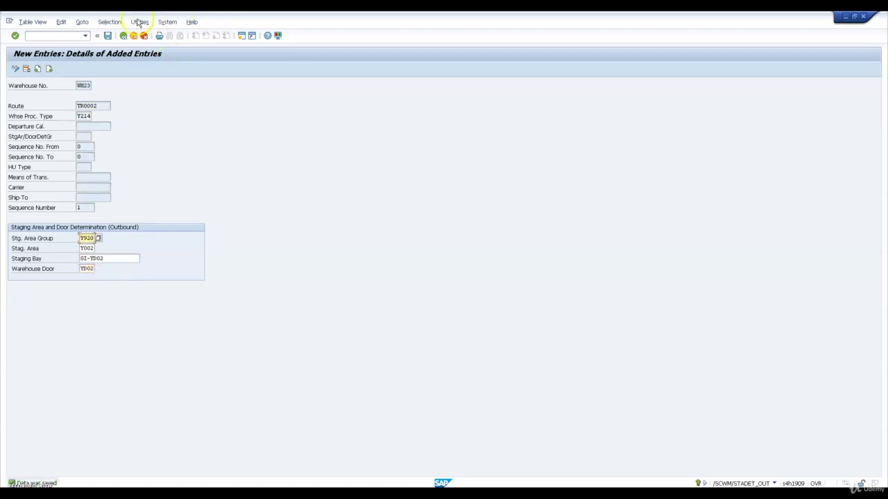
# - Leave outbound determination and open the access sequence for staging areas and doors with transaction /N/SCWM/STADET_ASS
pyautogui.click(122, 36)
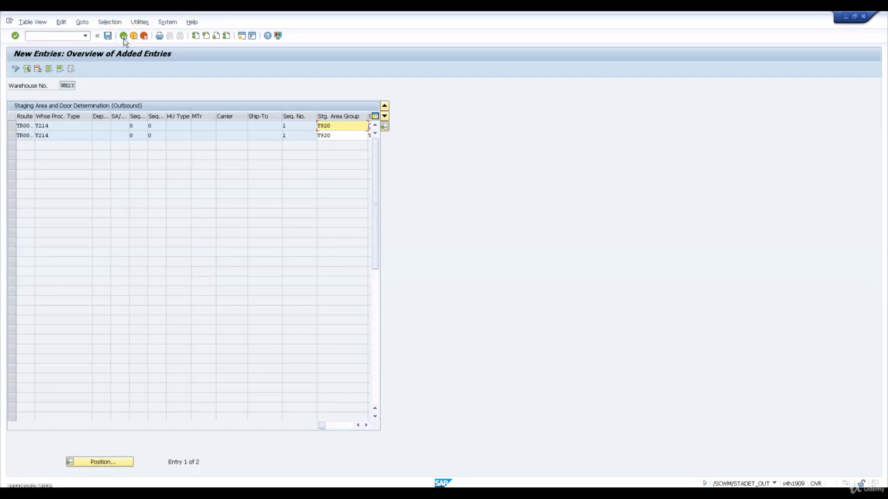
pyautogui.click(123, 36)
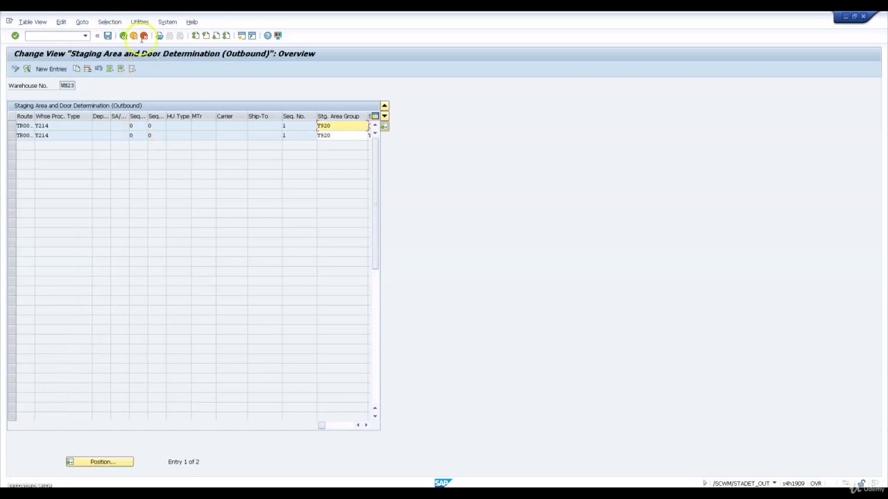
pyautogui.click(122, 35)
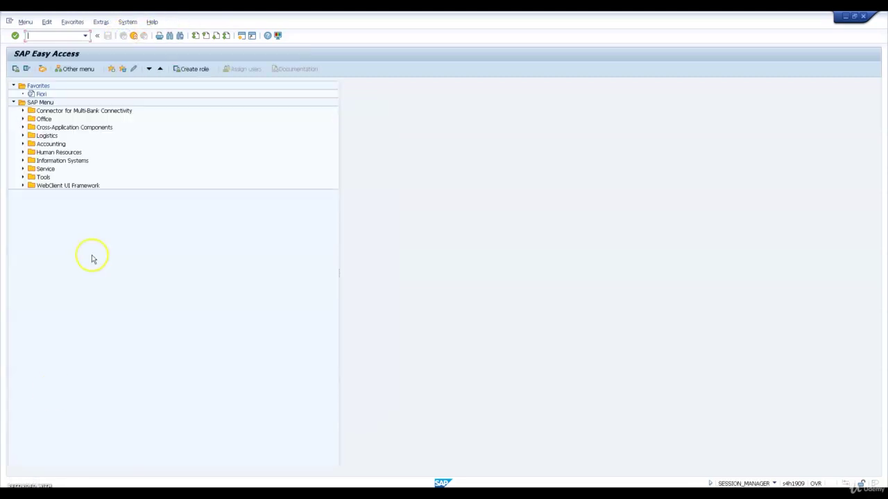
pyautogui.click(54, 38)
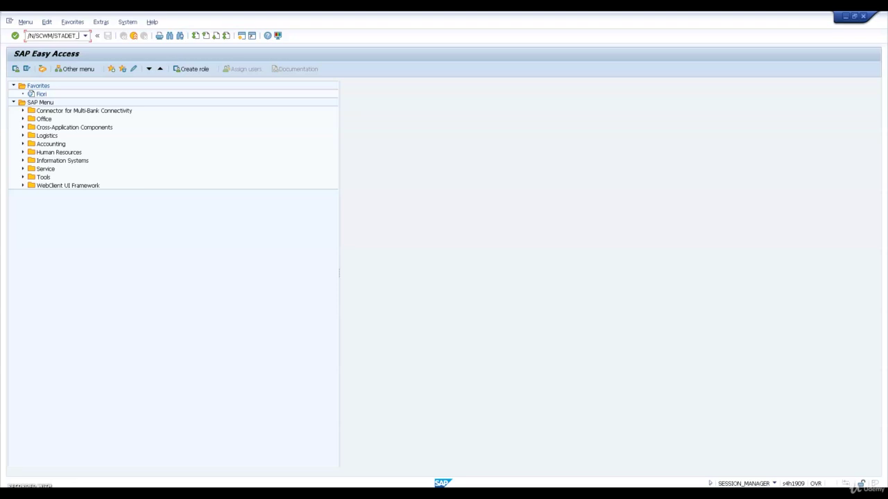
pyautogui.write('ASS')
pyautogui.press('Return')
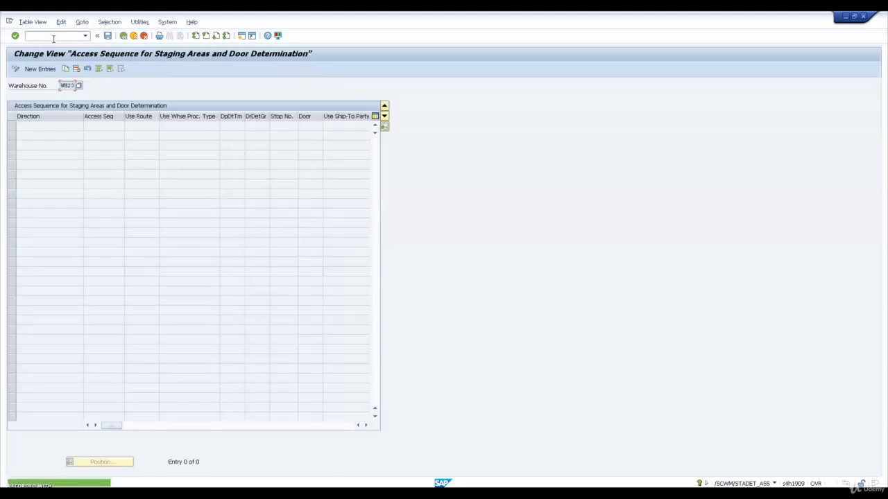
# - Add a new Inbound access sequence entry for WH23 that uses the warehouse process type
pyautogui.click(33, 68)
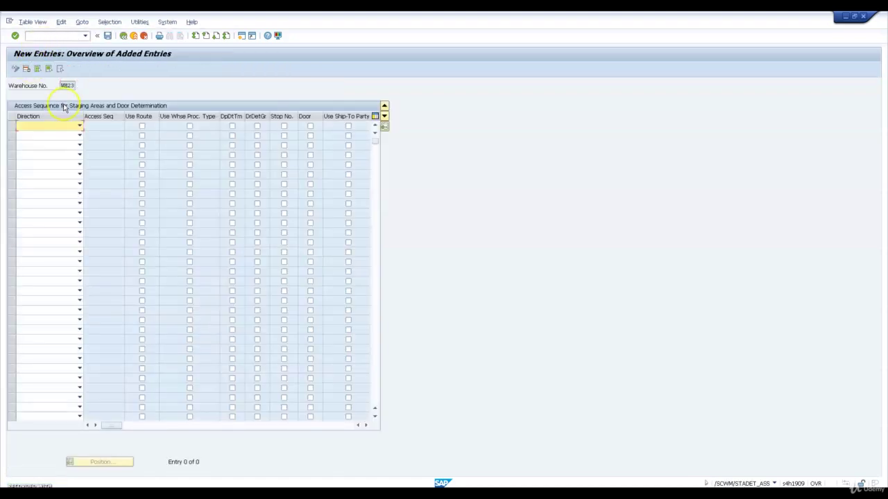
pyautogui.click(79, 125)
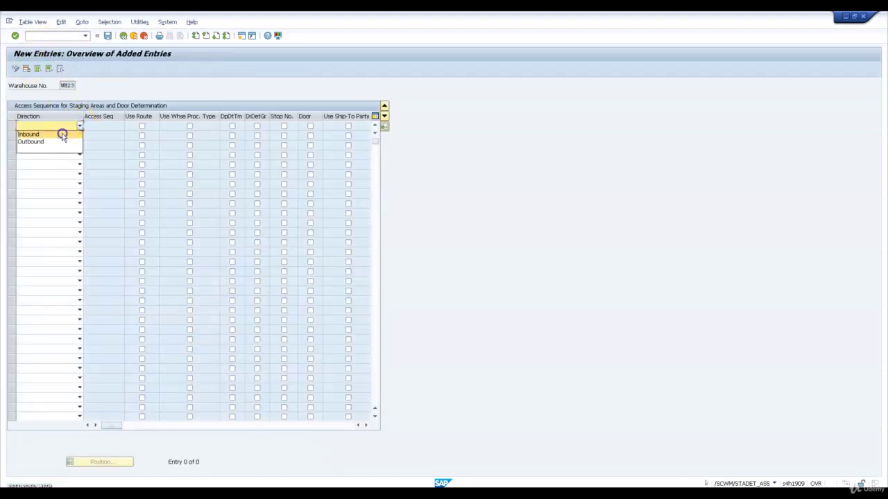
pyautogui.click(61, 135)
pyautogui.click(189, 126)
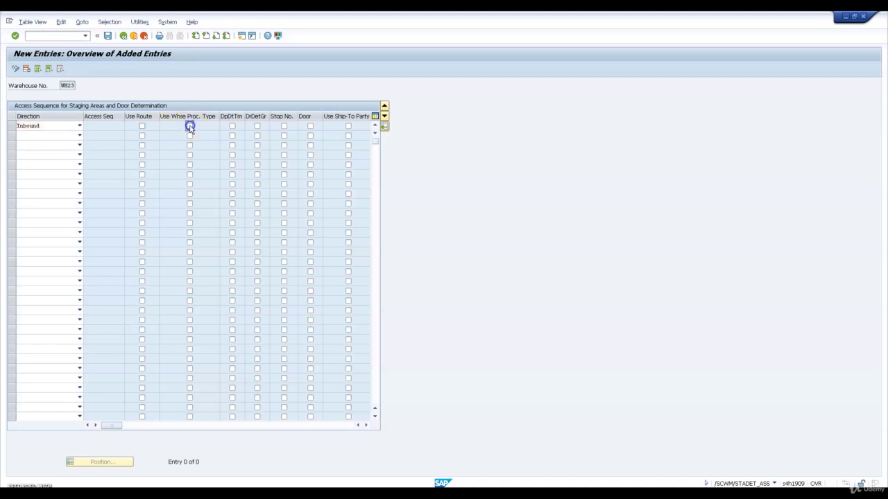
# - Add an Outbound access sequence entry that uses the route and warehouse process type, and save both entries
pyautogui.click(80, 136)
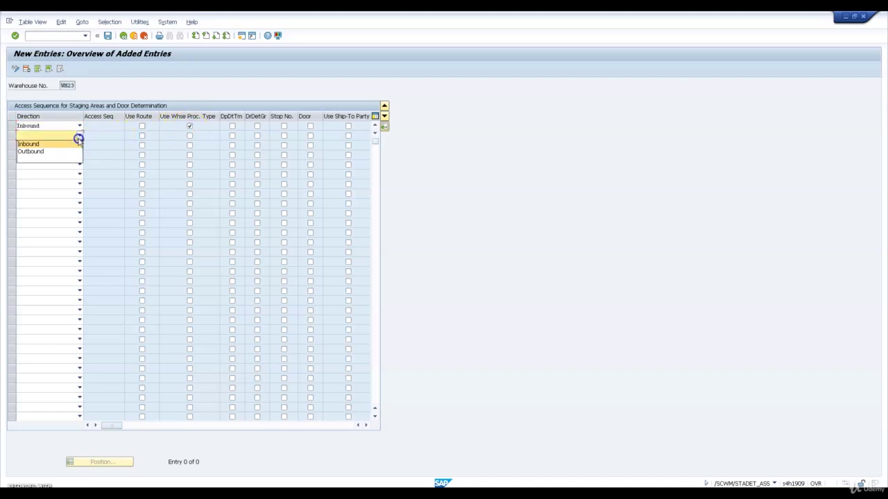
pyautogui.click(42, 151)
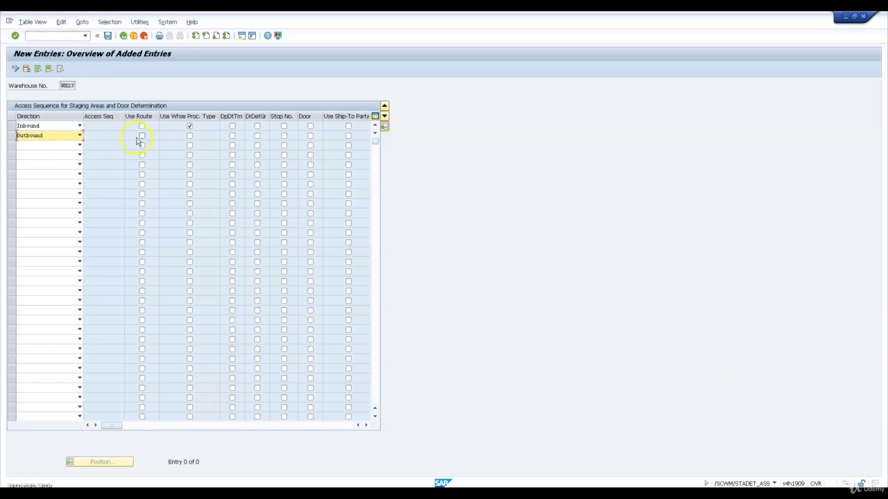
pyautogui.click(142, 136)
pyautogui.click(189, 137)
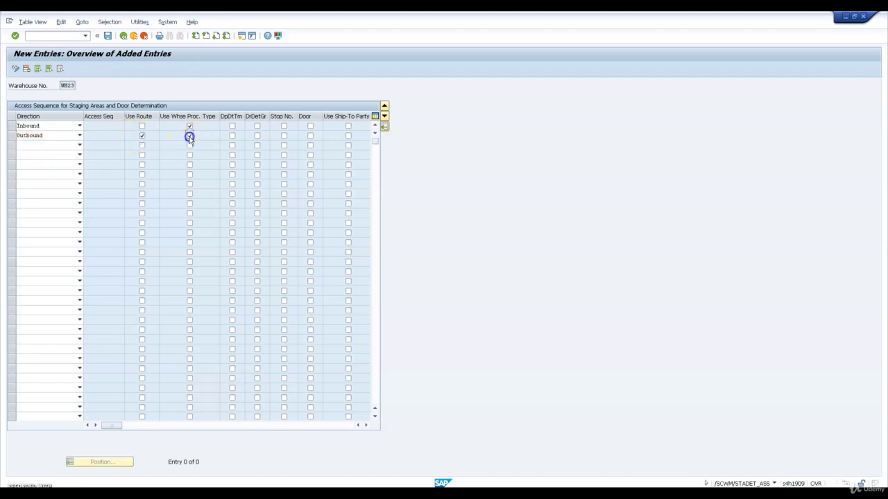
pyautogui.click(107, 35)
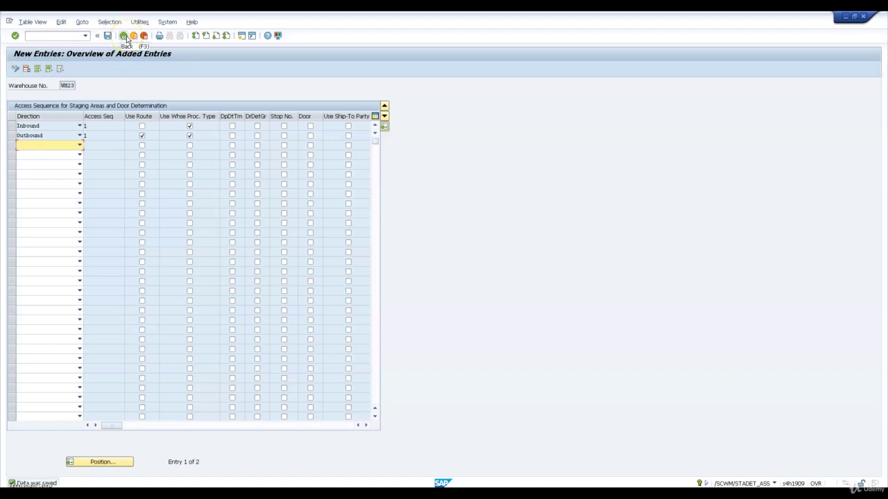
# - Leave the access sequence maintenance and return to SAP Easy Access
pyautogui.click(127, 40)
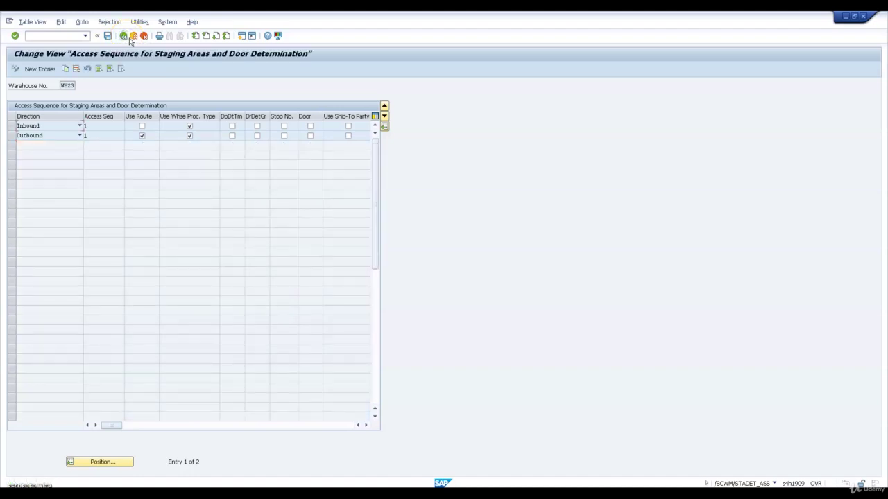
pyautogui.click(132, 39)
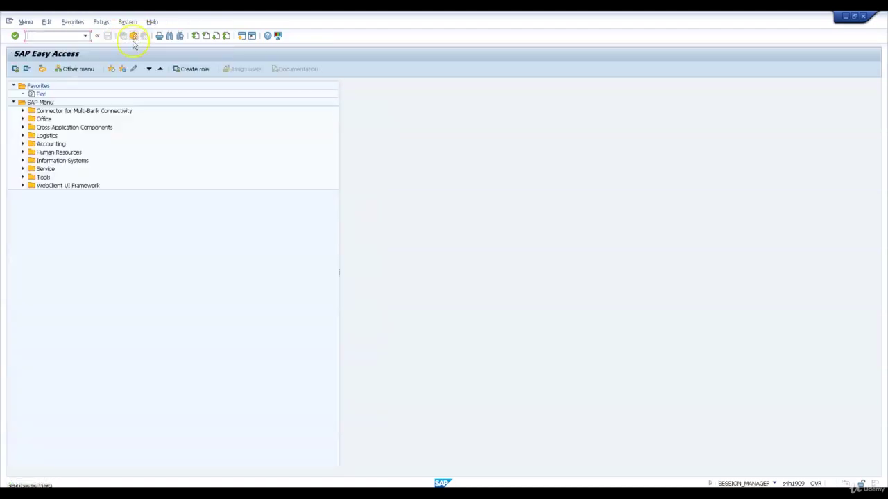
pyautogui.click(40, 466)
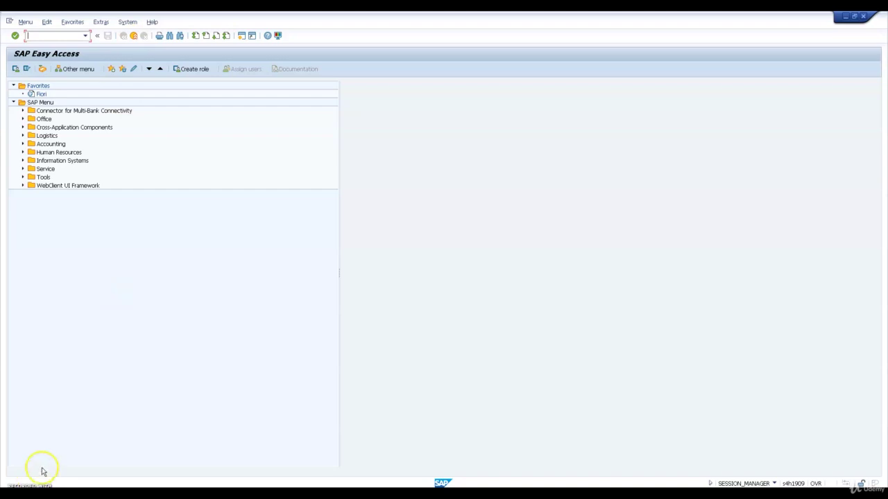
# - Open the assignment of doors to supply chain units and storage bins for WH23 with transaction /N/SCWM/DOOR_SCU
pyautogui.click(45, 37)
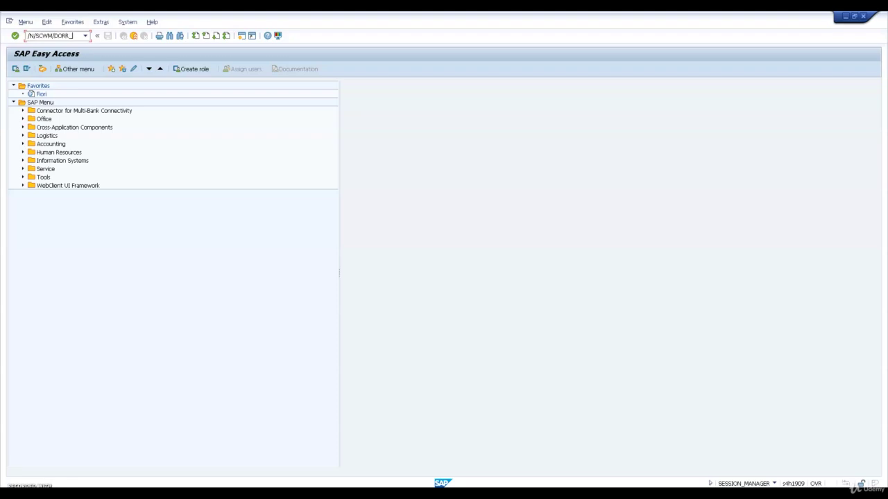
pyautogui.write('/N/SCWM/DORR_SCU')
pyautogui.write('SCU')
pyautogui.press('Return')
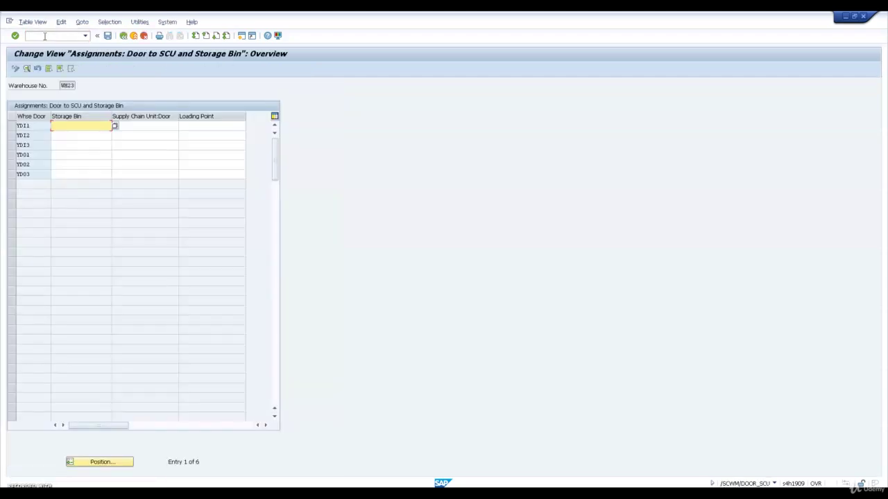
# - Assign storage bins DOOR-YDI1 to DOOR-YDI3 and DOOR-YDO1 to DOOR-YDO3 to the matching warehouse doors and save
pyautogui.click(118, 128)
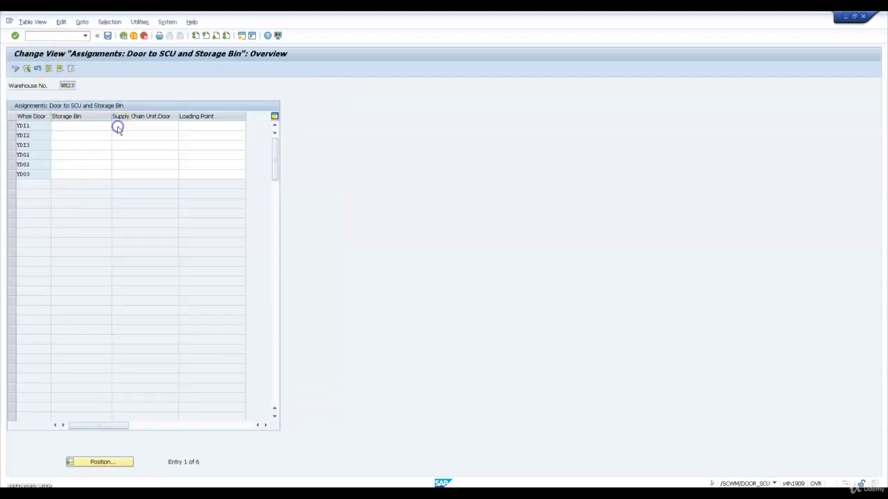
pyautogui.press('F4')
pyautogui.click(34, 152)
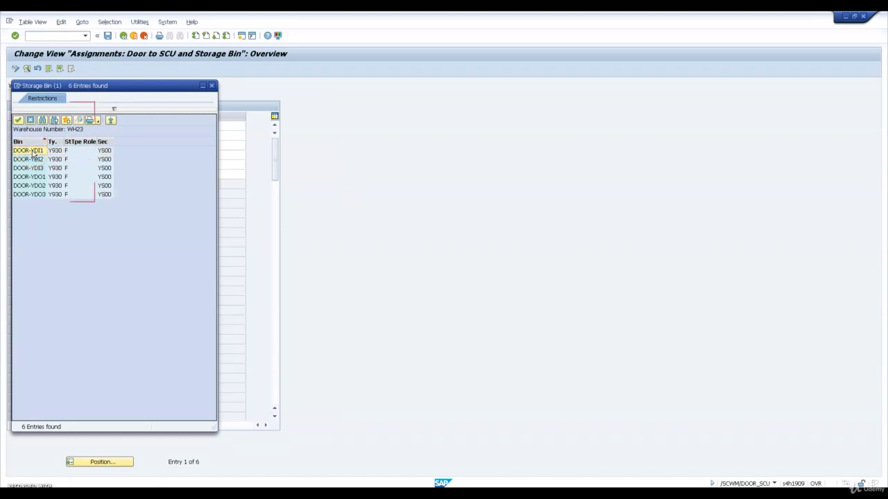
pyautogui.moveTo(33, 154); pyautogui.dragTo(33, 199)
pyautogui.hotkey('ctrl', 'c')
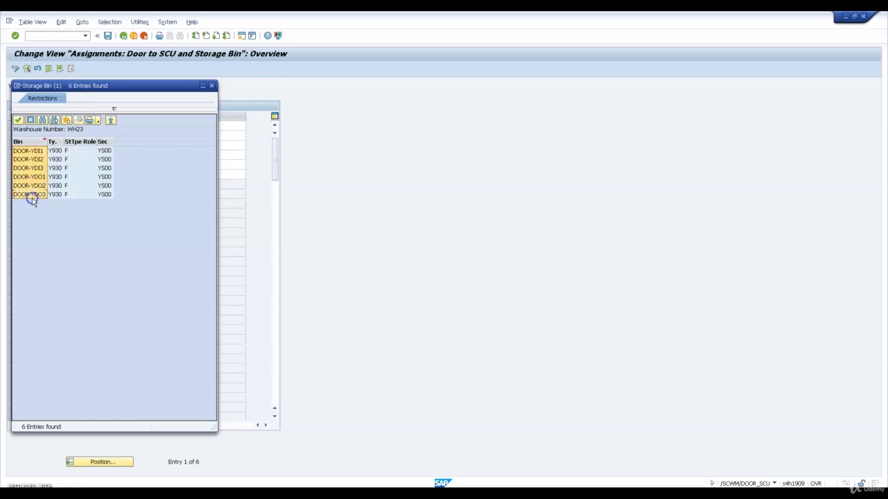
pyautogui.click(212, 86)
pyautogui.hotkey('ctrl', 'v')
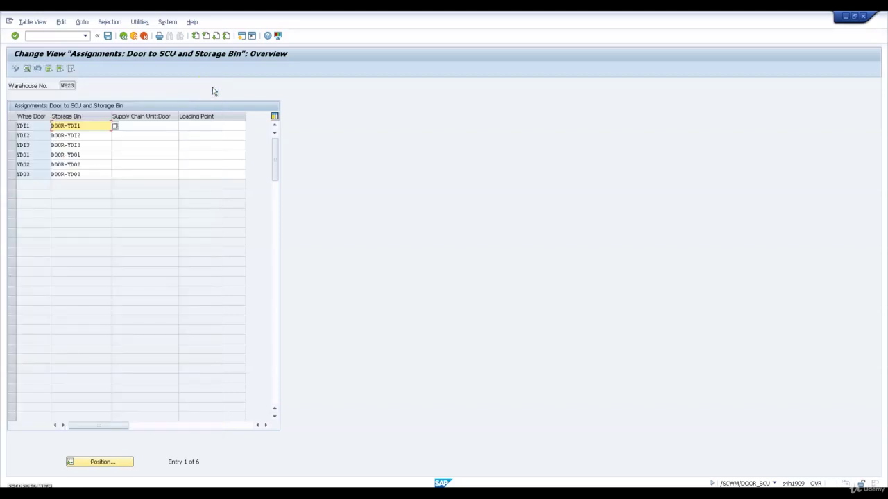
pyautogui.hotkey('ctrl', 's')
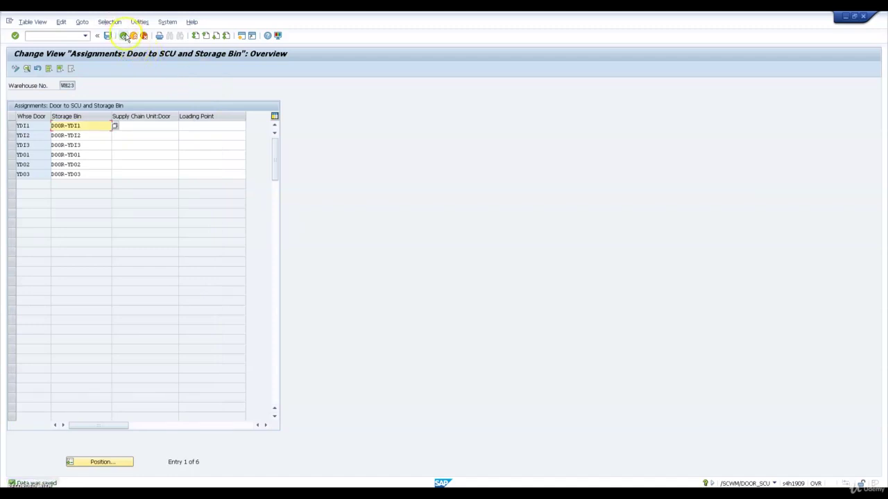
# - Leave the door assignment and open wave template maintenance for WH23 in change mode with transaction /N/SCWM/WAVETMP
pyautogui.click(124, 35)
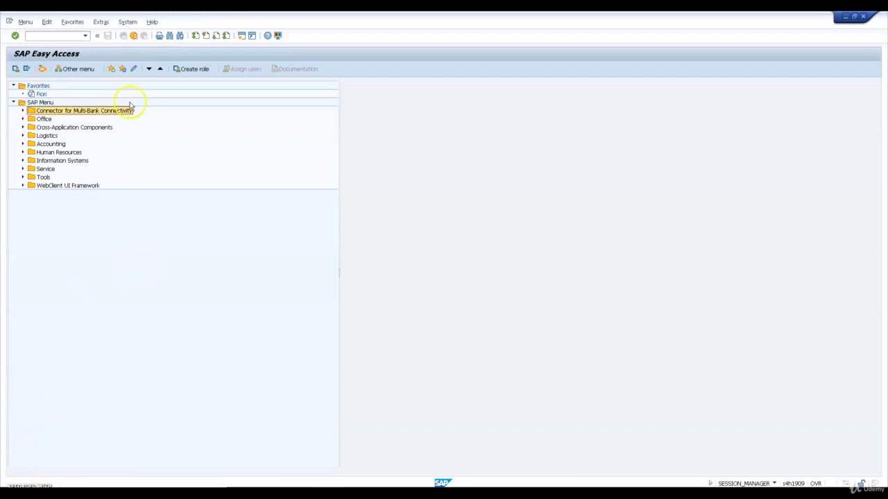
pyautogui.click(65, 37)
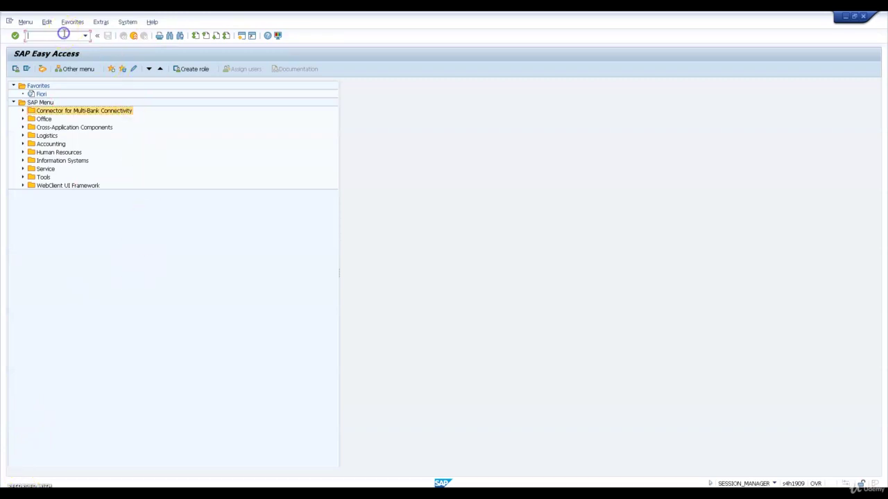
pyautogui.write('/N/SCWM/WAVETMP')
pyautogui.press('Return')
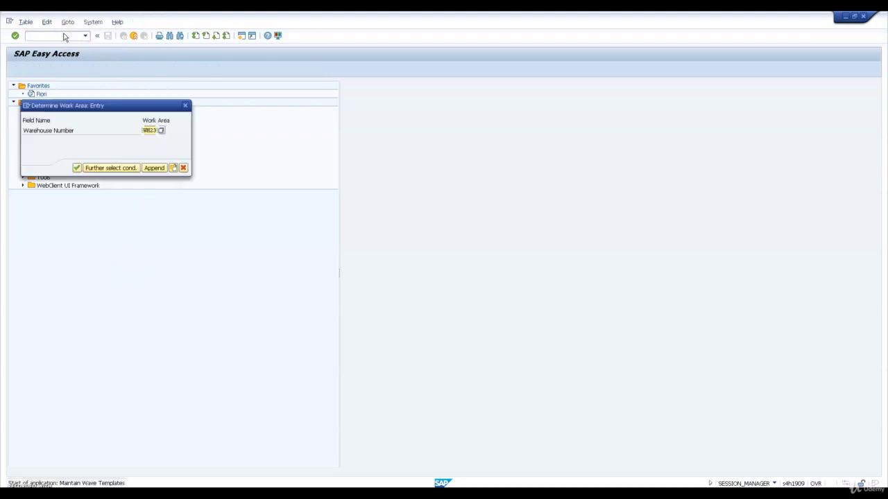
pyautogui.press('Return')
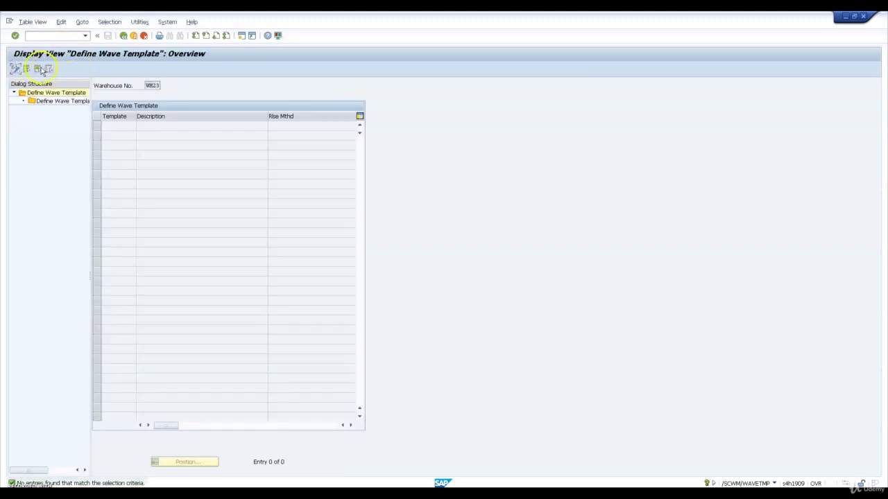
pyautogui.click(15, 70)
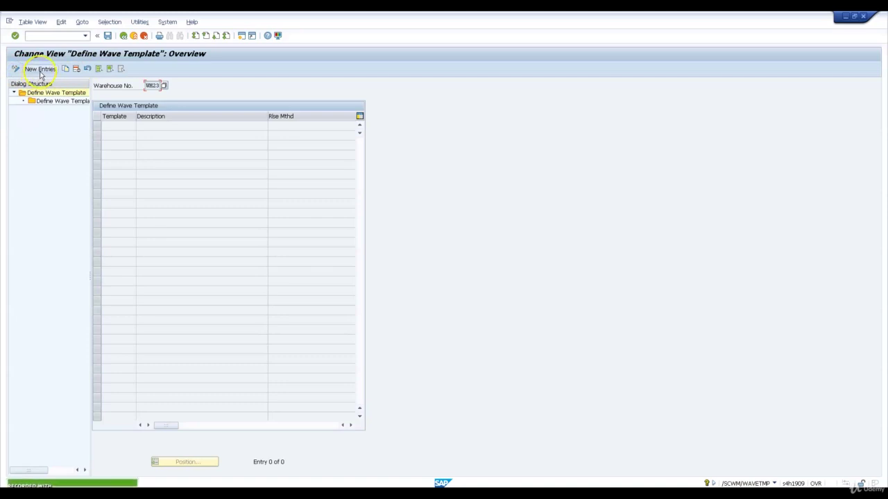
# - Start a new wave template 104 with the description Domestic Route 01
pyautogui.click(38, 69)
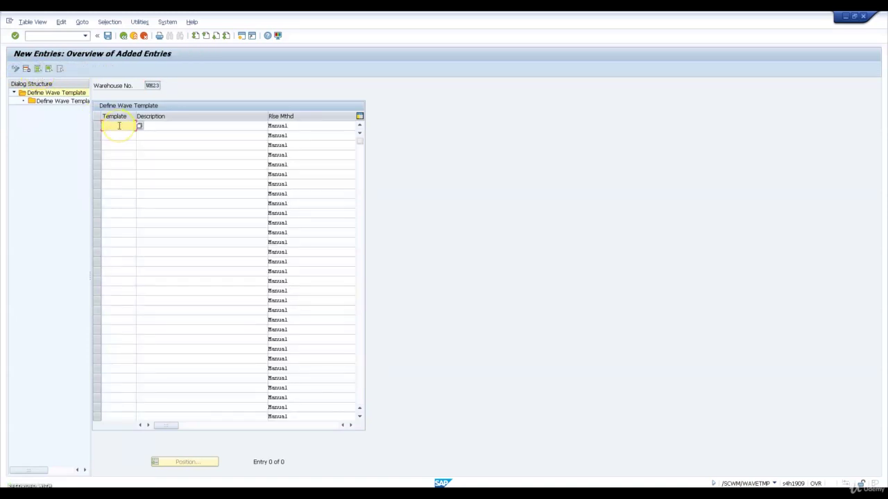
pyautogui.press('Tab')
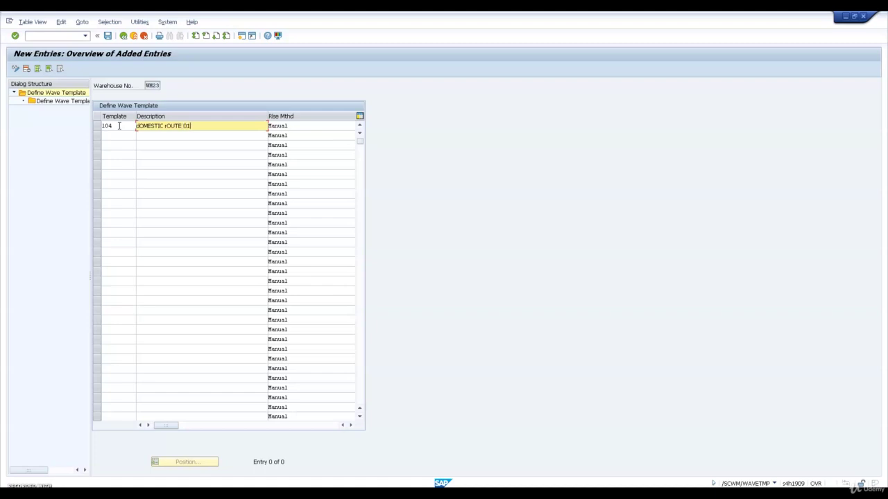
pyautogui.press('Tab')
pyautogui.hotkey('shift', 'Tab')
pyautogui.press('BackSpace')
pyautogui.press('BackSpace')
pyautogui.press('BackSpace')
pyautogui.press('BackSpace')
pyautogui.press('BackSpace')
pyautogui.press('BackSpace')
pyautogui.press('BackSpace')
pyautogui.press('BackSpace')
pyautogui.press('BackSpace')
pyautogui.press('BackSpace')
pyautogui.press('BackSpace')
pyautogui.press('BackSpace')
pyautogui.press('BackSpace')
pyautogui.press('Tab')
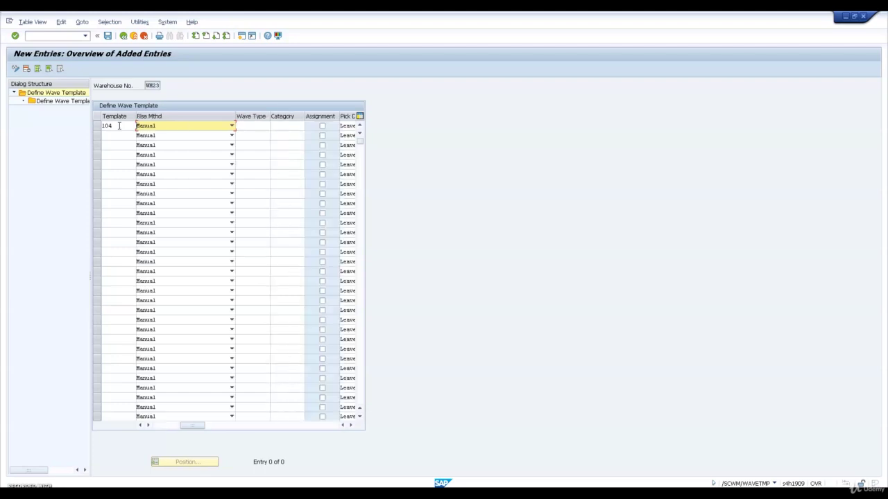
# - Set wave template 104 to the Automatic release method, wave type Y214 and category Y1
pyautogui.press('Down')
pyautogui.press('Tab')
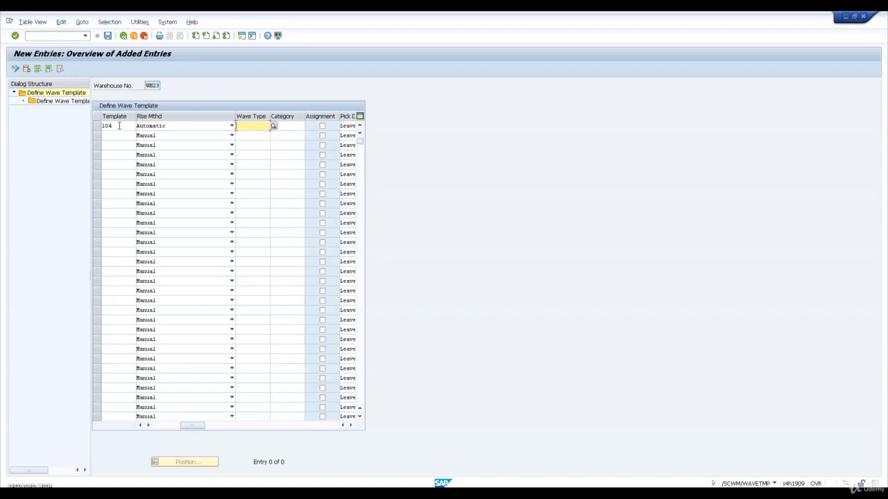
pyautogui.write('Y2')
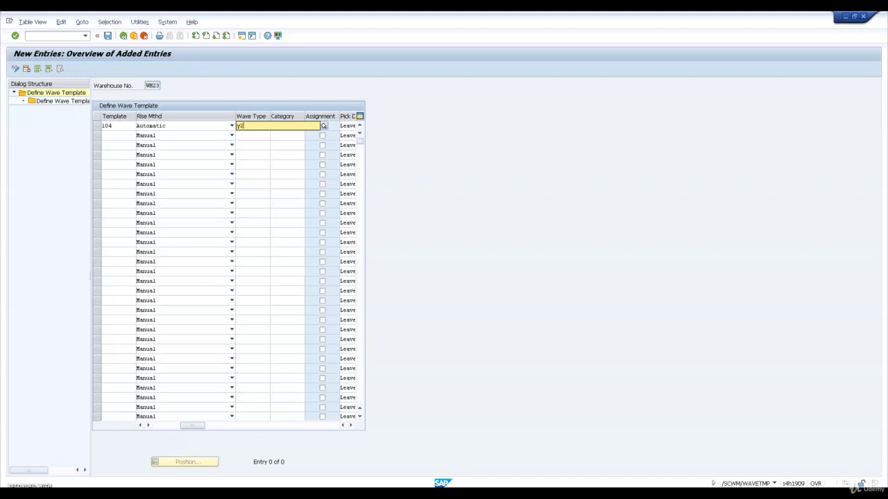
pyautogui.write('14')
pyautogui.press('Tab')
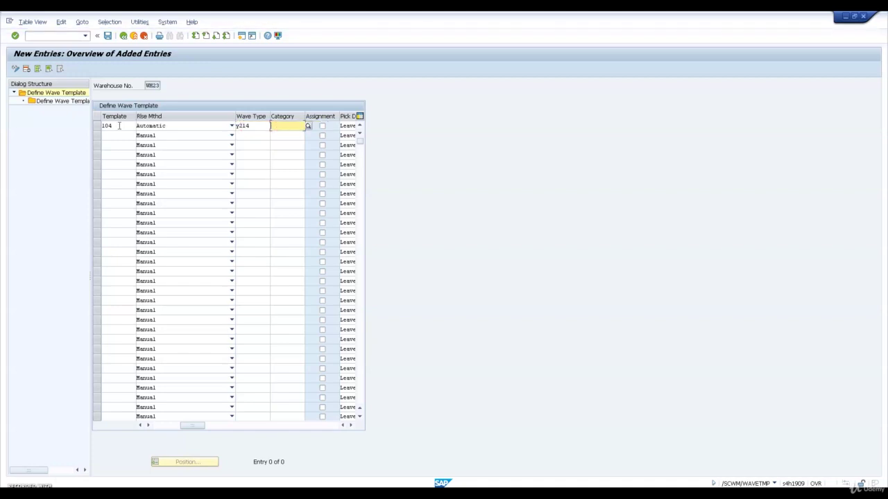
pyautogui.write('Y1')
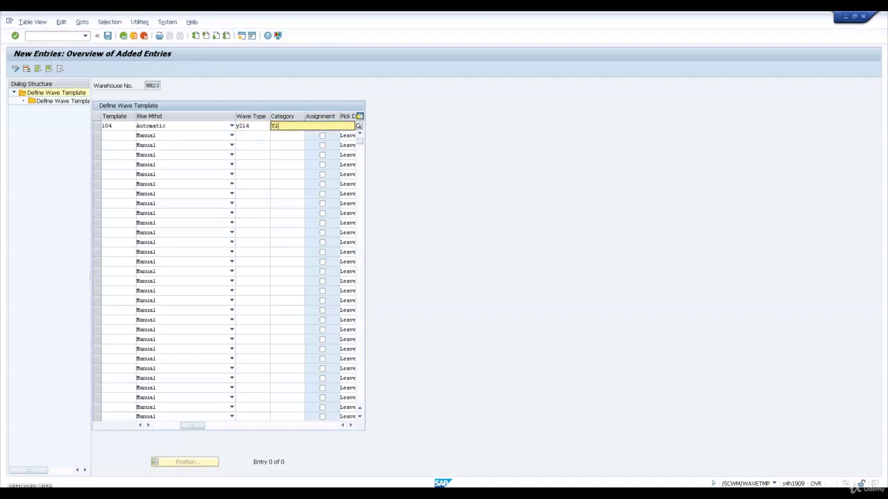
pyautogui.press('Return')
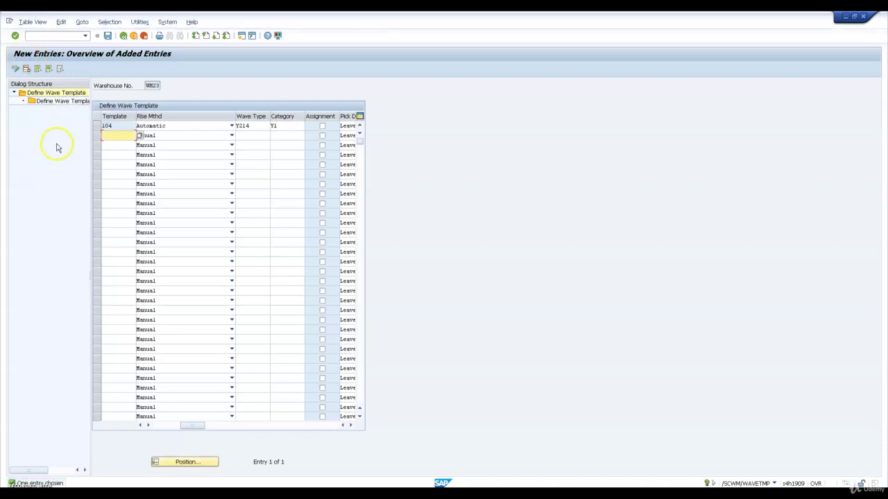
# - Paste five new time attribute options into template 104, with cutoff times 06:00, 08:00, 10:00, 12:00 and 15:00 and release 30 minutes after each cutoff
pyautogui.click(97, 126)
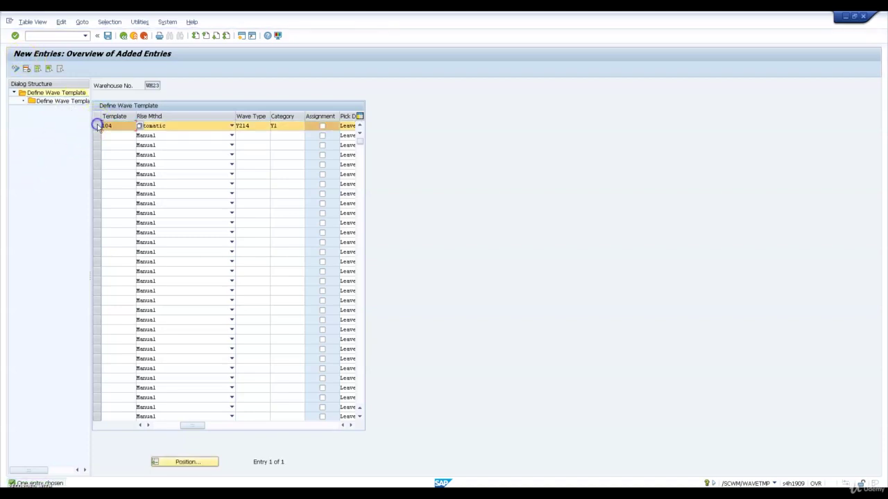
pyautogui.doubleClick(66, 102)
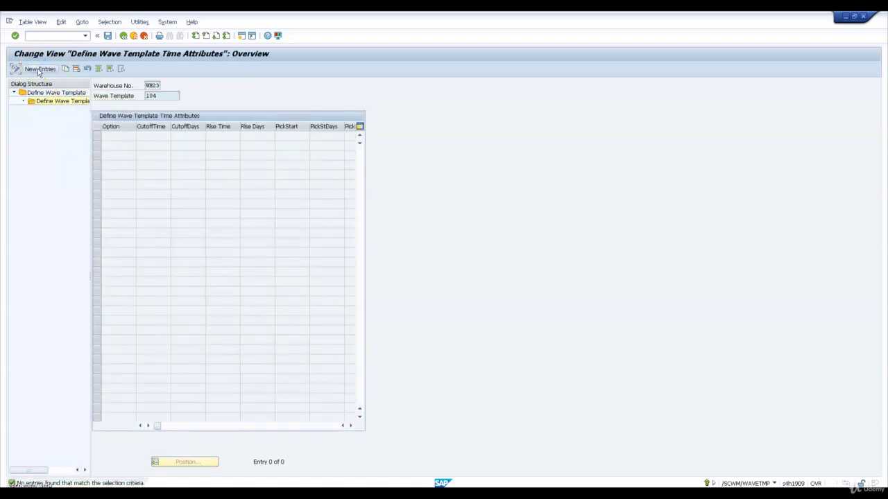
pyautogui.click(39, 70)
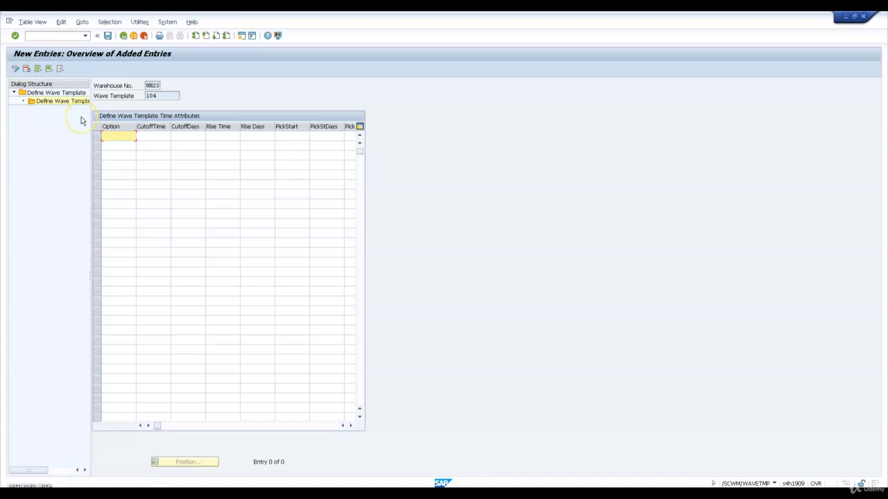
pyautogui.hotkey('ctrl', 'v')
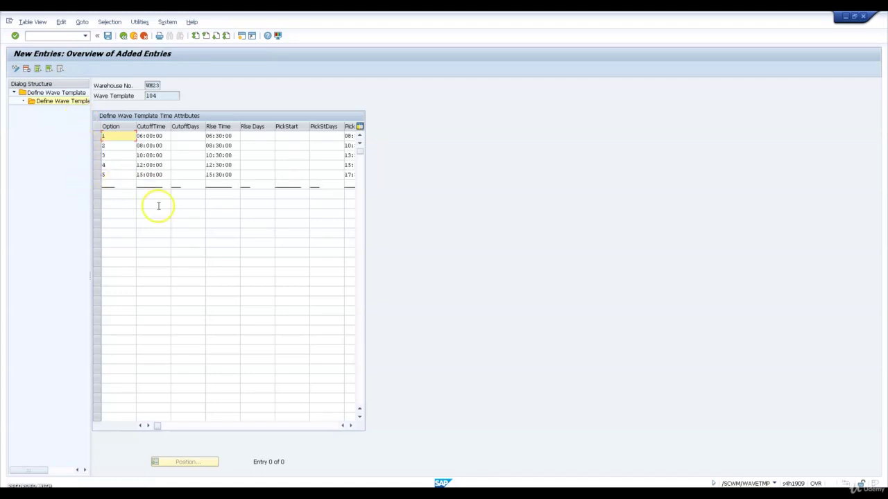
# - Check the picking, packing, staging, wave completion and calendar values of the pasted time attribute options
pyautogui.click(192, 428)
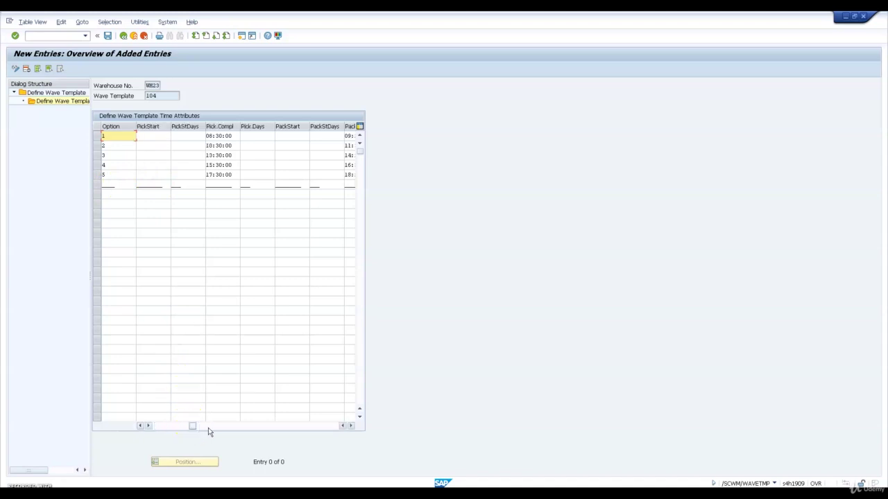
pyautogui.click(209, 428)
pyautogui.click(231, 428)
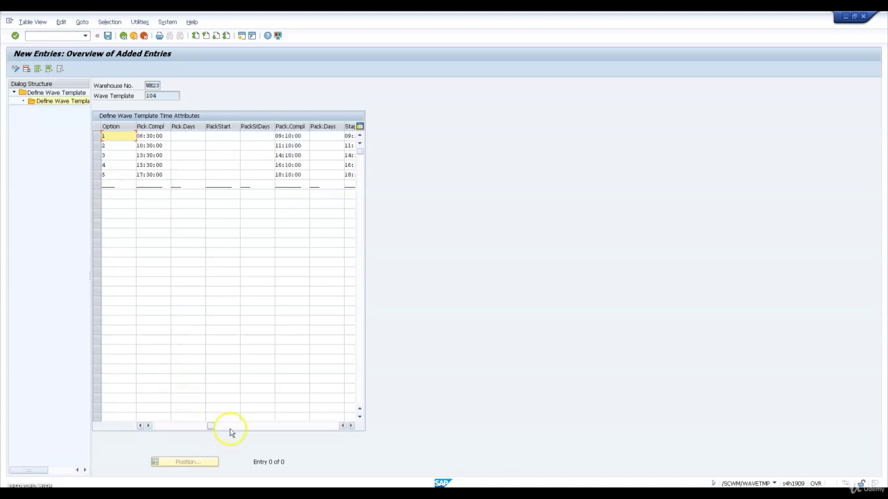
pyautogui.click(233, 429)
pyautogui.click(251, 433)
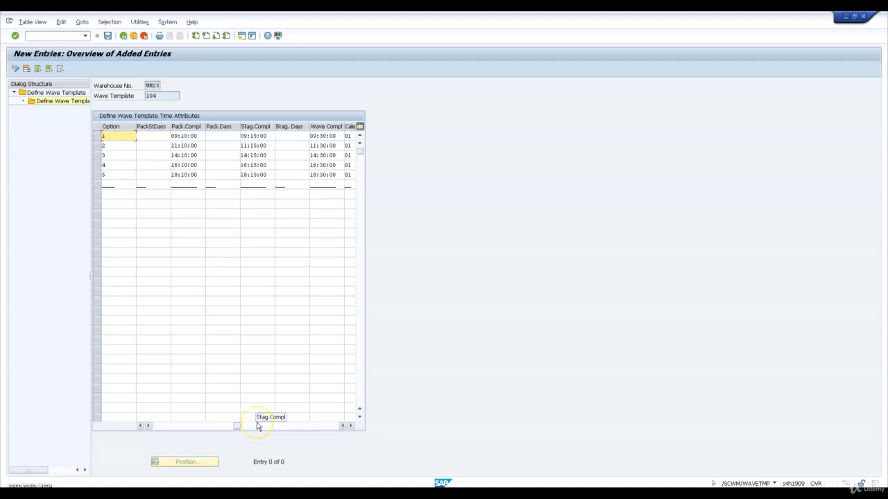
pyautogui.click(258, 426)
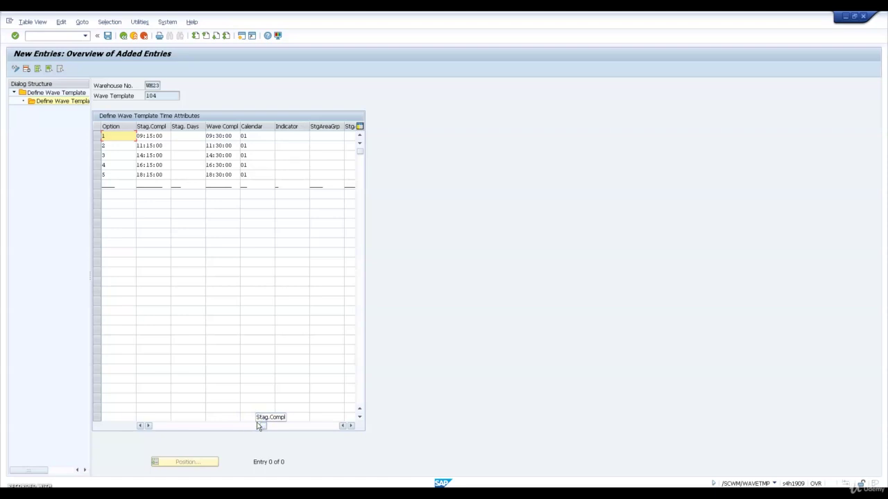
pyautogui.click(324, 426)
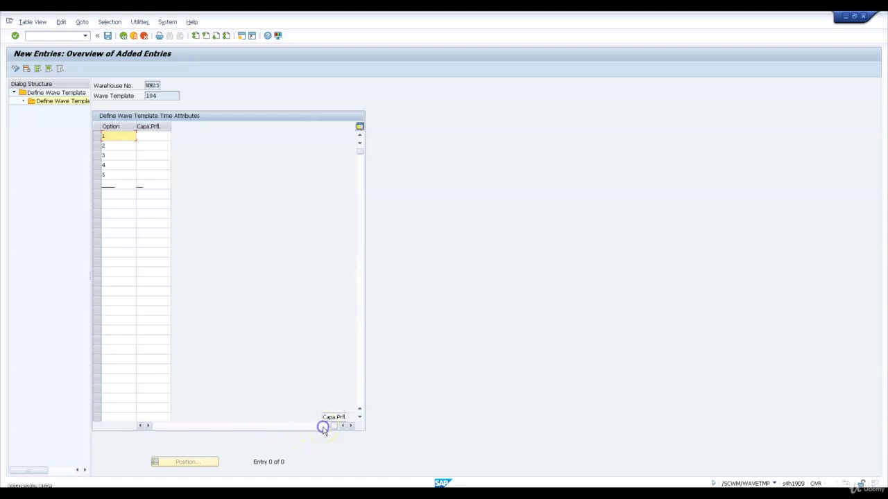
pyautogui.click(159, 428)
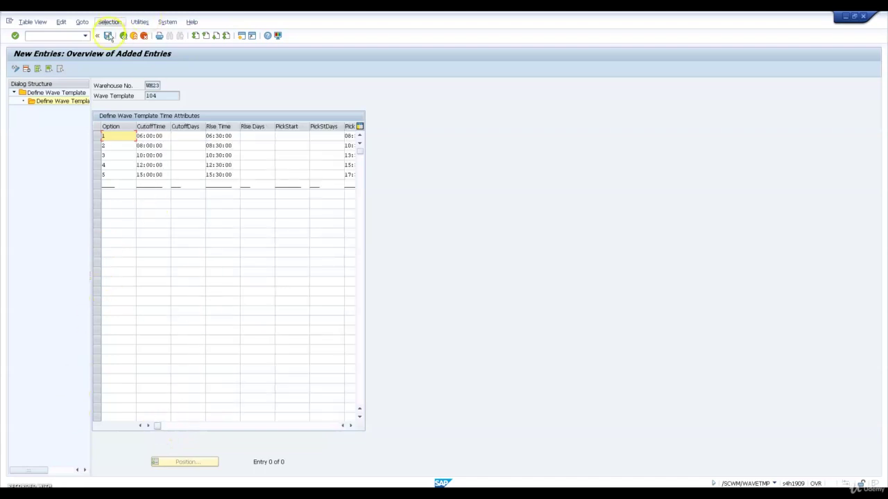
# - Delete the surplus empty option below option 5 and save the wave template with its time attributes
pyautogui.click(107, 35)
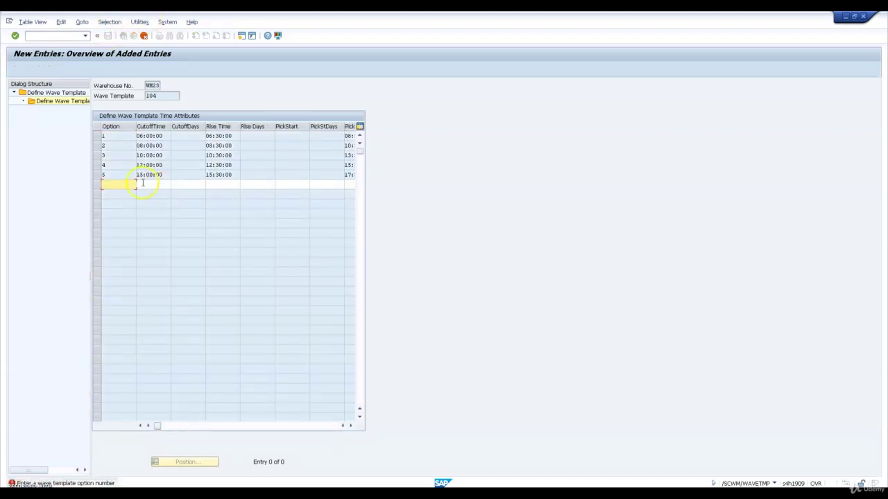
pyautogui.hotkey('ctrl', 's')
pyautogui.click(95, 185)
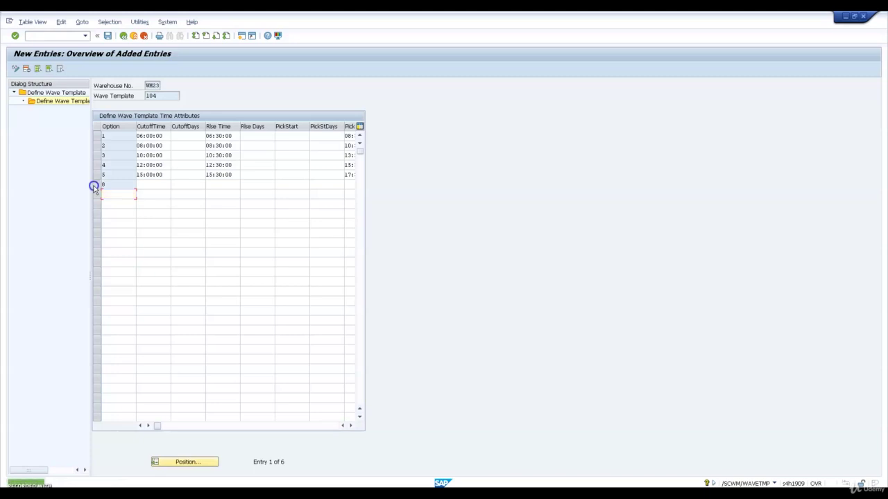
pyautogui.click(27, 68)
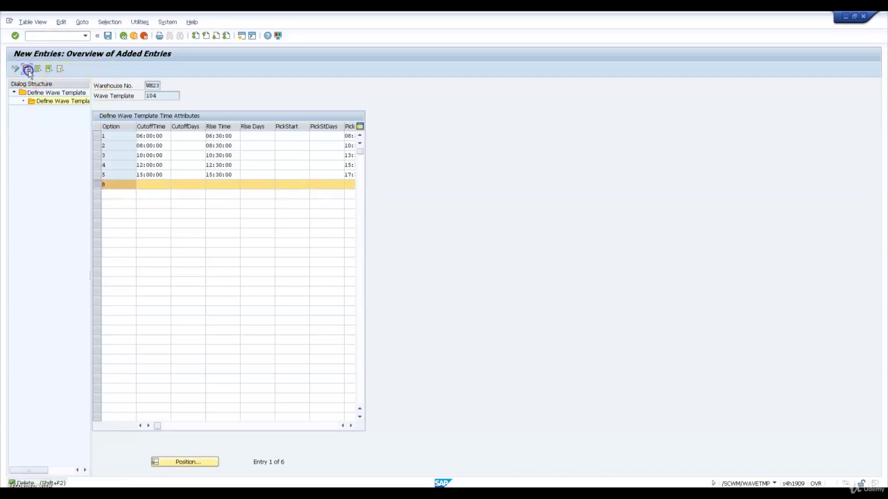
pyautogui.click(95, 184)
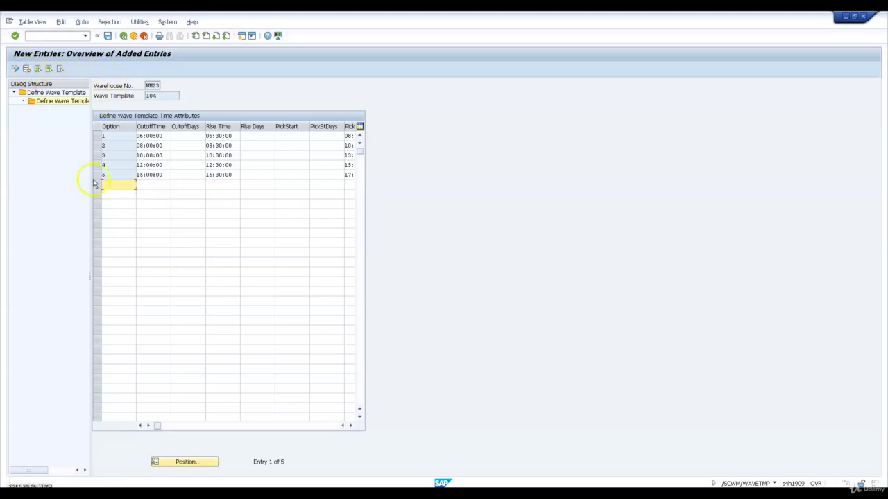
pyautogui.click(109, 36)
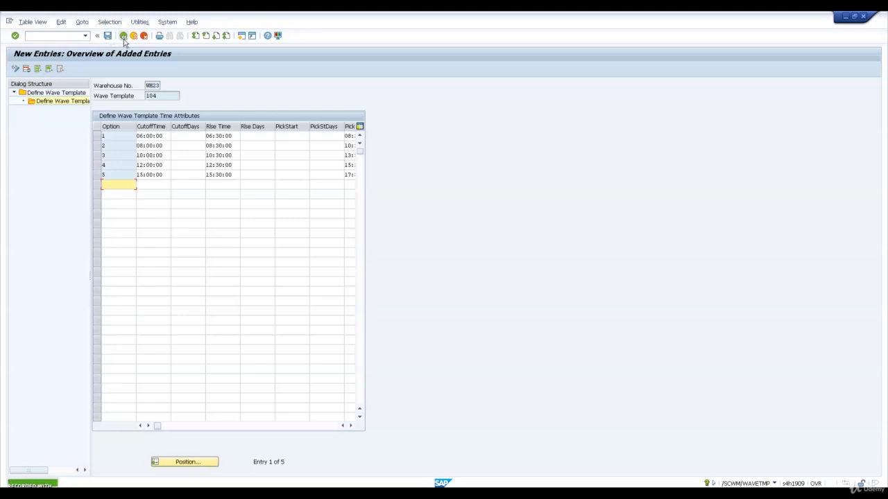
# - Leave the wave template maintenance and return to the SAP Easy Access screen
pyautogui.click(123, 36)
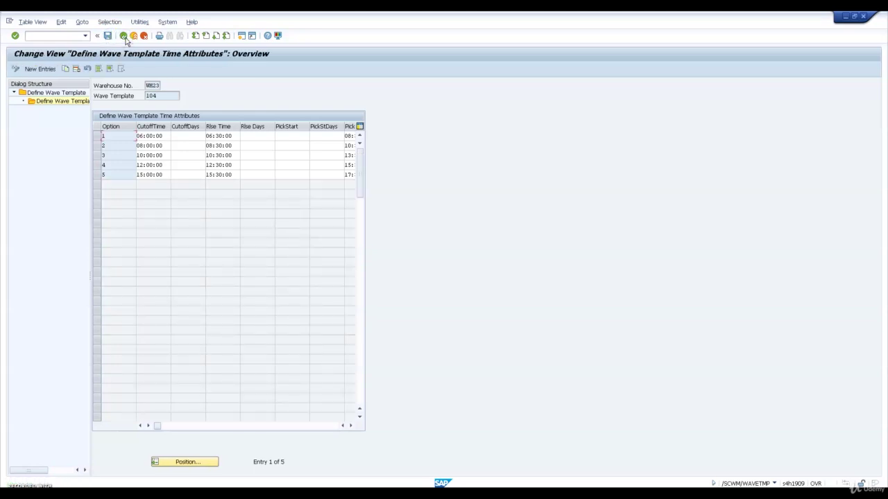
pyautogui.click(123, 37)
pyautogui.click(123, 36)
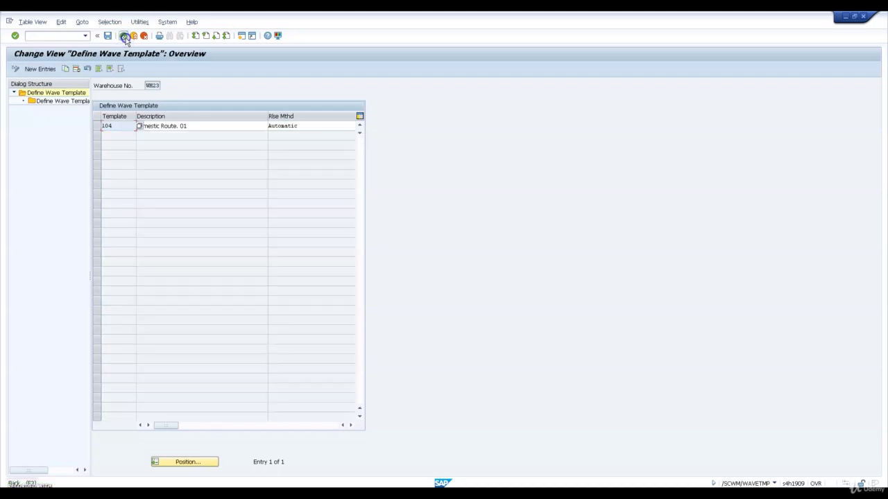
pyautogui.click(123, 36)
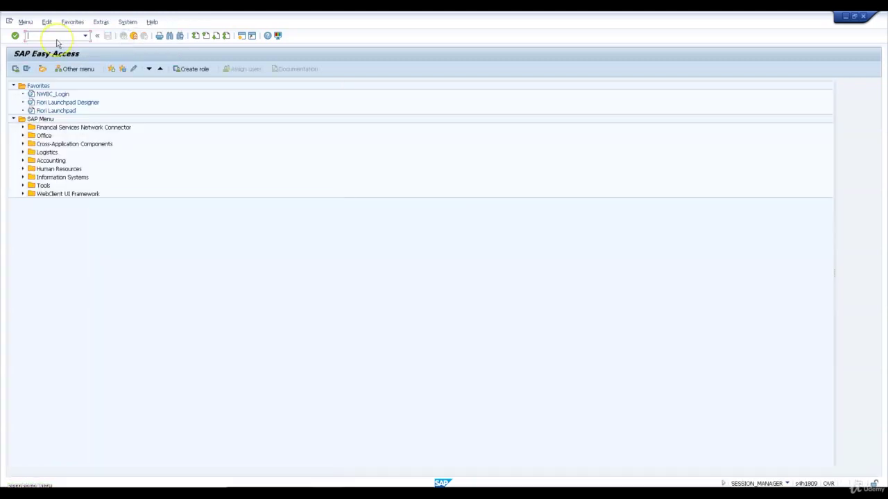
# - Open transaction /N/SCWM/PI_USER in edit mode and start new user assignments to posting and recounting tolerance groups for WH23
pyautogui.click(56, 39)
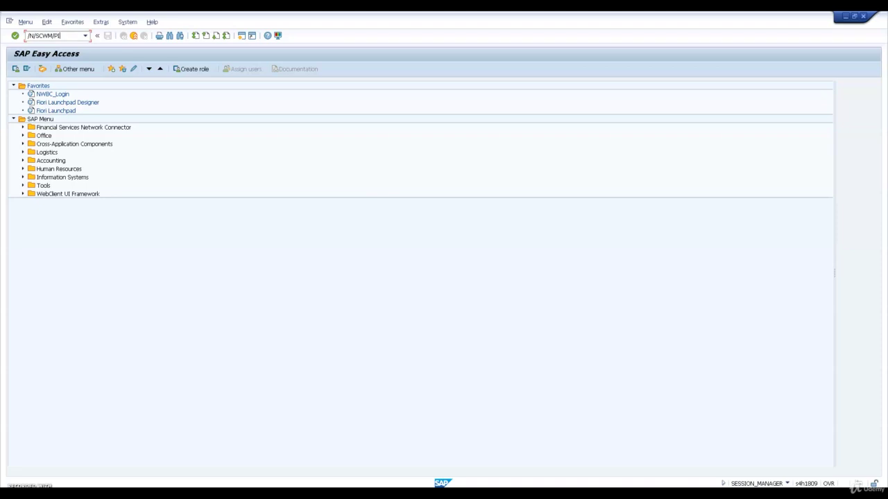
pyautogui.write('/N/SCWM/PI_USER')
pyautogui.press('Return')
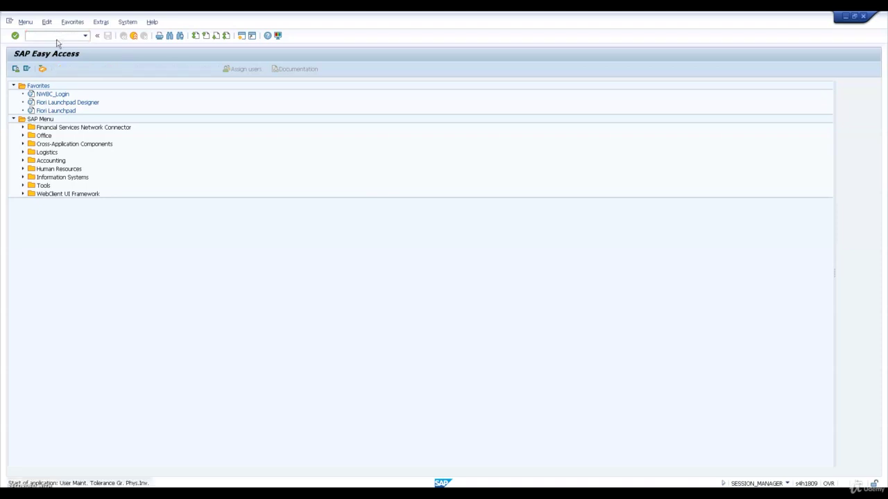
pyautogui.click(16, 68)
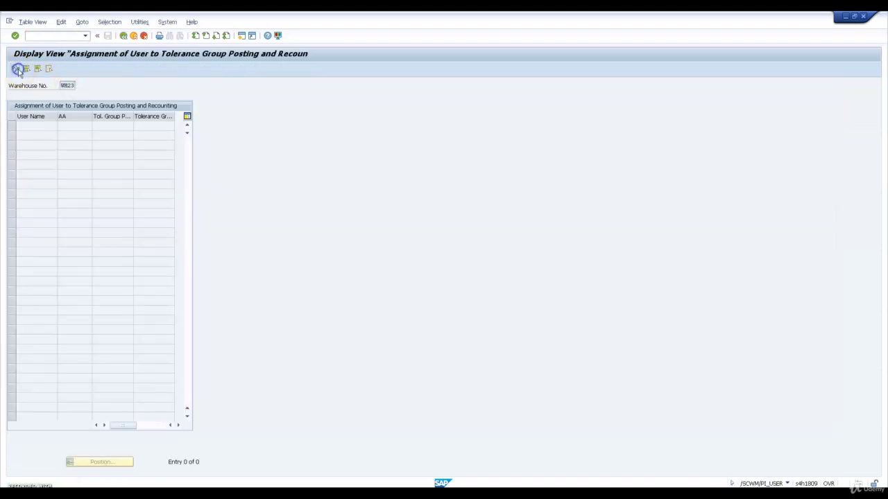
pyautogui.click(31, 69)
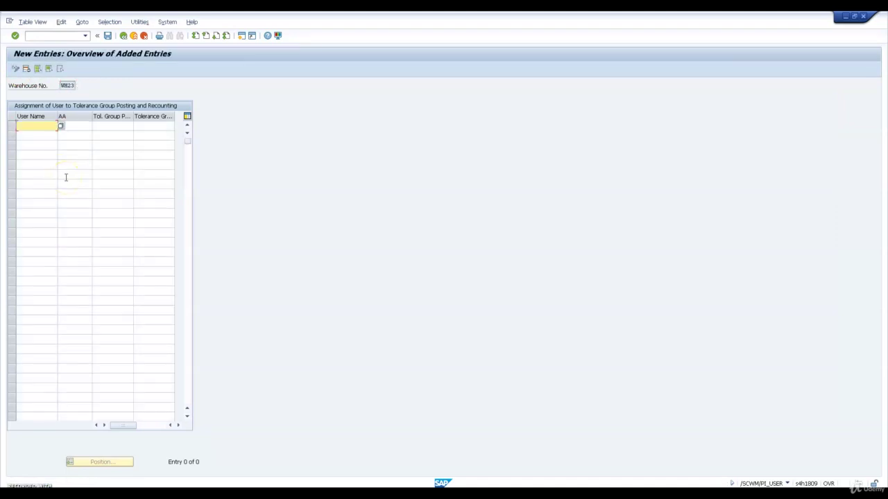
# - Assign the EWM user in area Y011 to posting tolerance group SUPERVISOR and recount tolerance group COUNTER
pyautogui.write('S')
pyautogui.press('Down')
pyautogui.press('Return')
pyautogui.press('Tab')
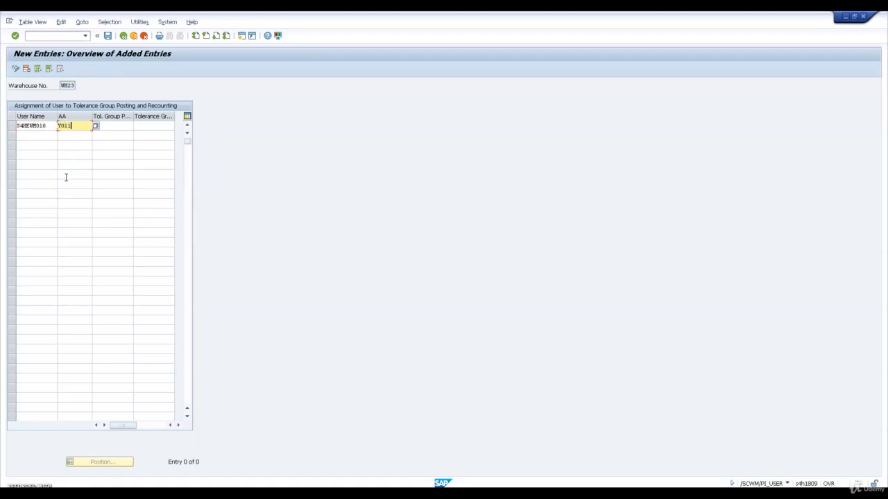
pyautogui.write('Y011')
pyautogui.press('Tab')
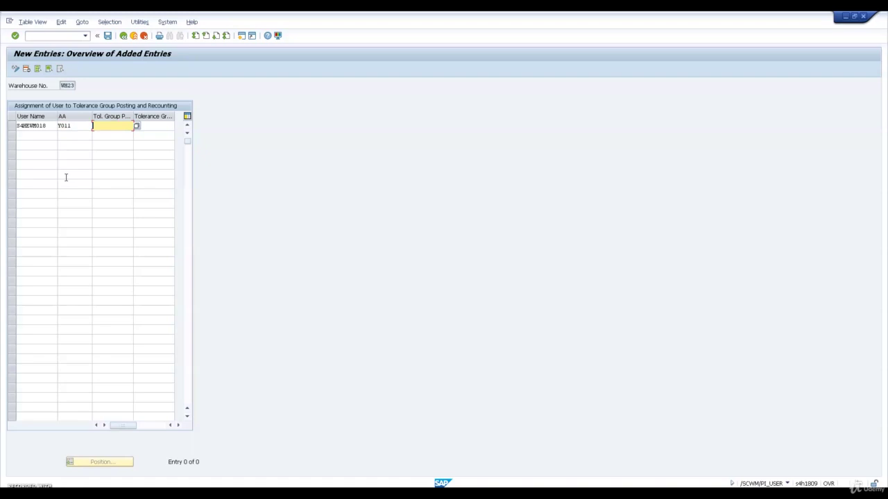
pyautogui.click(140, 125)
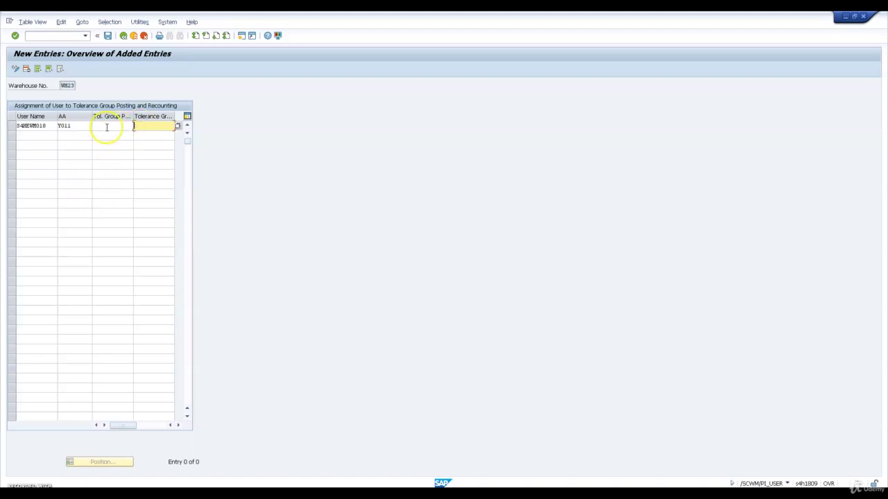
pyautogui.click(105, 126)
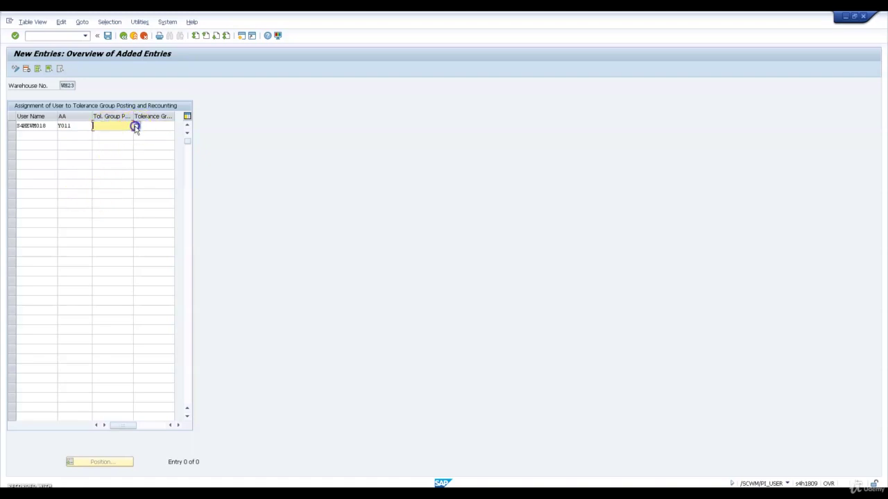
pyautogui.click(130, 125)
pyautogui.doubleClick(34, 157)
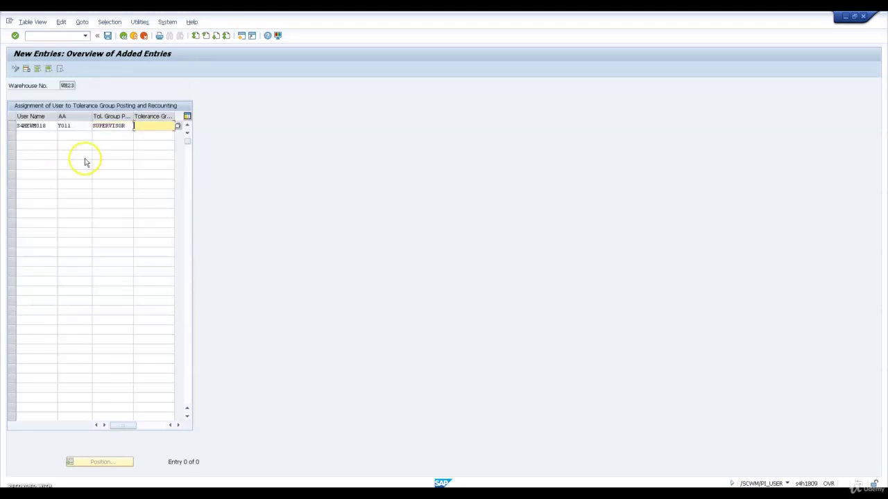
pyautogui.click(177, 128)
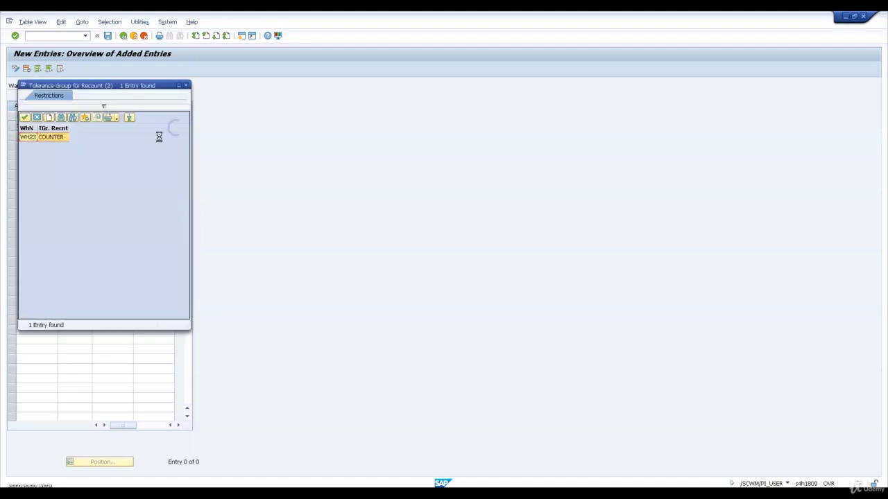
pyautogui.doubleClick(52, 137)
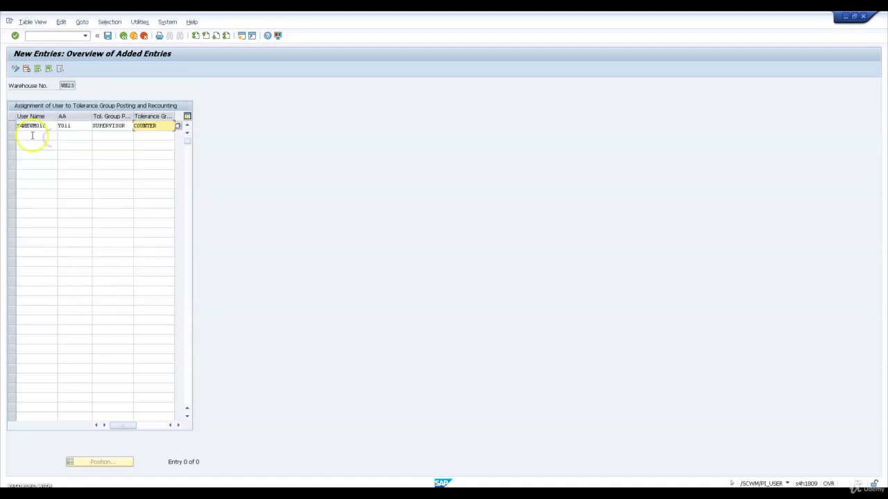
# - Add a second assignment for the same user in area Y021 with posting tolerance group SUPERVISOR and recount tolerance group COUNTER
pyautogui.click(32, 135)
pyautogui.write('S')
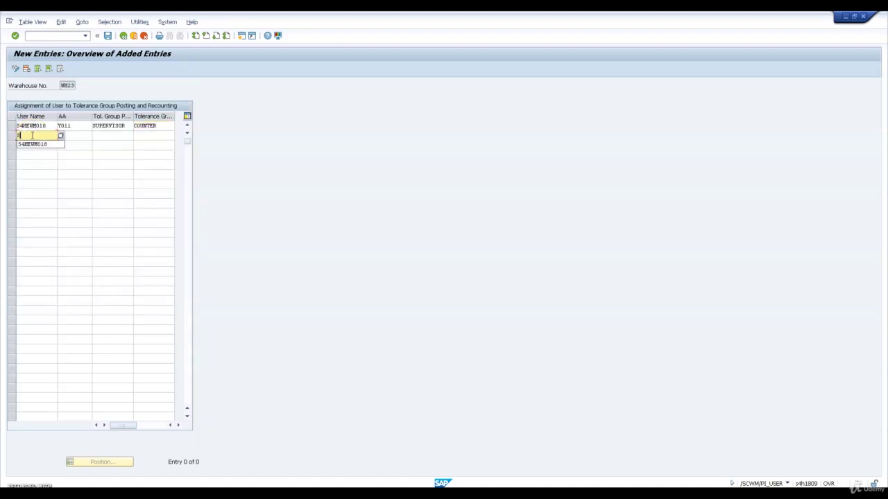
pyautogui.press('Down')
pyautogui.press('Return')
pyautogui.press('Tab')
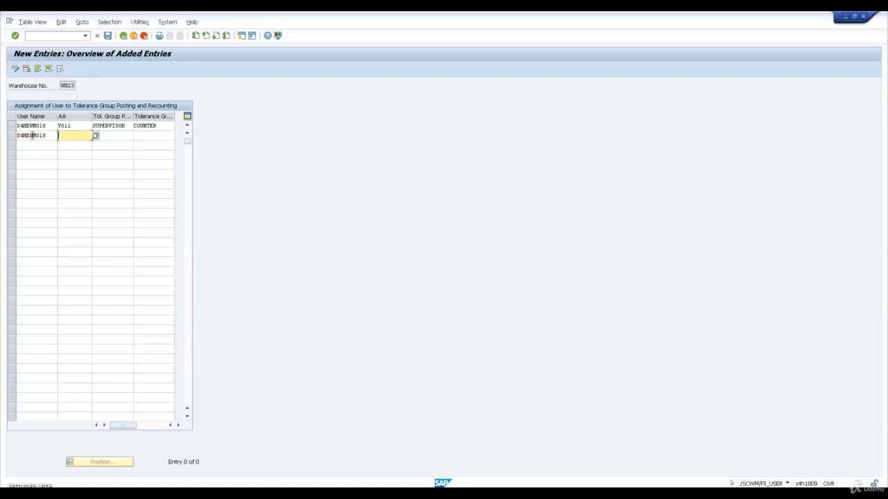
pyautogui.write('Y021')
pyautogui.press('Tab')
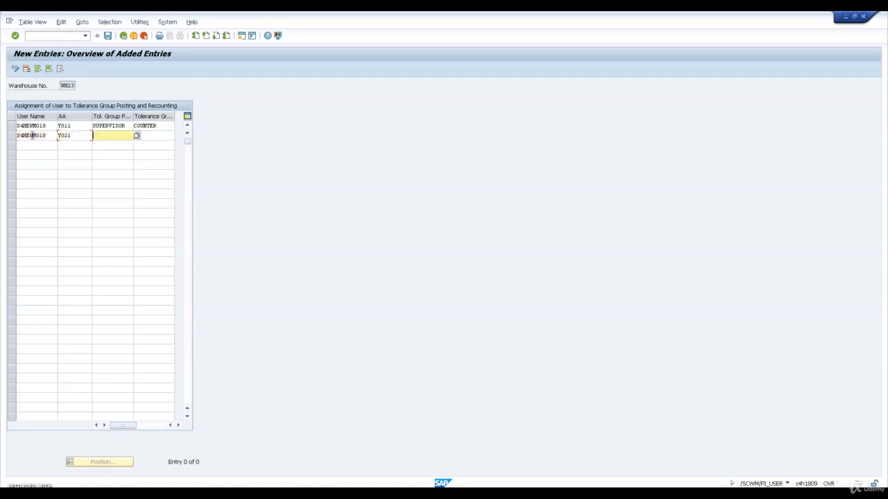
pyautogui.write('S')
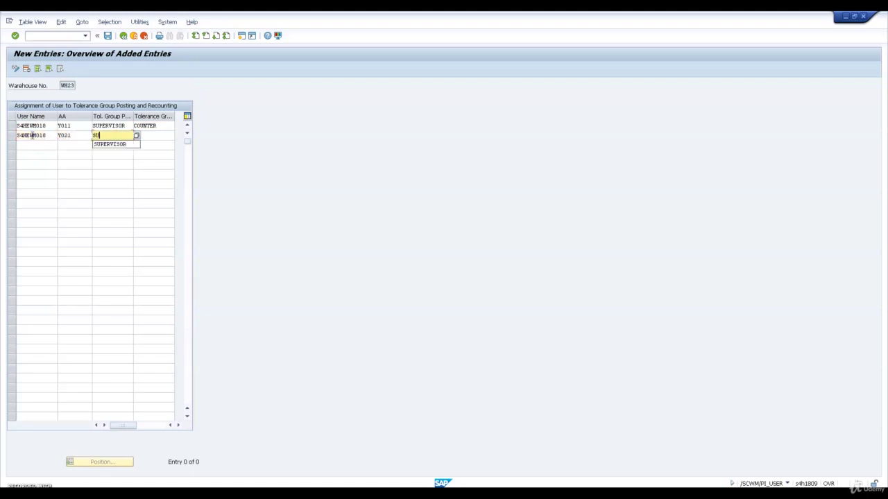
pyautogui.write('U')
pyautogui.press('Down')
pyautogui.press('Return')
pyautogui.press('Tab')
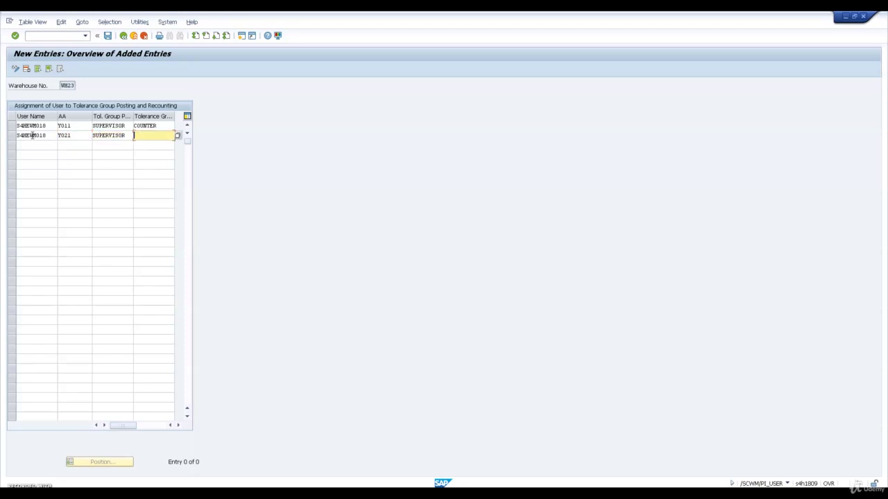
pyautogui.write('C')
pyautogui.press('Down')
pyautogui.press('Return')
pyautogui.press('Return')
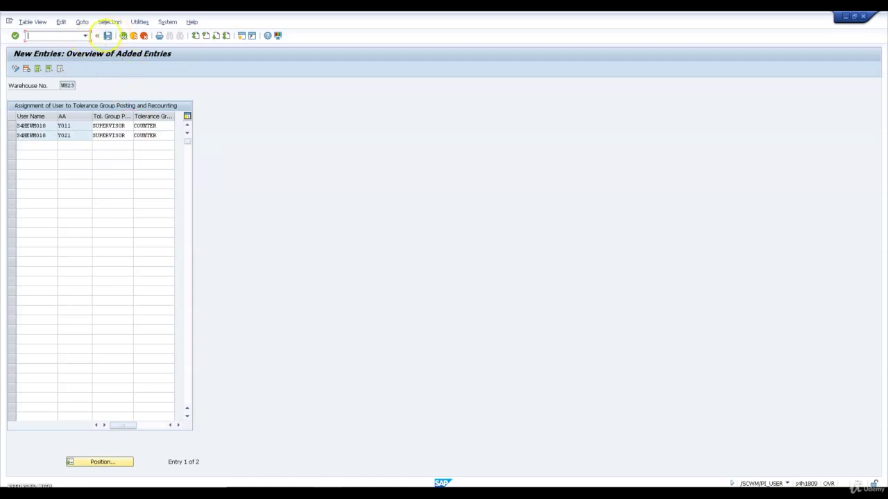
# - Save the posting and recounting tolerance group assignments and return to the SAP Easy Access screen
pyautogui.click(108, 35)
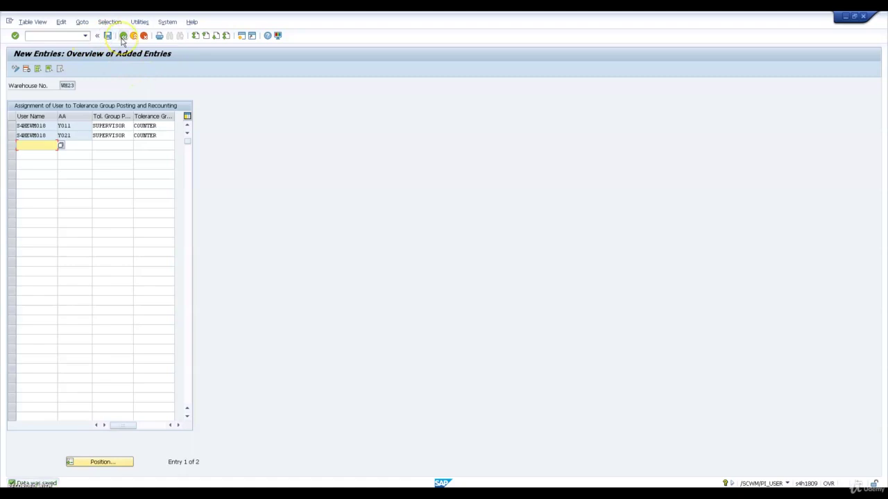
pyautogui.click(122, 37)
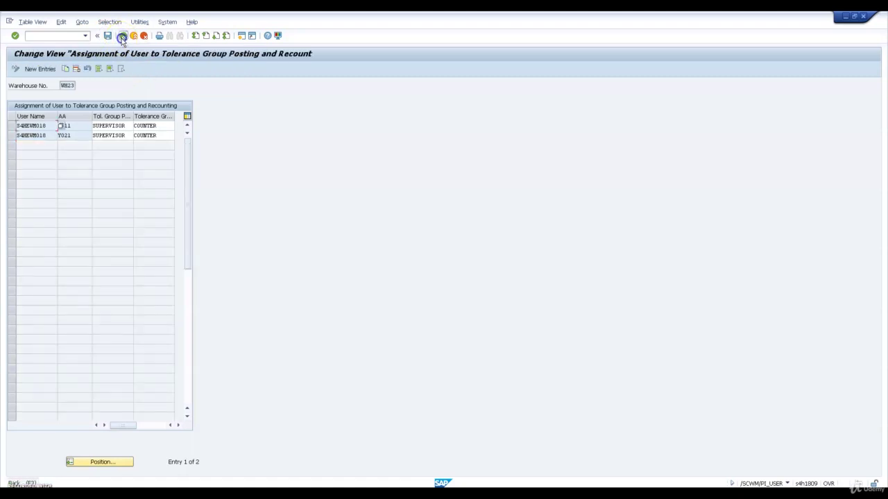
pyautogui.click(122, 36)
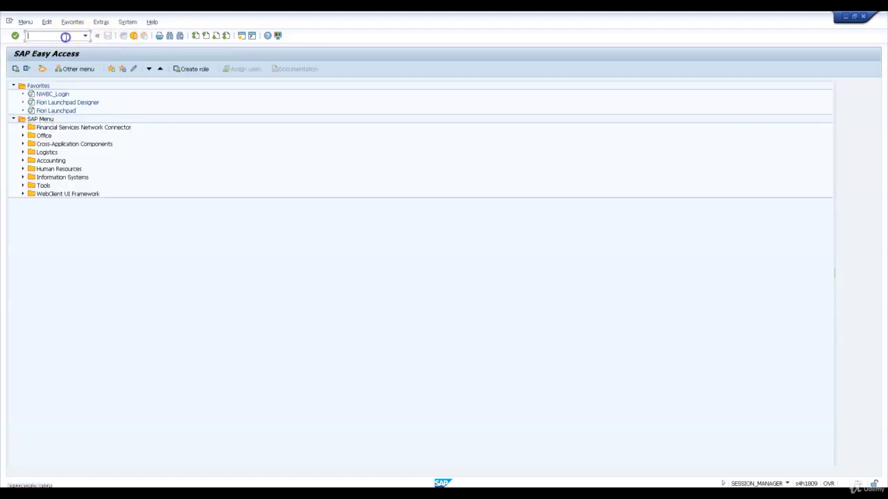
# - Open transaction /N/SCWM/PI_USER_DIFF in edit mode and start new user assignments to difference analyzer tolerance groups for WH23
pyautogui.write('/N/SCWM/PI_USER_DIFF')
pyautogui.press('Return')
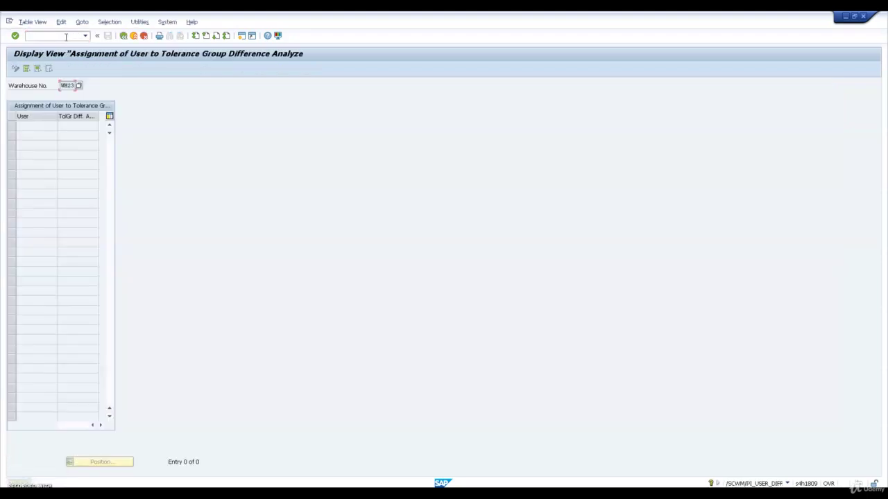
pyautogui.click(17, 70)
pyautogui.click(30, 68)
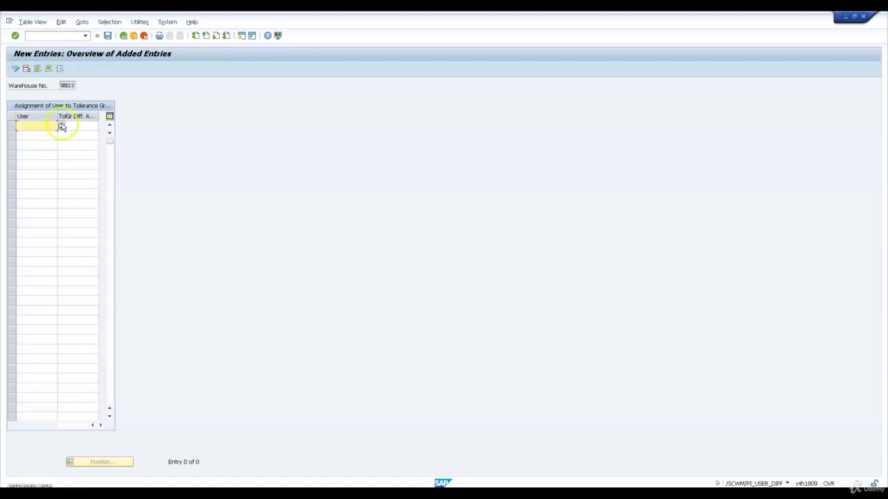
pyautogui.write('EW')
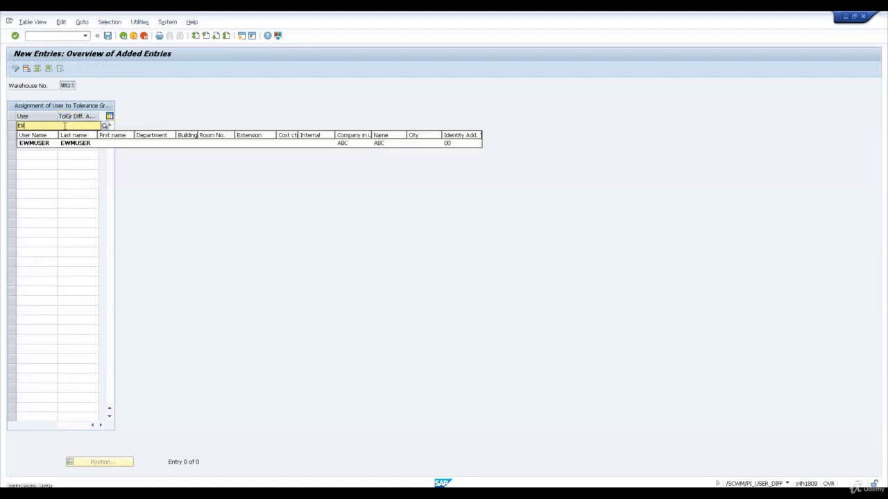
pyautogui.press('BackSpace')
pyautogui.press('BackSpace')
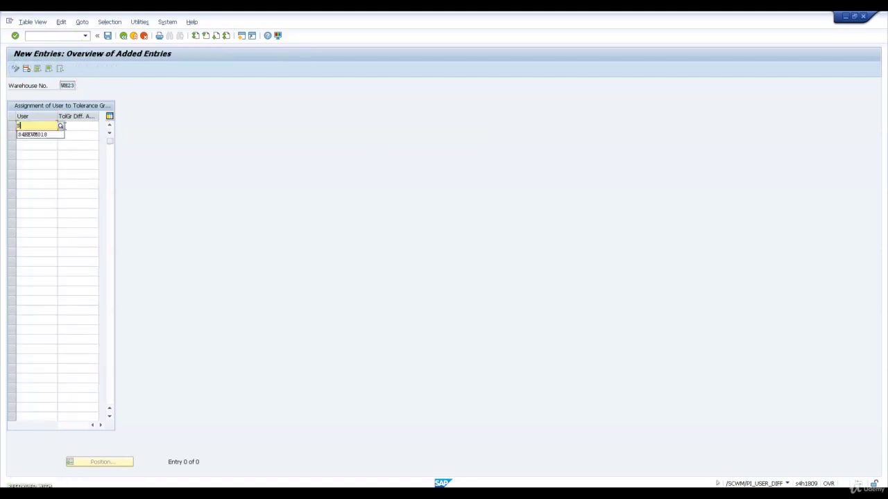
# - Assign the EWM user to difference analyzer tolerance group SUPERVISOR, save the entry and leave the transaction
pyautogui.write('S4')
pyautogui.click(62, 134)
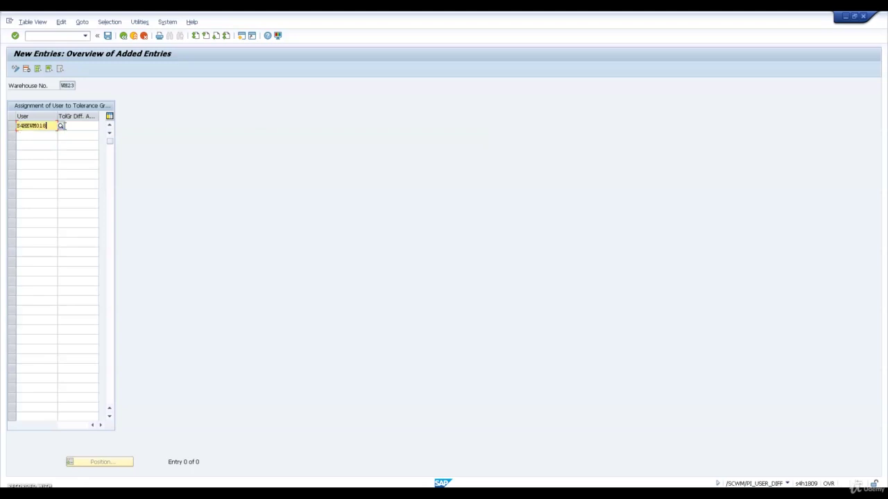
pyautogui.click(62, 126)
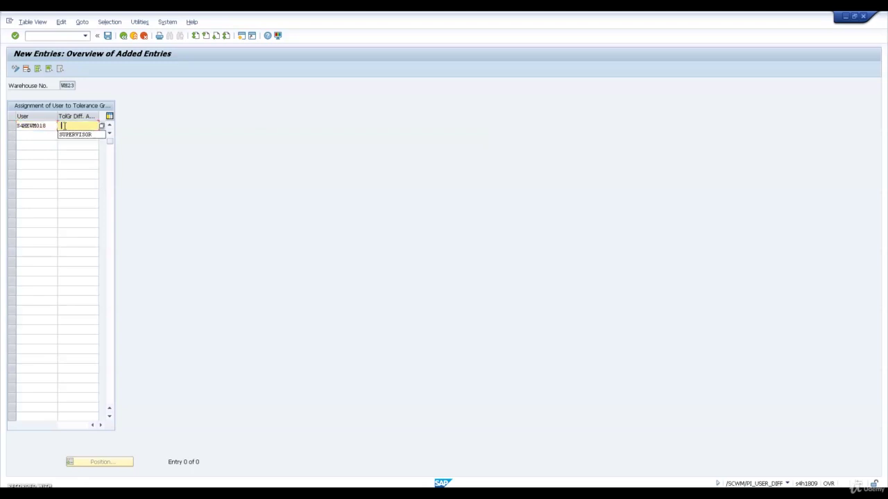
pyautogui.click(73, 134)
pyautogui.press('Return')
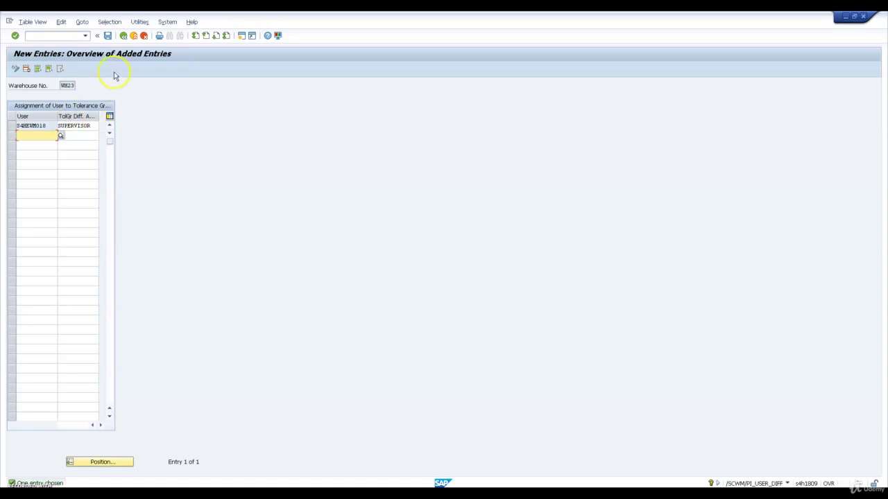
pyautogui.click(108, 36)
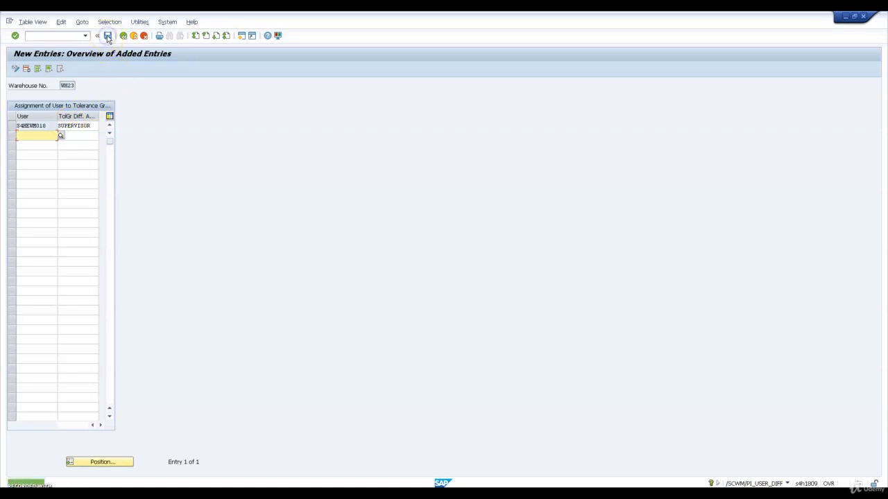
pyautogui.click(123, 36)
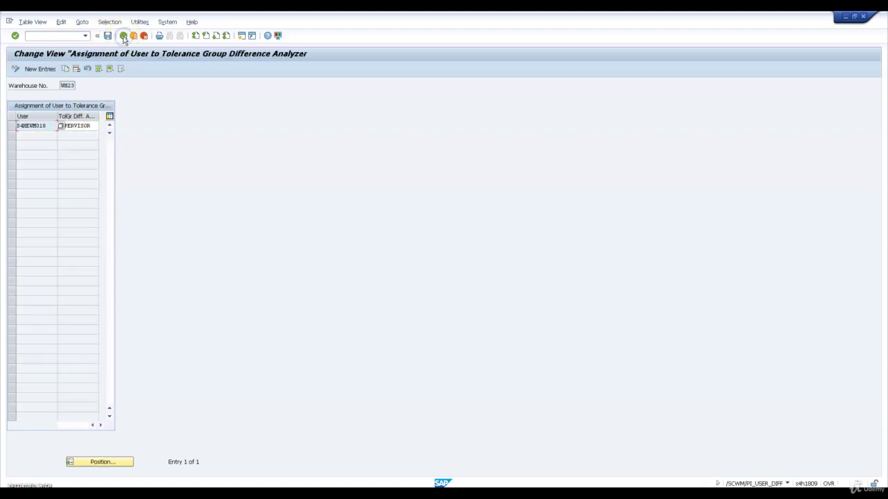
pyautogui.click(123, 36)
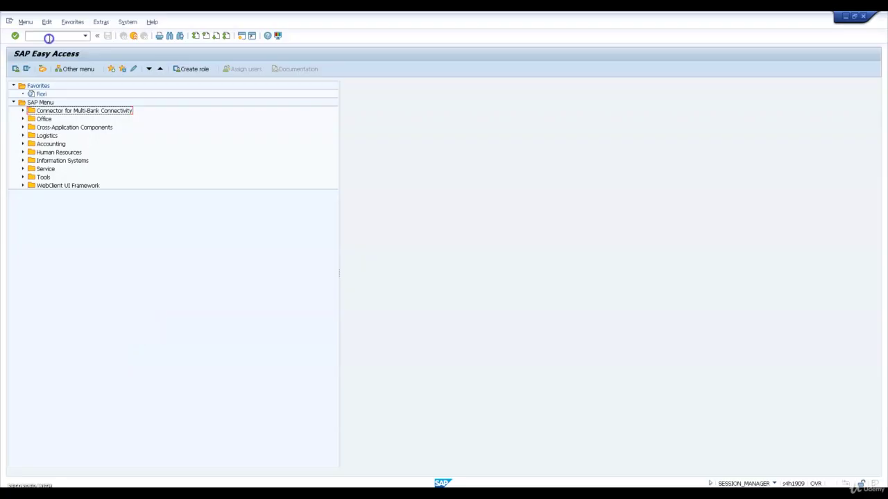
# - Open General Condition Maintenance with transaction /n/scwm/gcmc
pyautogui.click(48, 38)
pyautogui.write('/n/scwm/gcmc')
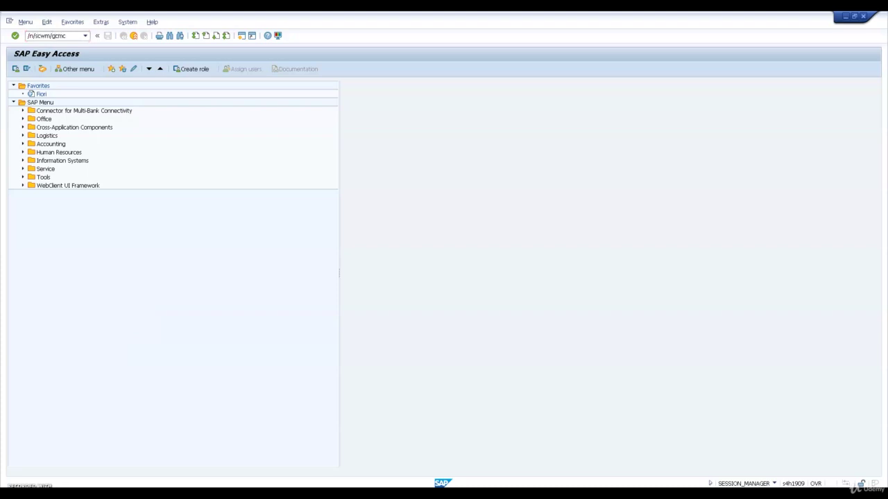
pyautogui.press('Return')
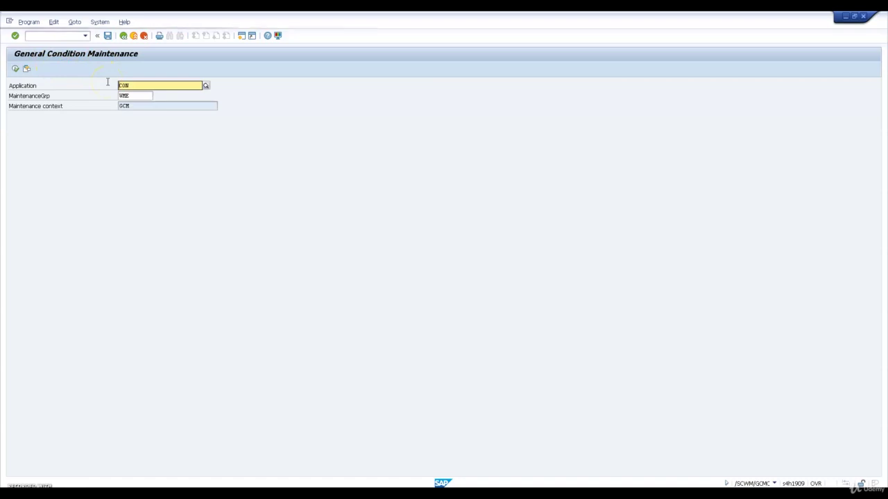
# - Open the condition records for application WME with maintenance group WME
pyautogui.press('BackSpace')
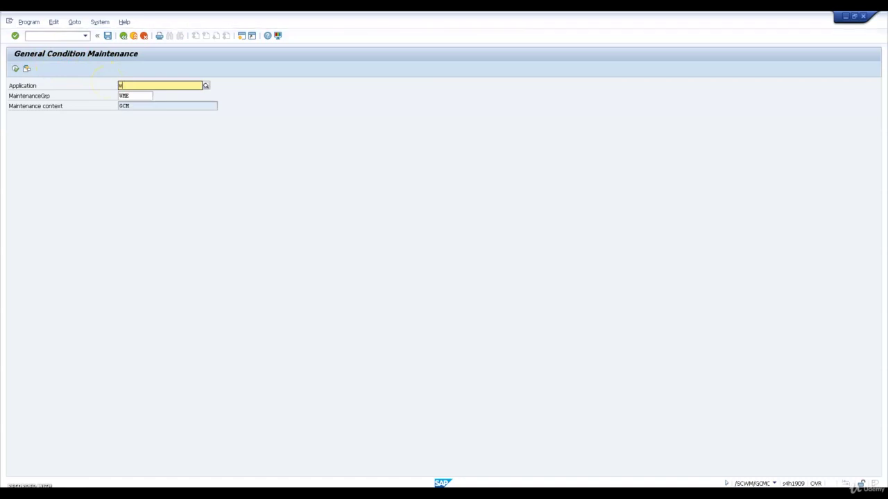
pyautogui.click(132, 102)
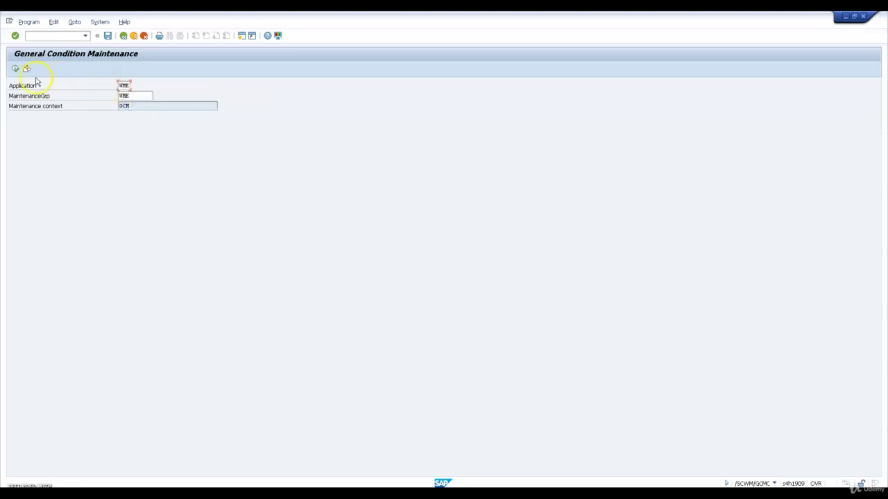
pyautogui.click(12, 71)
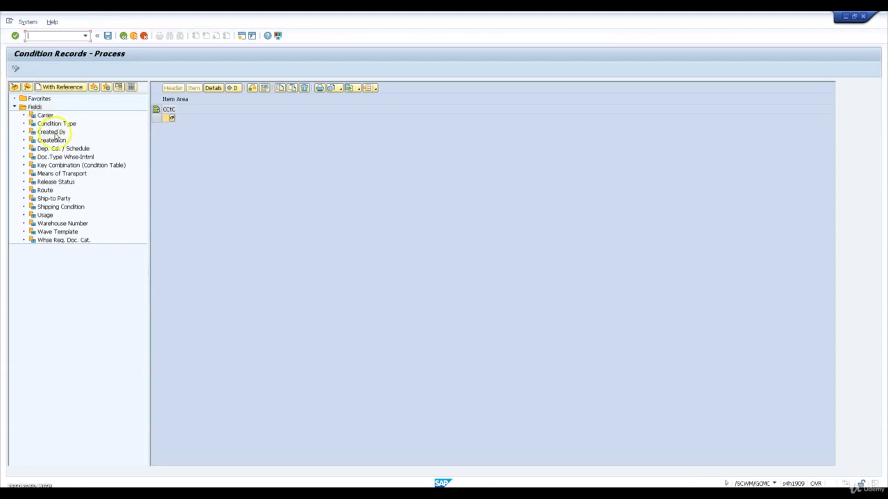
# - Select the wave template condition records by condition type 0ODL and list them
pyautogui.click(57, 123)
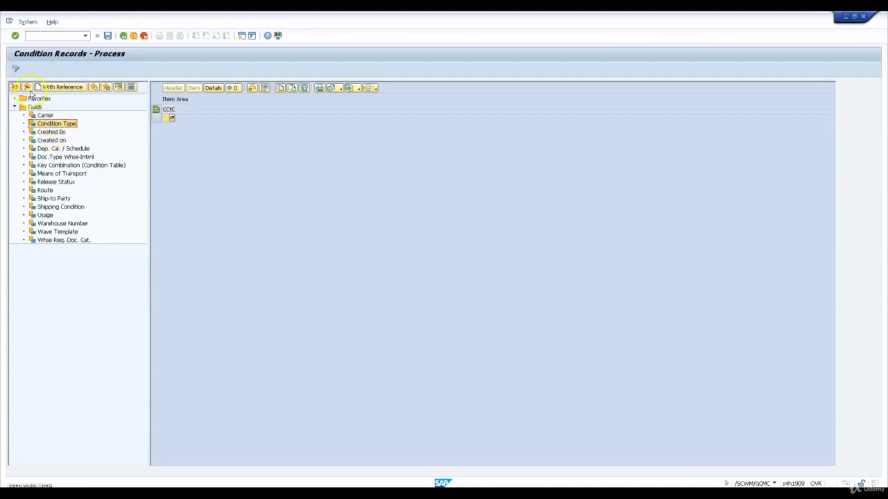
pyautogui.click(15, 88)
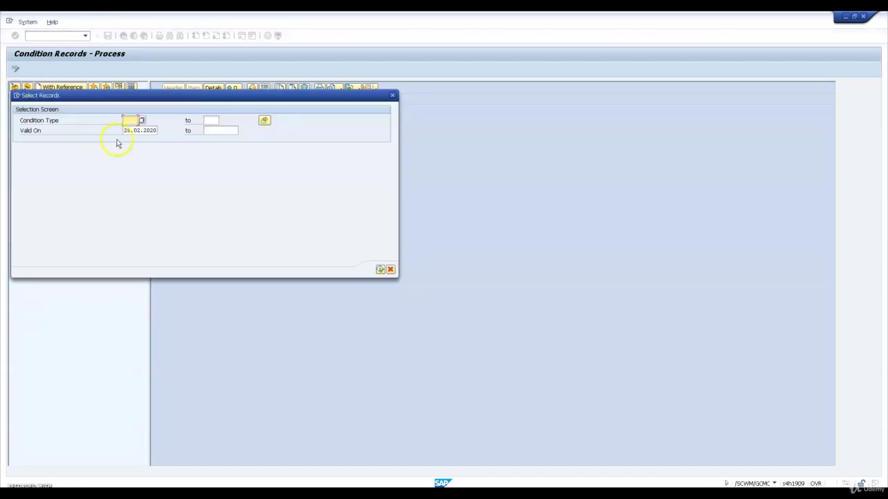
pyautogui.click(141, 123)
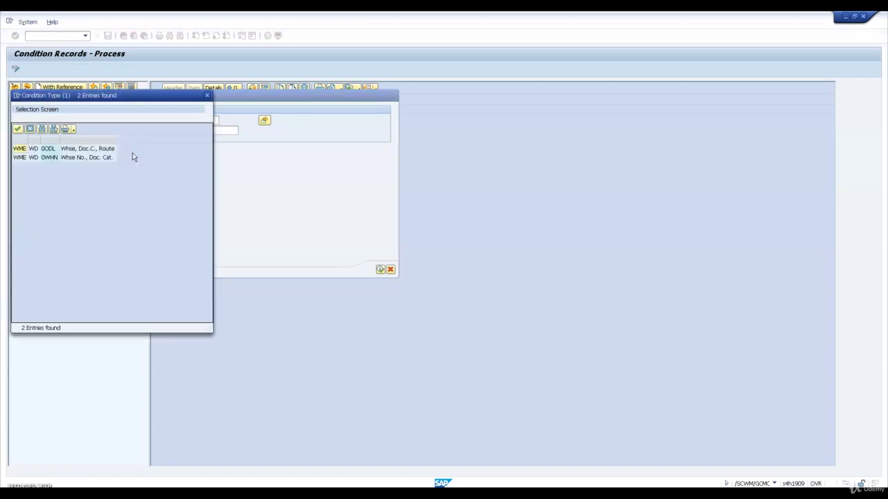
pyautogui.click(61, 149)
pyautogui.doubleClick(61, 149)
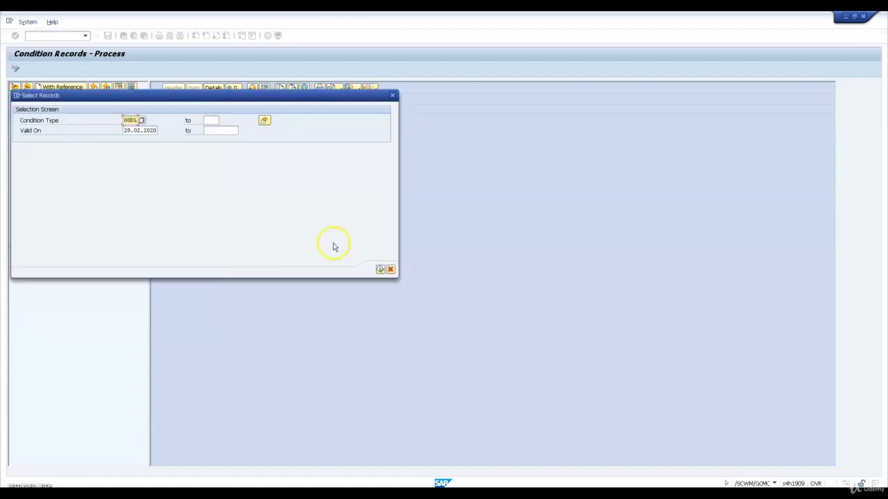
pyautogui.click(380, 269)
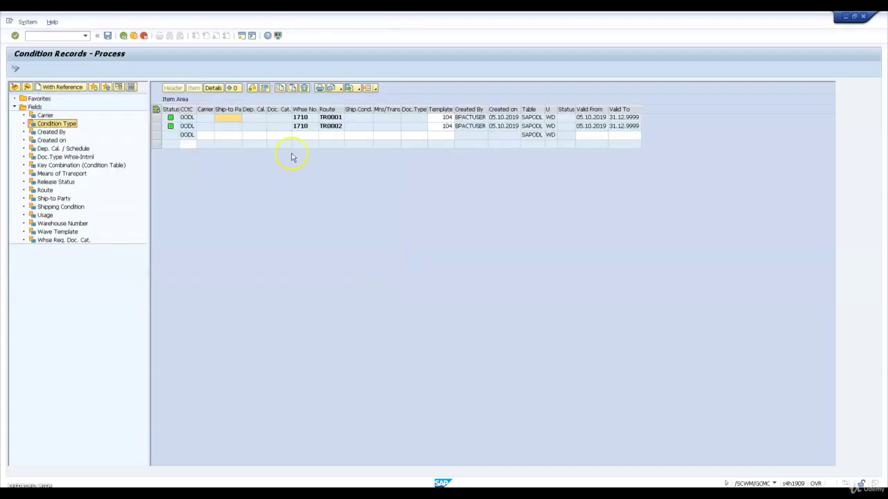
# - Add a 0ODL condition record for warehouse WH23 with route TR0001 and wave template 104
pyautogui.click(302, 136)
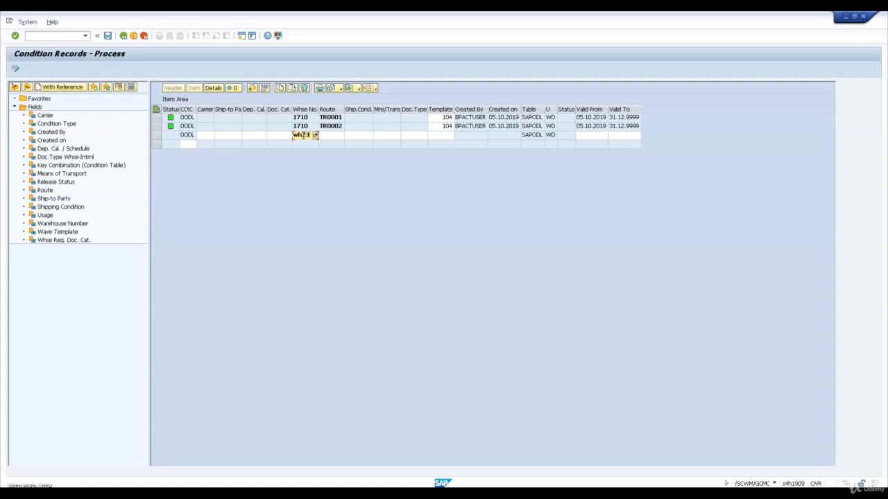
pyautogui.press('Tab')
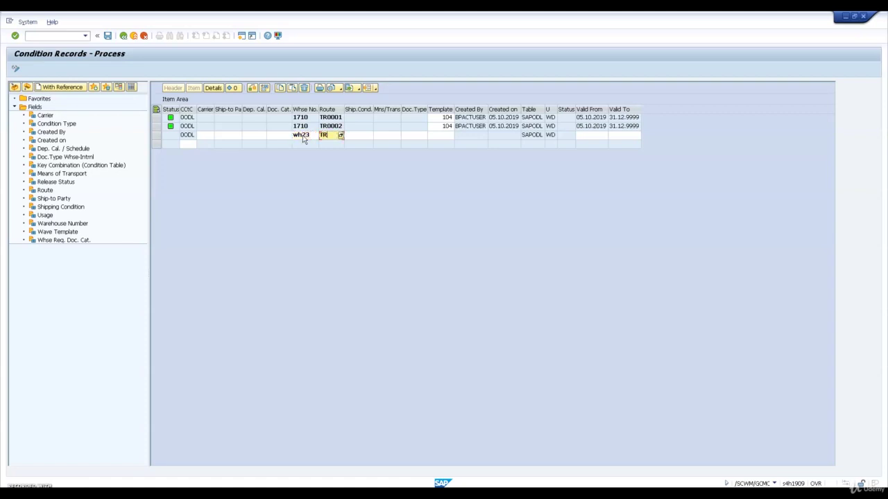
pyautogui.write('TR0001')
pyautogui.press('Tab')
pyautogui.press('Tab')
pyautogui.press('Tab')
pyautogui.press('Tab')
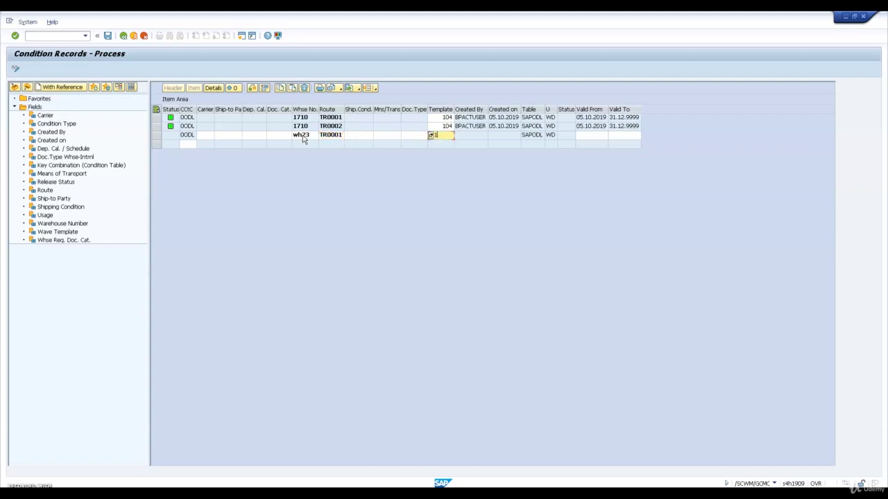
pyautogui.write('104')
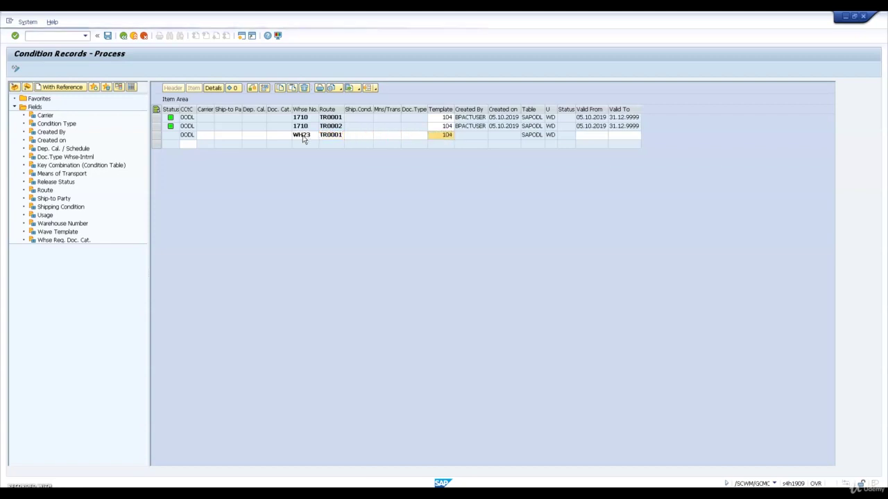
pyautogui.press('Return')
# - Add a second 0ODL condition record for warehouse WH23 with route TR0002 and wave template 104
pyautogui.click(304, 144)
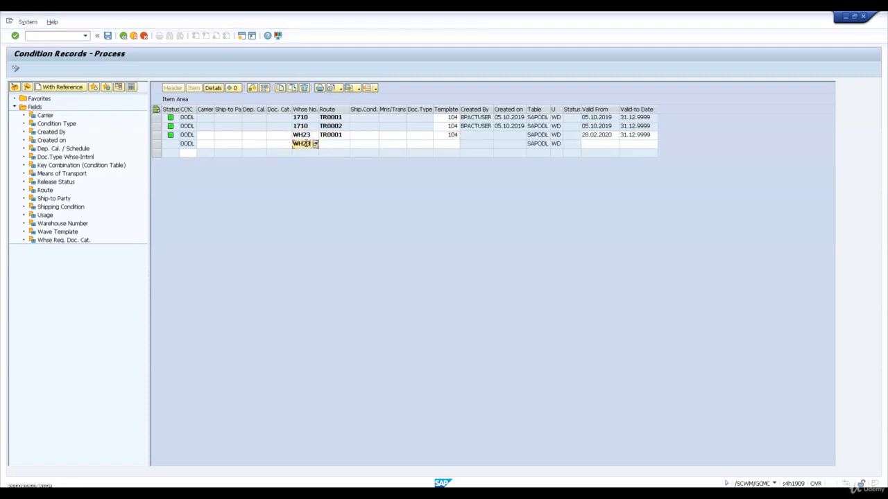
pyautogui.write('WH23')
pyautogui.press('Tab')
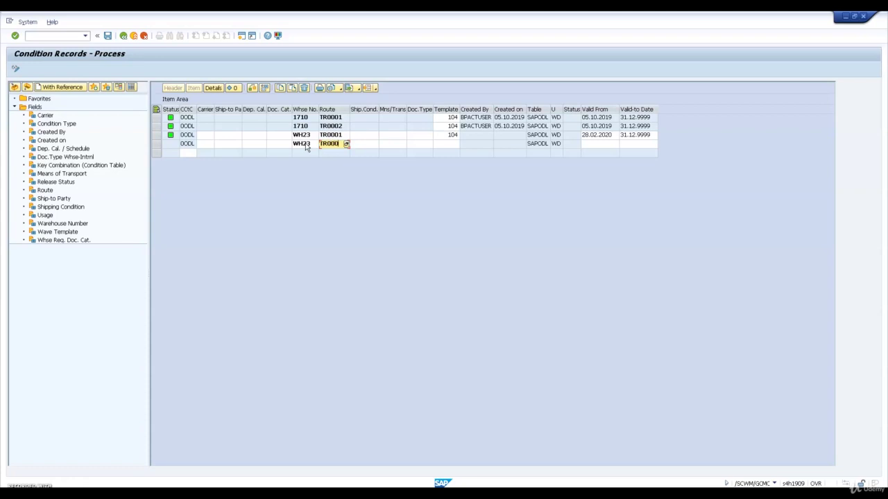
pyautogui.press('Tab')
pyautogui.press('Tab')
pyautogui.press('Tab')
pyautogui.press('Tab')
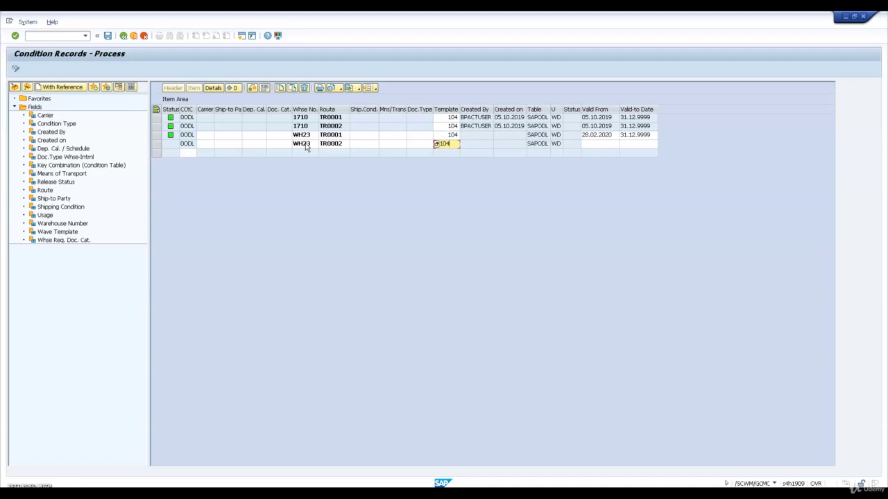
pyautogui.click(301, 129)
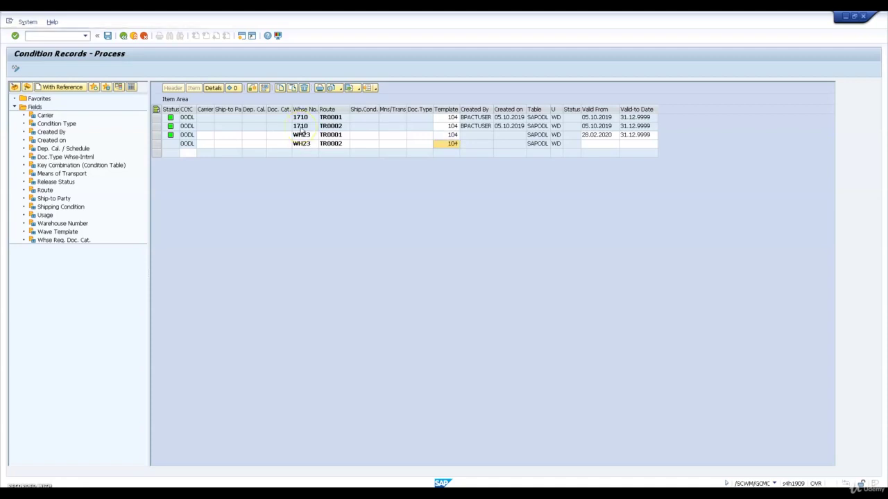
pyautogui.press('Return')
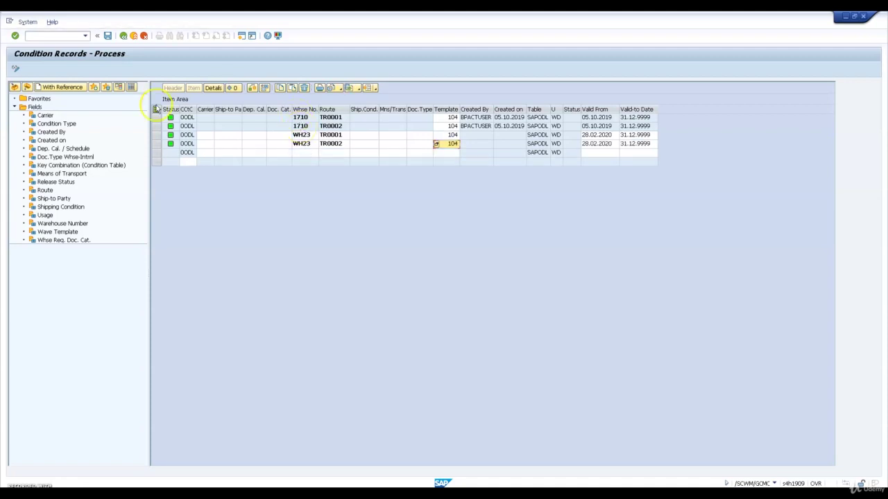
# - Save the wave template condition records and return to the SAP Easy Access screen
pyautogui.click(108, 36)
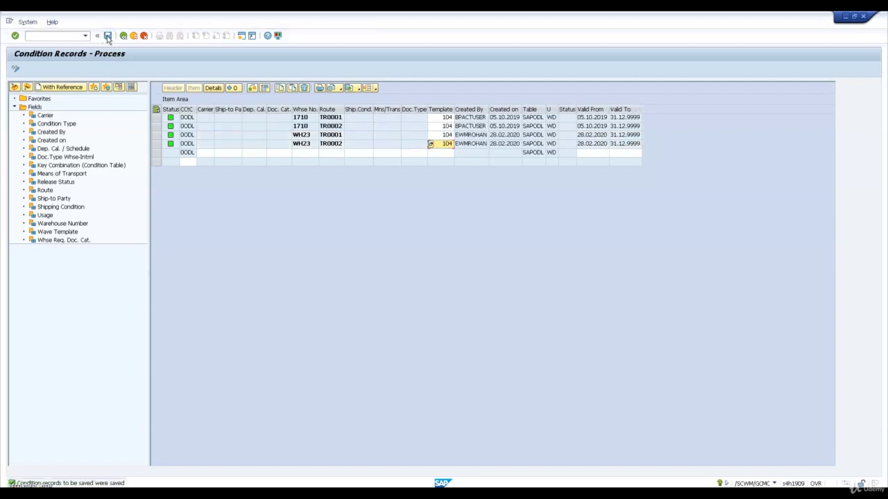
pyautogui.click(123, 36)
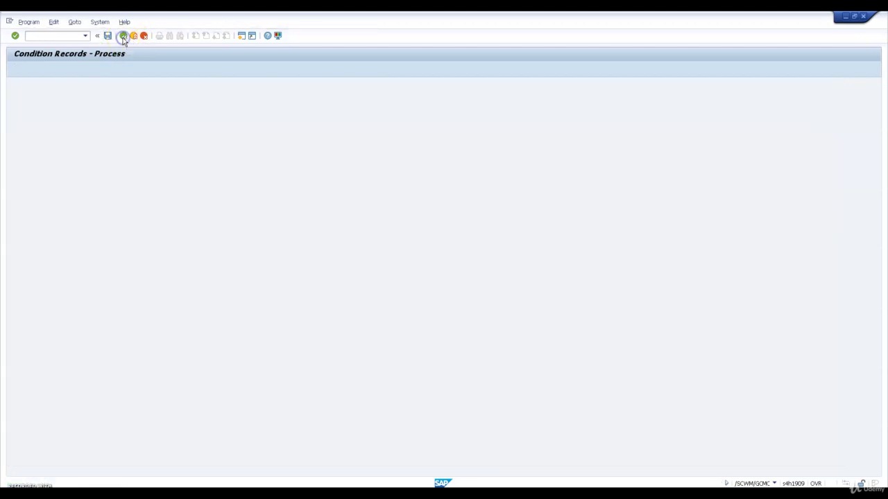
pyautogui.click(123, 36)
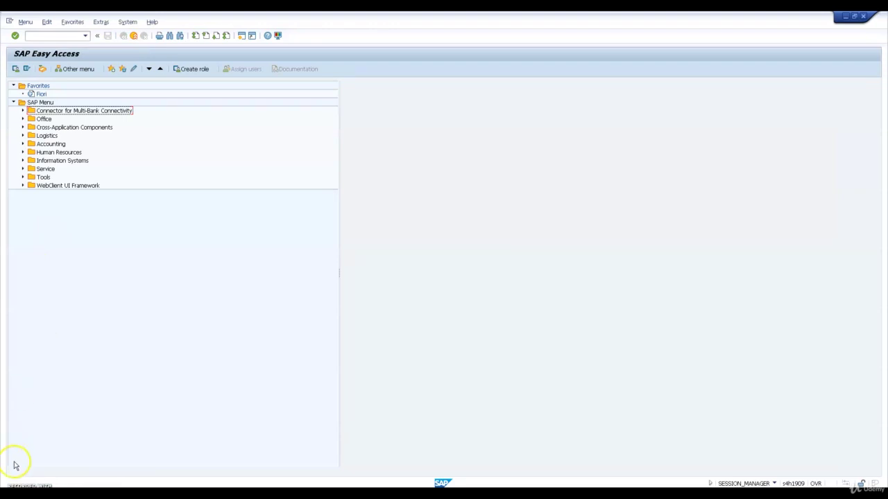
# - Reopen General Condition Maintenance with transaction /N/SCWM/GCMC
pyautogui.click(31, 36)
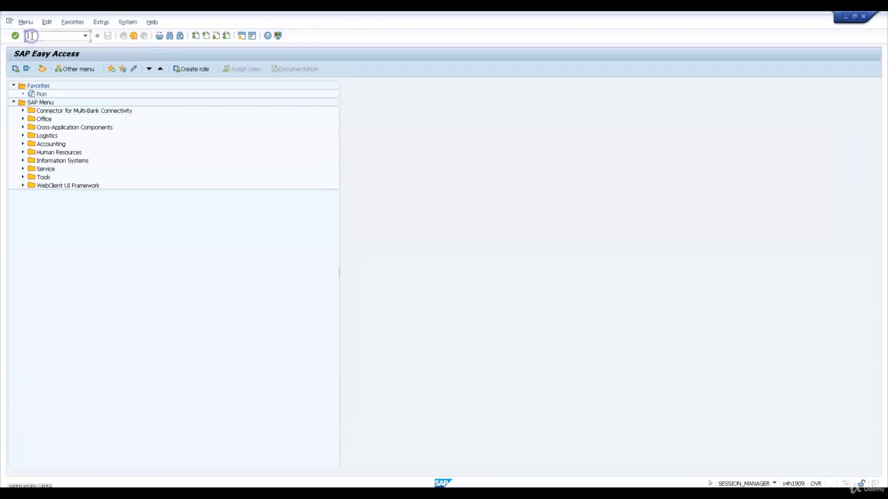
pyautogui.write('/N/SCWM/GCMC')
pyautogui.press('Return')
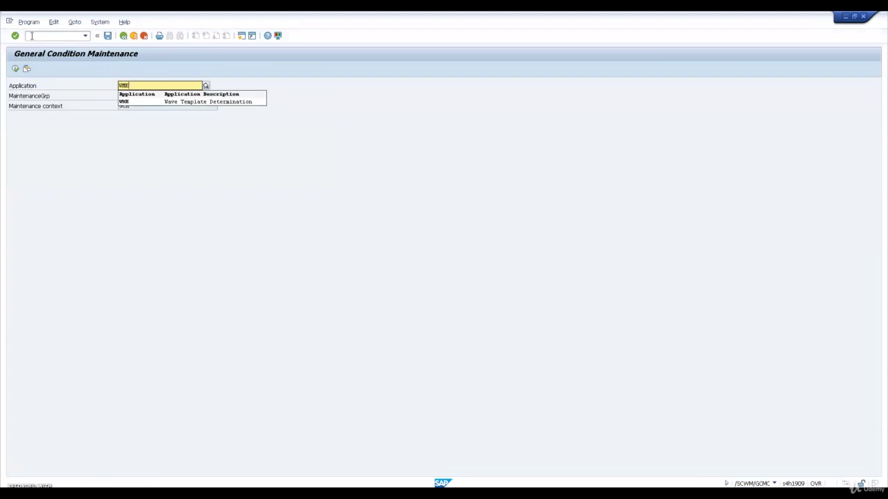
# - Set the application to PHU with maintenance group PHU and open its condition records
pyautogui.press('BackSpace')
pyautogui.press('BackSpace')
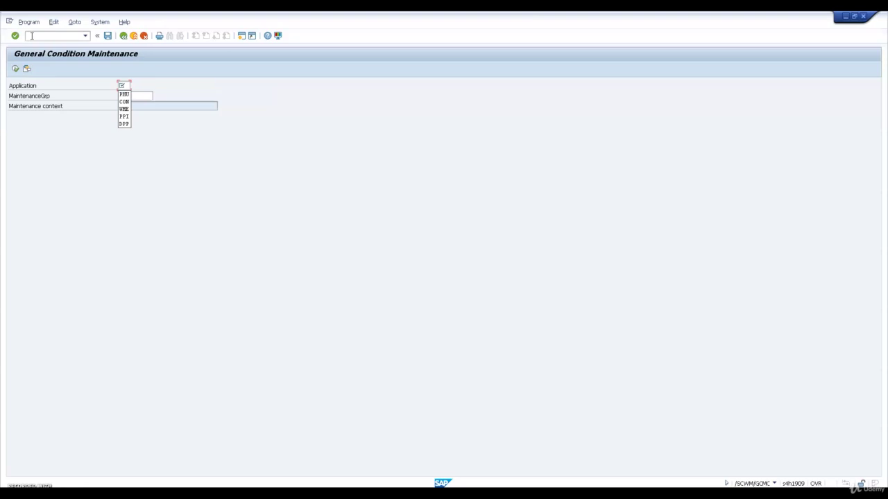
pyautogui.click(124, 93)
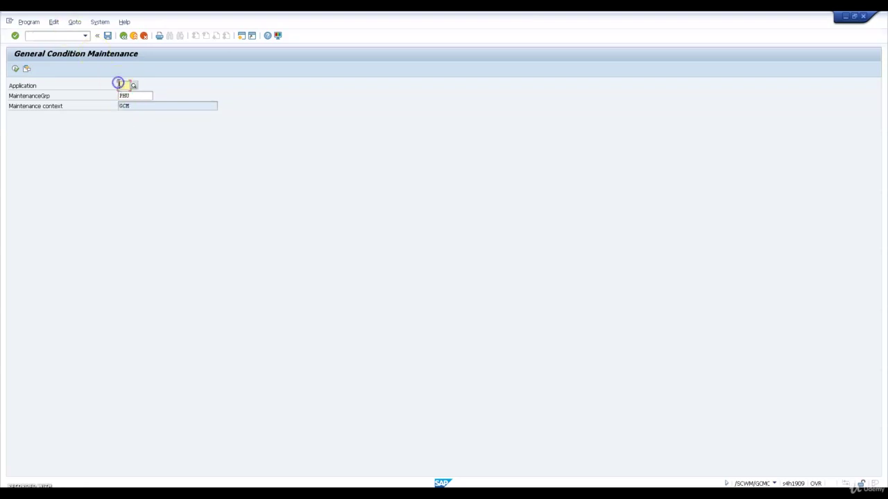
pyautogui.click(119, 84)
pyautogui.write('PHU')
pyautogui.press('Return')
pyautogui.click(16, 68)
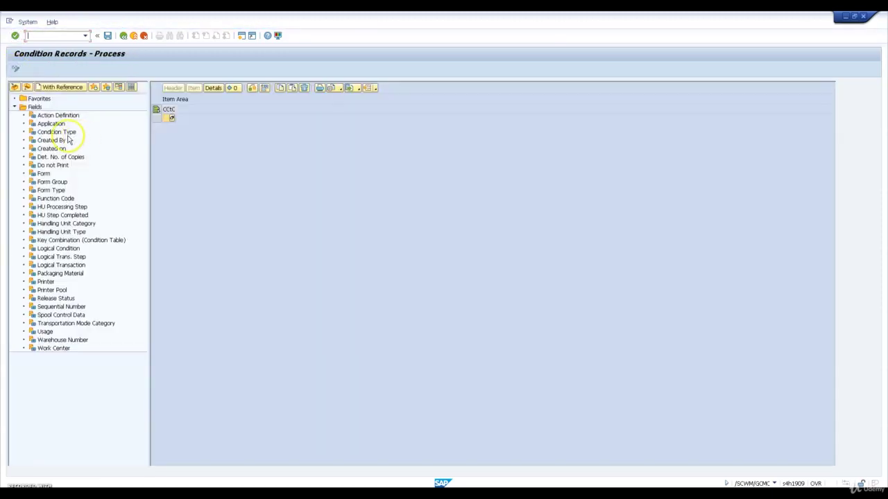
# - Select the handling unit printing condition records by condition type 0HU1 and list them
pyautogui.click(61, 132)
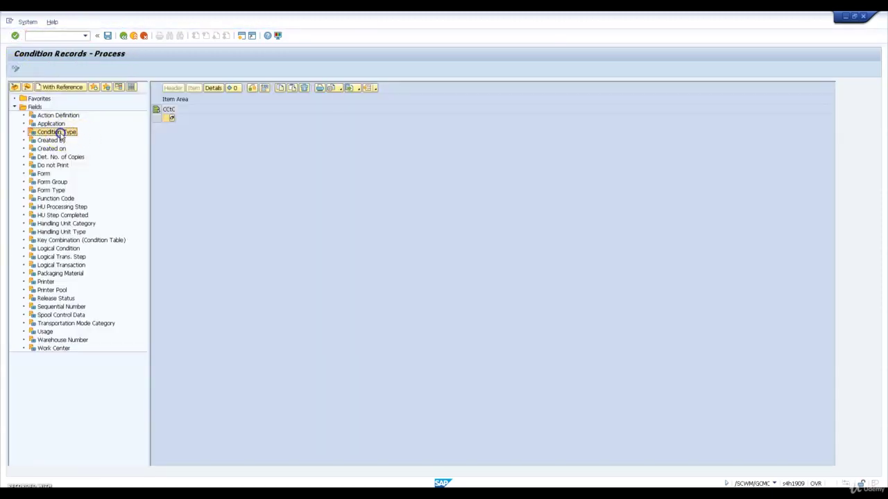
pyautogui.click(15, 88)
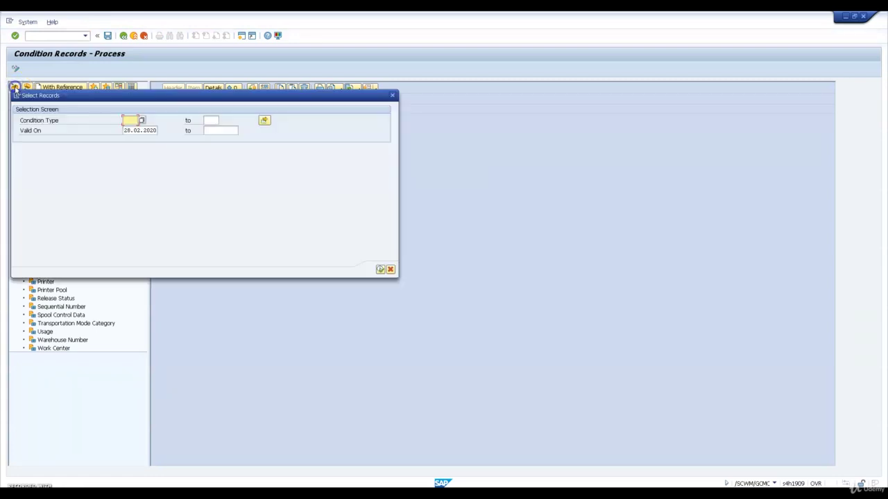
pyautogui.click(142, 120)
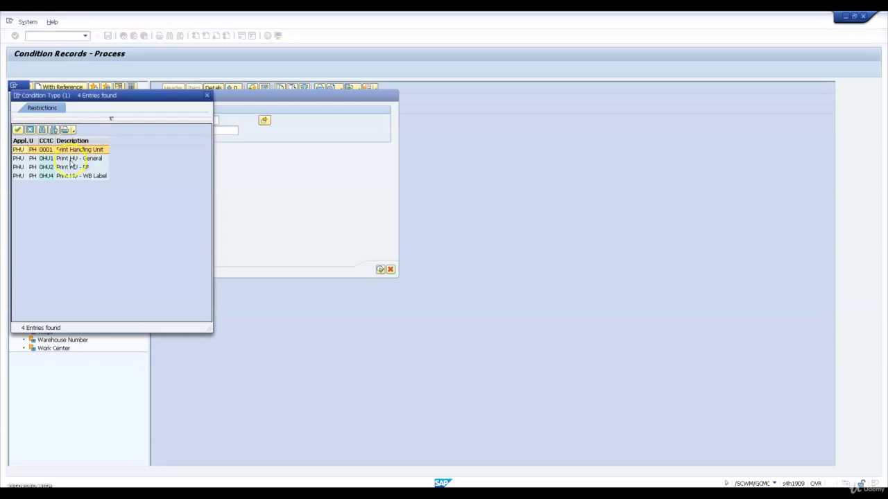
pyautogui.doubleClick(70, 159)
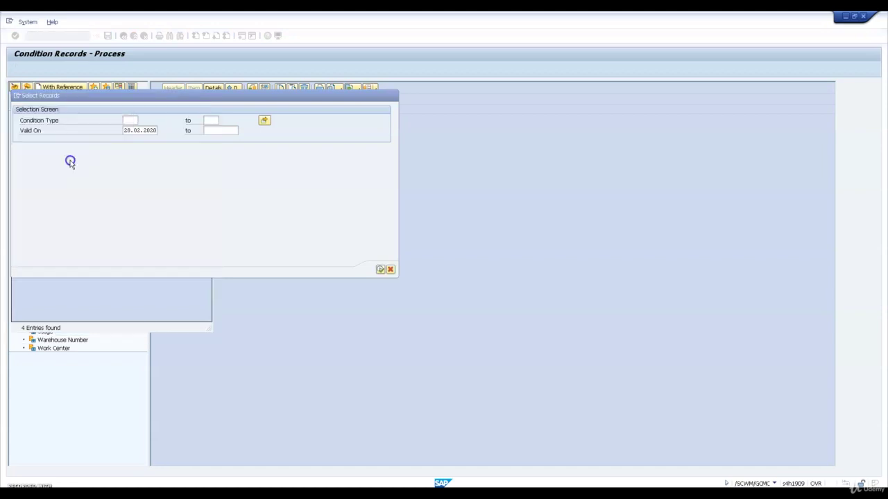
pyautogui.click(380, 270)
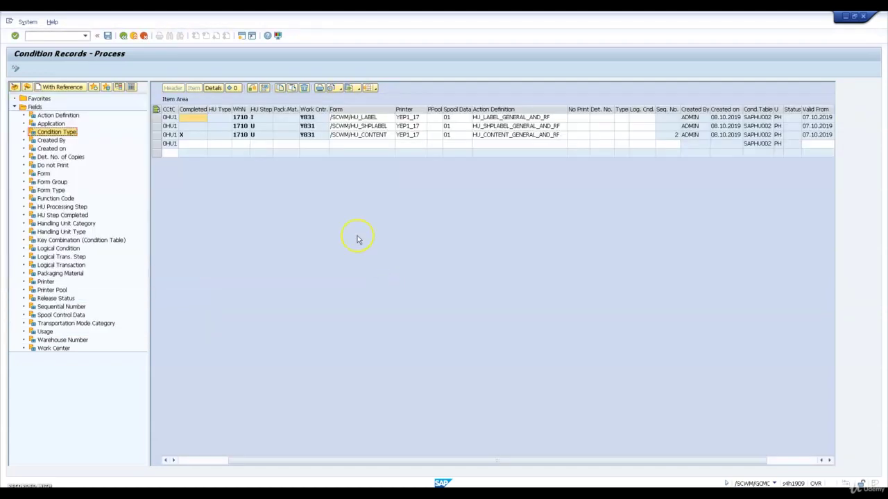
# - Start a new 0HU1 condition record with warehouse WH_, HU step I and work center Y831
pyautogui.click(236, 145)
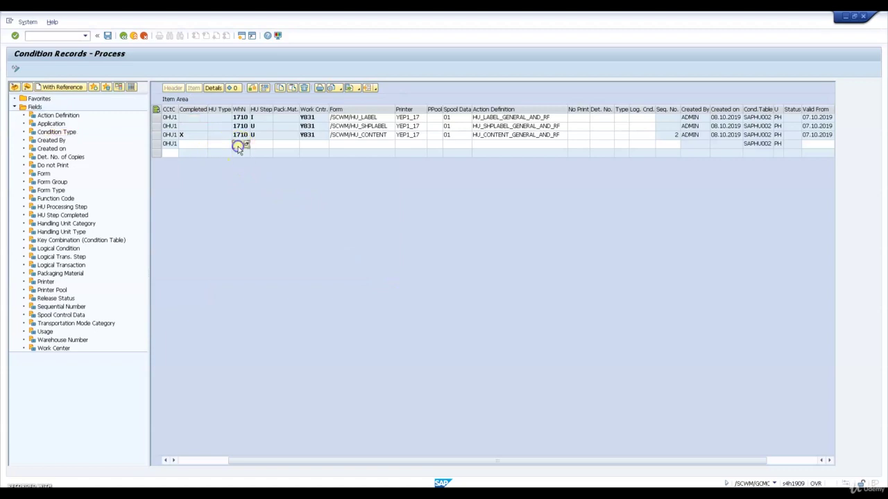
pyautogui.write('WH')
pyautogui.press('Tab')
pyautogui.write('I')
pyautogui.press('Tab')
pyautogui.press('Tab')
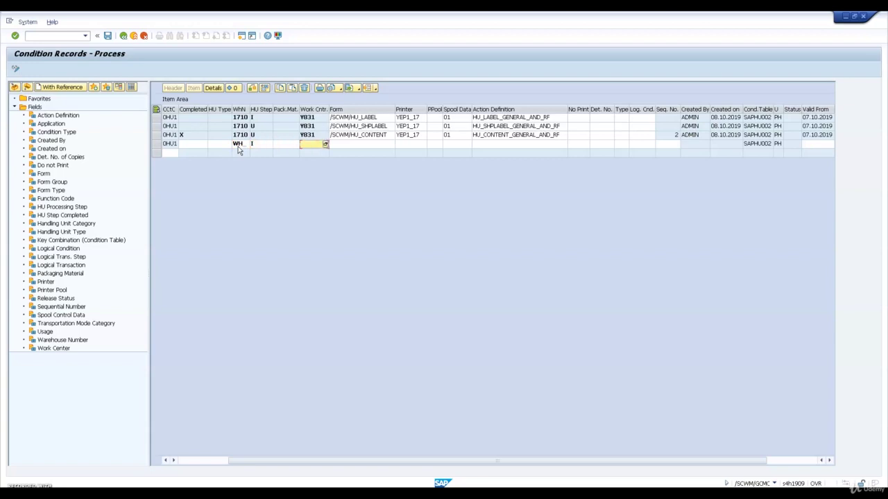
pyautogui.write('Y83')
pyautogui.press('Tab')
# - Set the form of the new 0HU1 record to /SCWM/HU_LABEL, as in the first 1710 record
pyautogui.press('Up')
pyautogui.press('Up')
pyautogui.press('Up')
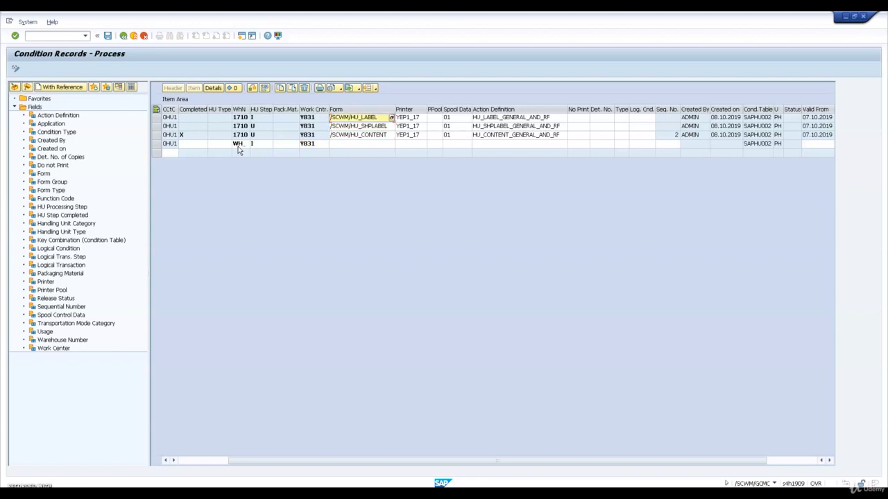
pyautogui.press('Down')
pyautogui.press('Down')
pyautogui.press('Down')
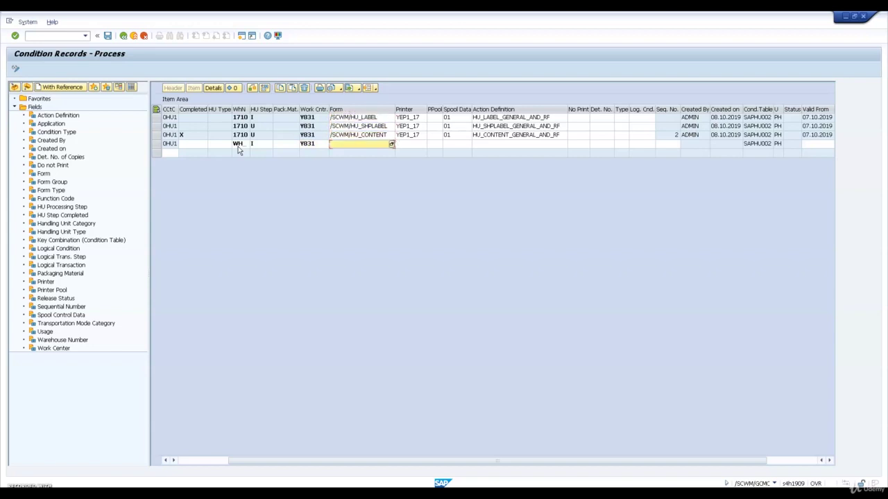
pyautogui.write('/SCWM/HU_LABEL')
pyautogui.press('Up')
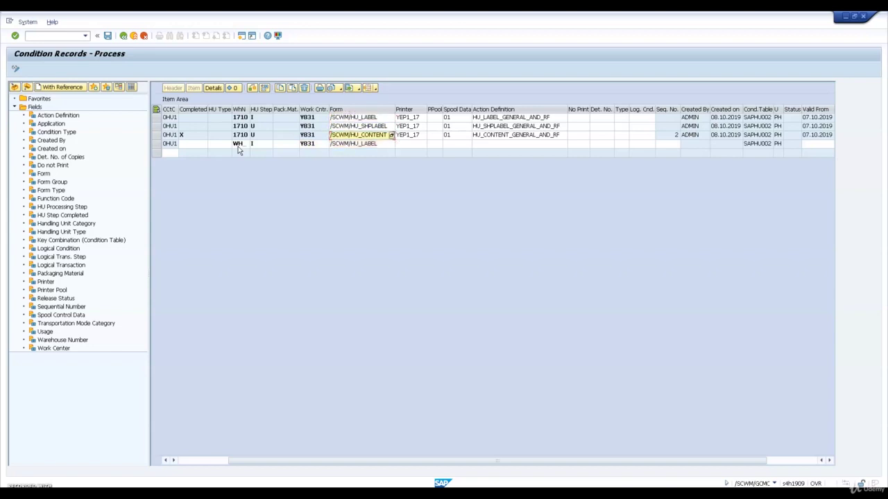
# - Set the printer of the new WH23 label record to YEP1_17 and its spool data to 01
pyautogui.press('Tab')
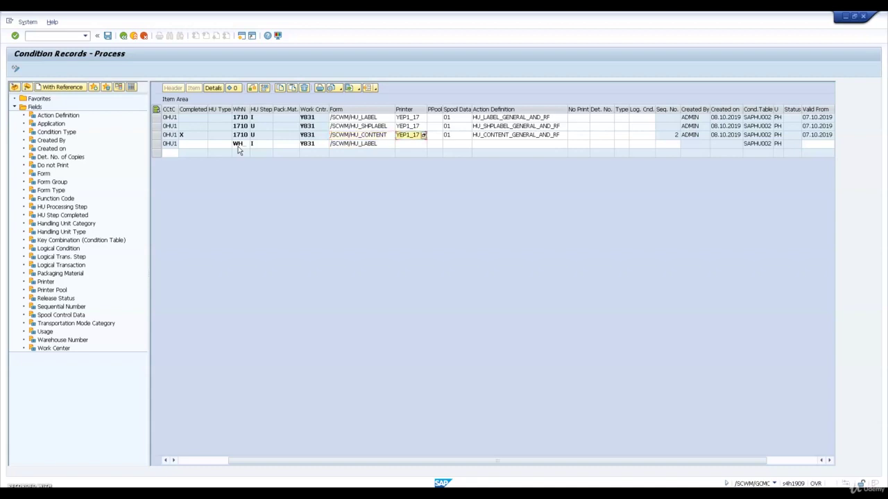
pyautogui.hotkey('ctrl', 'c')
pyautogui.press('Down')
pyautogui.hotkey('ctrl', 'v')
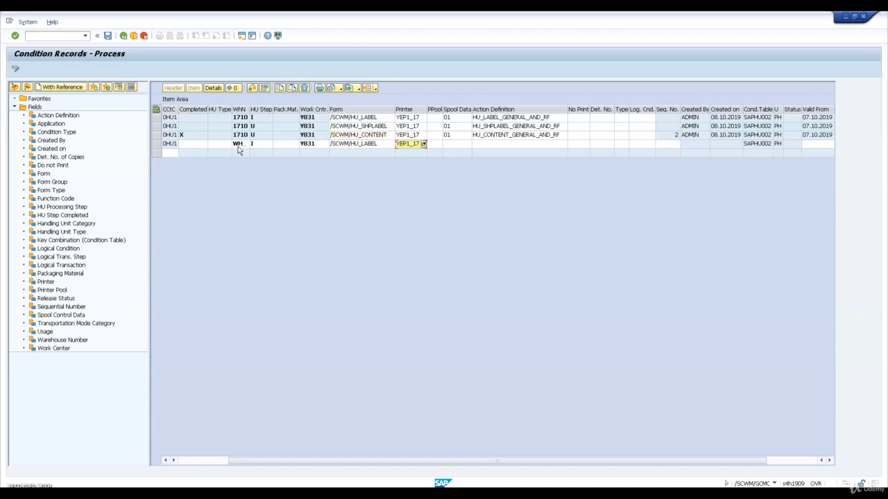
pyautogui.press('Tab')
pyautogui.press('Tab')
pyautogui.write('0')
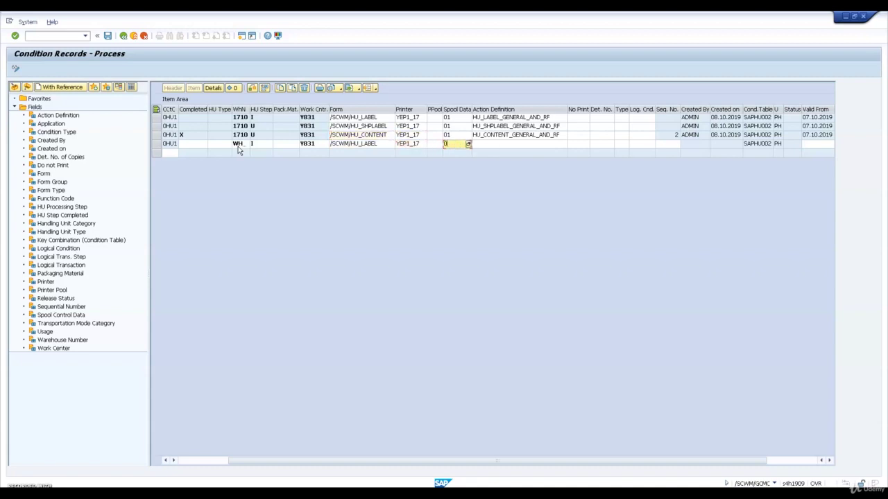
pyautogui.write('1')
# - Copy the action definition HU_LABEL_GENERAL_AND_RF from the first 1710 record into the new WH23 record
pyautogui.press('Up')
pyautogui.press('Up')
pyautogui.press('Up')
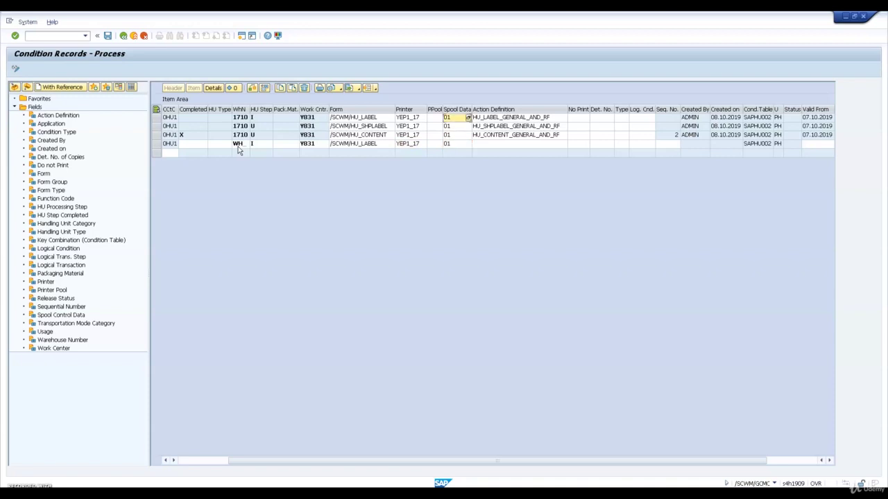
pyautogui.press('Tab')
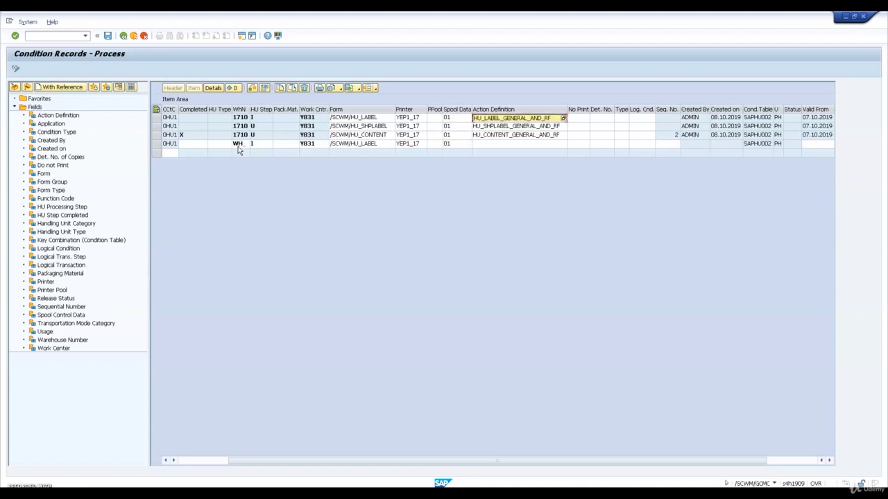
pyautogui.press('Down')
pyautogui.press('Down')
pyautogui.press('Down')
pyautogui.hotkey('ctrl', 'v')
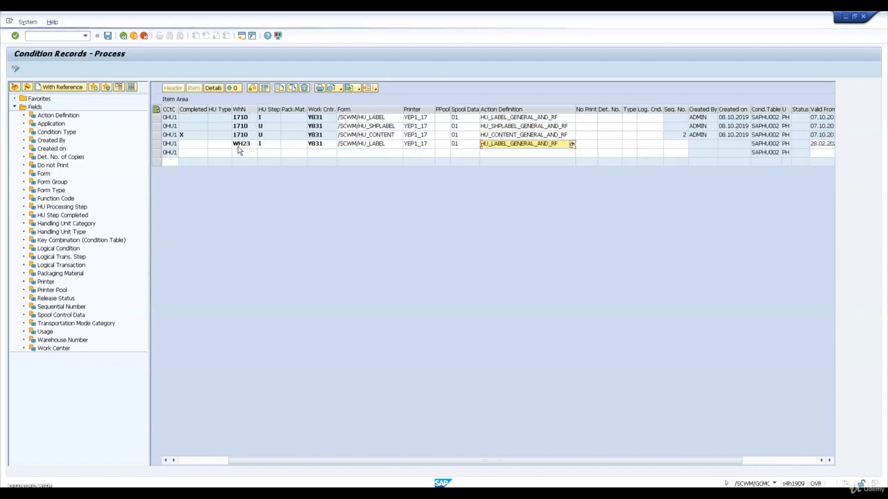
pyautogui.press('Return')
# - Start a second WH23 condition record of type 0HU1 with HU step U and work center Y831
pyautogui.click(239, 154)
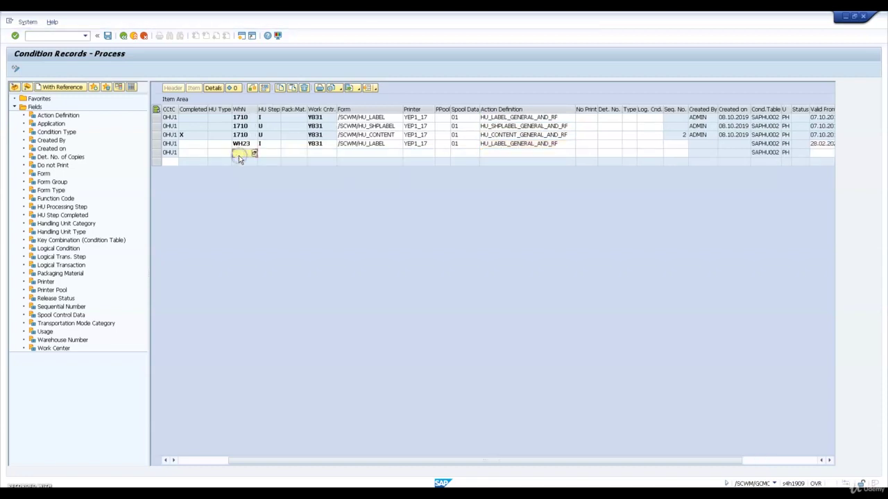
pyautogui.write('WH23')
pyautogui.press('Tab')
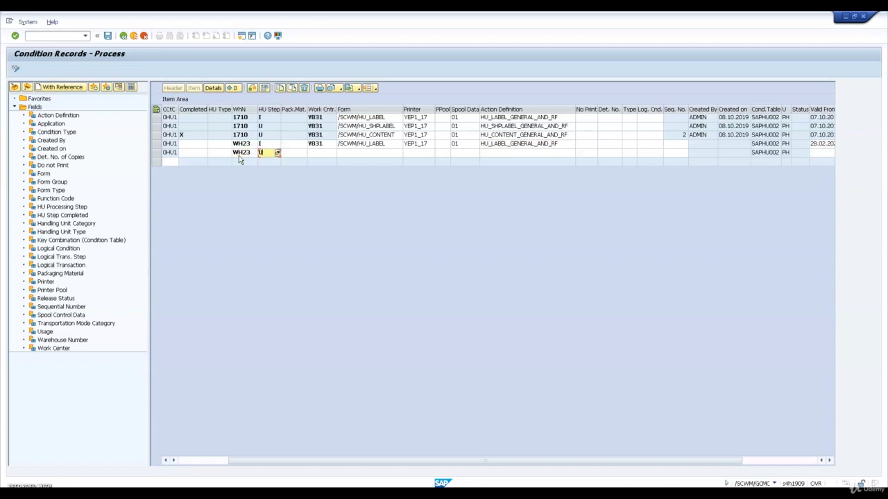
pyautogui.press('Tab')
pyautogui.press('Tab')
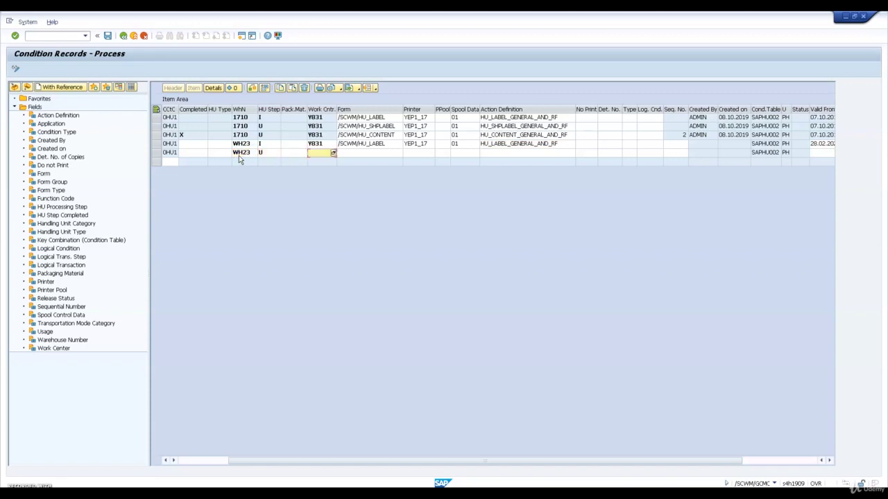
pyautogui.write('YB31')
pyautogui.press('Tab')
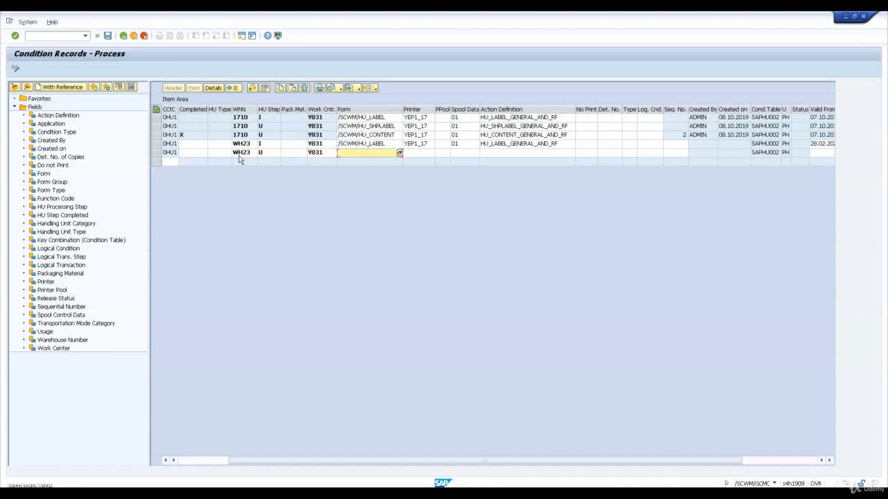
# - Set the form of the second WH23 record to /SCWM/HU_SHPLABEL, copied from the matching 1710 record
pyautogui.press('Up')
pyautogui.press('Up')
pyautogui.press('Up')
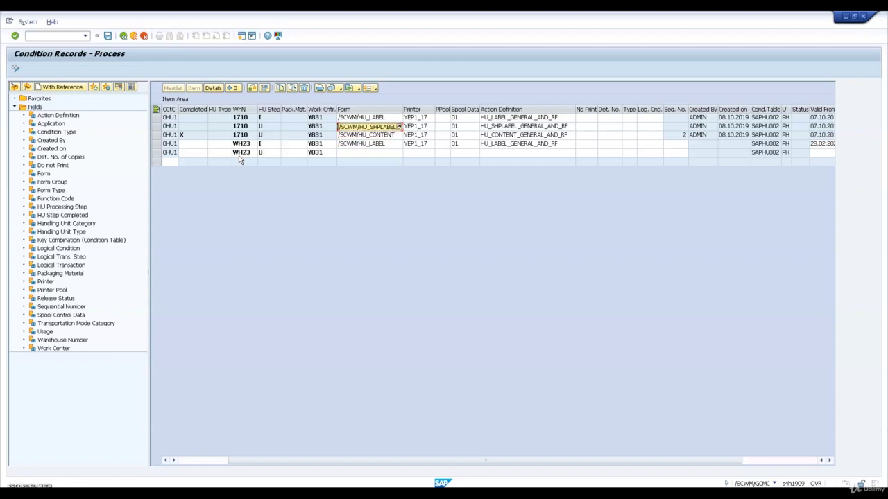
pyautogui.press('Down')
pyautogui.press('Down')
pyautogui.press('Down')
pyautogui.hotkey('ctrl', 'v')
# - Set the second WH23 record's printer to YEP1_17 and its spool data to 01
pyautogui.press('Tab')
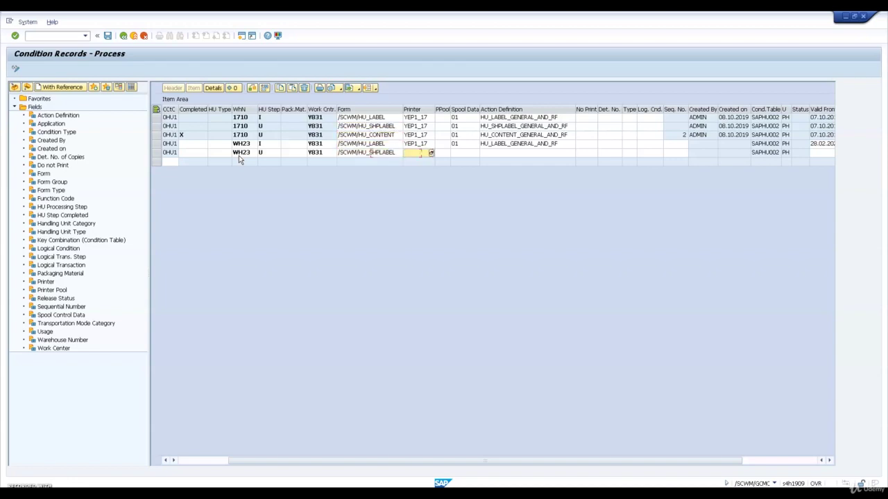
pyautogui.press('Up')
pyautogui.press('Down')
pyautogui.hotkey('ctrl', 'v')
pyautogui.press('Tab')
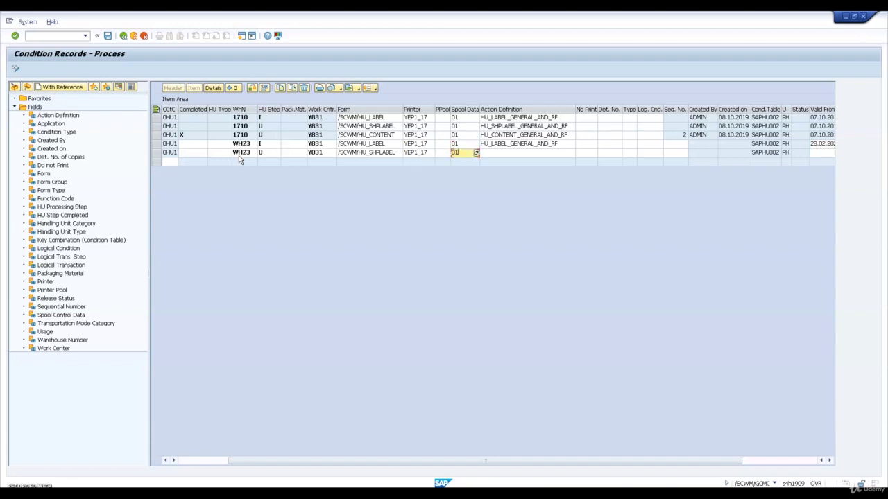
pyautogui.write('01')
# - Set the second WH23 record's action definition to HU_SHPLABEL_GENERAL_AND_RF and save the condition records
pyautogui.press('Up')
pyautogui.press('Up')
pyautogui.press('Up')
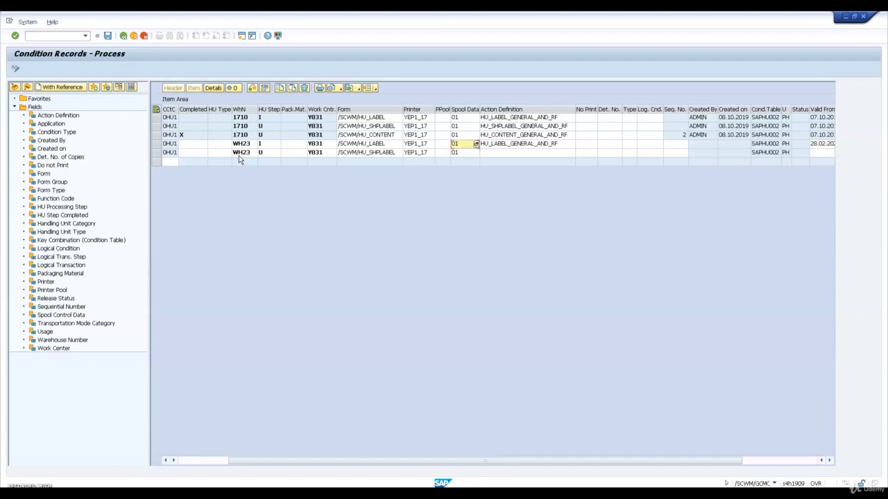
pyautogui.press('Tab')
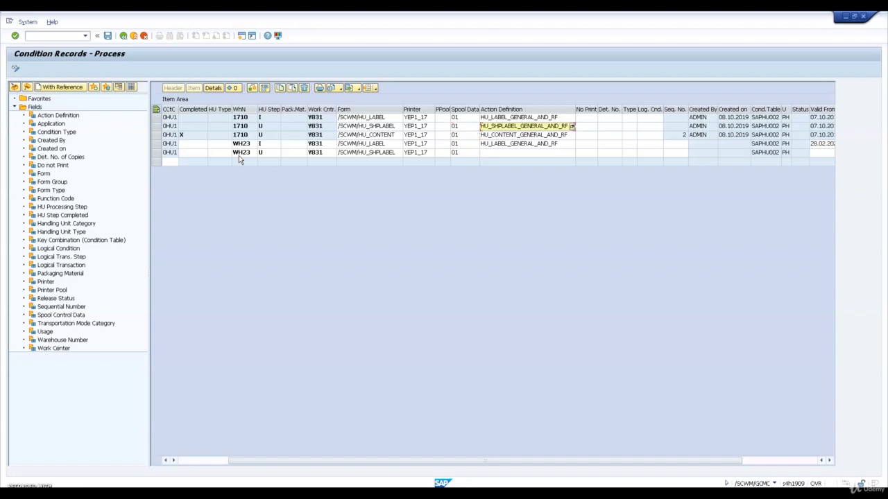
pyautogui.press('Down')
pyautogui.press('Down')
pyautogui.press('Down')
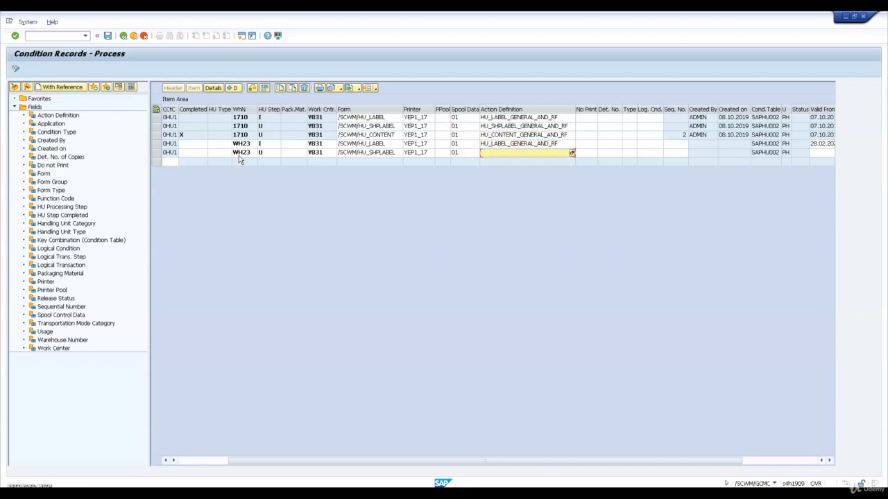
pyautogui.write('HU_SHPLABEL_GENERAL_AND_RF')
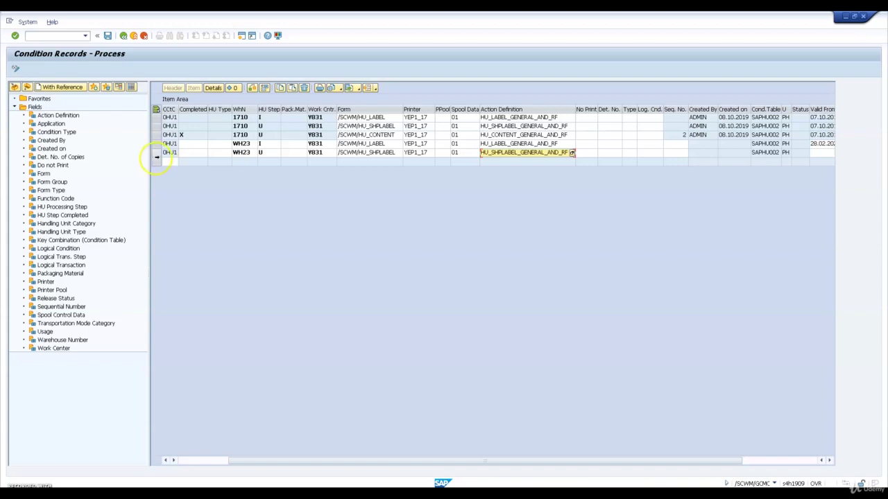
pyautogui.click(171, 167)
pyautogui.hotkey('ctrl', 's')
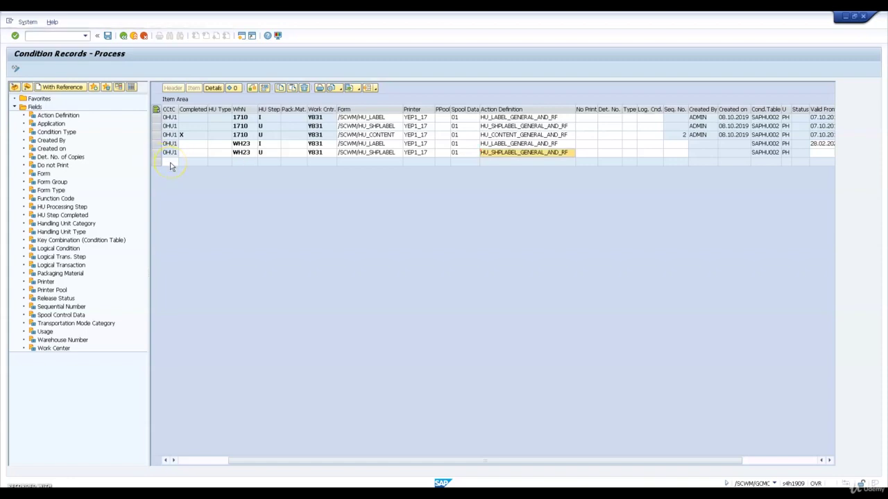
# - Start a third 0HU1 record flagged completed with X, for warehouse WH23, HU step U and work center Y831
pyautogui.click(175, 165)
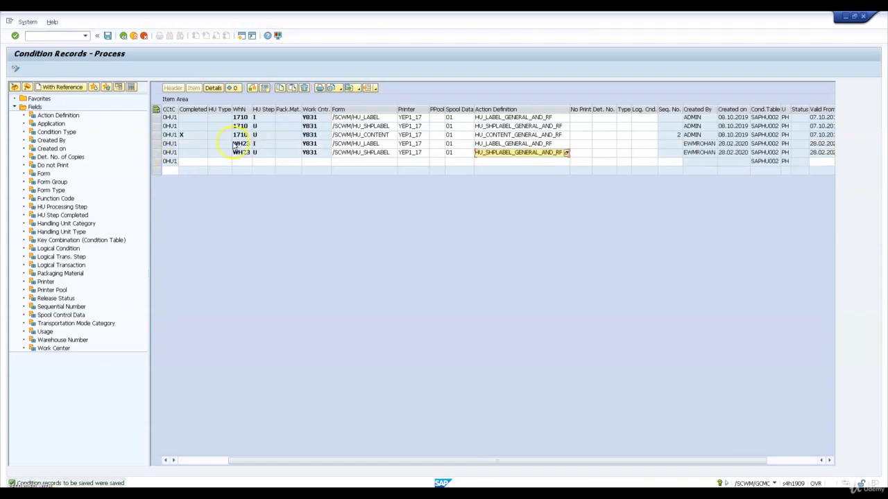
pyautogui.click(192, 162)
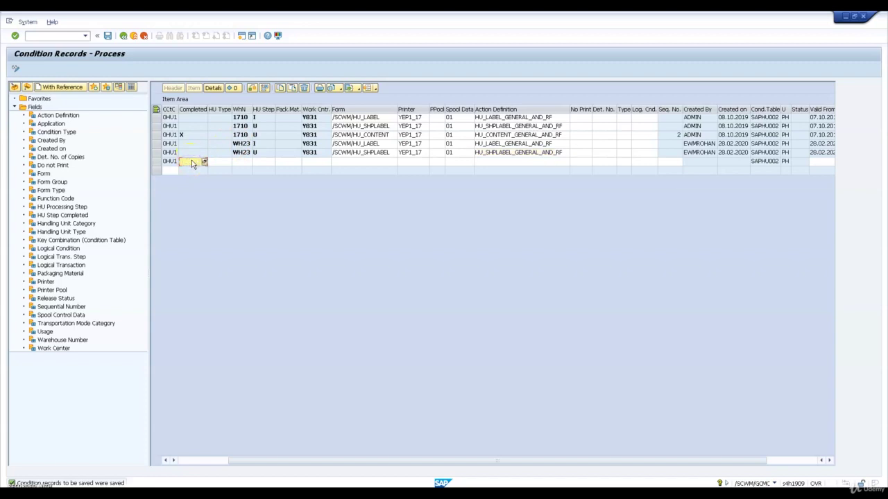
pyautogui.write('X')
pyautogui.press('Tab')
pyautogui.press('Tab')
pyautogui.write('WH23')
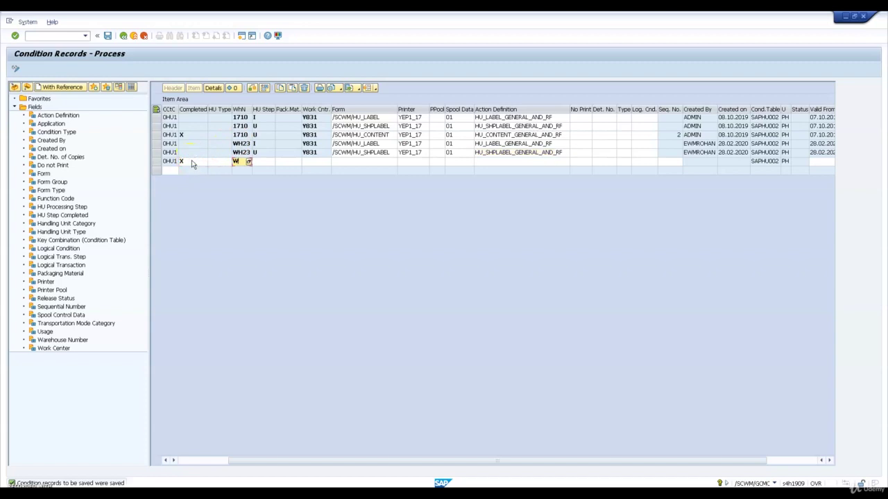
pyautogui.press('Tab')
pyautogui.write('U')
pyautogui.press('Tab')
pyautogui.press('Tab')
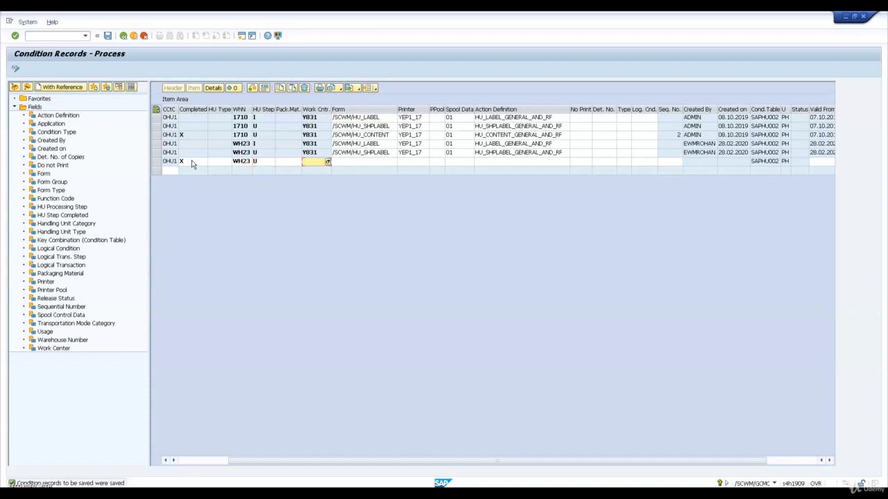
pyautogui.write('Y831')
pyautogui.press('Tab')
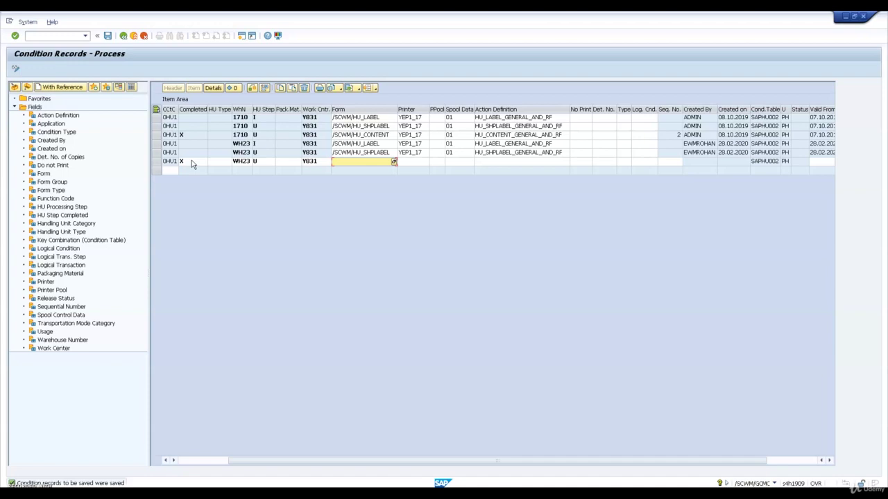
# - Set the form of the third WH23 record to /SCWM/HU_CONTENT, as in the completed 1710 record
pyautogui.press('Up')
pyautogui.press('Up')
pyautogui.press('Up')
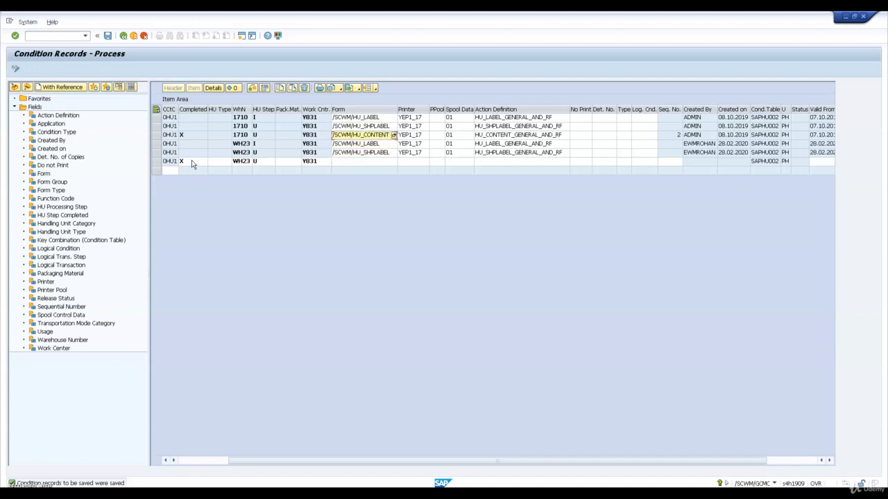
pyautogui.press('Down')
pyautogui.press('Down')
pyautogui.press('Down')
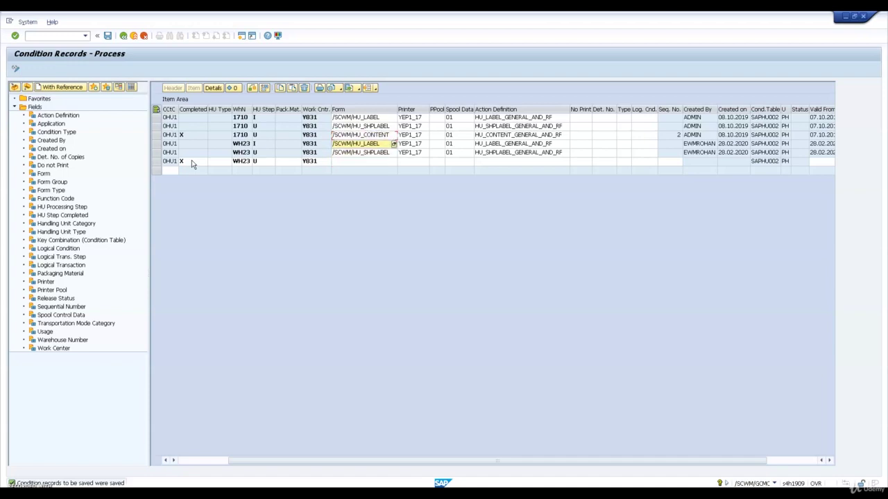
pyautogui.write('/SCWM/HU_CONTENT')
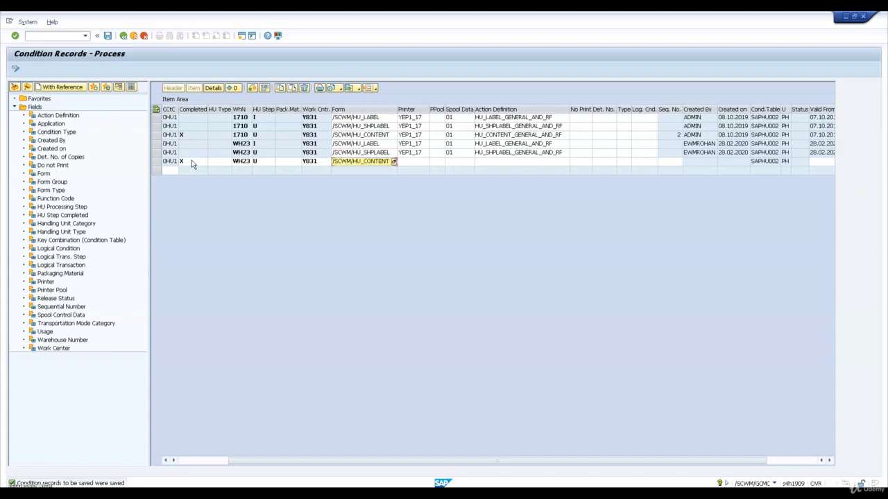
# - Assign printer YEP1_17 and spool data 01 to the third WH23 record
pyautogui.press('Tab')
pyautogui.press('Up')
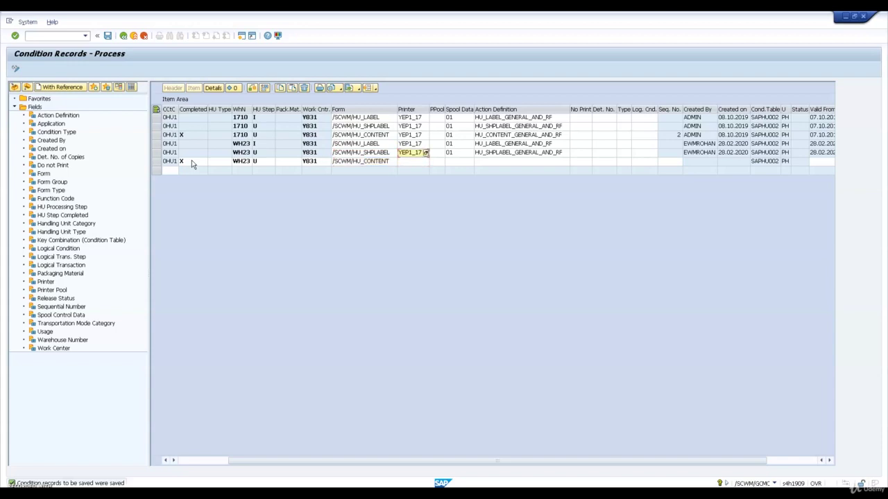
pyautogui.press('Down')
pyautogui.write('YEP1_17')
pyautogui.press('Tab')
pyautogui.press('Tab')
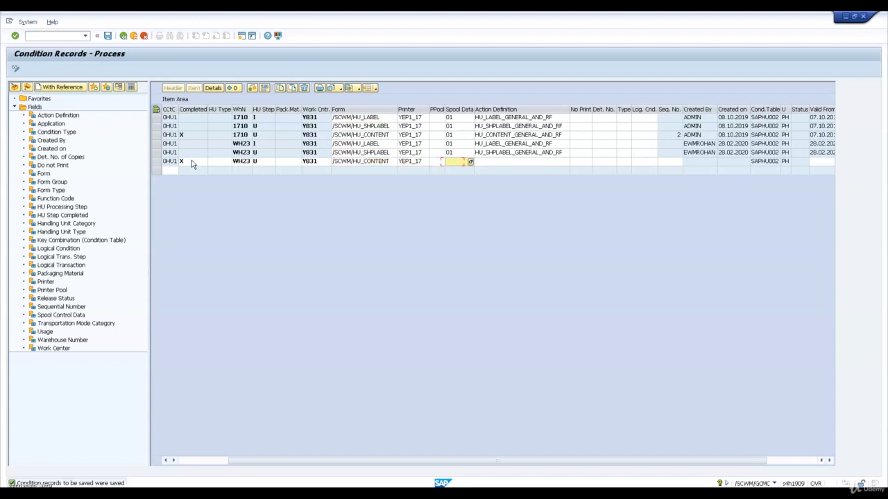
pyautogui.write('01')
# - Set the third WH23 record's action definition to HU_CONTENT_GENERAL_AND_RF, as in the completed 1710 record
pyautogui.press('Up')
pyautogui.press('Up')
pyautogui.press('Up')
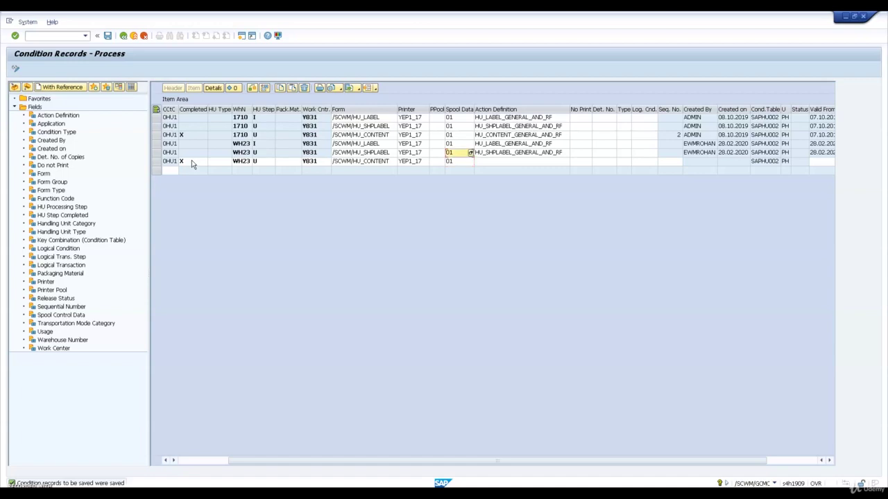
pyautogui.press('Tab')
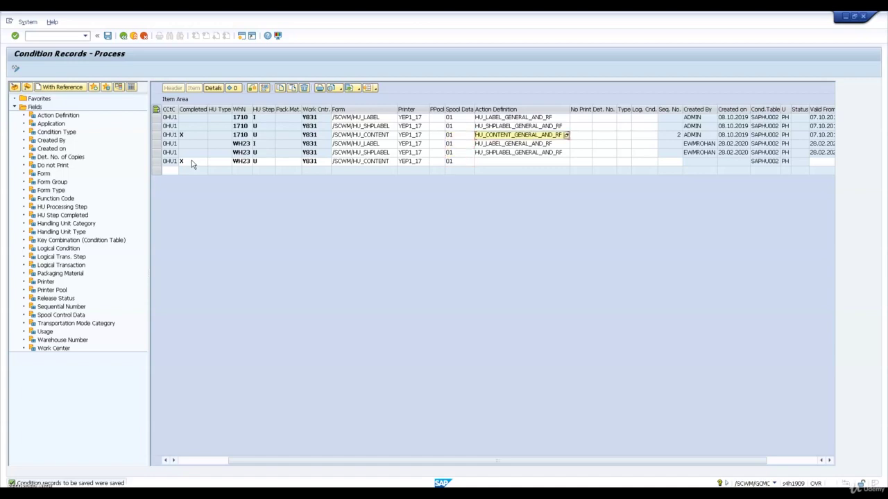
pyautogui.press('Down')
pyautogui.press('Down')
pyautogui.press('Down')
pyautogui.write('HU_CONTENT_GENERAL_AND_RF')
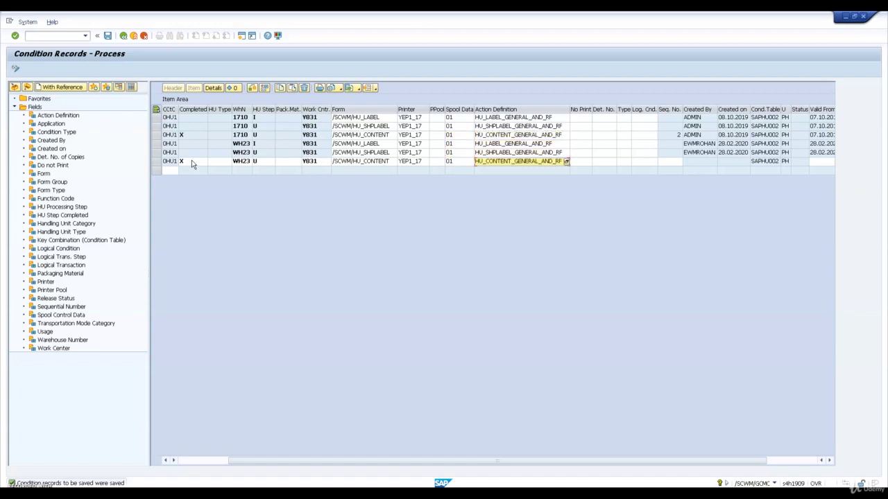
# - Give the third WH23 record sequence number 2, then save the condition records and leave the list
pyautogui.press('Tab')
pyautogui.press('Tab')
pyautogui.press('Tab')
pyautogui.press('Tab')
pyautogui.press('Tab')
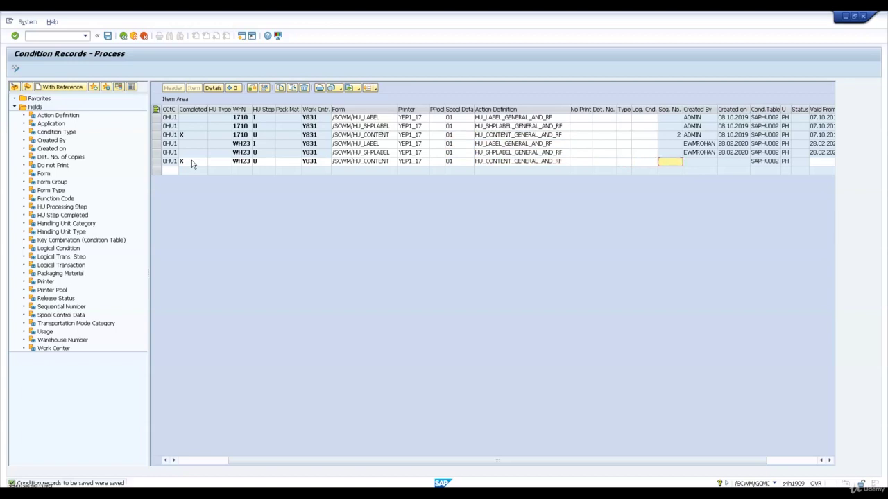
pyautogui.press('Return')
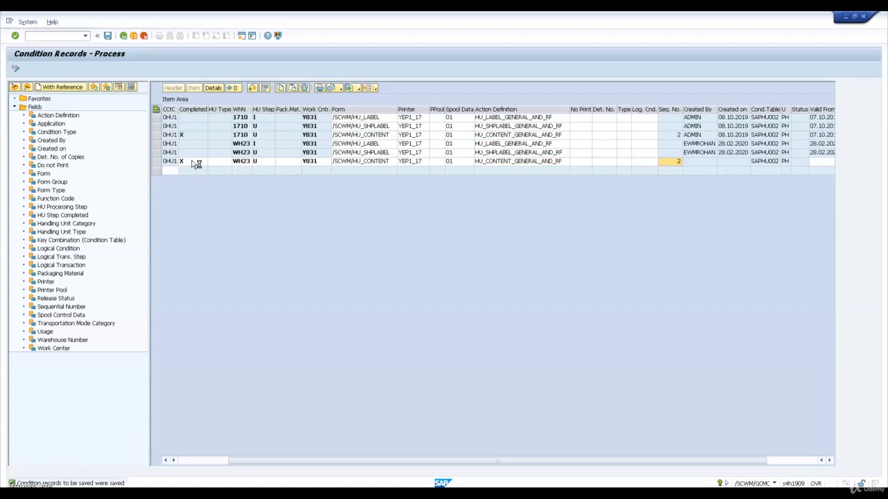
pyautogui.hotkey('ctrl', 's')
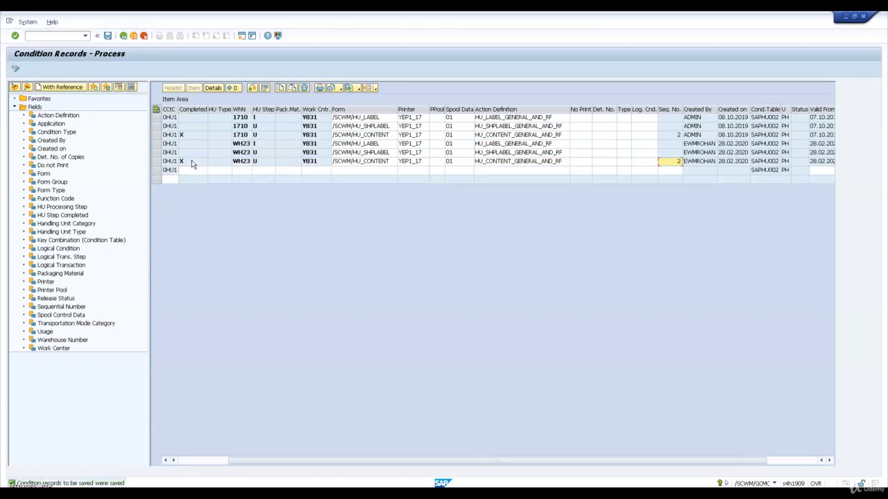
pyautogui.click(122, 36)
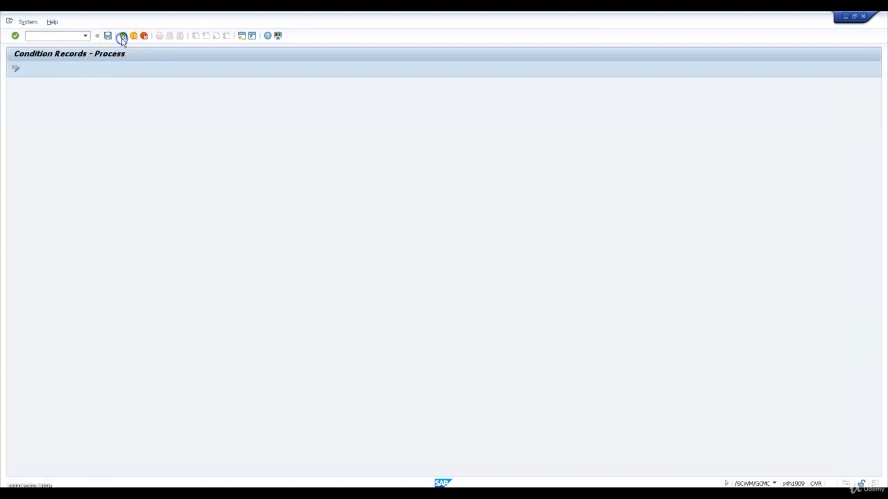
# - Restart transaction /SCWM/GCMC and open the condition records for application DPP with maintenance group DLVIMFG
pyautogui.click(134, 37)
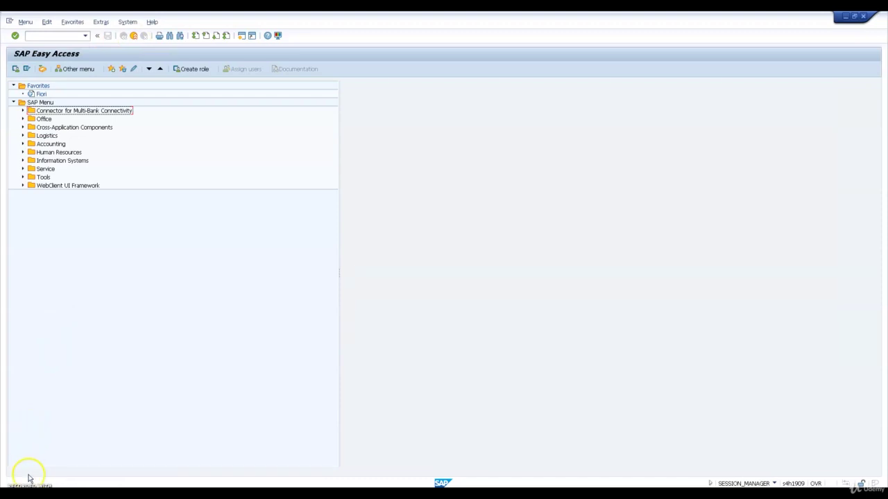
pyautogui.click(50, 38)
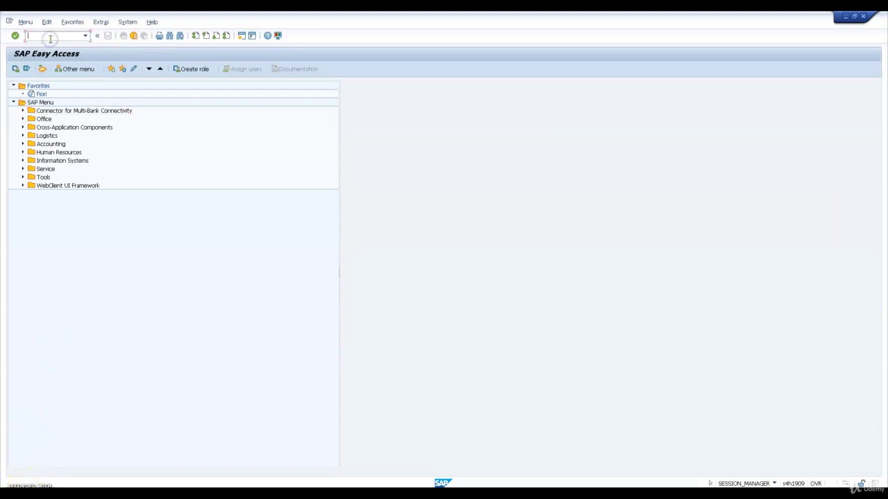
pyautogui.write('/N/SCWM/GCMC')
pyautogui.press('Return')
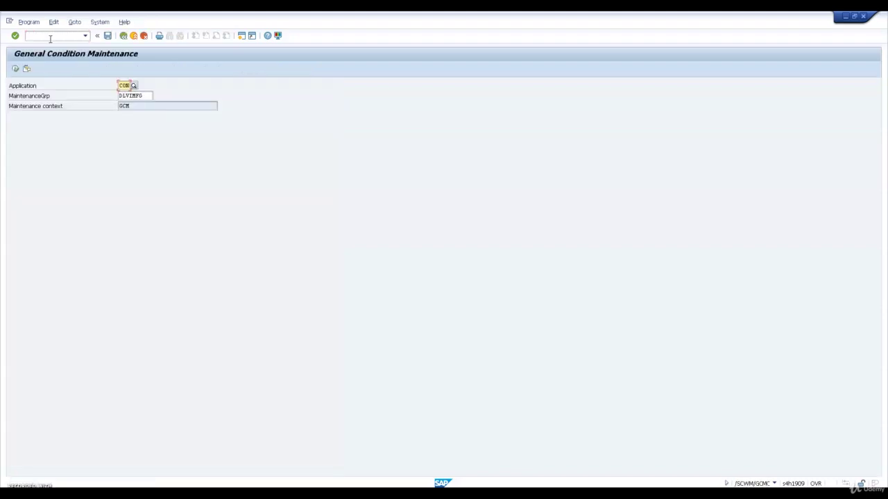
pyautogui.write('DP')
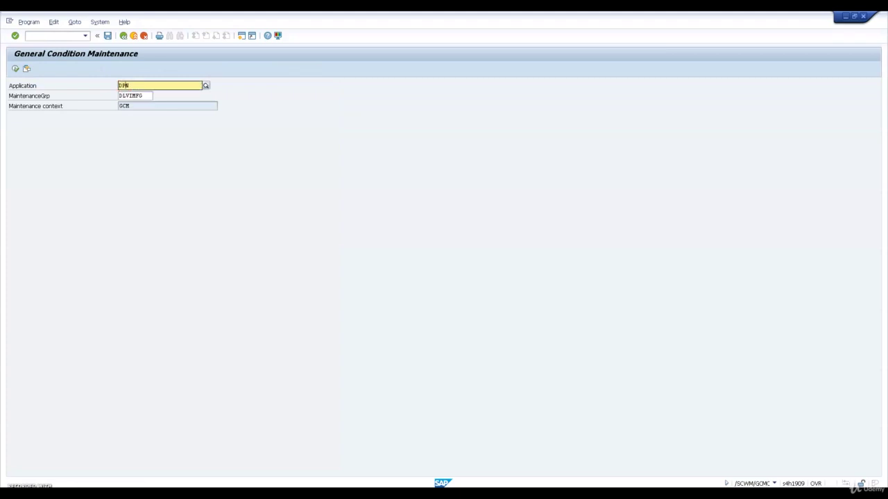
pyautogui.write('P')
pyautogui.press('Return')
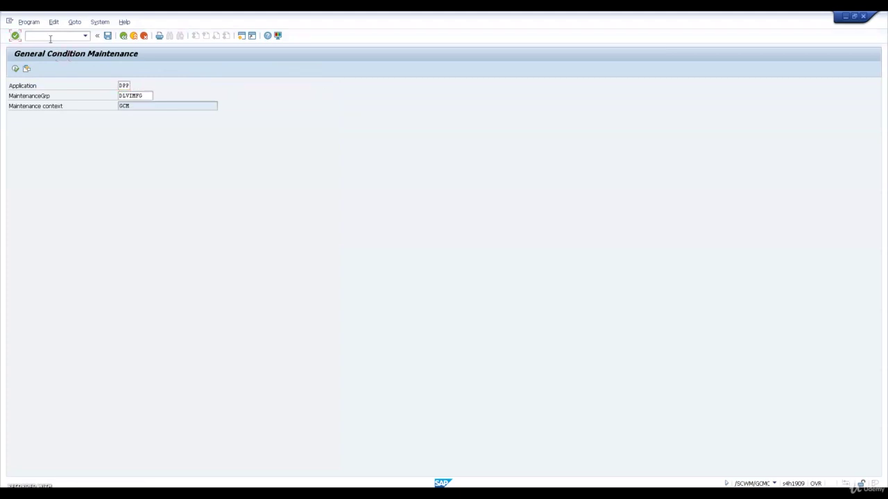
pyautogui.click(20, 69)
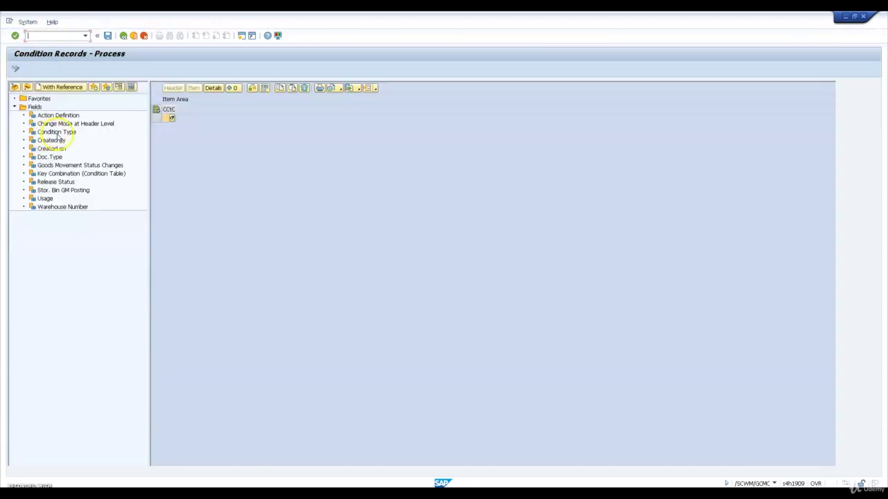
# - Select the condition records by condition type 0DMG, Post Goods Receipt
pyautogui.click(57, 132)
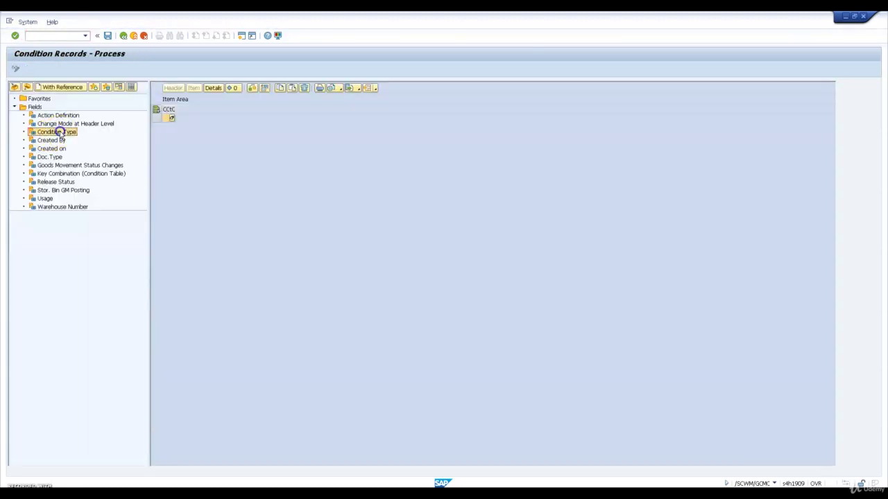
pyautogui.click(15, 88)
pyautogui.click(142, 121)
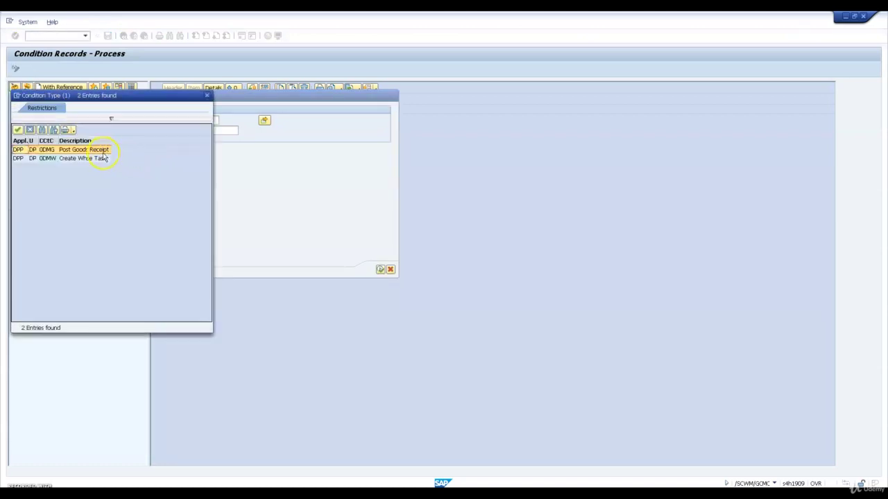
pyautogui.doubleClick(102, 151)
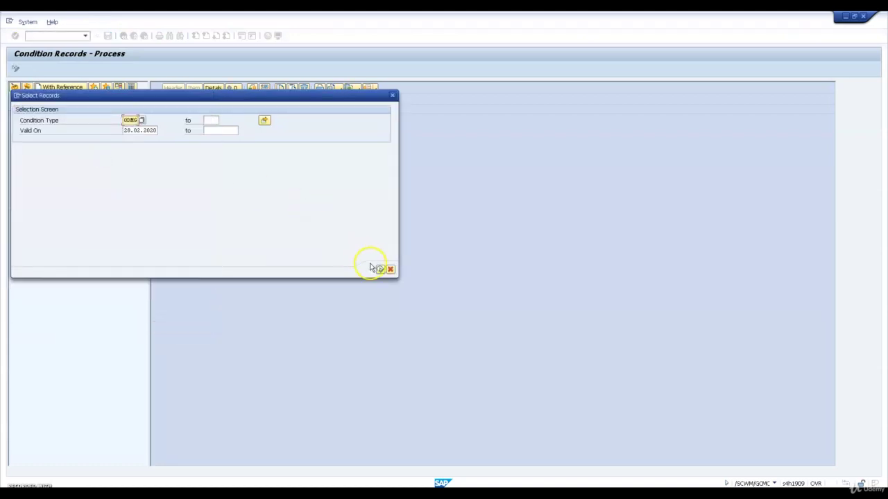
pyautogui.click(379, 269)
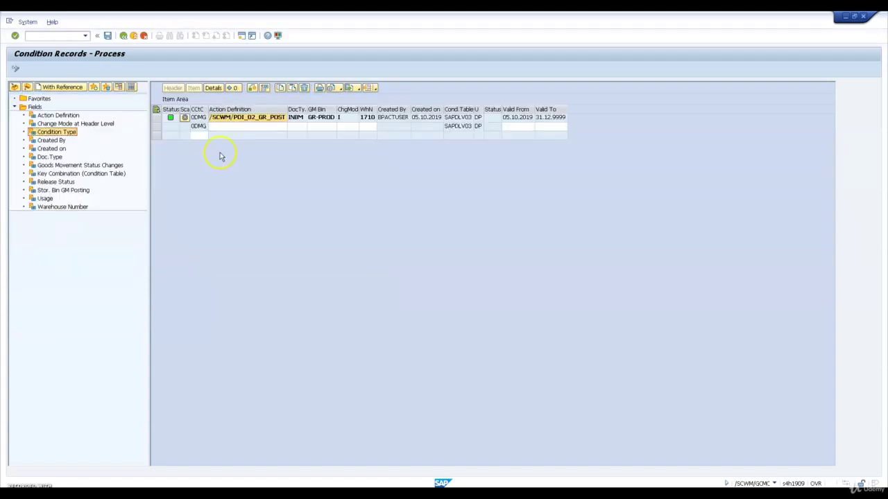
# - Start a new 0DMG record with action definition /SCWM/PDI_02_GR_POST, document type INBM and goods movement bin GR-PROD
pyautogui.click(237, 127)
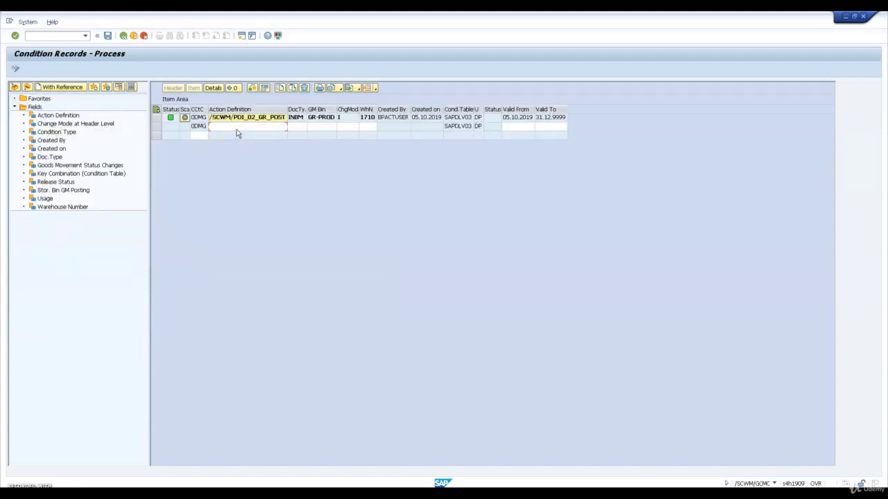
pyautogui.click(236, 129)
pyautogui.write('/SCWM/PDI_02_GR_POST')
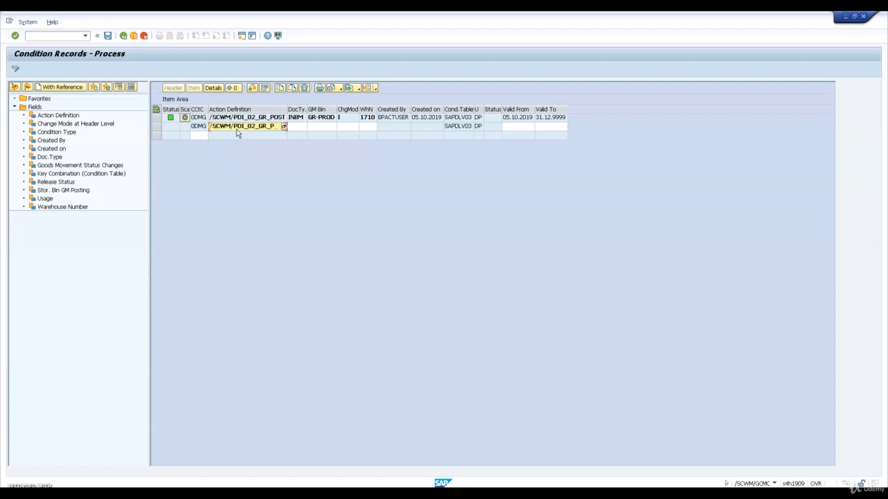
pyautogui.press('Tab')
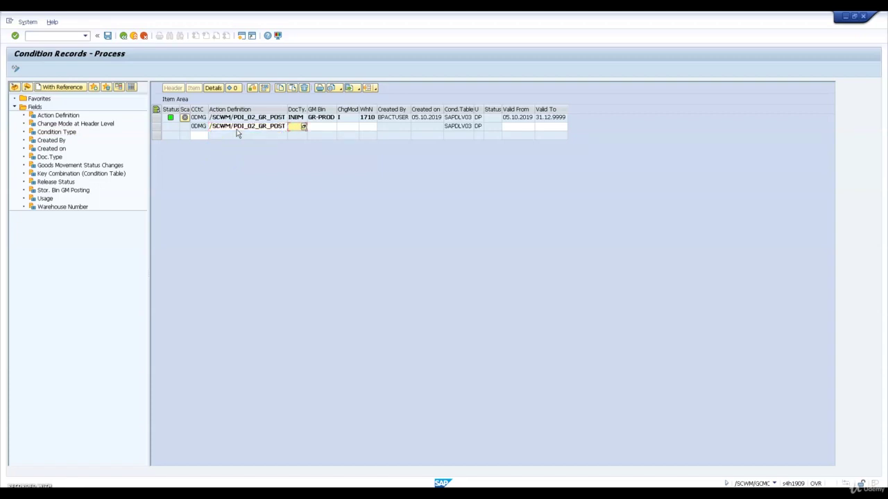
pyautogui.write('IN')
pyautogui.write('BM')
pyautogui.press('Tab')
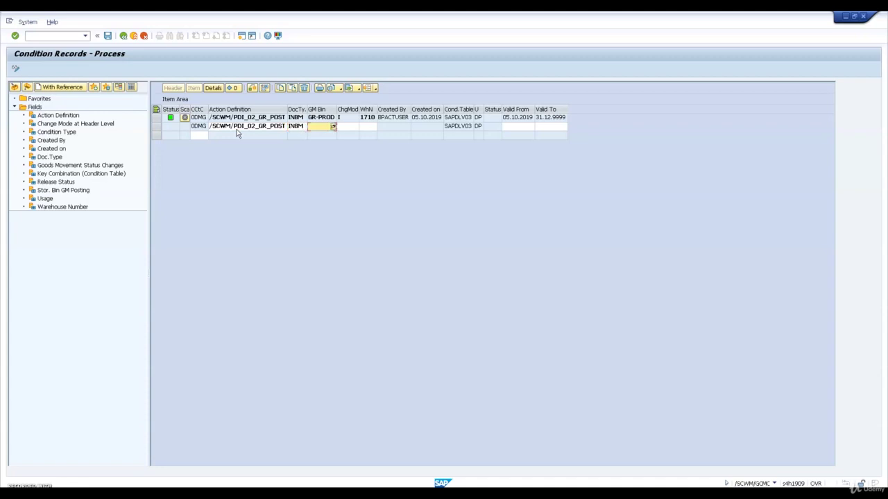
pyautogui.write('GR-PROD')
pyautogui.press('Tab')
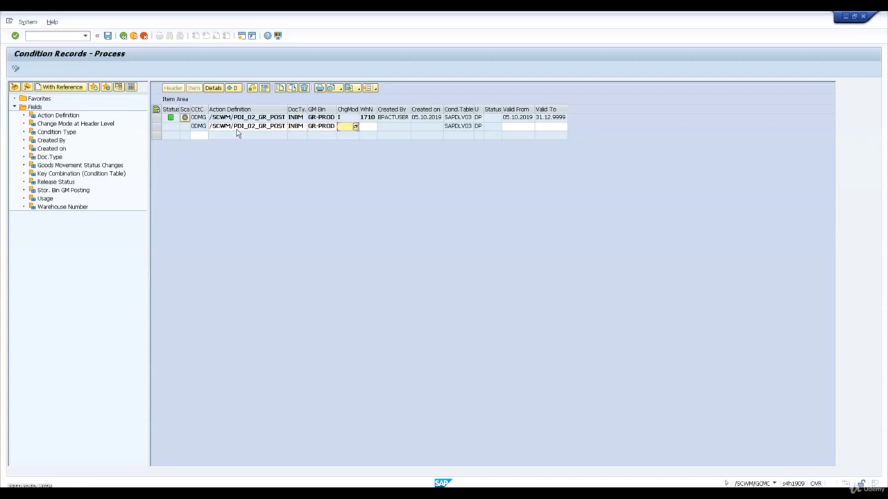
# - Give the new 0DMG record change mode I and warehouse number WH23, then save it
pyautogui.write('I')
pyautogui.press('Tab')
pyautogui.write('1710')
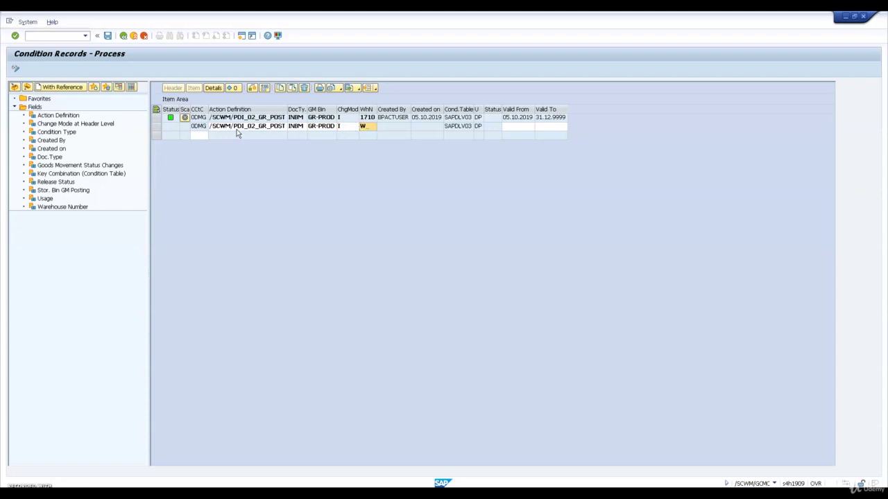
pyautogui.write('H23')
pyautogui.press('Return')
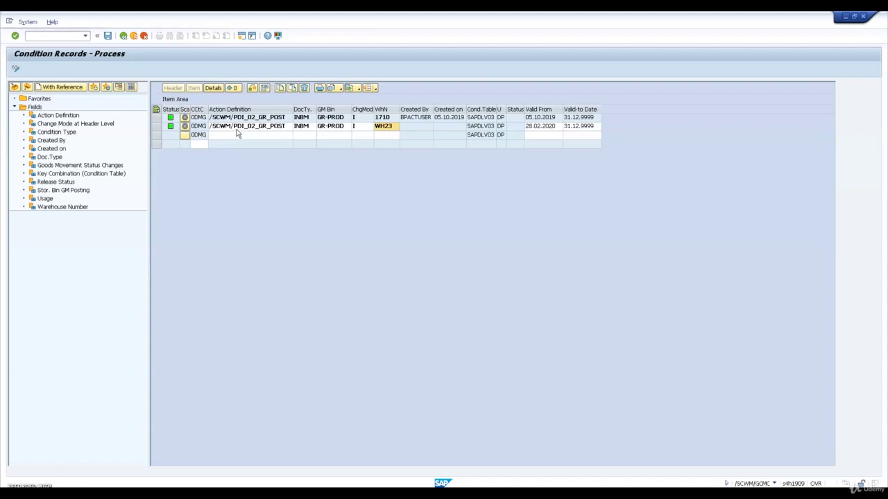
pyautogui.hotkey('ctrl', 's')
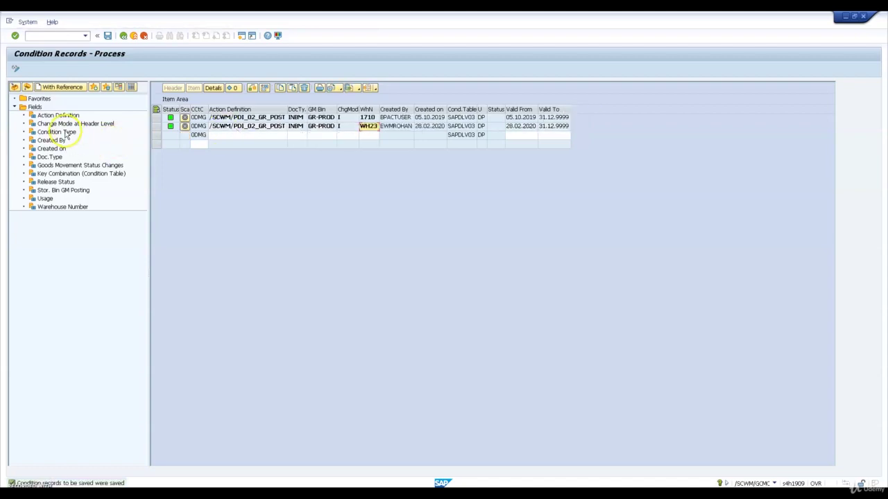
# - Select the condition records by condition type 0DMW for warehouse task creation
pyautogui.click(14, 89)
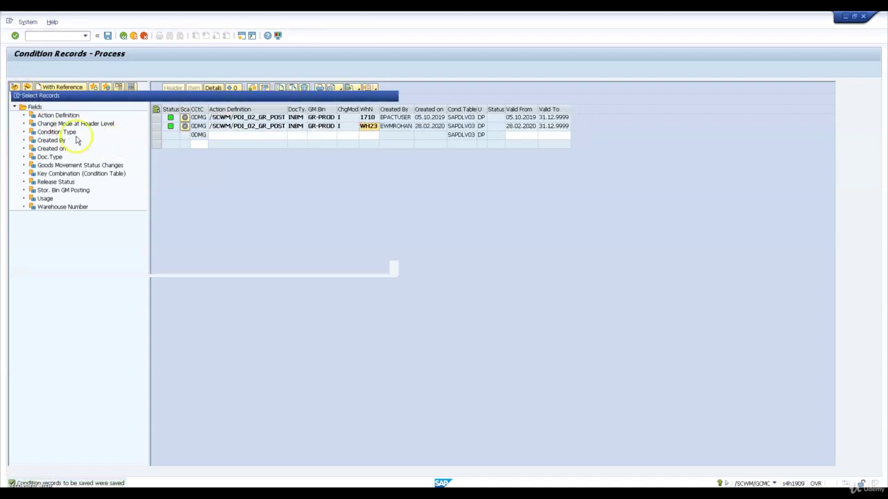
pyautogui.click(143, 120)
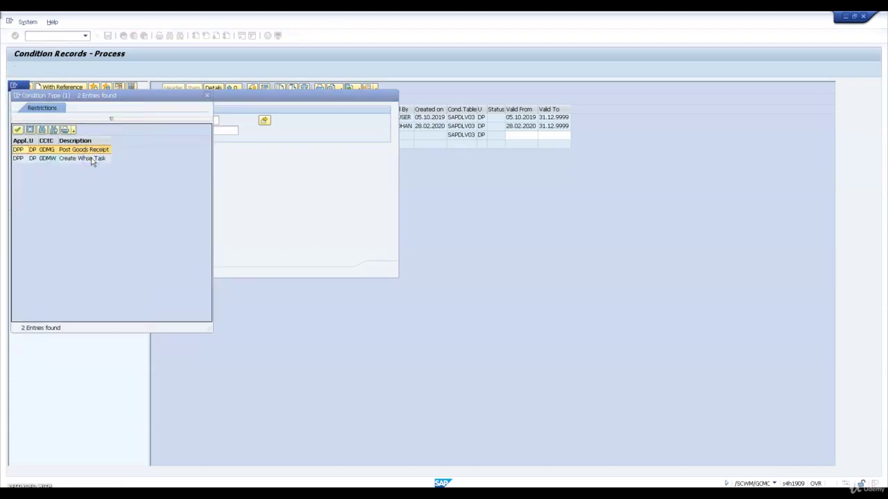
pyautogui.doubleClick(90, 158)
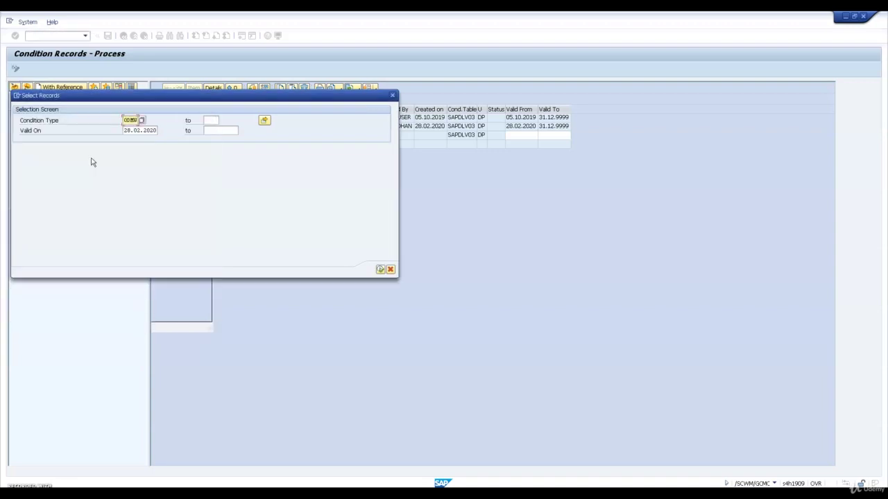
pyautogui.click(262, 194)
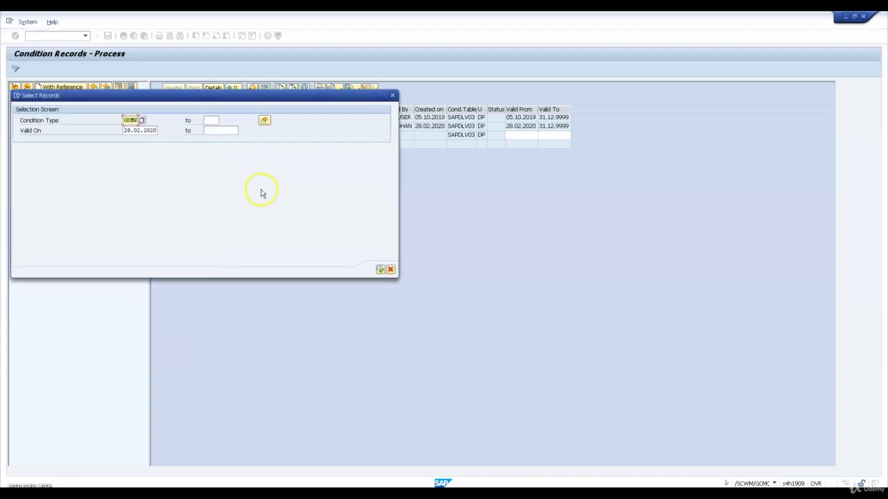
pyautogui.click(380, 269)
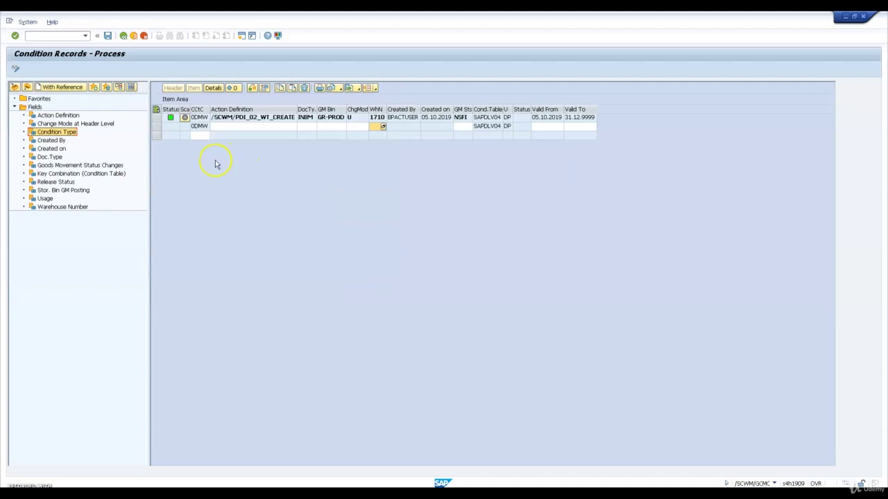
# - Start a new 0DMW record with action definition /SCWM/PDI_02_WT_CREATE copied from the 1710 record, document type INBM and goods movement bin GR-PROD
pyautogui.click(233, 119)
pyautogui.hotkey('ctrl', 'a')
pyautogui.hotkey('ctrl', 'c')
pyautogui.click(234, 125)
pyautogui.hotkey('ctrl', 'v')
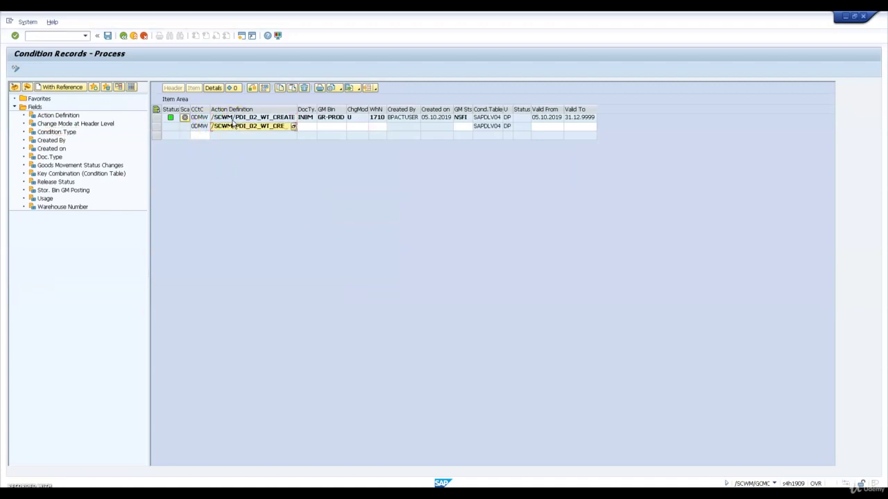
pyautogui.press('Tab')
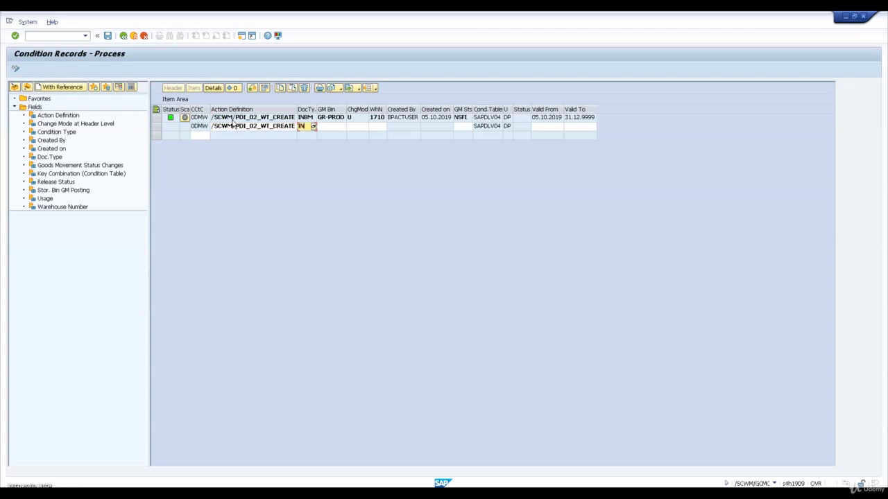
pyautogui.write('INBM')
pyautogui.press('Tab')
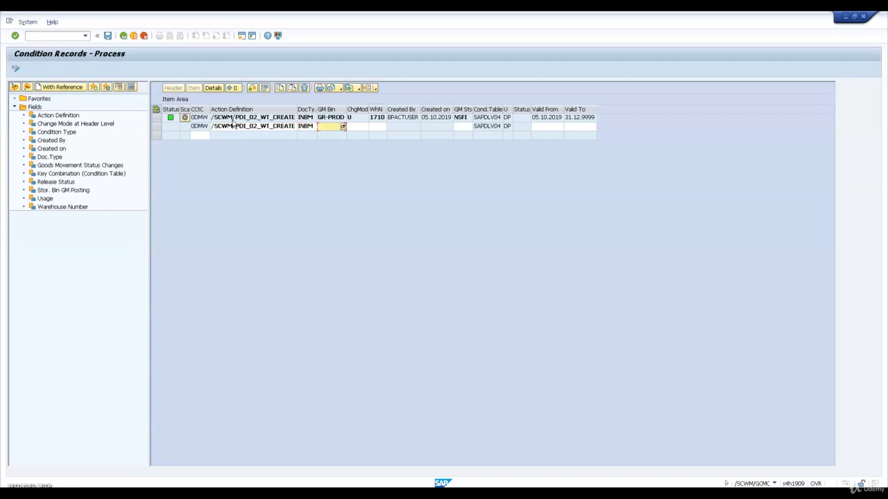
pyautogui.write('GR-PROD')
pyautogui.press('Tab')
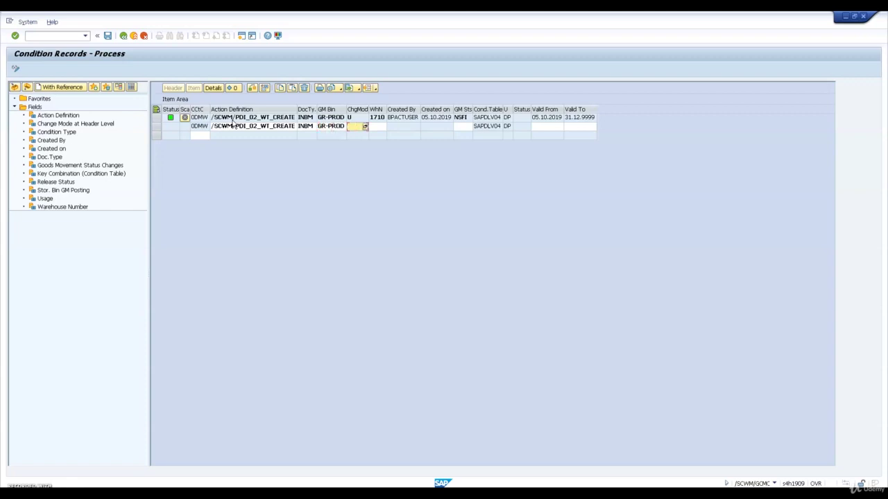
# - Give the new 0DMW record change mode U and warehouse number WH23, then save it
pyautogui.write('U')
pyautogui.press('Tab')
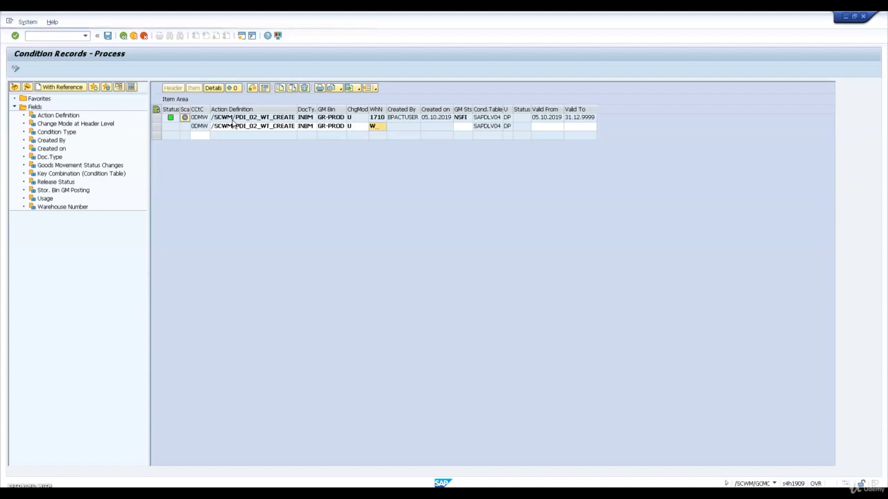
pyautogui.write('WH23')
pyautogui.press('Return')
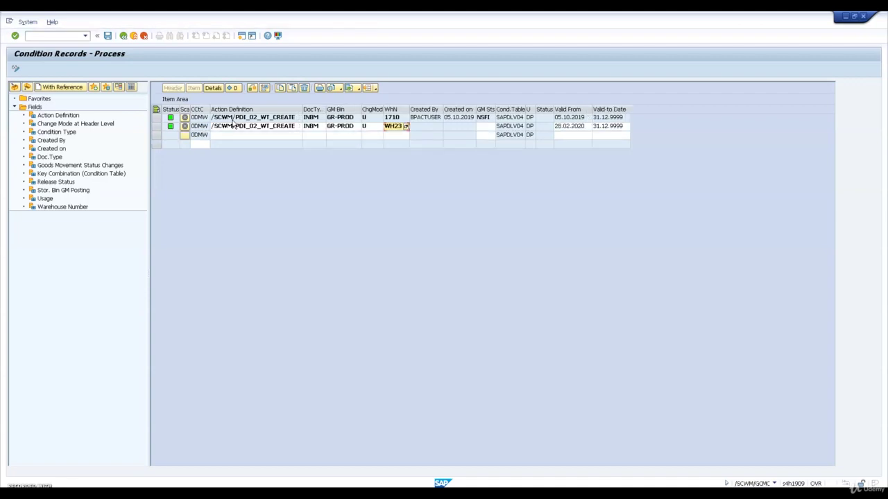
pyautogui.click(164, 61)
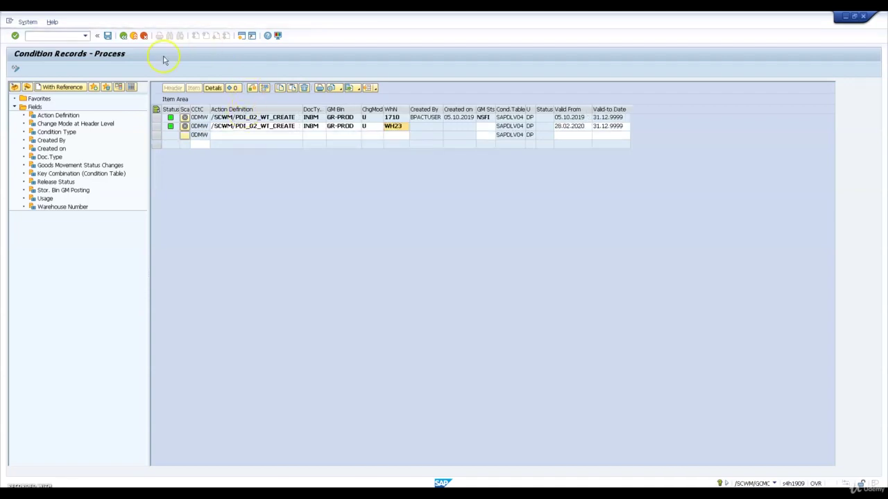
pyautogui.hotkey('ctrl', 's')
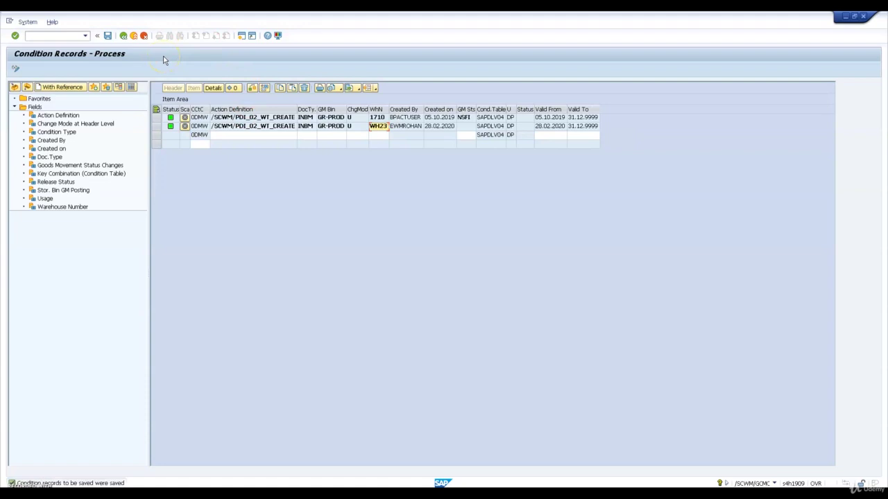
# - Leave the delivery condition records and reopen General Condition Maintenance with transaction /SCWM/GCMC
pyautogui.click(122, 39)
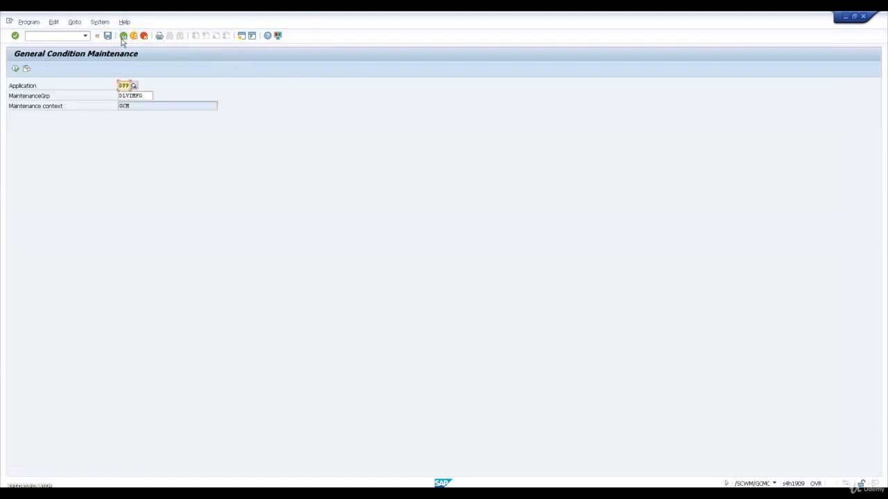
pyautogui.click(122, 40)
pyautogui.click(49, 36)
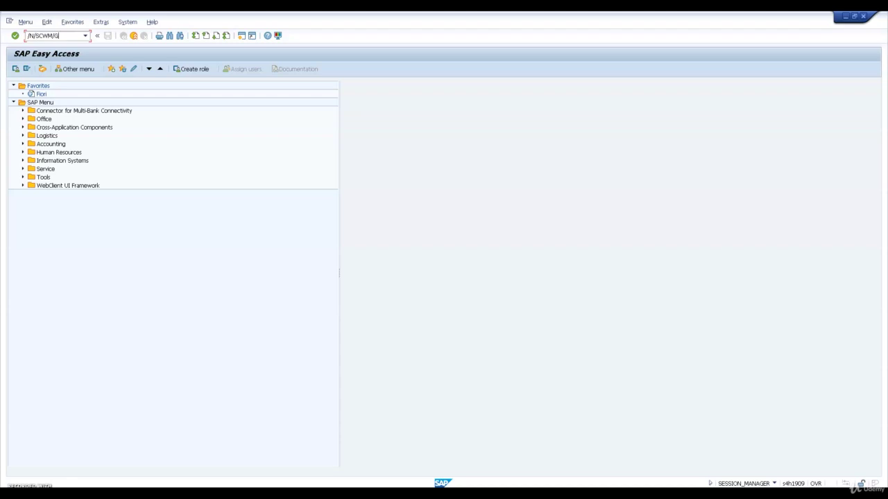
pyautogui.press('Return')
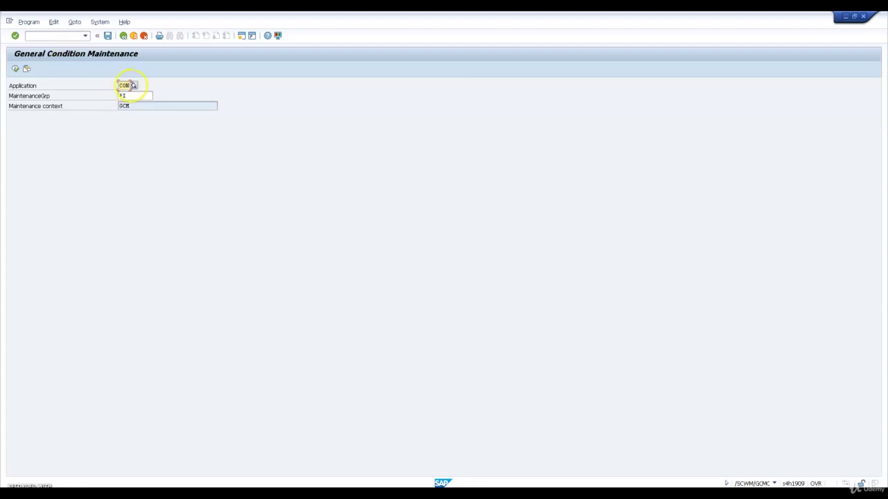
# - Open condition maintenance for application PPI (EWM - PI: Find Printer) with maintenance group PI
pyautogui.click(133, 84)
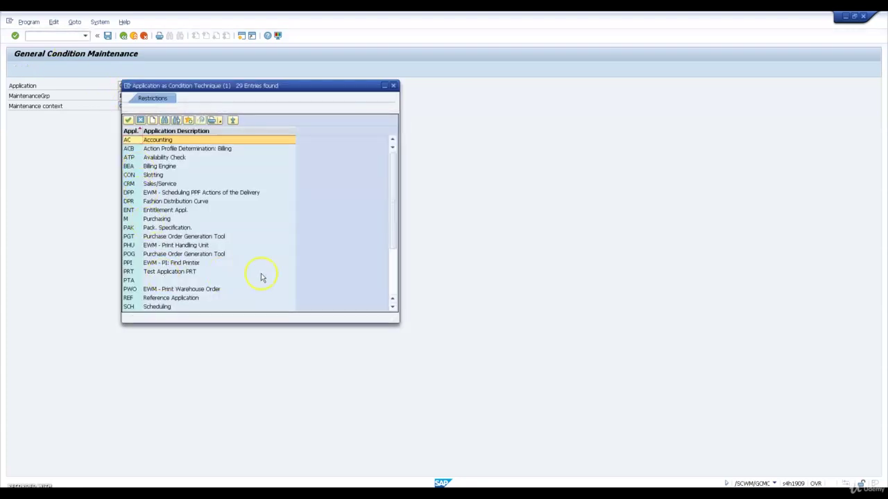
pyautogui.doubleClick(200, 262)
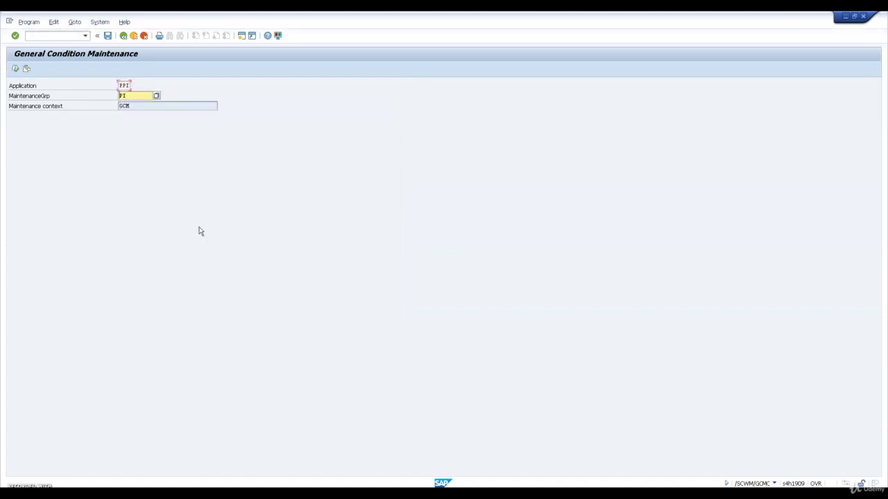
pyautogui.click(157, 96)
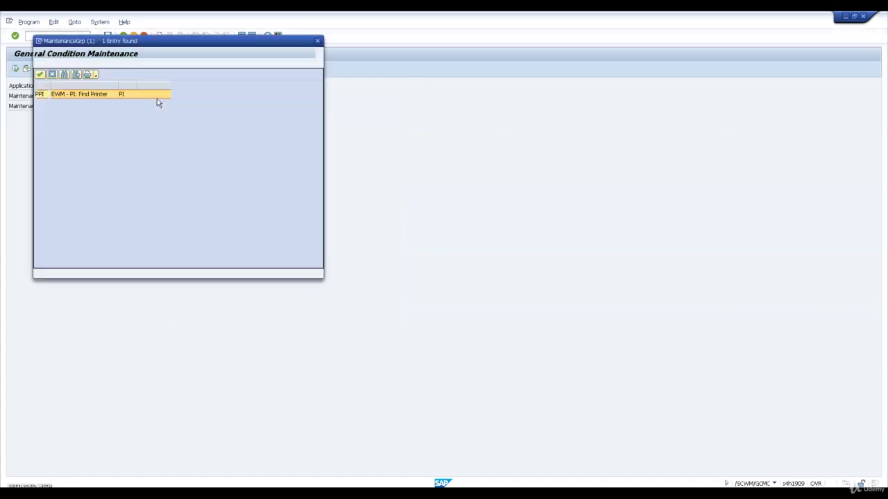
pyautogui.click(99, 102)
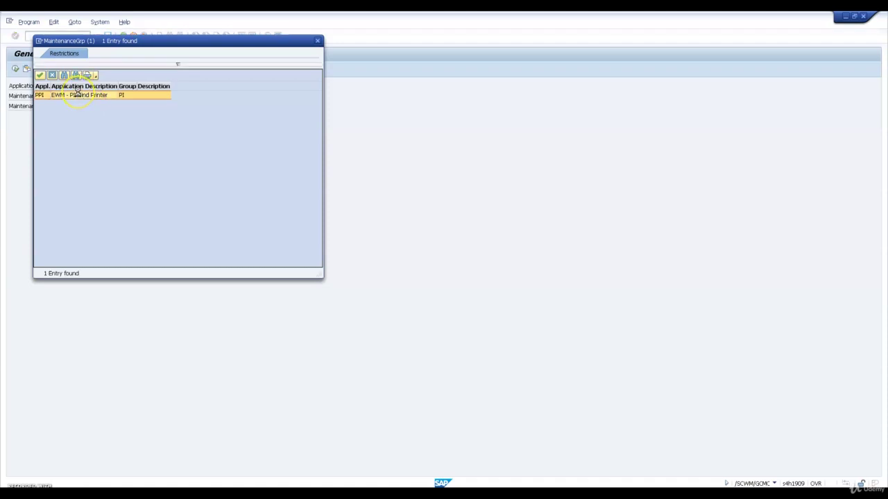
pyautogui.doubleClick(50, 97)
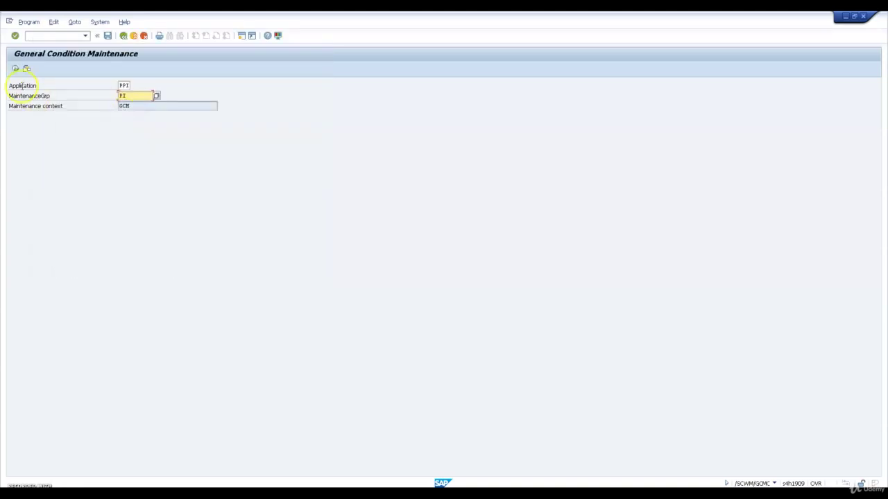
pyautogui.click(14, 69)
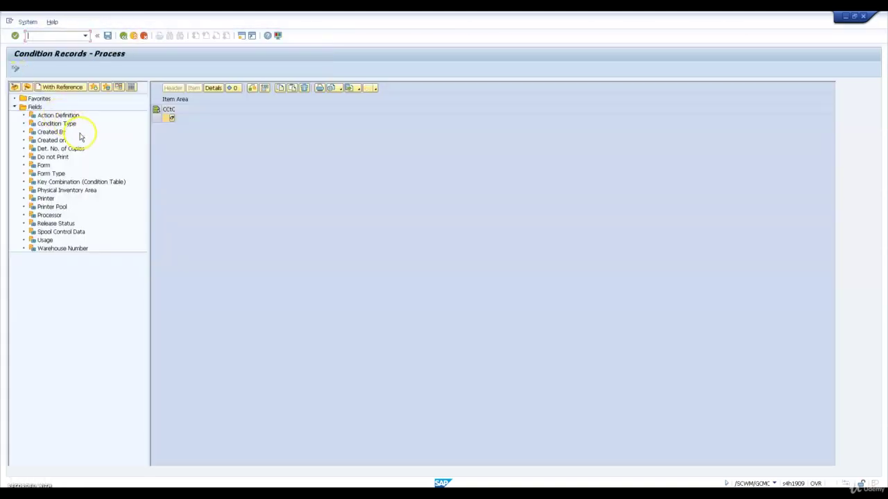
# - Select the physical inventory printing condition records by condition type 0001
pyautogui.click(64, 124)
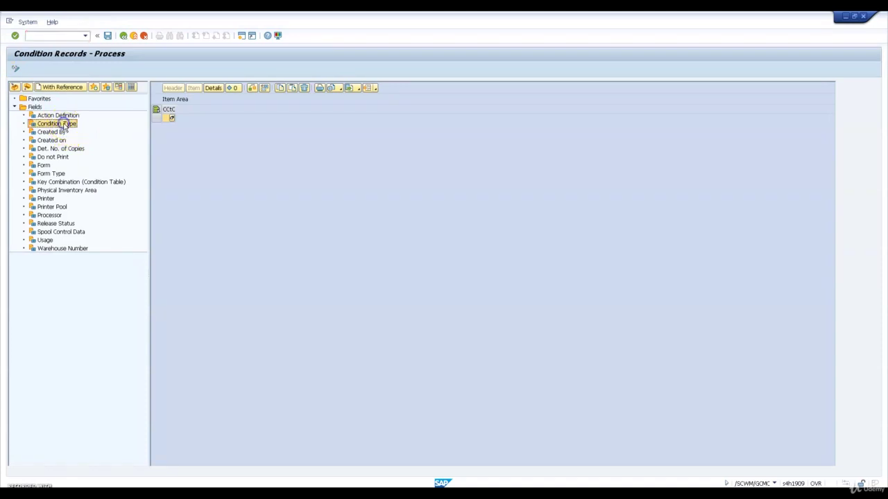
pyautogui.click(14, 86)
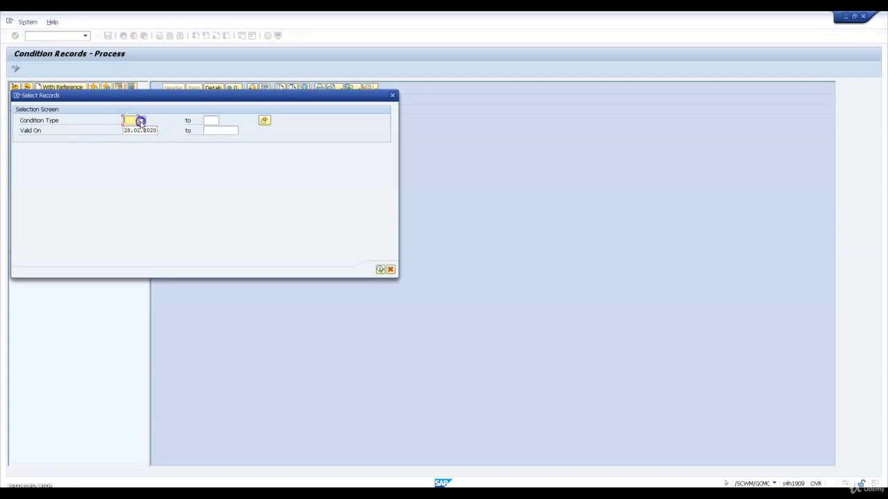
pyautogui.click(140, 121)
pyautogui.click(47, 150)
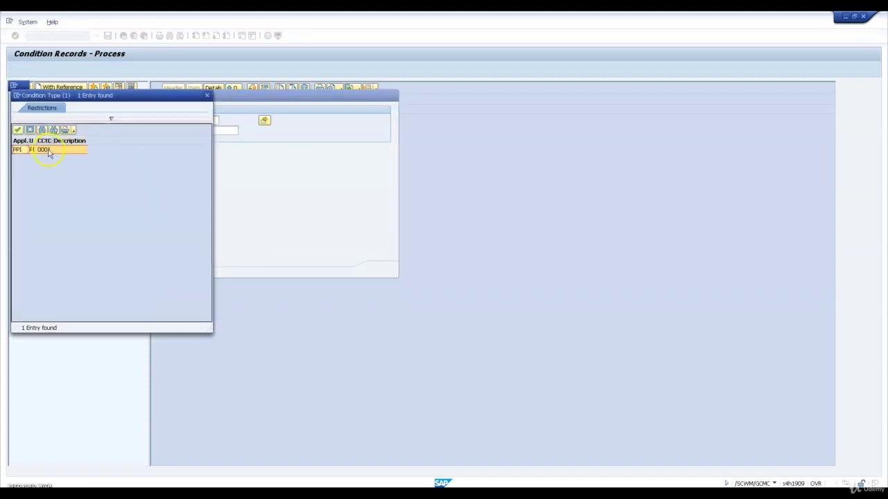
pyautogui.doubleClick(47, 150)
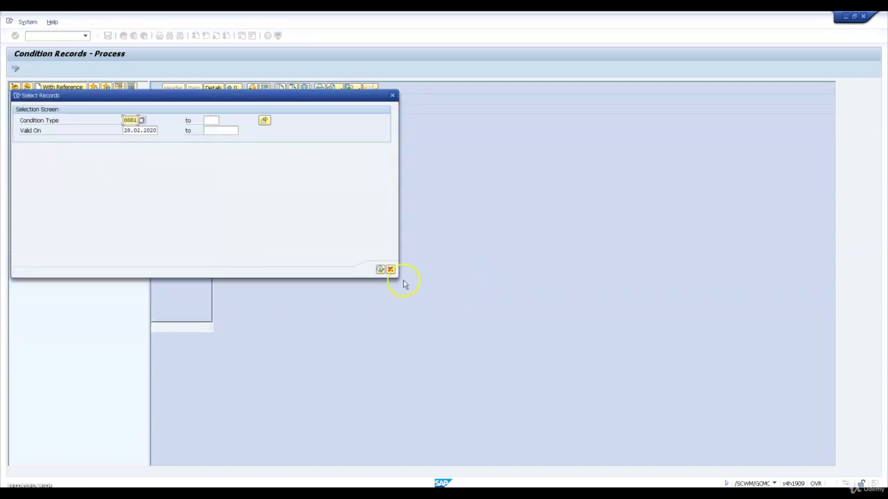
pyautogui.click(380, 269)
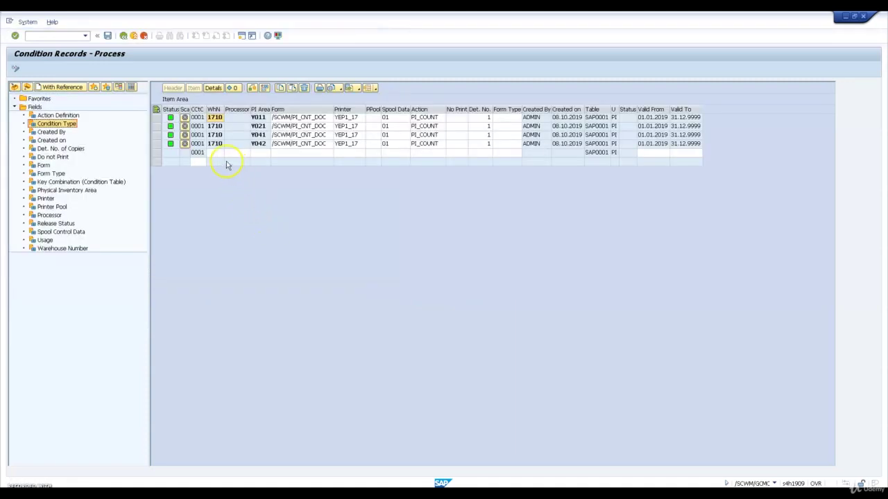
# - Start a new 0001 record for warehouse WH23 with physical inventory area Y011 and form /SCWM/PI_CNT_DOC
pyautogui.click(214, 154)
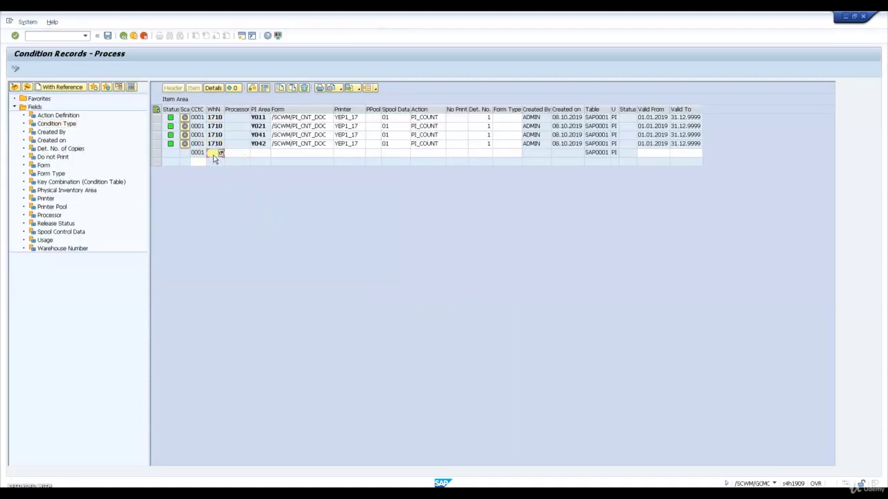
pyautogui.write('WH')
pyautogui.press('Tab')
pyautogui.write('Y011')
pyautogui.press('Tab')
pyautogui.press('Up')
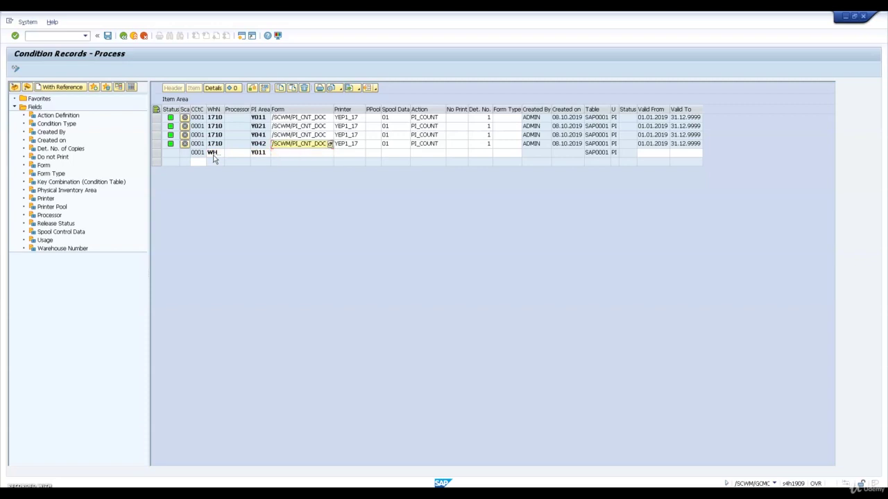
pyautogui.press('Down')
pyautogui.write('/SCWM/PI_CNT_DOC')
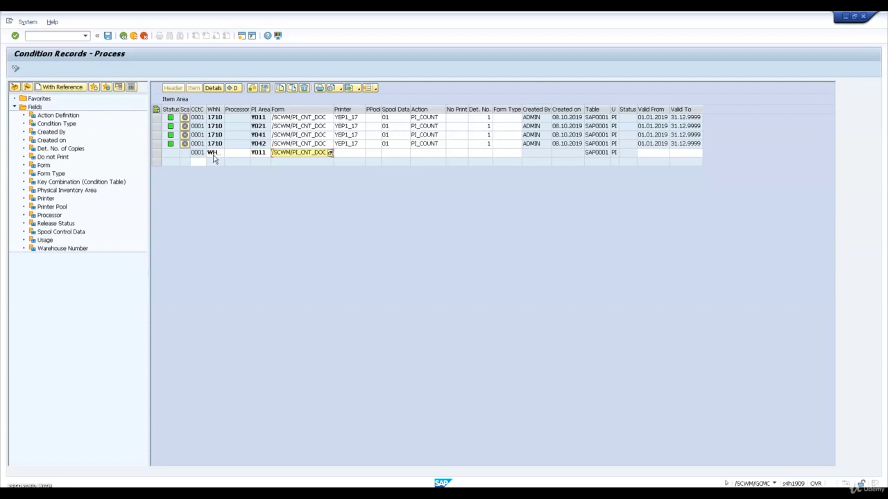
# - Give the new Y011 record printer YEP1_17, copied from the 1710 record, and spool data 01
pyautogui.press('Tab')
pyautogui.press('Up')
pyautogui.hotkey('ctrl', 'c')
pyautogui.press('Down')
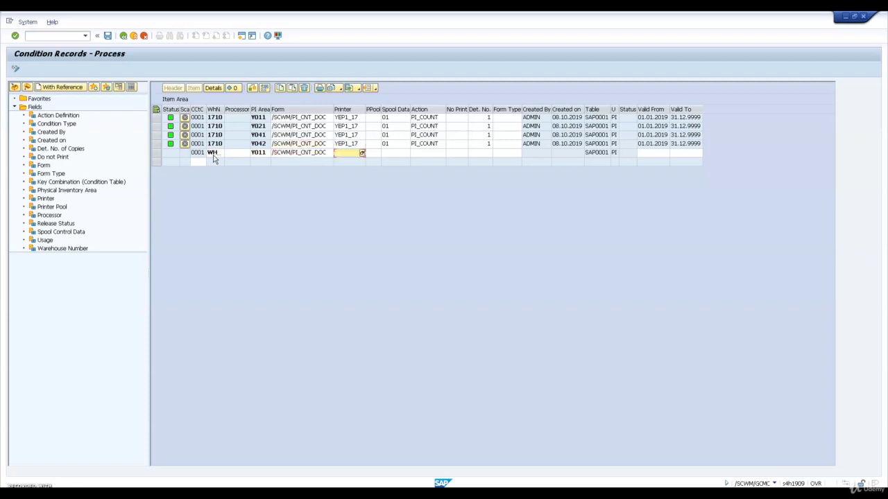
pyautogui.hotkey('ctrl', 'v')
pyautogui.press('Tab')
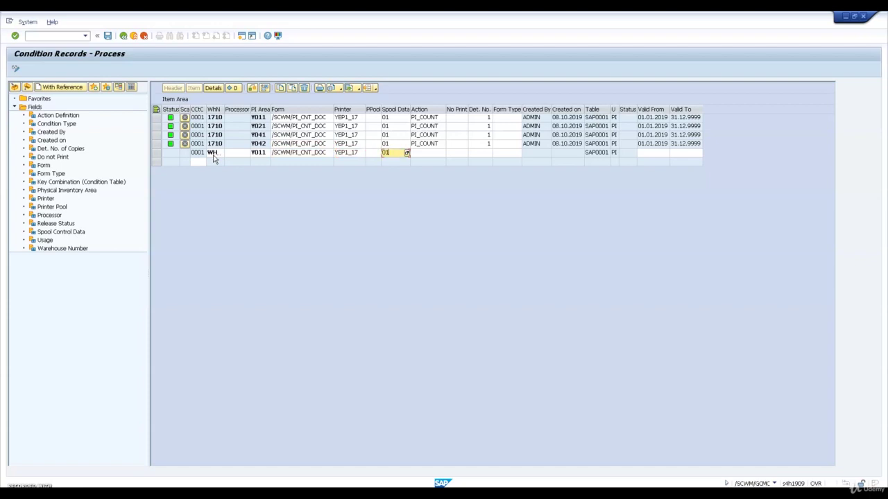
# - Complete the WH23 record for area Y011 with action PI_COUNT and 1 copy, and confirm the entry
pyautogui.press('Tab')
pyautogui.press('Up')
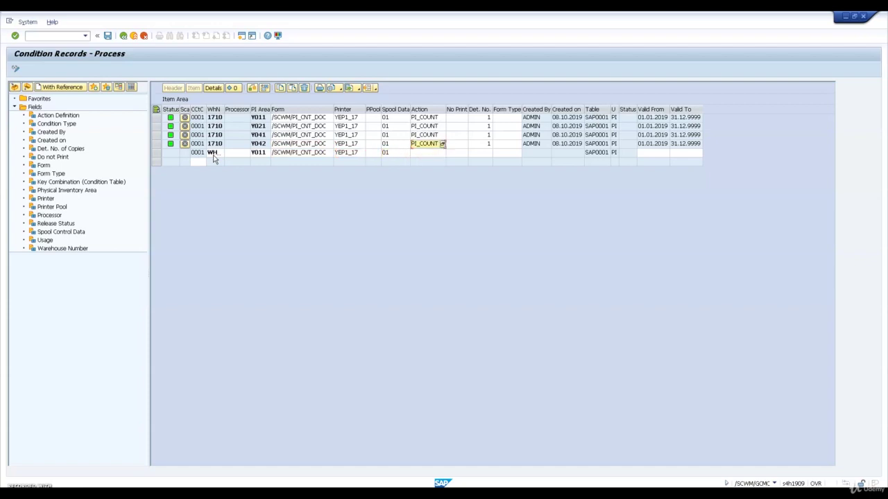
pyautogui.hotkey('ctrl', 'c')
pyautogui.press('Down')
pyautogui.hotkey('ctrl', 'v')
pyautogui.press('Tab')
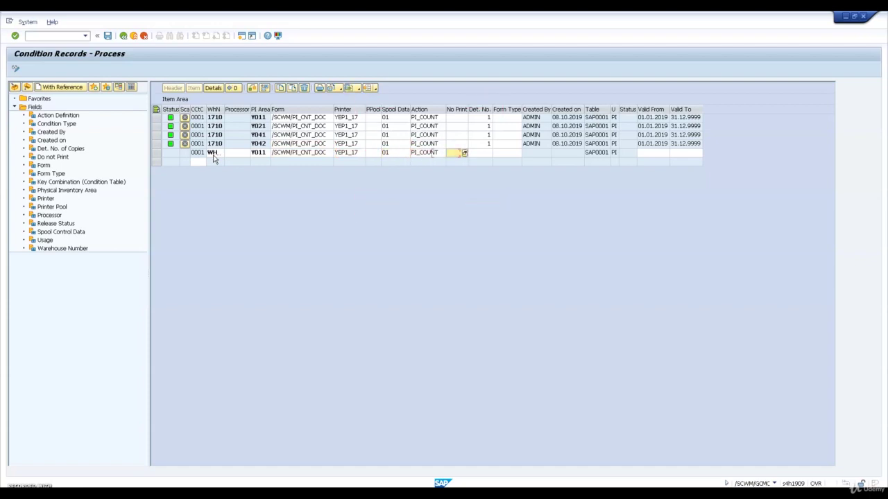
pyautogui.press('Tab')
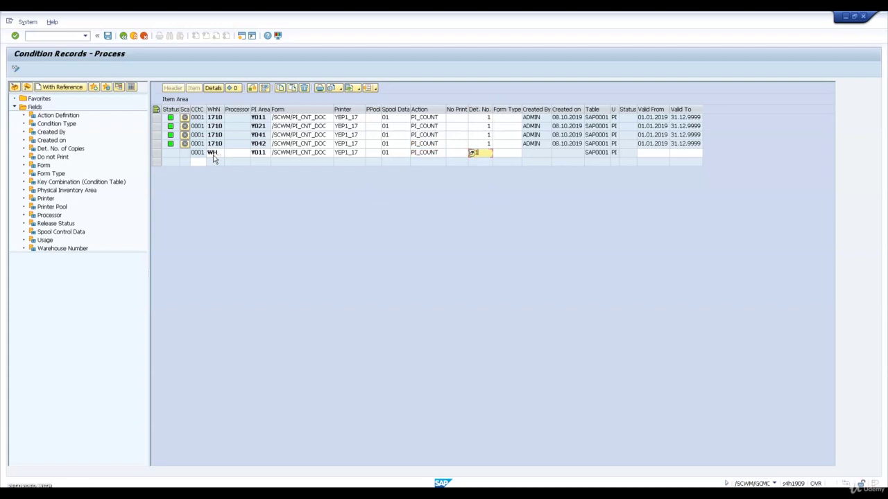
pyautogui.press('Return')
pyautogui.click(214, 157)
pyautogui.write('WH')
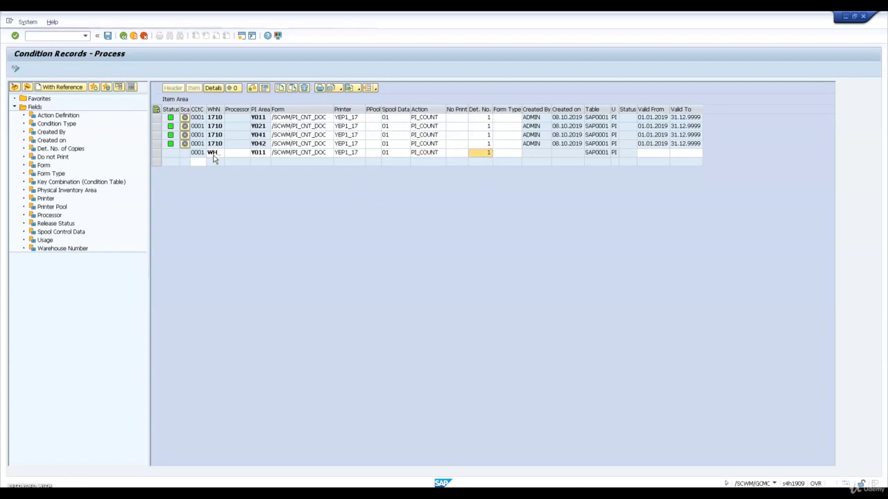
pyautogui.write('23')
pyautogui.press('Return')
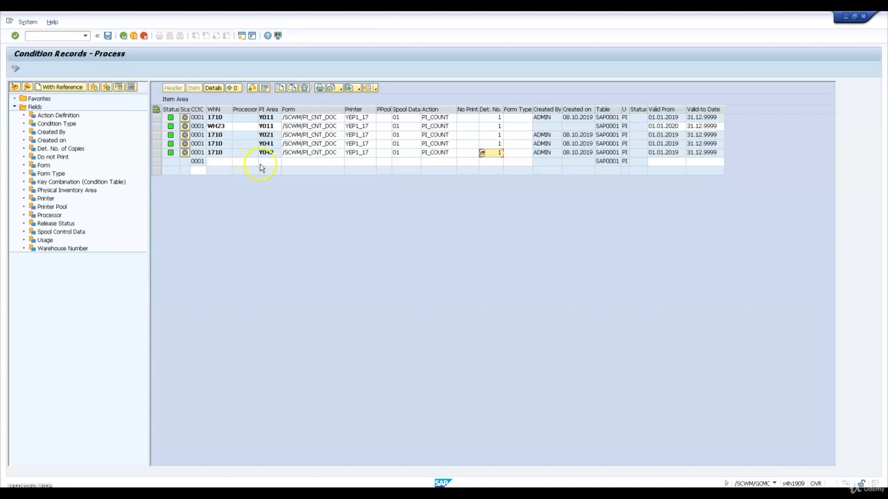
# - Start another 0001 record for warehouse WH23 with physical inventory area Y021 and form /SCWM/PI_CNT_DOC
pyautogui.click(212, 126)
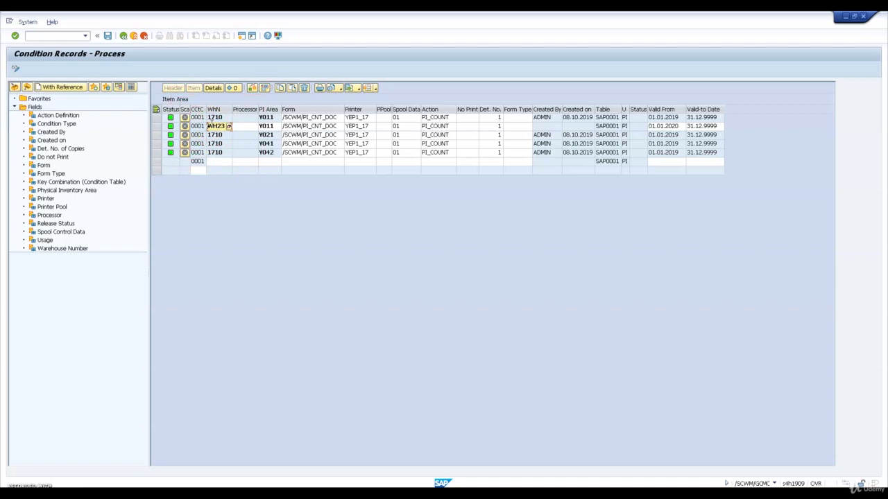
pyautogui.click(224, 162)
pyautogui.write('W')
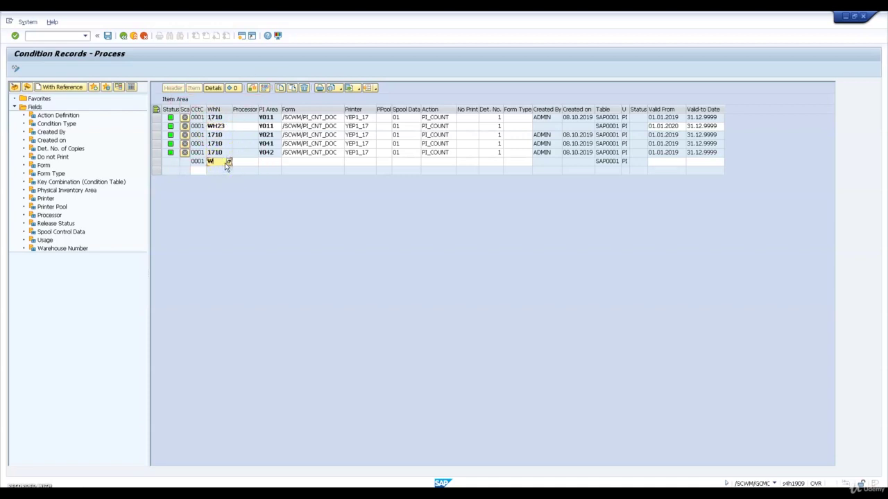
pyautogui.write('H23')
pyautogui.press('Tab')
pyautogui.press('Tab')
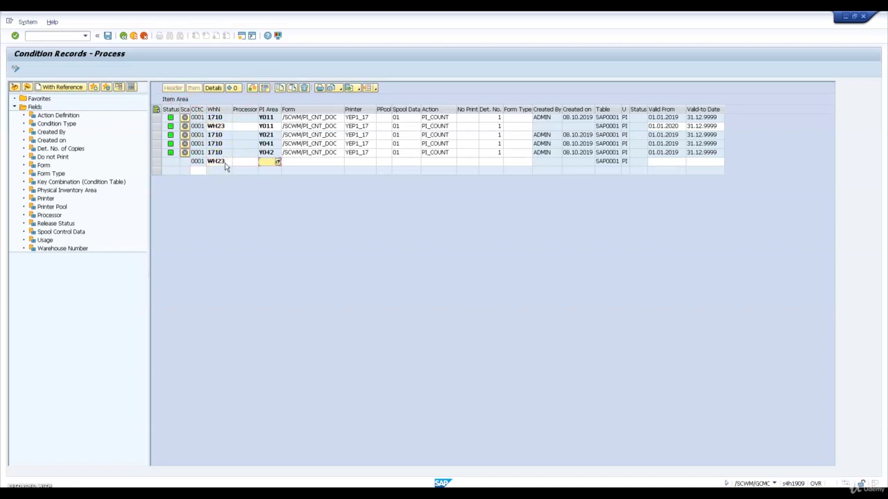
pyautogui.write('Y021')
pyautogui.press('Tab')
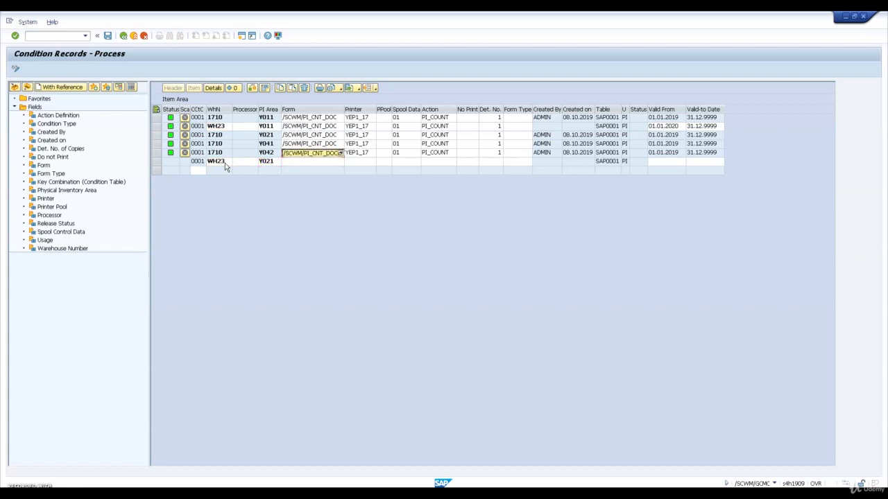
pyautogui.hotkey('ctrl', 'v')
pyautogui.press('Tab')
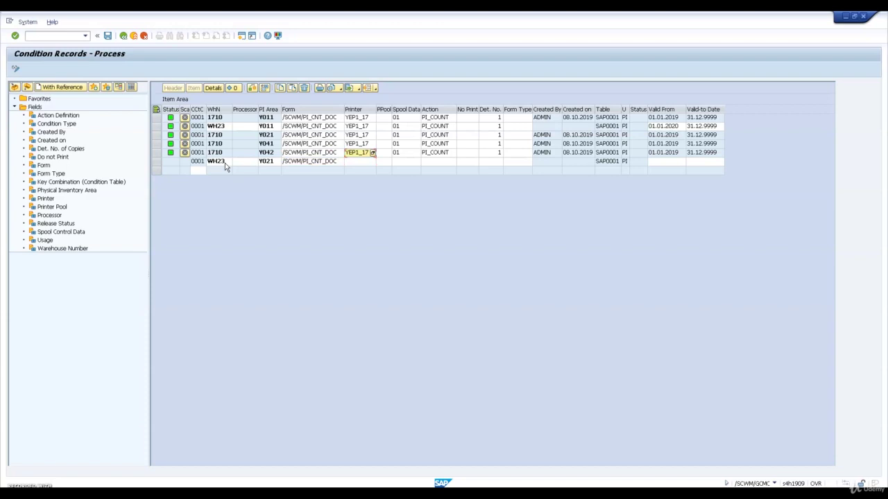
# - Set printer YEP1_17 and spool data 01 in the new WH23 record for area Y021
pyautogui.press('Down')
pyautogui.hotkey('ctrl', 'v')
pyautogui.press('Tab')
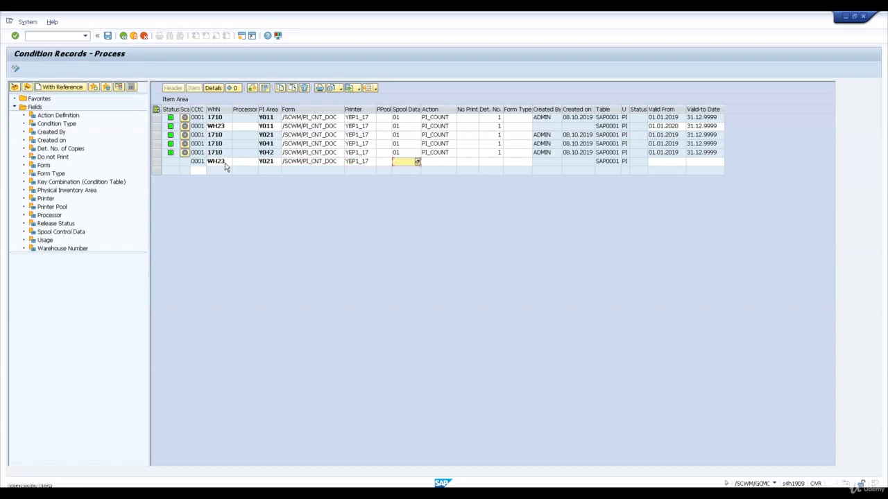
pyautogui.hotkey('ctrl', 'v')
pyautogui.press('Tab')
# - Complete the WH23 record for area Y021 with action PI_COUNT and 1 copy, and confirm the entry
pyautogui.press('Up')
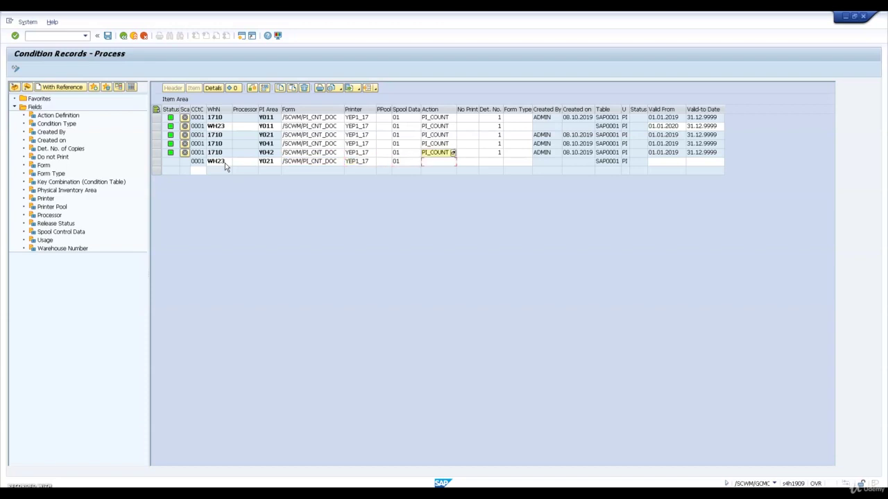
pyautogui.press('Down')
pyautogui.hotkey('ctrl', 'v')
pyautogui.press('Tab')
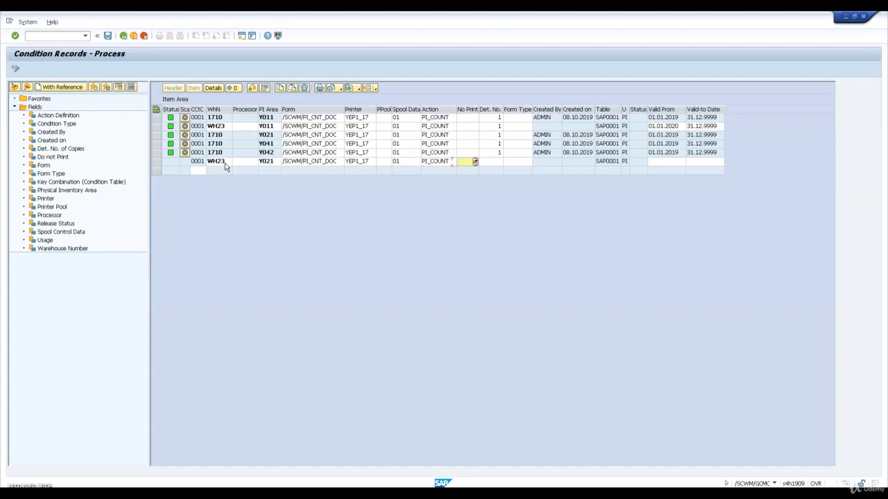
pyautogui.press('Tab')
pyautogui.write('1')
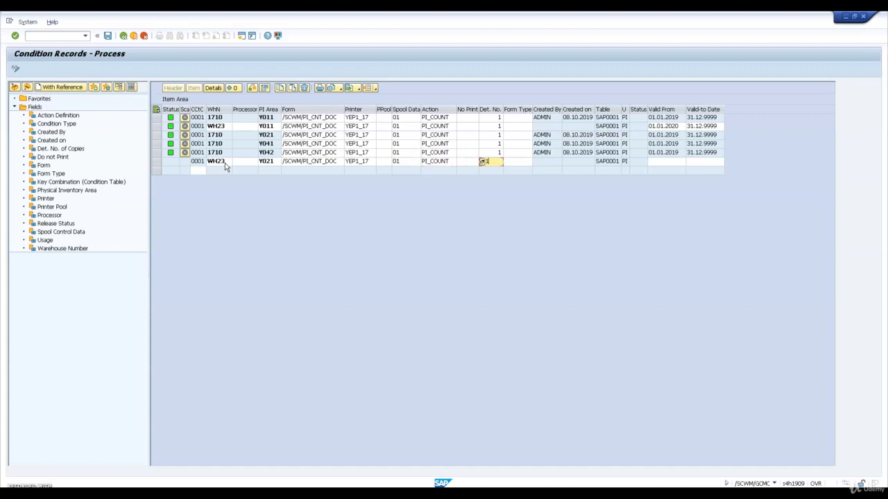
pyautogui.press('Return')
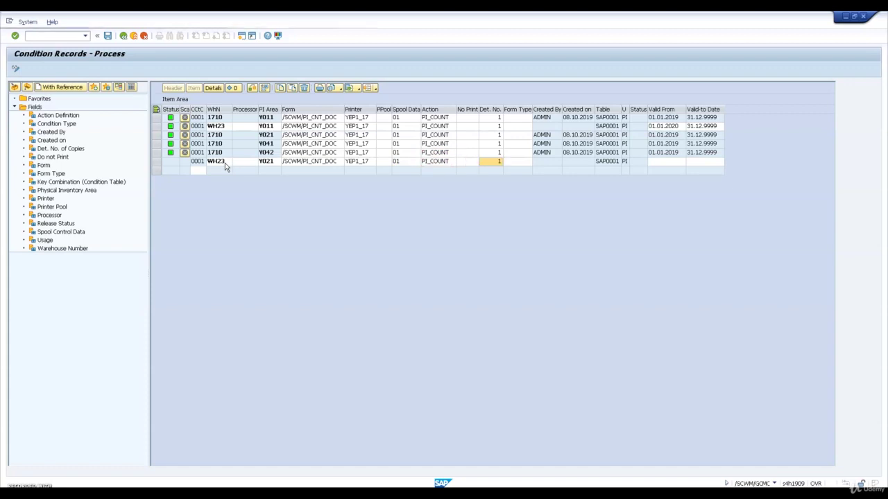
# - Start a new 0001 record for warehouse WH23 with physical inventory area Y041 and form /SCWM/PI_CNT_DOC
pyautogui.click(217, 174)
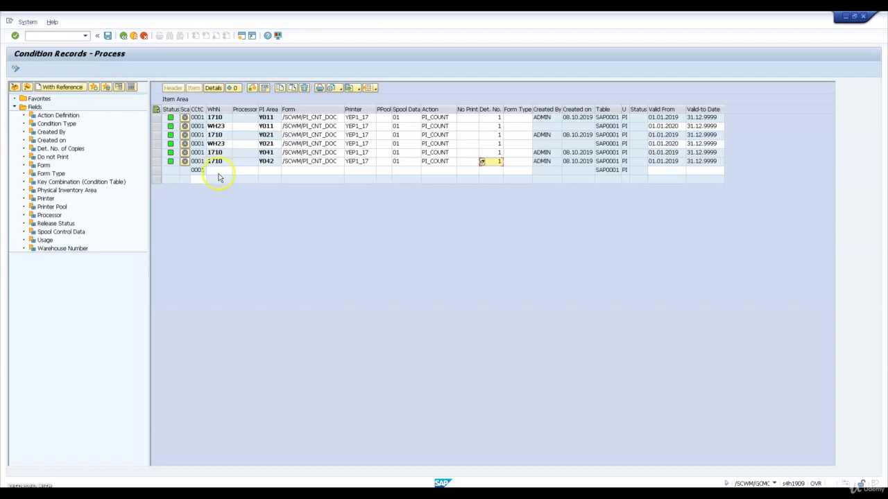
pyautogui.write('WH23')
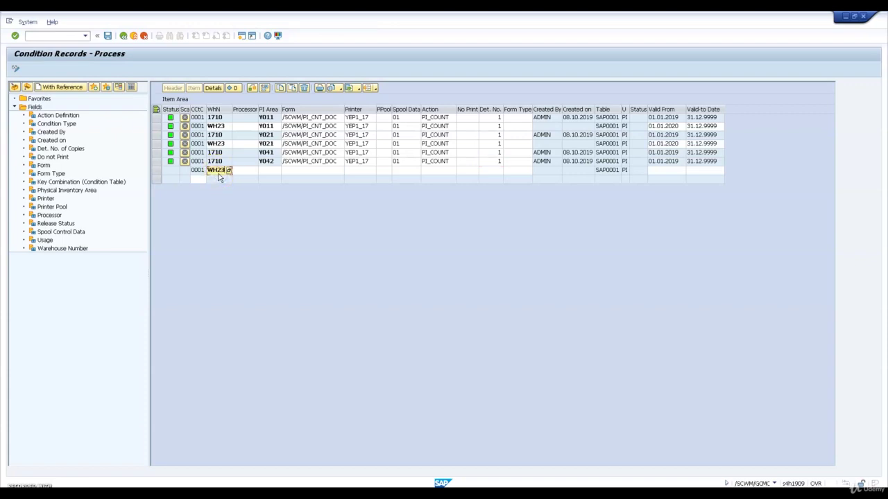
pyautogui.press('Tab')
pyautogui.press('Tab')
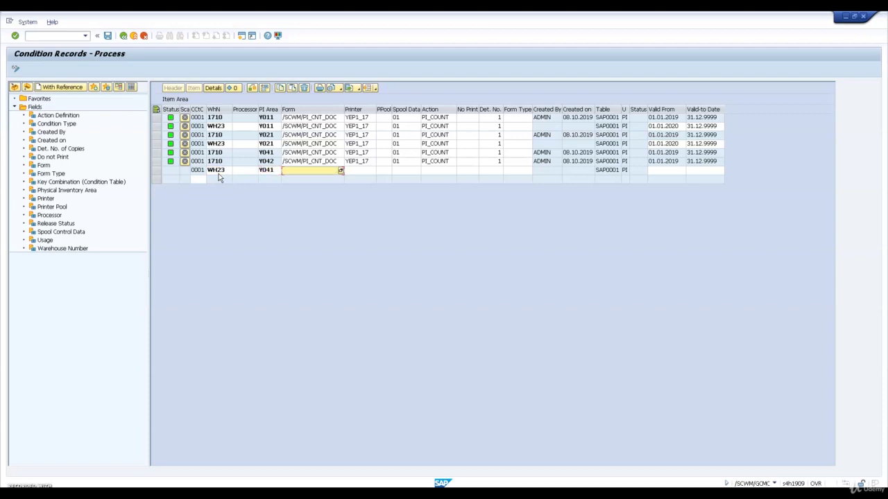
pyautogui.write('/SCWM/PI_CNT_DOC')
pyautogui.hotkey('ctrl', 'z')
pyautogui.write('/SCWM/PI_CNT_DOC')
# - Set printer YEP1_17 and spool data 01 in the new WH23 record for area Y041
pyautogui.press('Tab')
pyautogui.press('Up')
pyautogui.hotkey('ctrl', 'c')
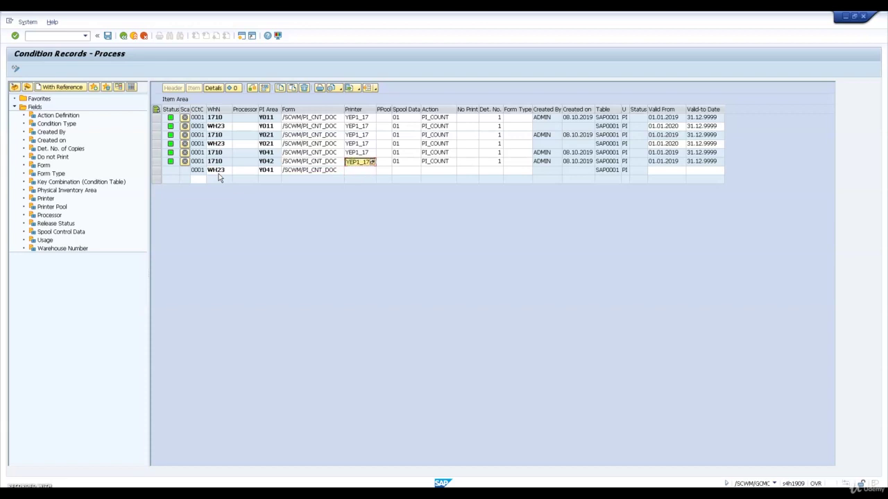
pyautogui.press('Down')
pyautogui.hotkey('ctrl', 'v')
pyautogui.press('Tab')
pyautogui.press('Tab')
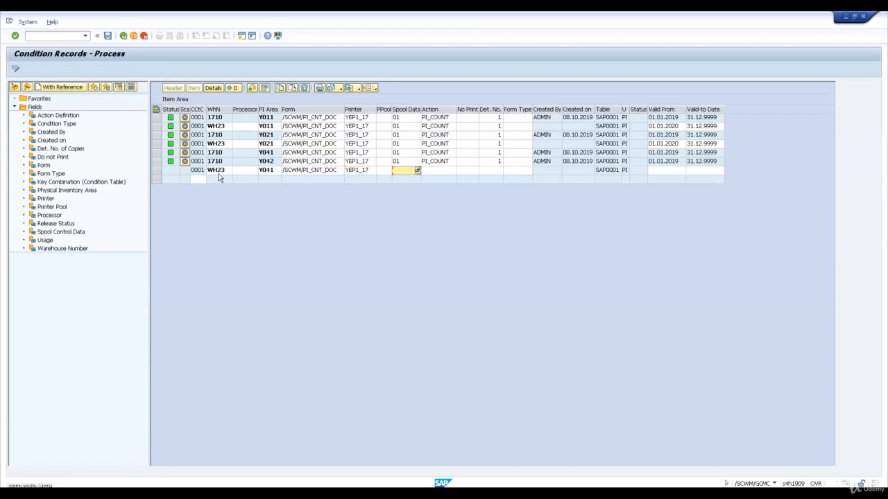
pyautogui.write('01')
# - Complete the WH23 record for area Y041 with action PI_COUNT and 1 copy, and save the condition records
pyautogui.press('Tab')
pyautogui.press('Up')
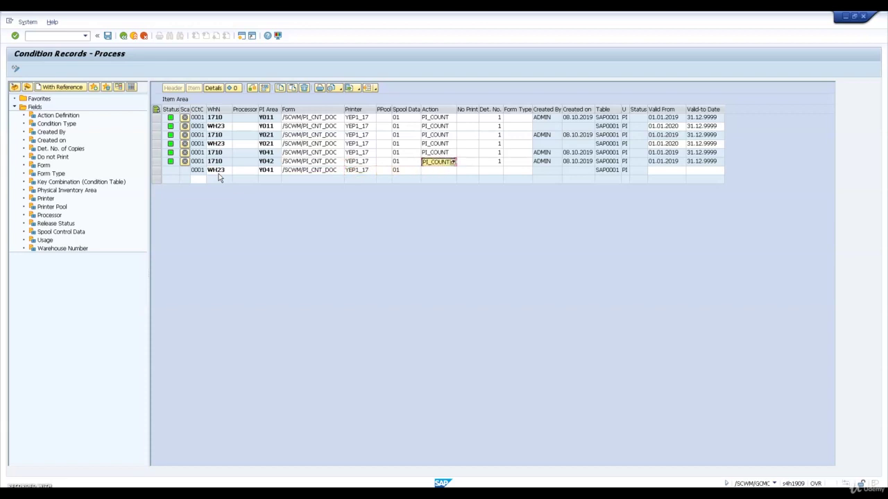
pyautogui.hotkey('ctrl', 'c')
pyautogui.press('Down')
pyautogui.hotkey('ctrl', 'v')
pyautogui.press('Tab')
pyautogui.press('Tab')
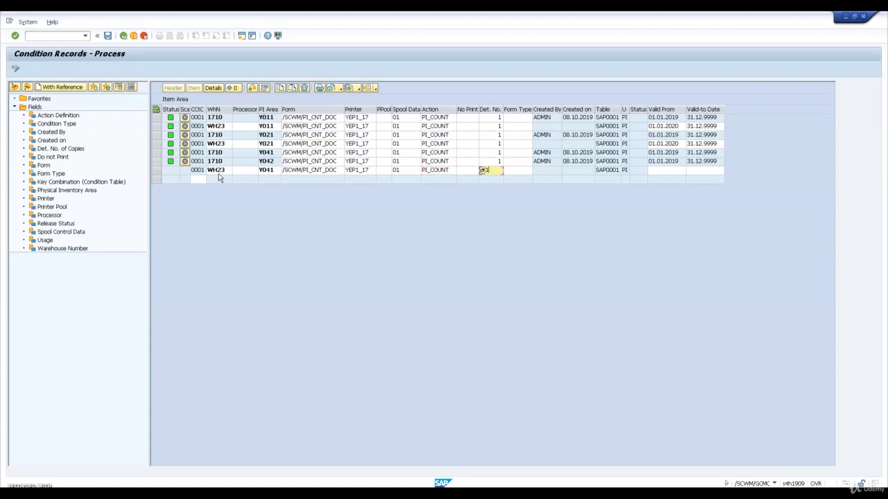
pyautogui.write('1')
pyautogui.press('Return')
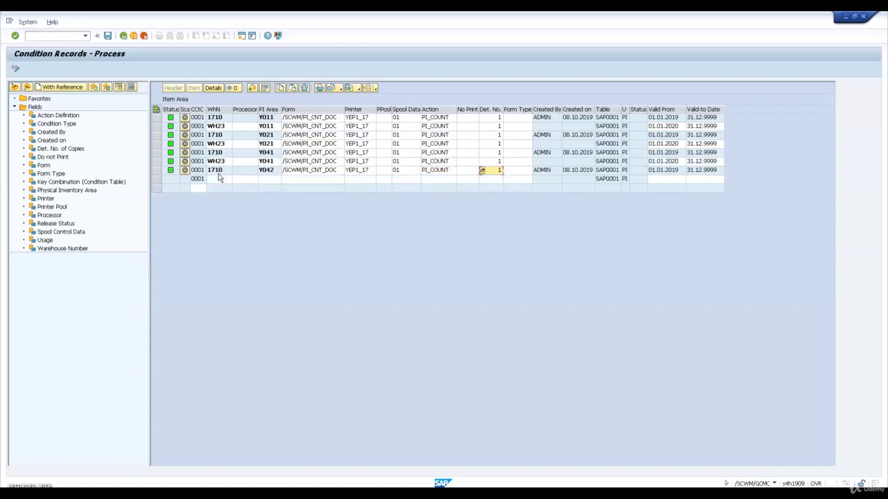
pyautogui.hotkey('ctrl', 's')
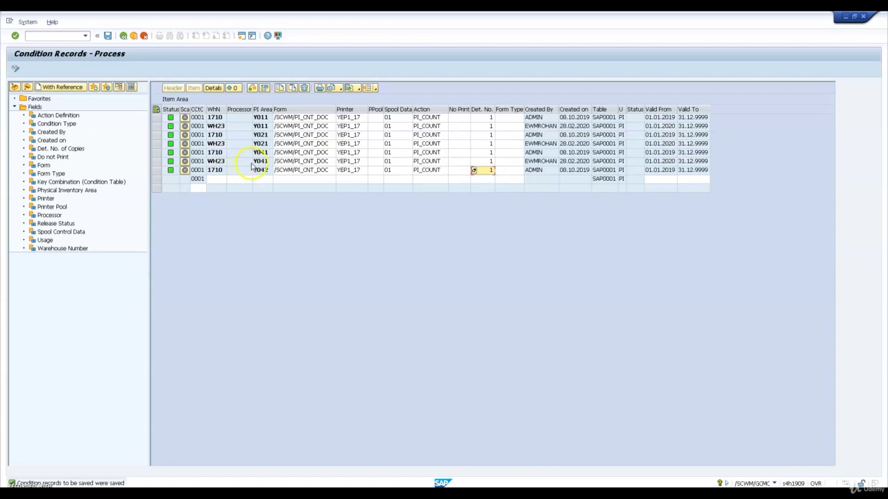
# - Start another 0001 record for warehouse WH23 with physical inventory area Y042 and form /SCWM/PI_CNT_DOC
pyautogui.click(218, 179)
pyautogui.write('WH')
pyautogui.write('2')
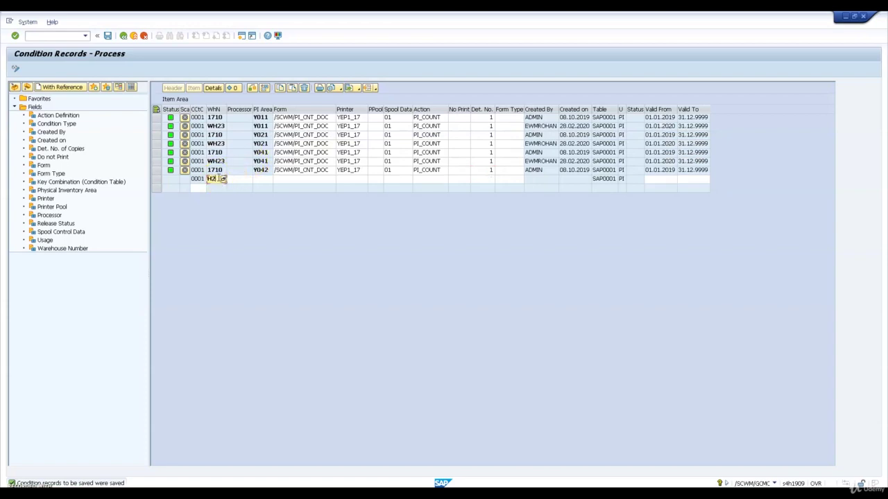
pyautogui.write('3')
pyautogui.press('Tab')
pyautogui.press('Tab')
pyautogui.write('Y042')
pyautogui.press('Tab')
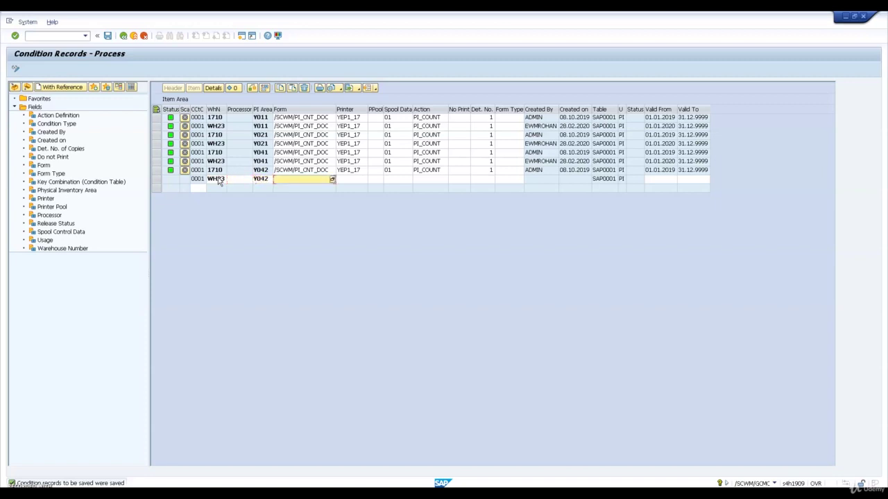
pyautogui.press('Up')
pyautogui.hotkey('ctrl', 'c')
pyautogui.press('Down')
pyautogui.hotkey('ctrl', 'v')
# - Set printer YEP1_17 and spool data 01 in the new WH23 record for area Y042
pyautogui.press('Tab')
pyautogui.press('Up')
pyautogui.hotkey('ctrl', 'c')
pyautogui.press('Down')
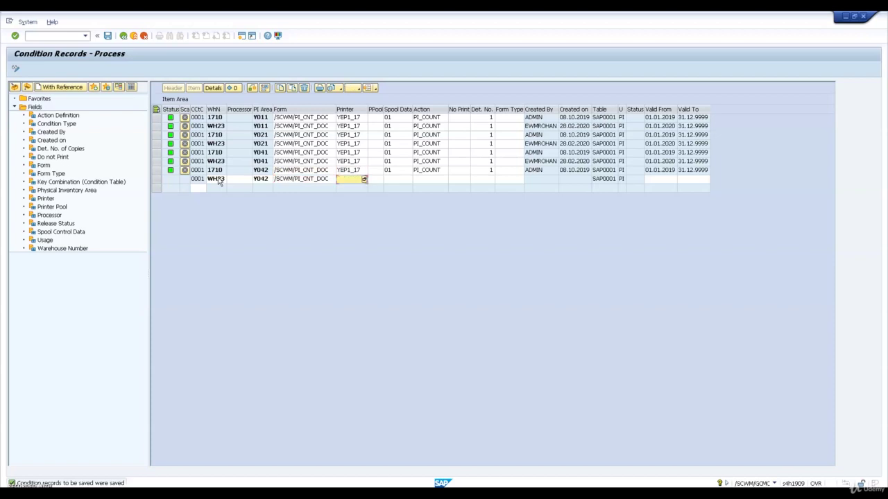
pyautogui.hotkey('ctrl', 'v')
pyautogui.press('Tab')
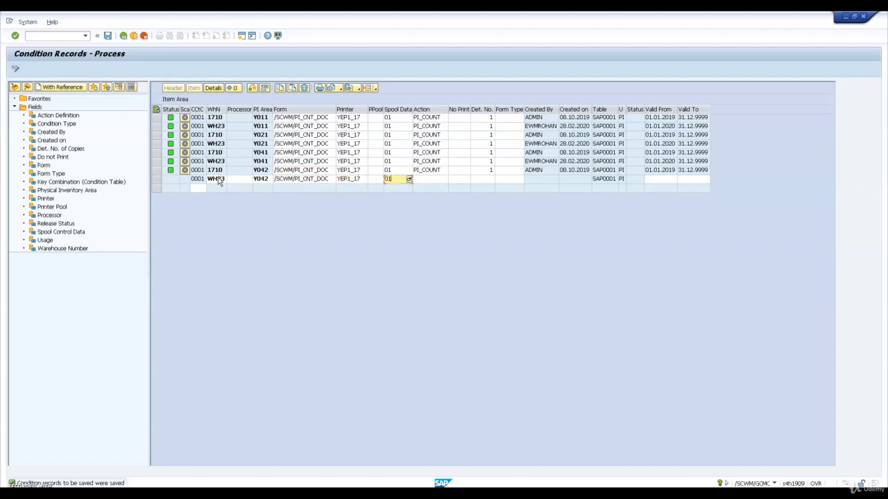
# - Complete the WH23 record for area Y042 with action PI_COUNT and 1 copy, and confirm the entry
pyautogui.press('Tab')
pyautogui.press('Tab')
pyautogui.press('Tab')
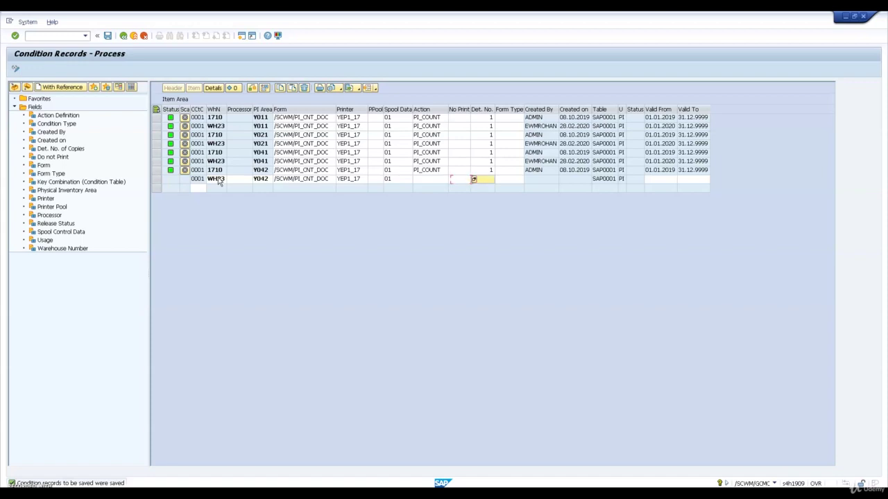
pyautogui.press('Tab')
pyautogui.hotkey('shift', 'Tab')
pyautogui.hotkey('shift', 'Tab')
pyautogui.hotkey('shift', 'Tab')
pyautogui.press('Up')
pyautogui.press('Down')
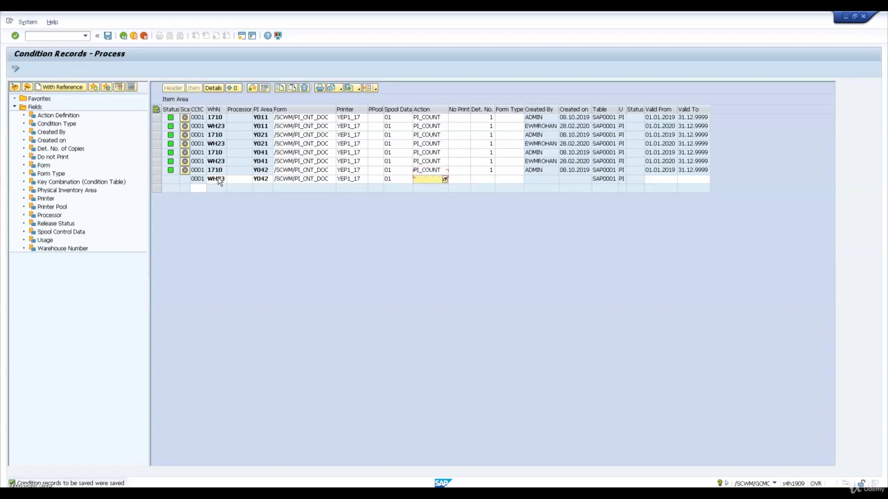
pyautogui.hotkey('ctrl', 'v')
pyautogui.press('Tab')
pyautogui.press('Tab')
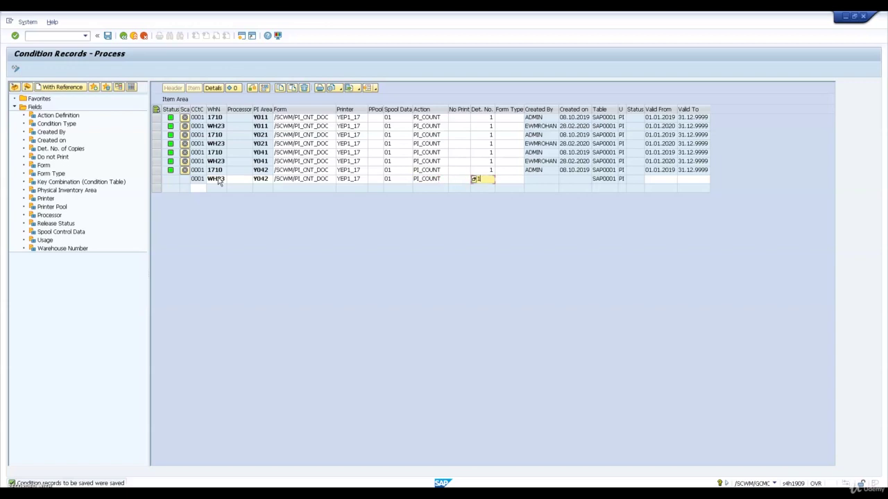
pyautogui.write('1')
pyautogui.press('Return')
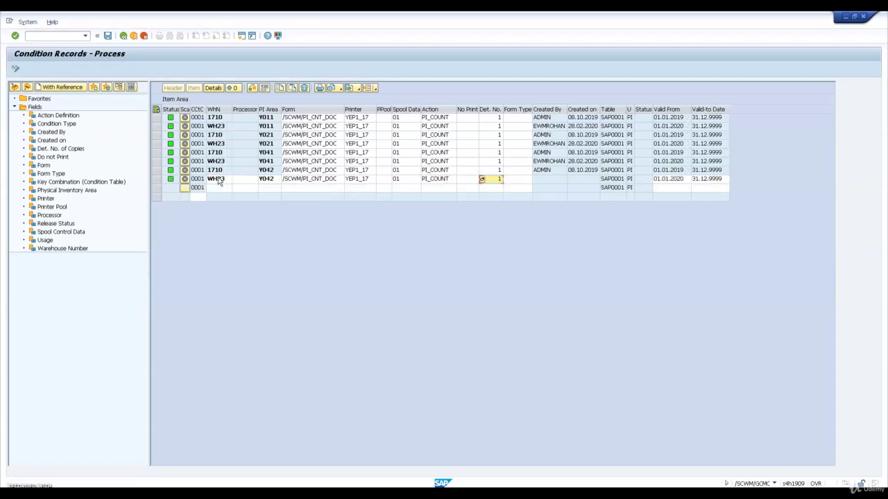
# - Save the physical inventory condition records and leave condition maintenance for the SAP Easy Access screen
pyautogui.hotkey('ctrl', 's')
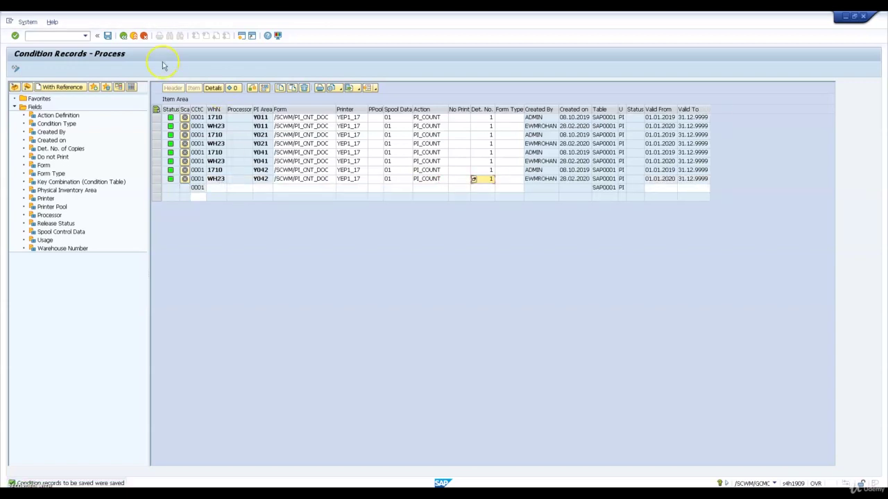
pyautogui.click(124, 36)
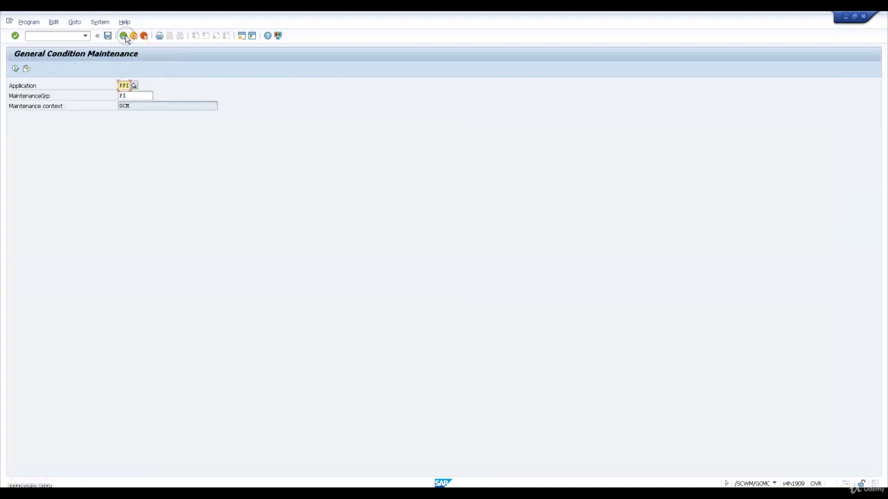
pyautogui.click(124, 35)
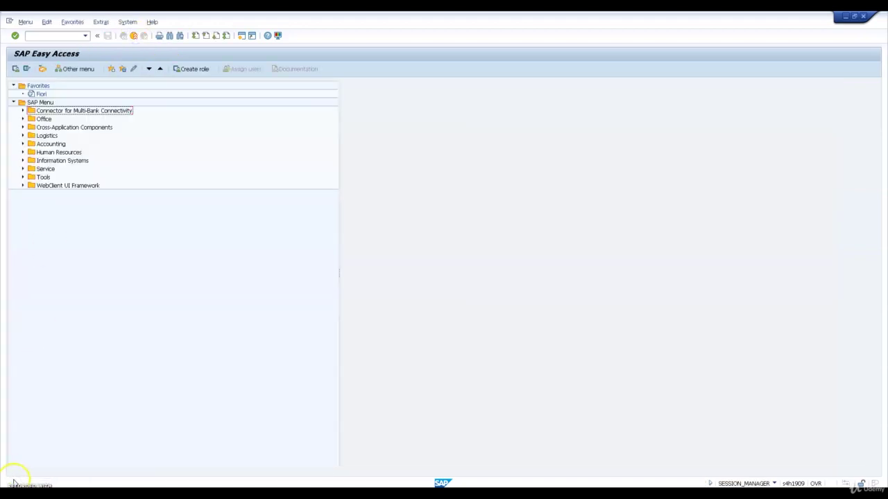